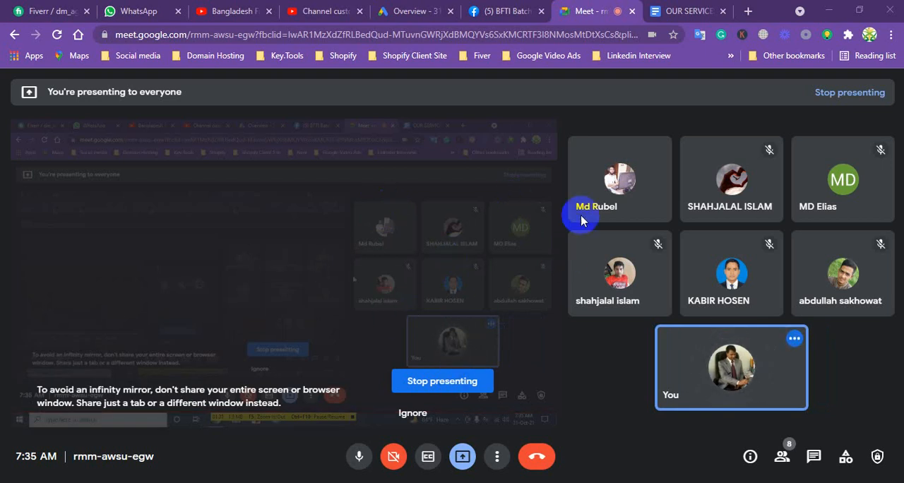
Switch to the OUR SERVICES FOR SHOPIFY STORE document and skim its full service list from beginning to end.
mouse_move(584, 212)
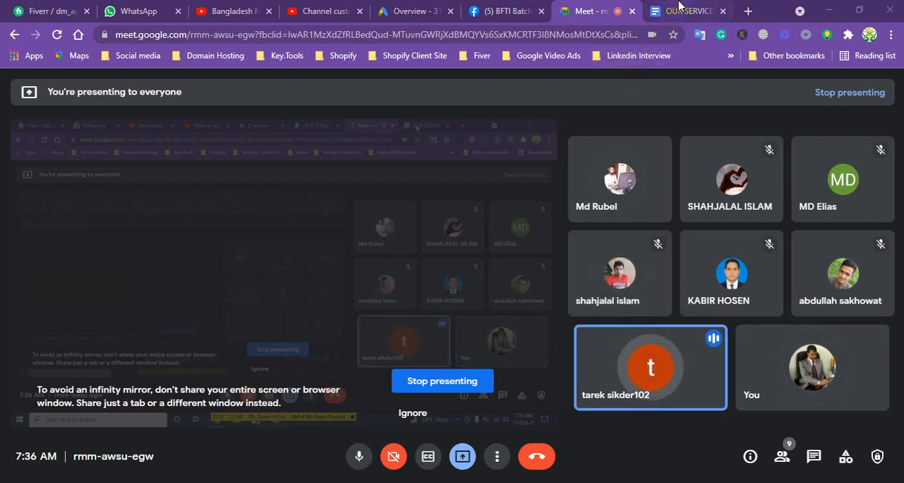
click(680, 10)
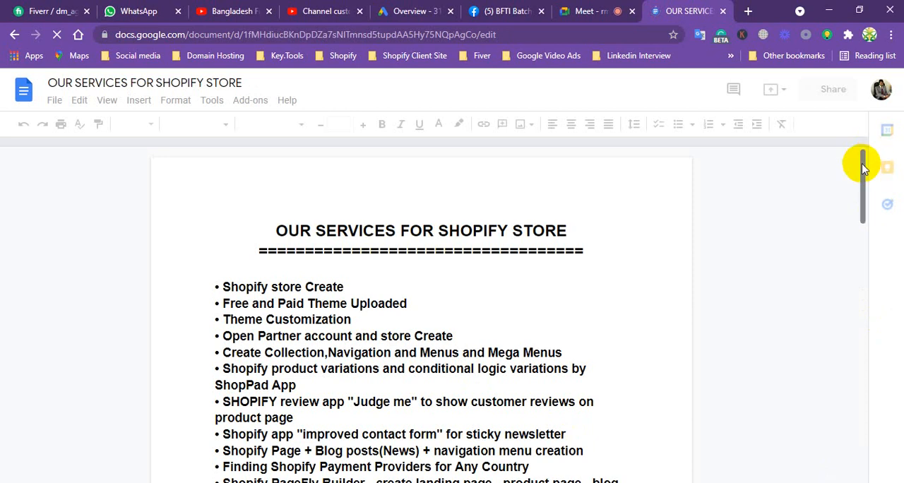
drag(861, 164, 848, 341)
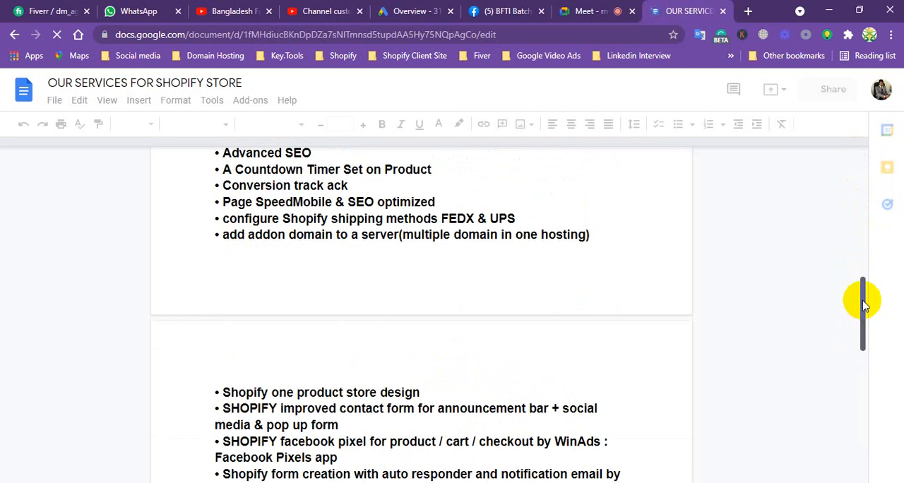
drag(861, 300, 855, 354)
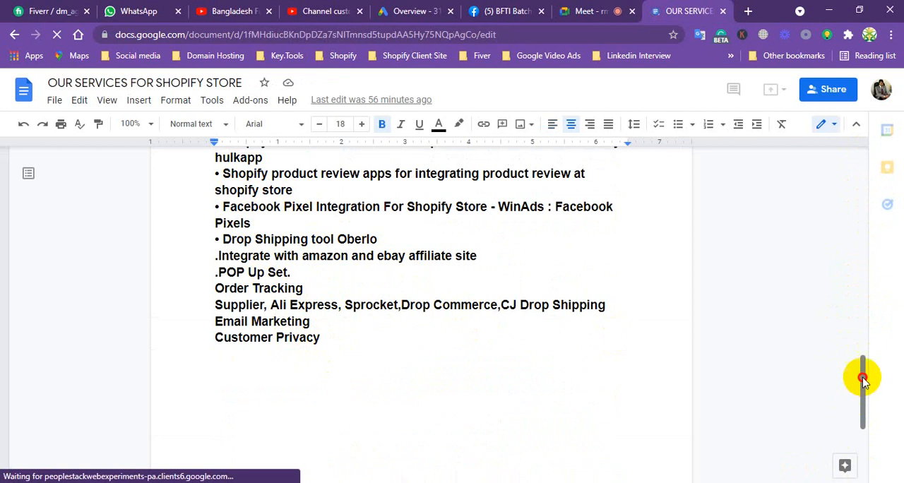
drag(863, 377, 860, 182)
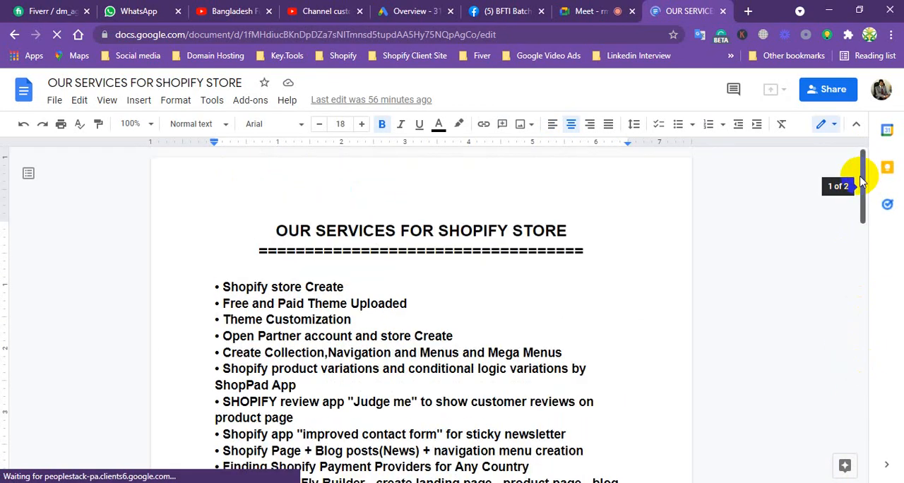
click(280, 231)
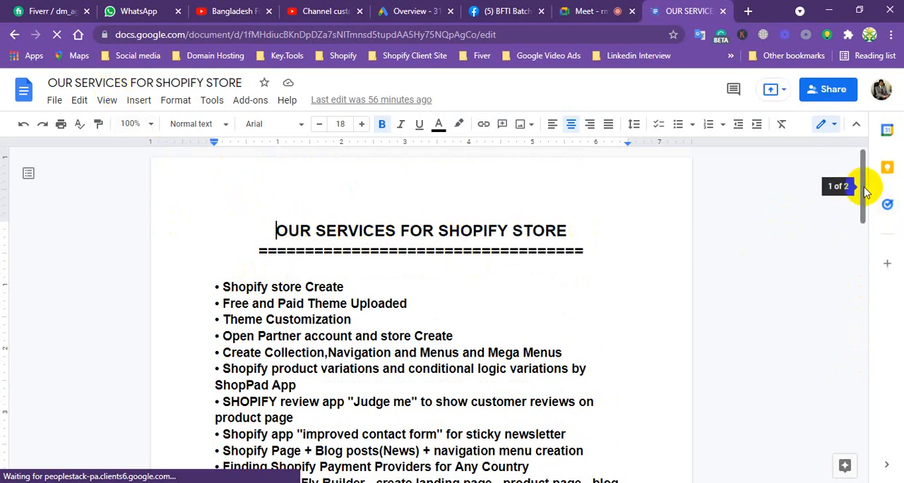
drag(862, 186, 864, 206)
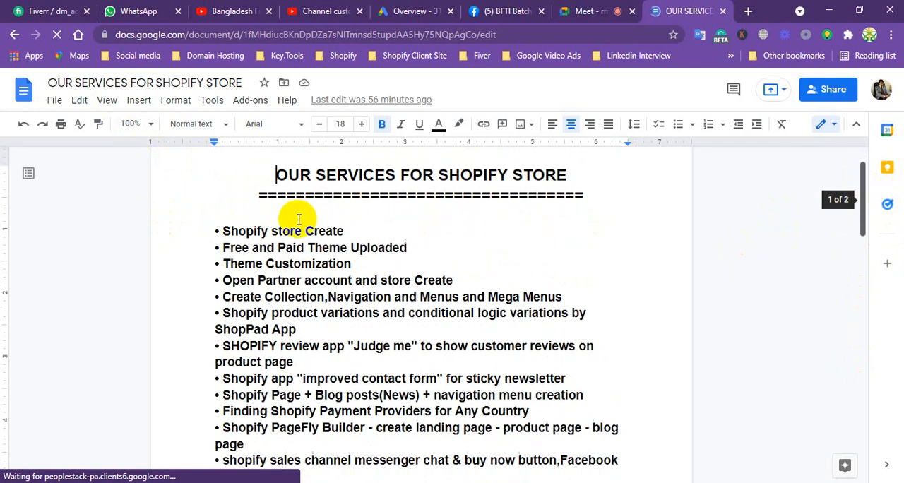
Highlight in turn the list items for Shopify store creation, free and paid theme upload, and partner account with store creation.
drag(223, 231, 343, 230)
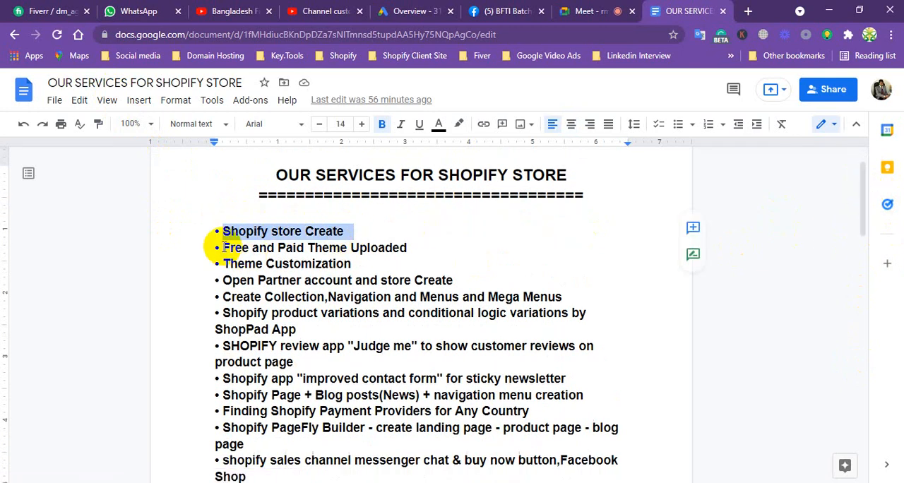
drag(221, 247, 406, 249)
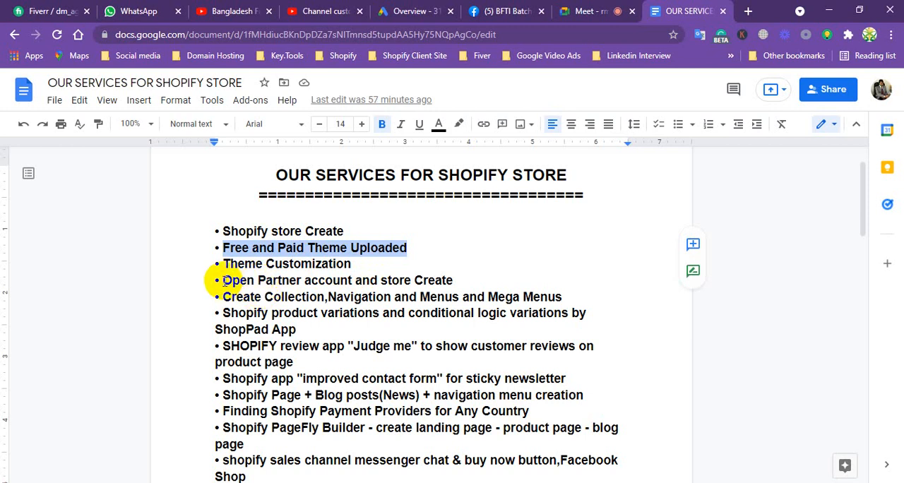
drag(220, 281, 452, 284)
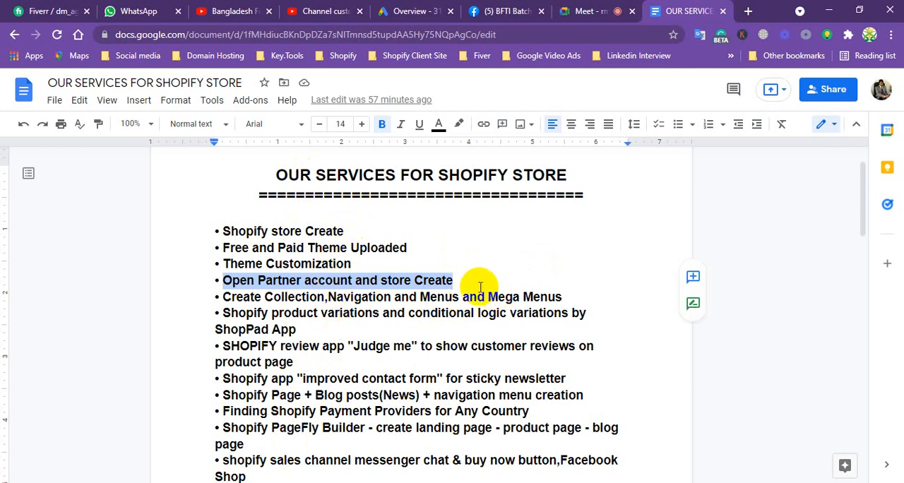
Open shopify.com in a new browser tab and go to its login page.
click(747, 12)
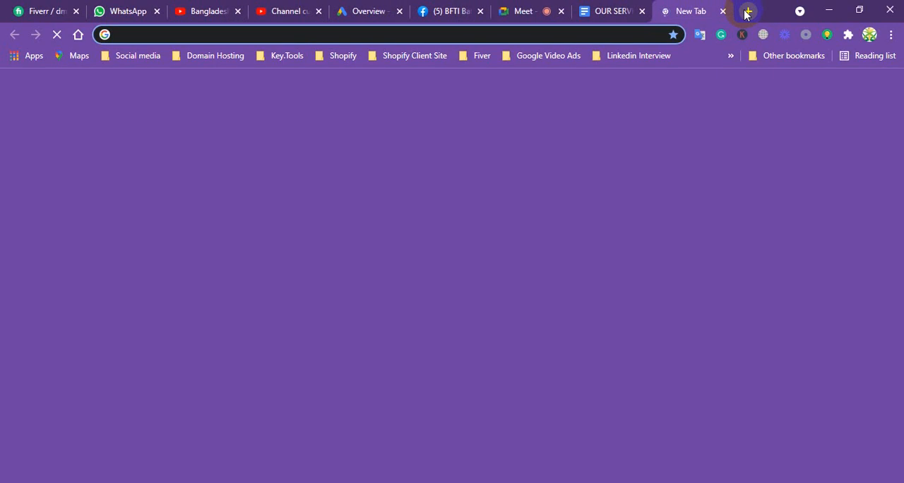
text(shopi)
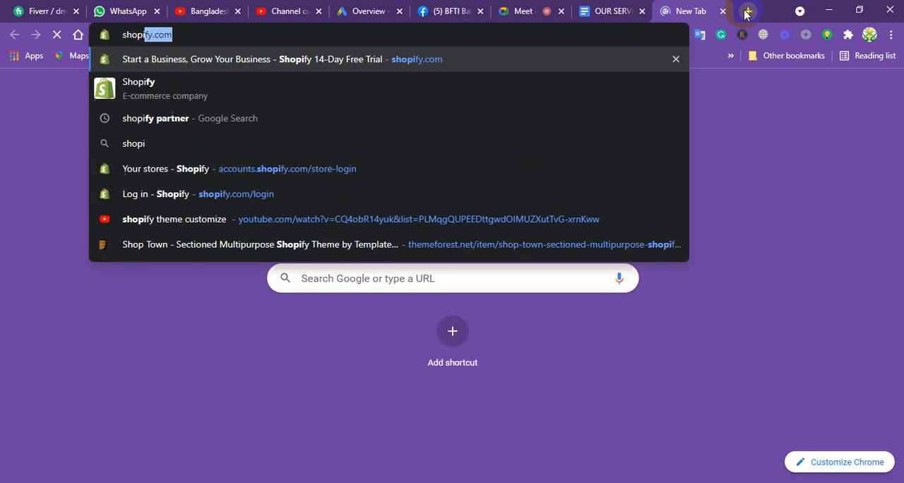
text(fy)
key(Return)
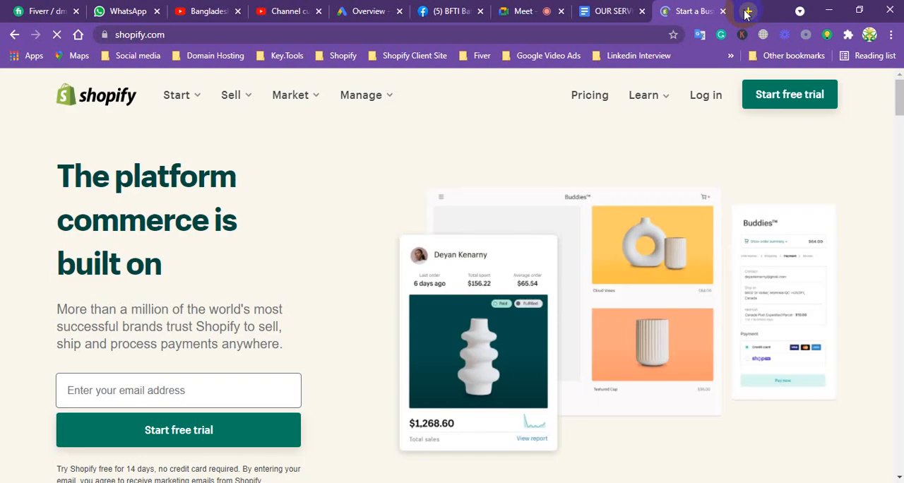
click(701, 101)
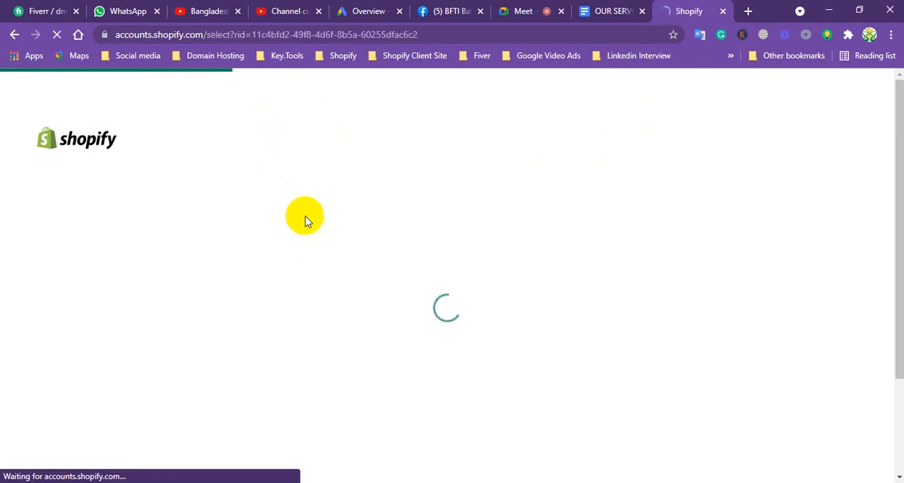
Admit the waiting participant to the Google Meet call and return to the Shopify login page.
click(520, 9)
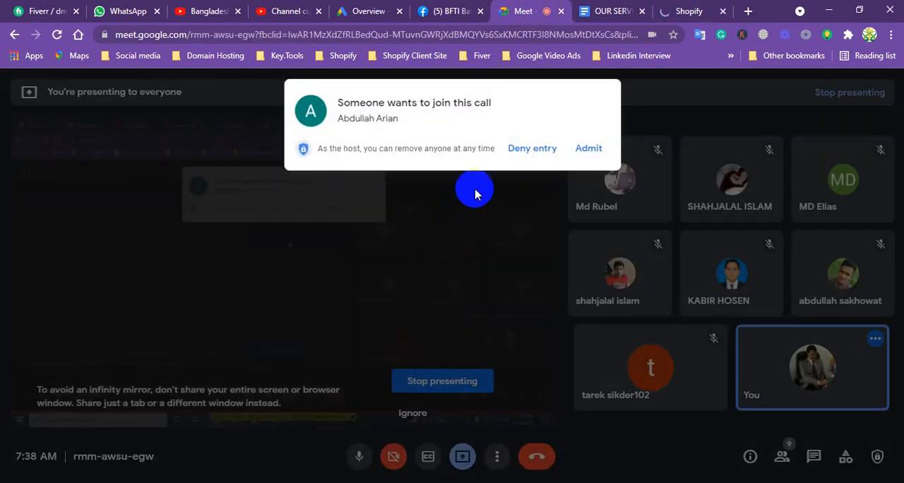
click(589, 148)
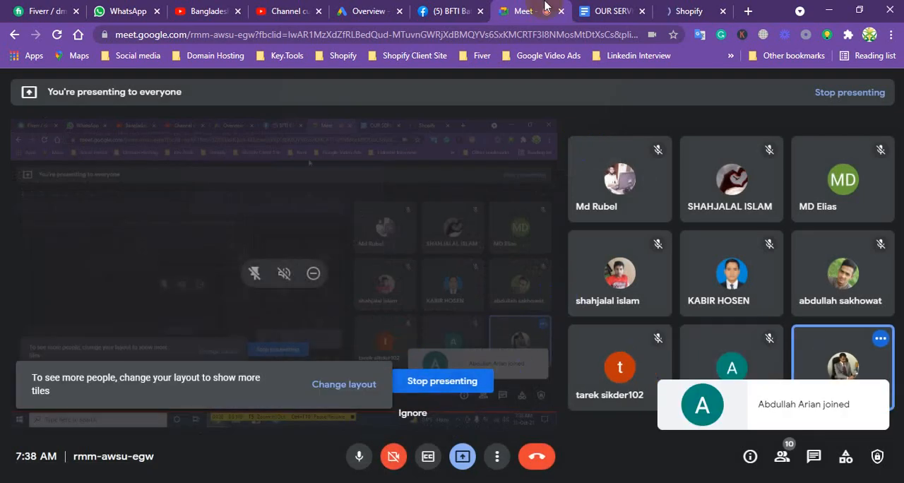
click(672, 9)
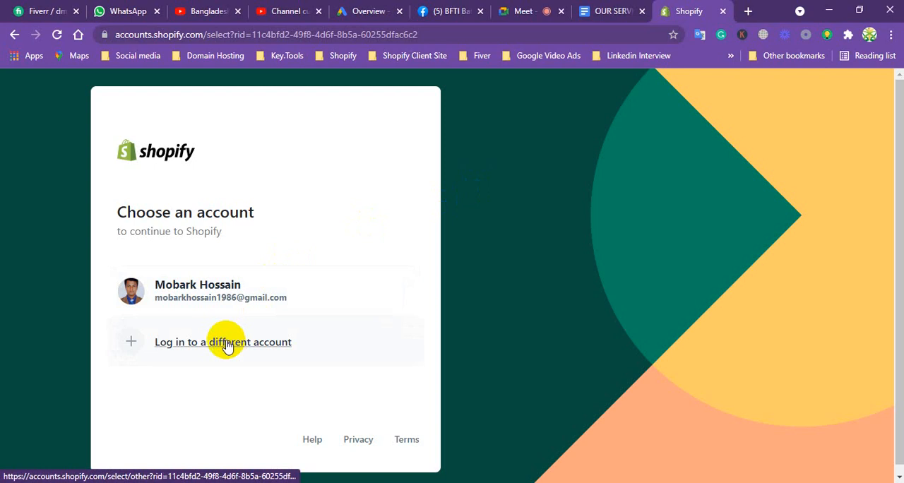
Choose to log in to a different Shopify account and clear the prefilled e-mail.
click(222, 343)
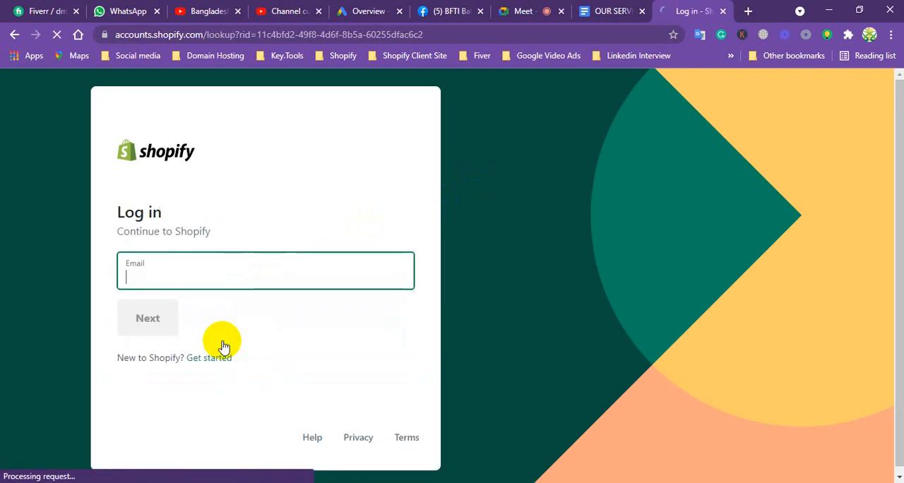
click(272, 277)
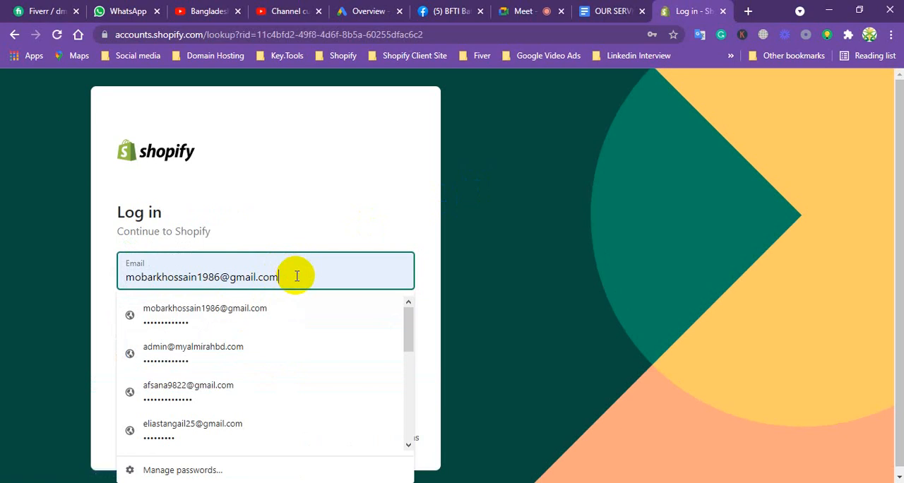
key(BackSpace)
key(BackSpace)
key(BackSpace)
key(BackSpace)
key(BackSpace)
key(BackSpace)
key(BackSpace)
key(BackSpace)
key(BackSpace)
key(BackSpace)
key(BackSpace)
key(BackSpace)
key(BackSpace)
key(BackSpace)
key(BackSpace)
key(BackSpace)
key(BackSpace)
key(BackSpace)
key(BackSpace)
key(BackSpace)
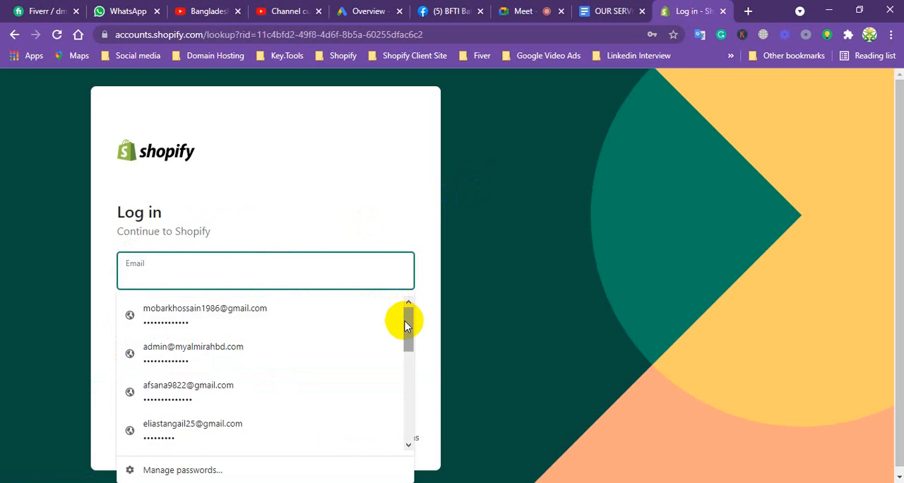
text(sh)
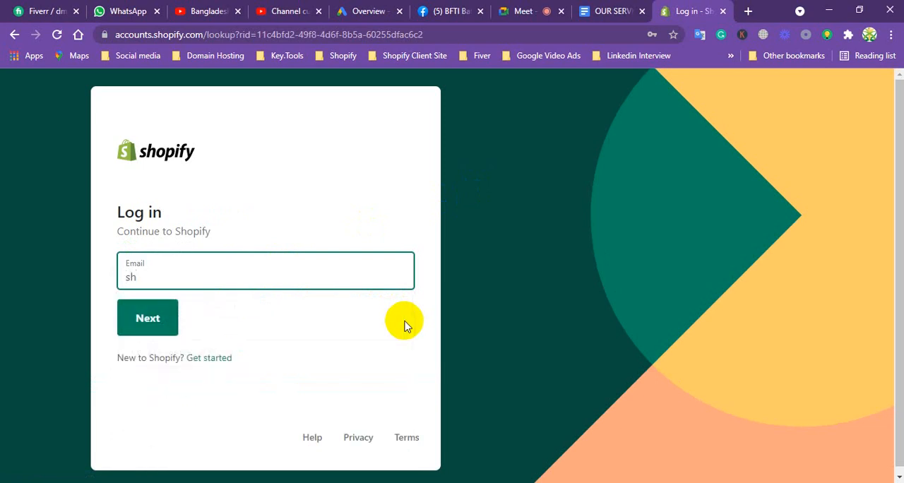
key(BackSpace)
key(BackSpace)
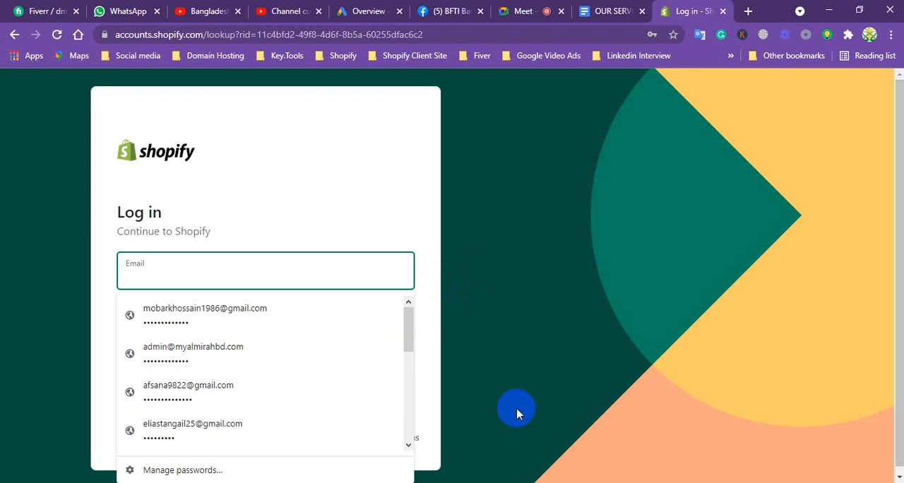
Copy the test account's e-mail address from the in-call messages of the Google Meet call.
click(541, 8)
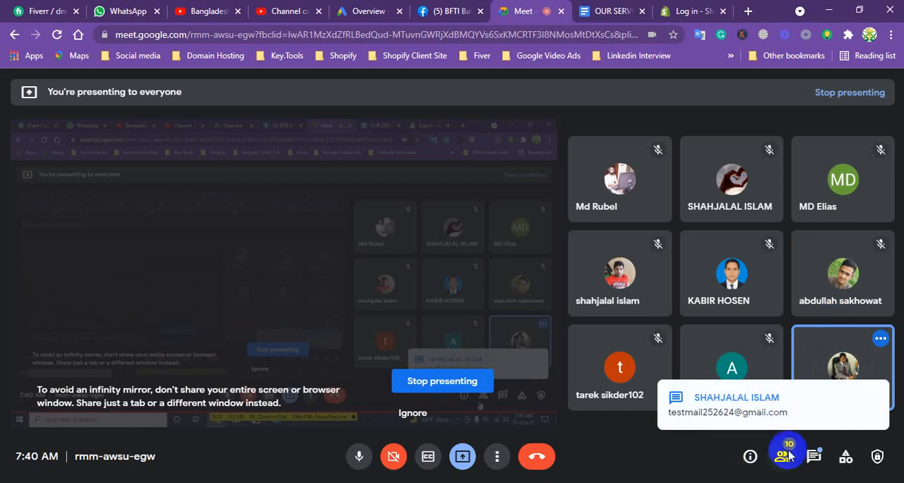
click(814, 458)
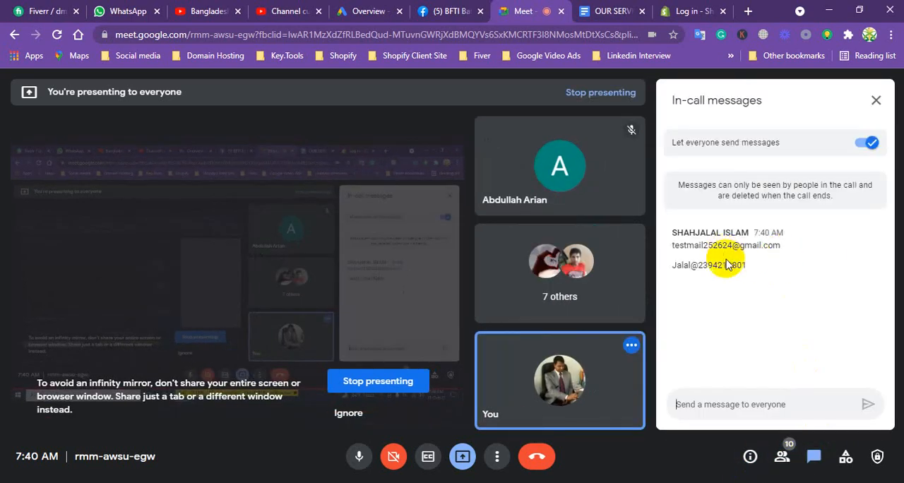
triple_click(723, 245)
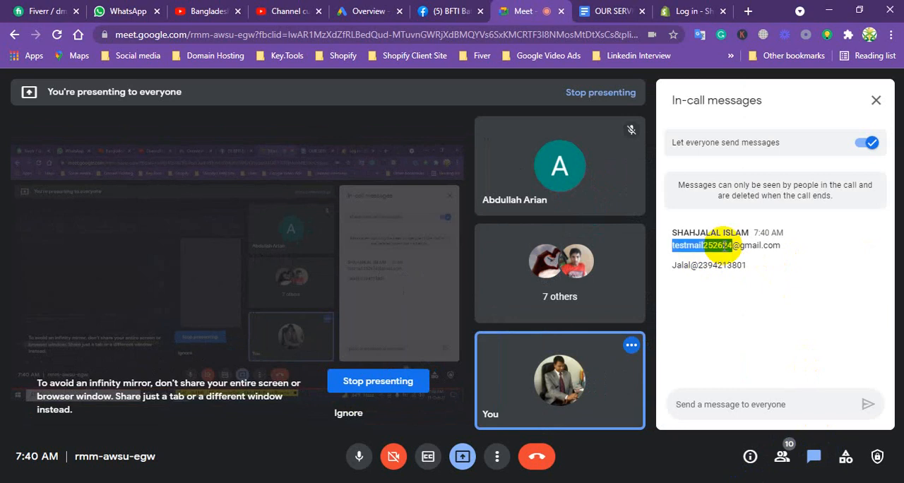
right_click(722, 247)
click(731, 261)
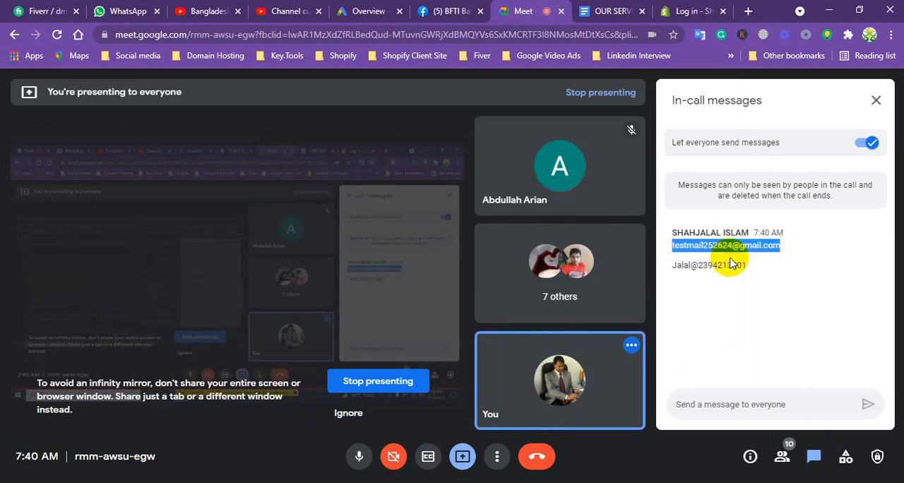
Log in to Shopify with the copied account e-mail and the saved account password, and open the priyoshop store.
click(682, 11)
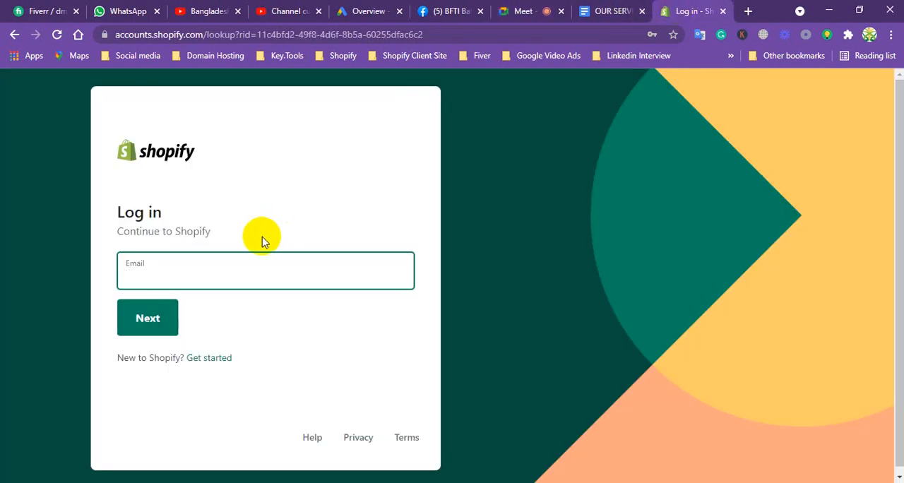
key(ctrl+v)
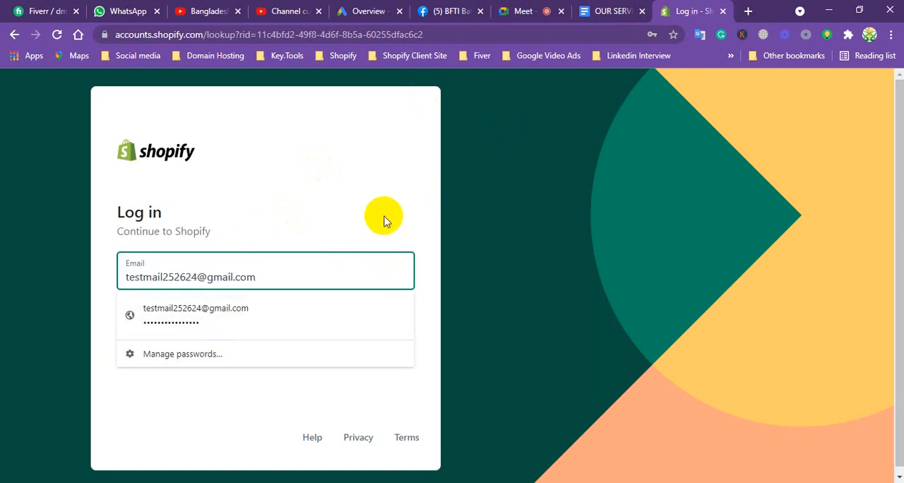
click(249, 307)
click(149, 317)
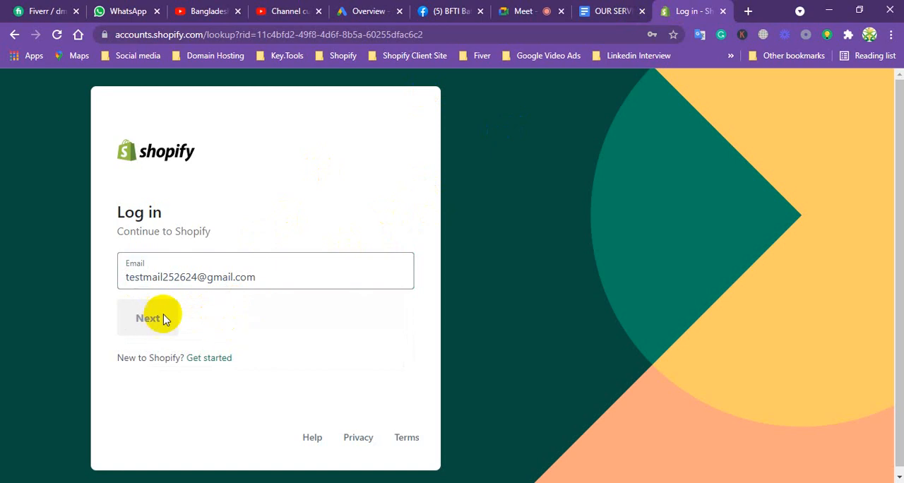
click(167, 317)
key(Return)
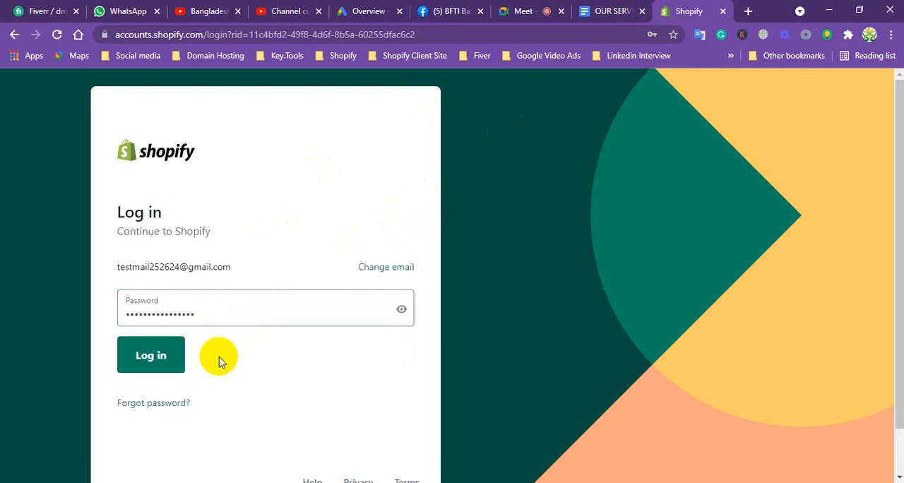
click(176, 353)
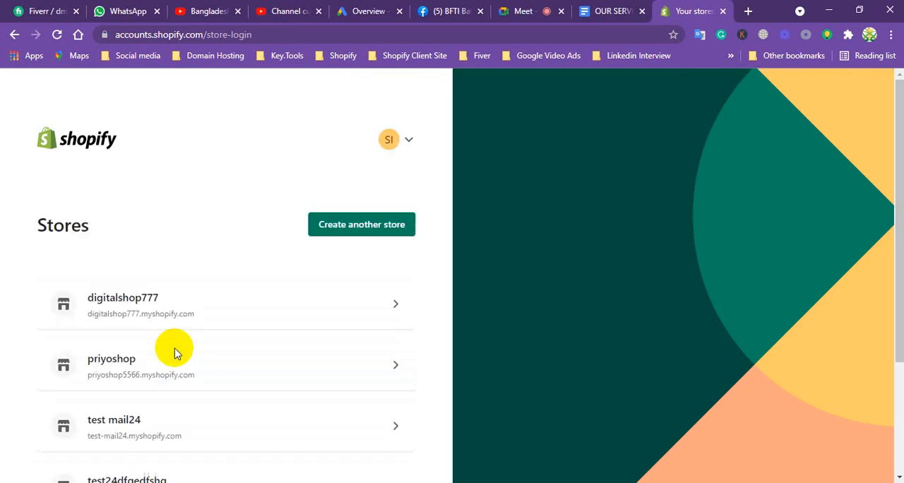
click(134, 364)
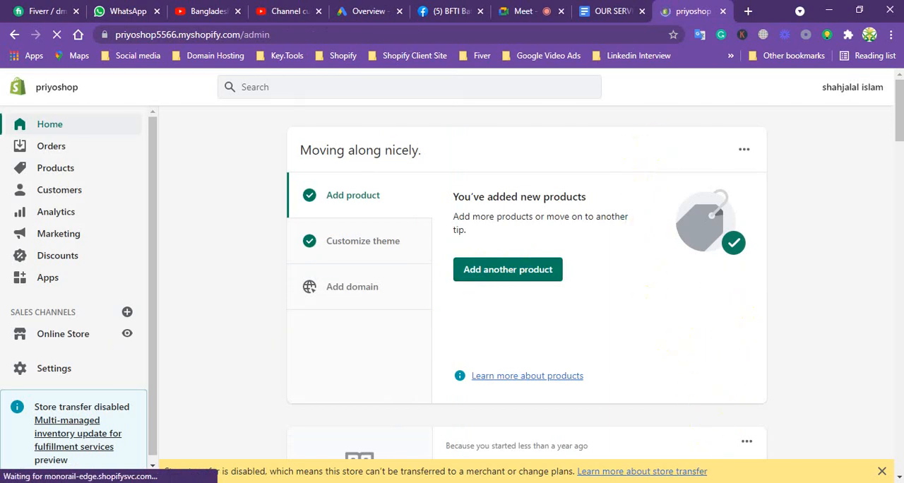
click(739, 482)
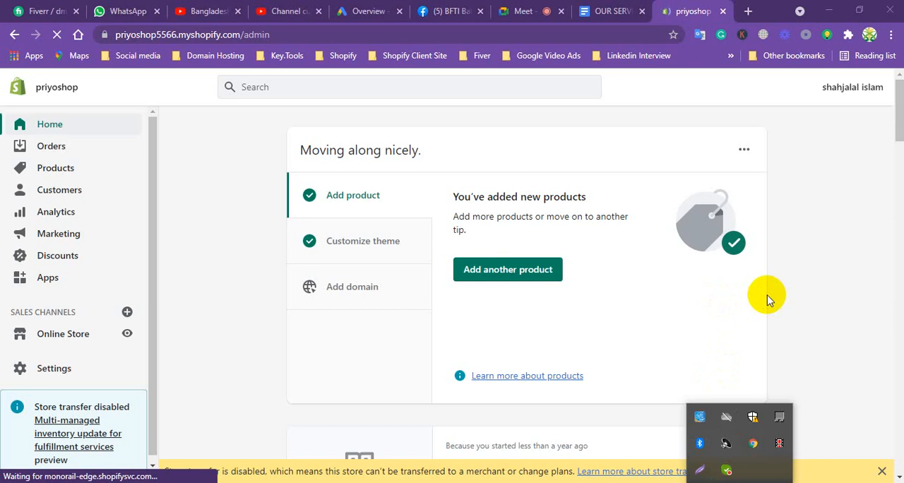
click(823, 279)
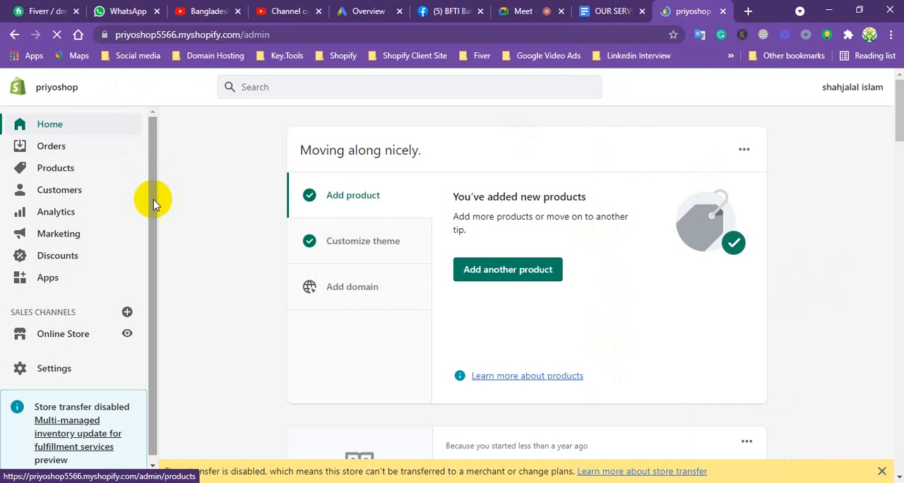
Point out the collection, navigation and mega menu service in the services document and return to the priyoshop admin.
click(598, 9)
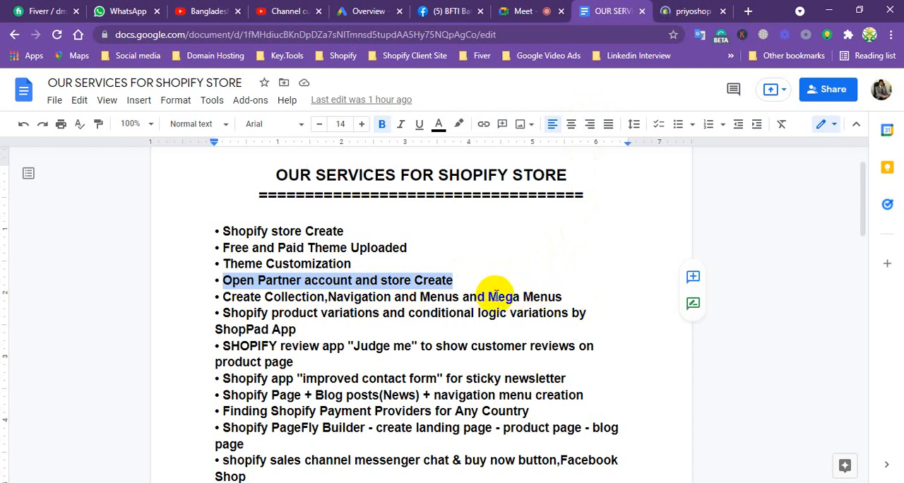
click(489, 295)
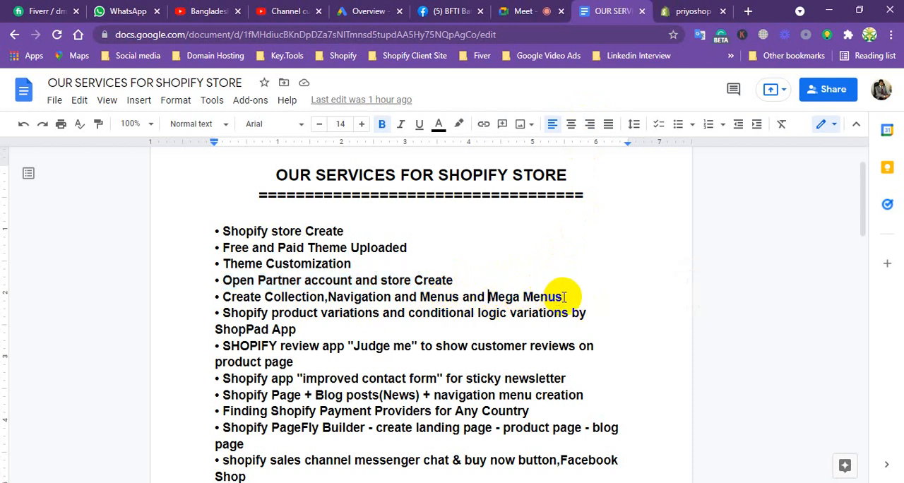
click(699, 9)
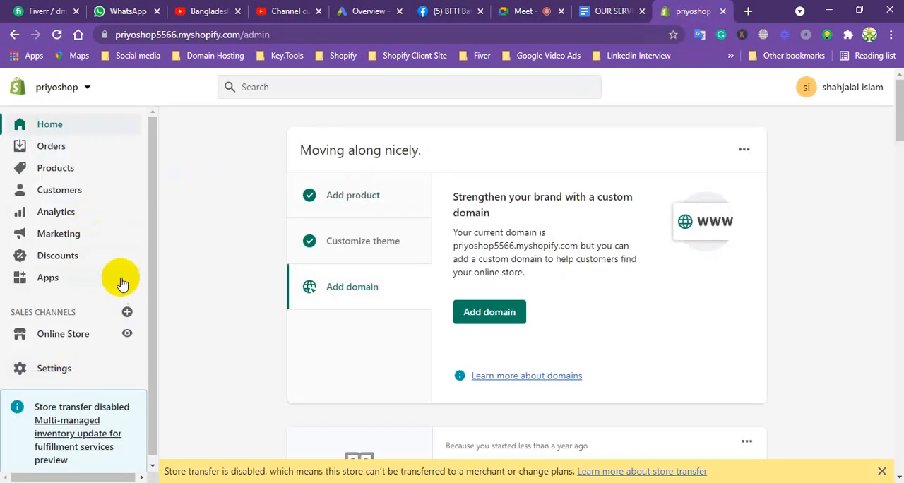
Open the online store's Navigation page, dismiss the store transfer notice and reload the page.
scroll(150, 201, down, 1)
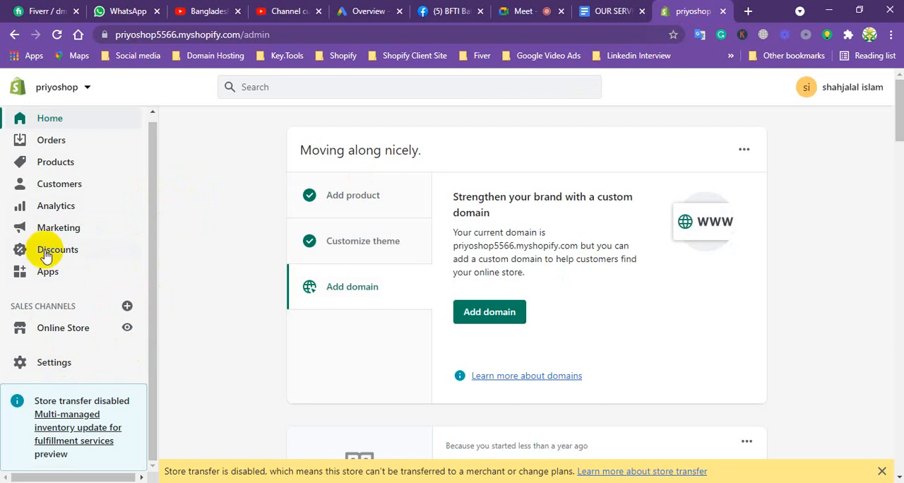
click(57, 330)
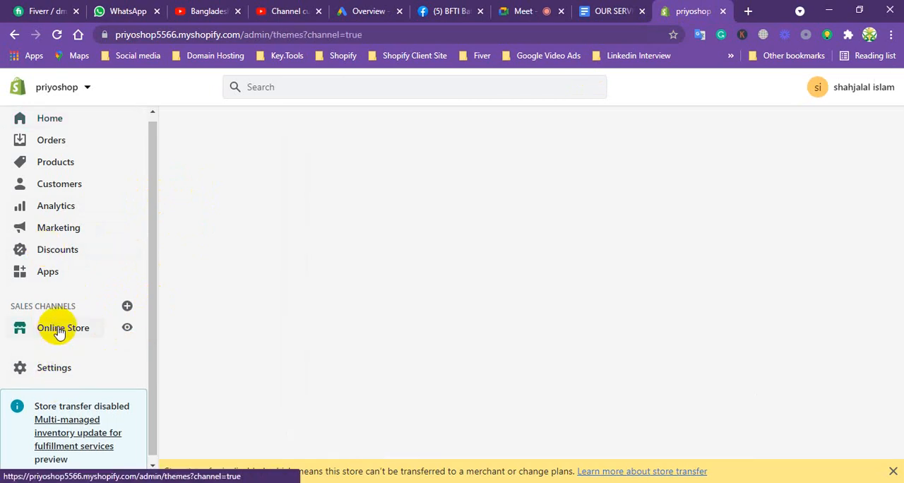
click(56, 417)
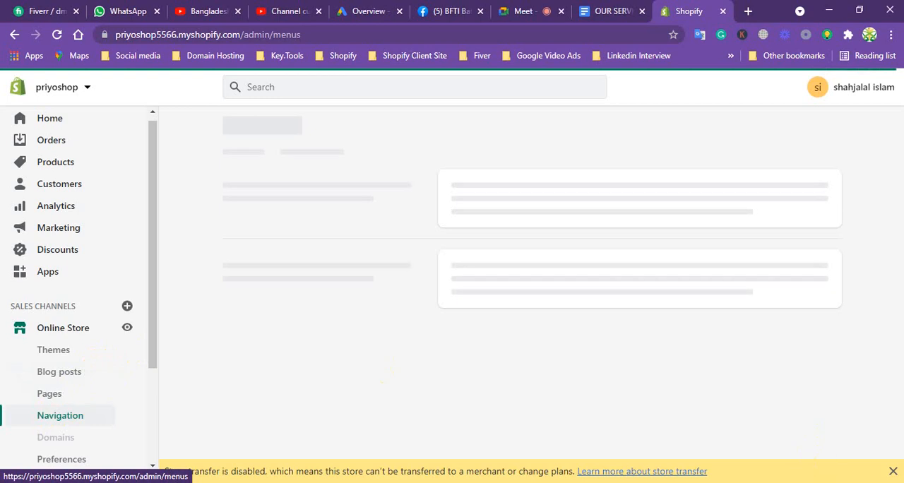
click(893, 472)
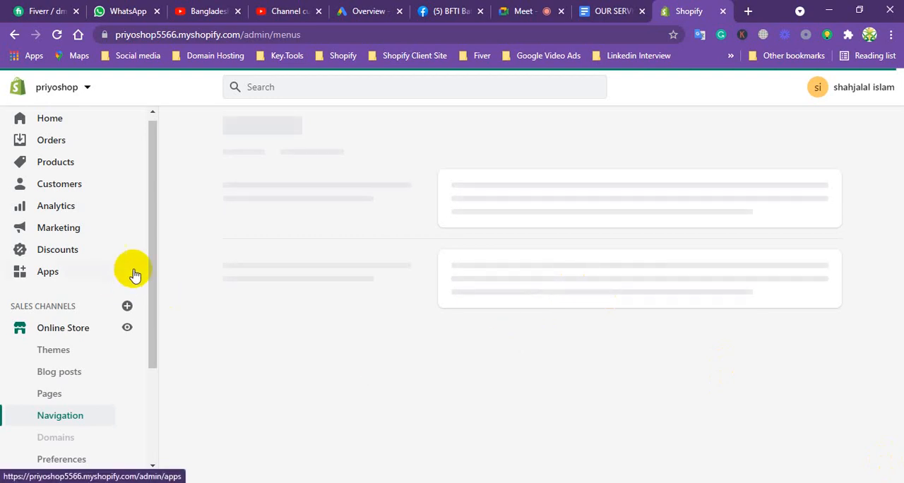
drag(149, 216, 153, 169)
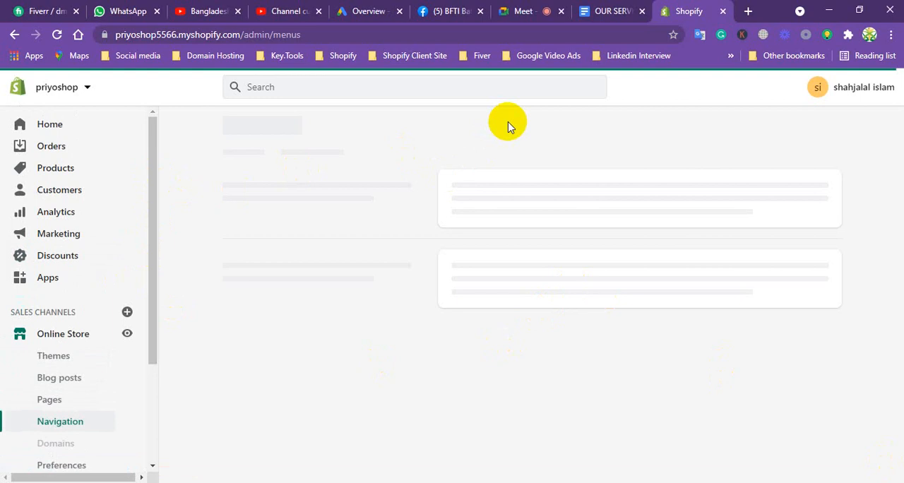
click(77, 418)
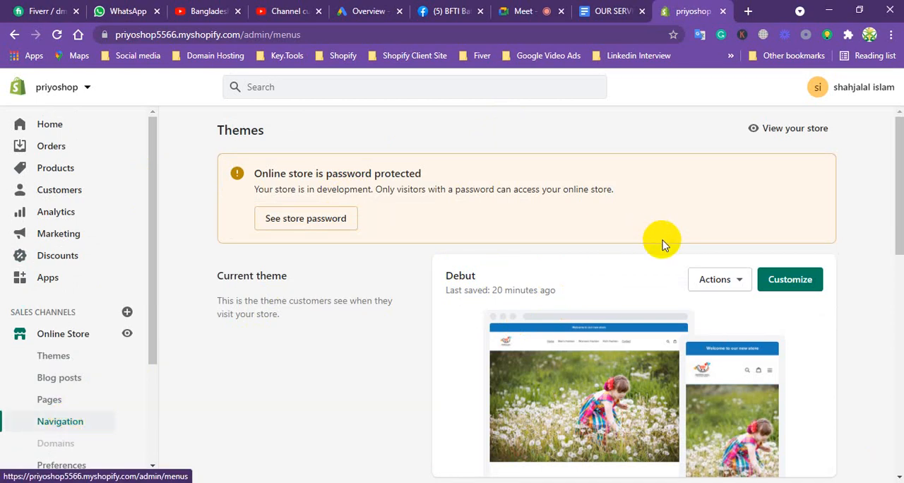
drag(153, 209, 148, 251)
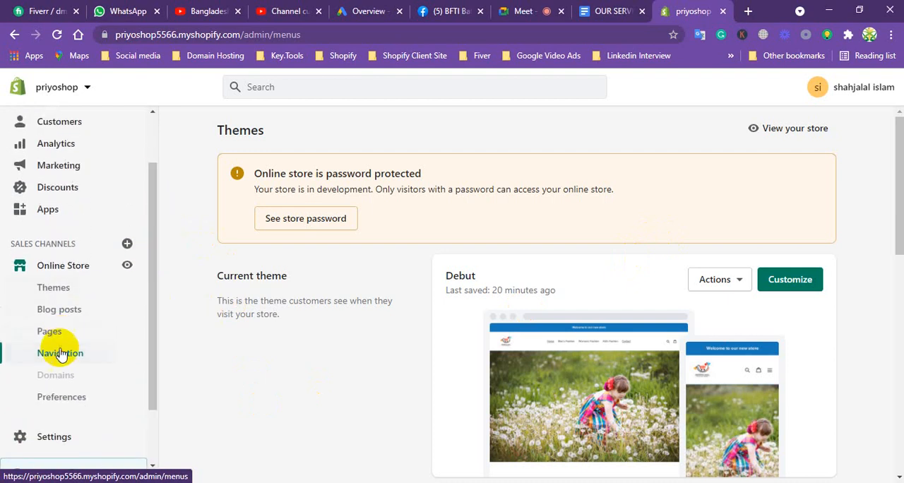
click(56, 34)
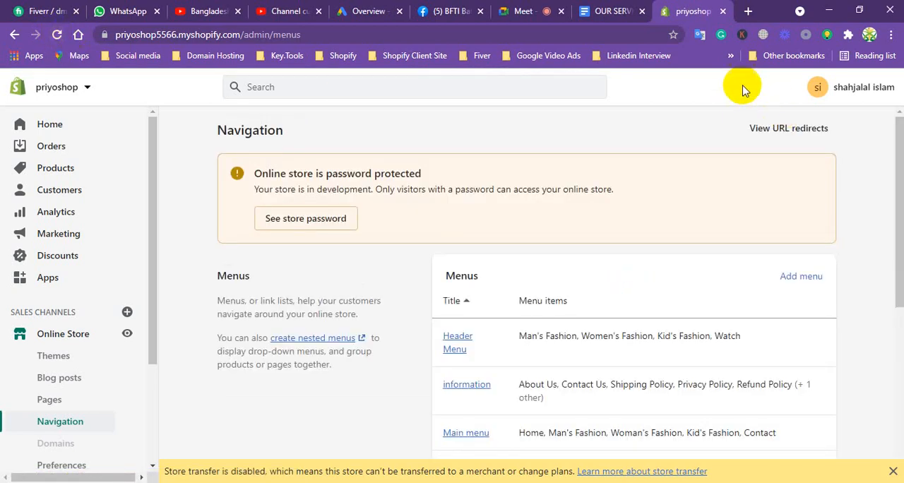
Look through the store's list of menus and open Header Menu for editing.
drag(895, 152, 893, 254)
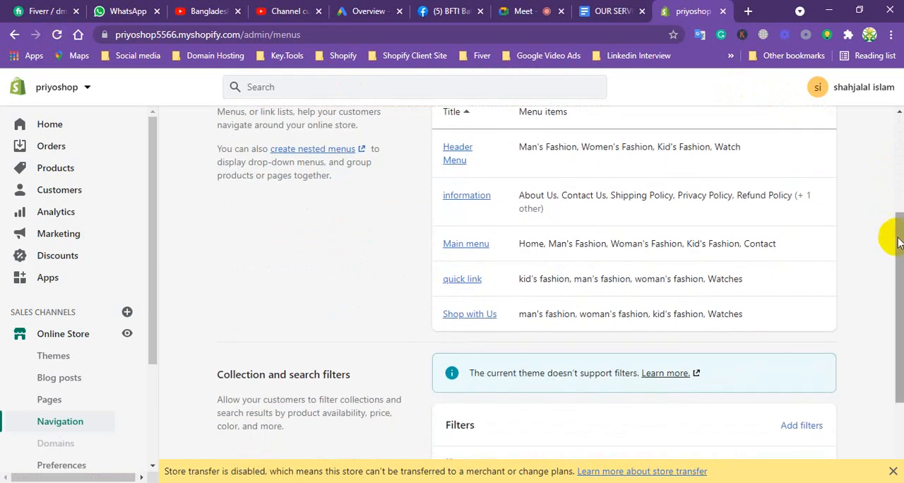
drag(898, 243, 895, 184)
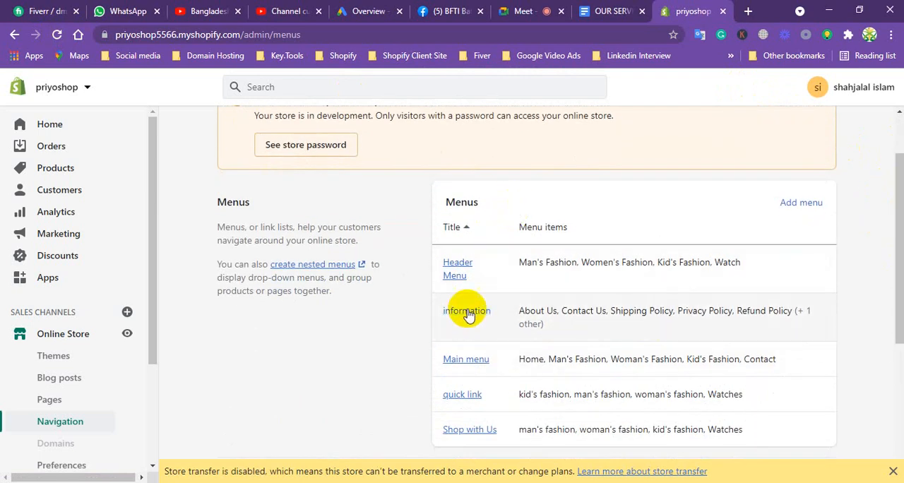
click(456, 264)
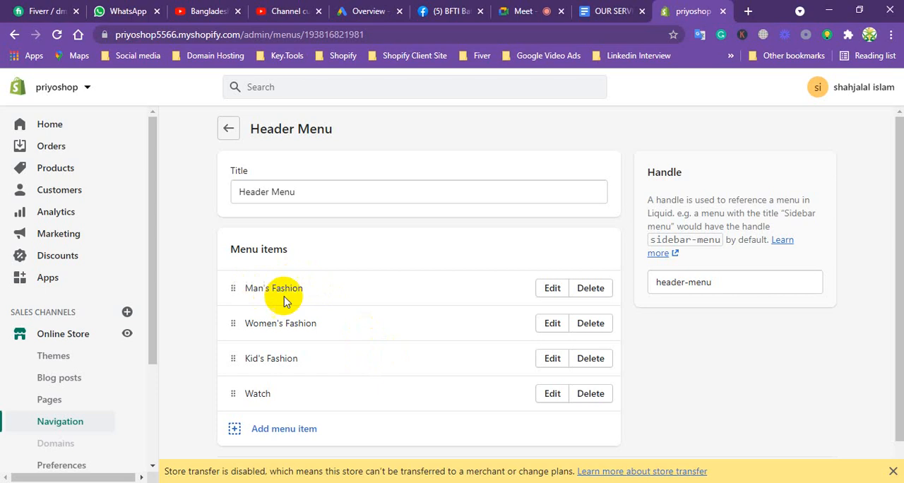
Add a menu item named cotton panjabi to the Header Menu, linked to the cotton panjabi product.
click(286, 431)
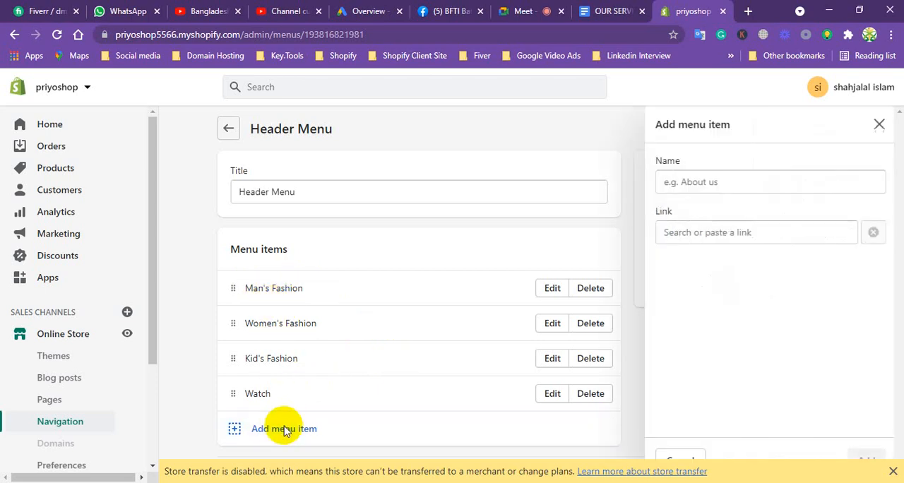
click(711, 232)
click(703, 341)
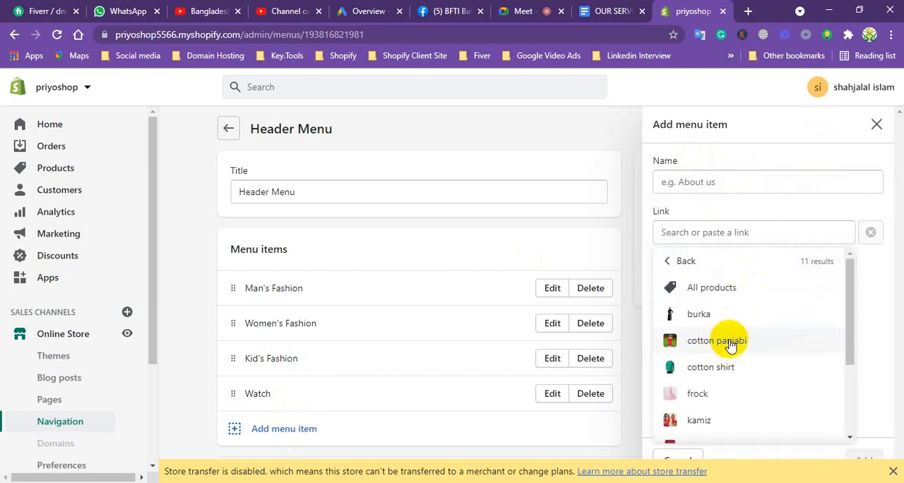
click(718, 341)
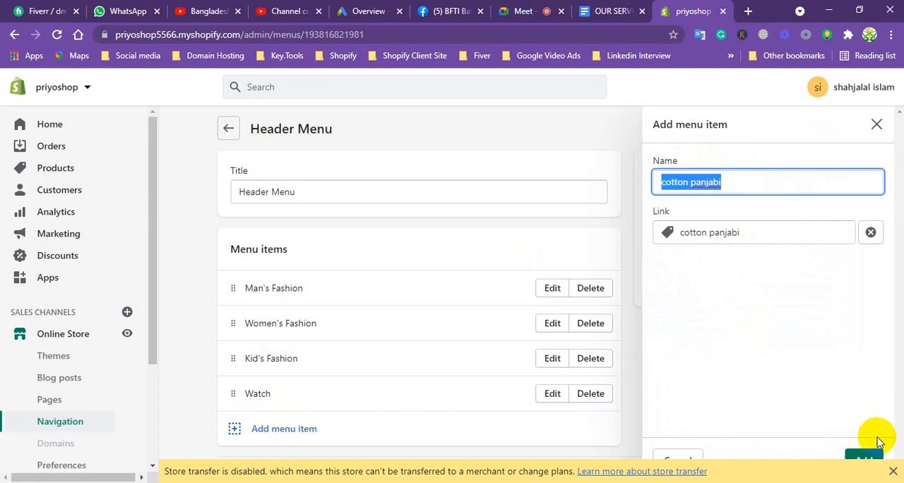
click(863, 455)
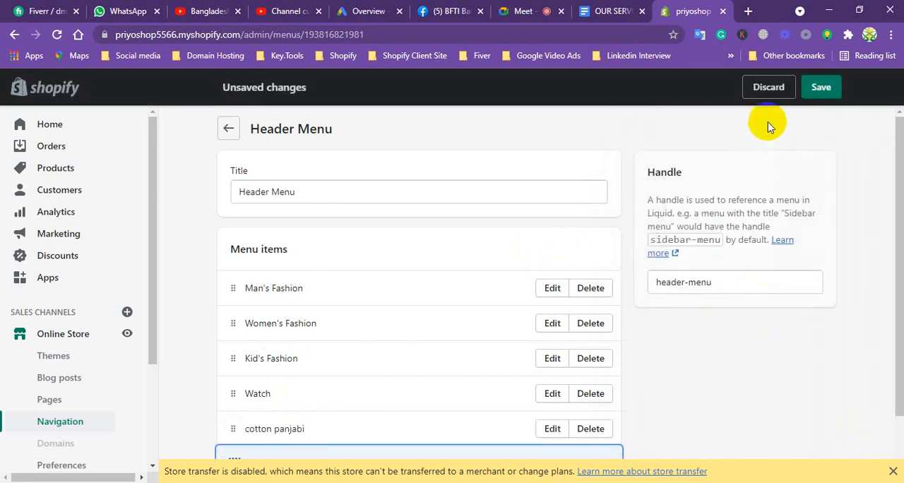
Nest the cotton panjabi item under Man's Fashion in the Header Menu and save the menu.
scroll(440, 360, down, 1)
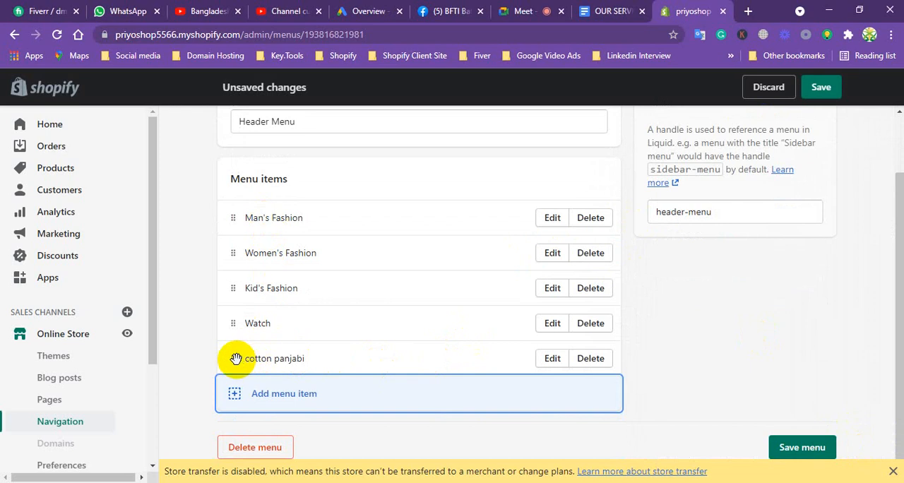
drag(236, 359, 277, 295)
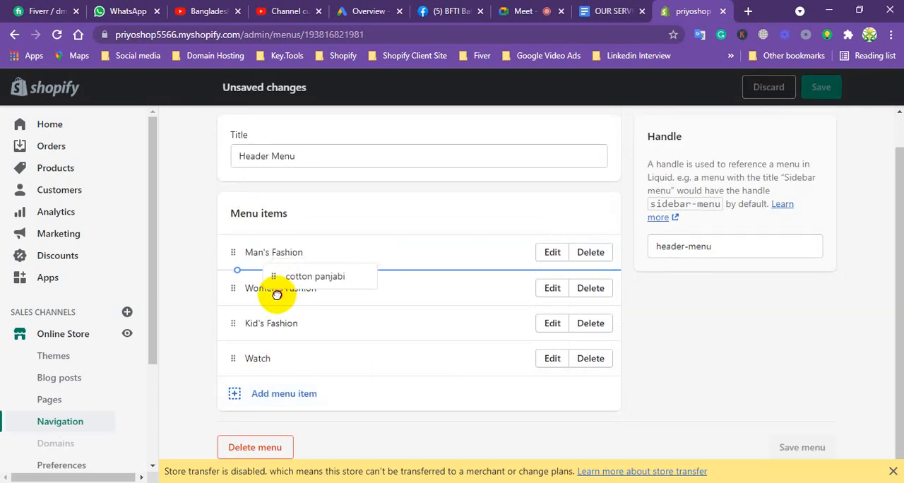
mouse_move(277, 295)
mouse_down()
mouse_move(351, 292)
mouse_move(278, 286)
mouse_up()
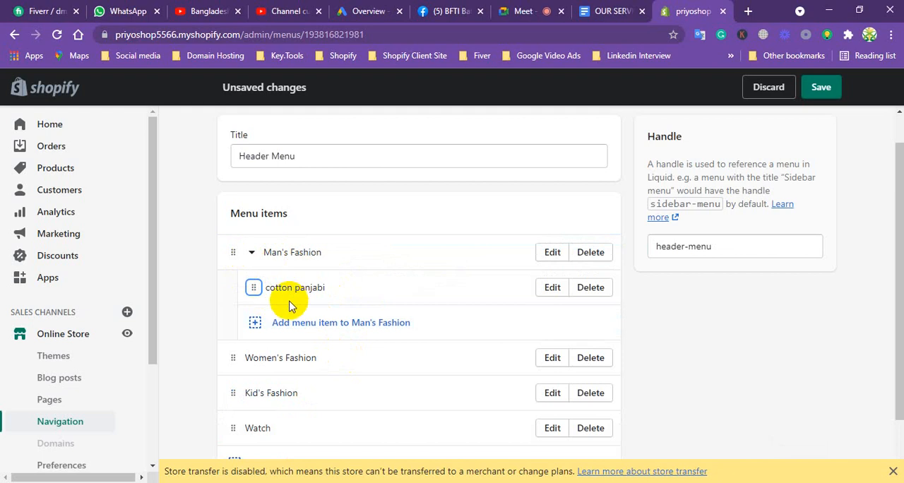
click(817, 87)
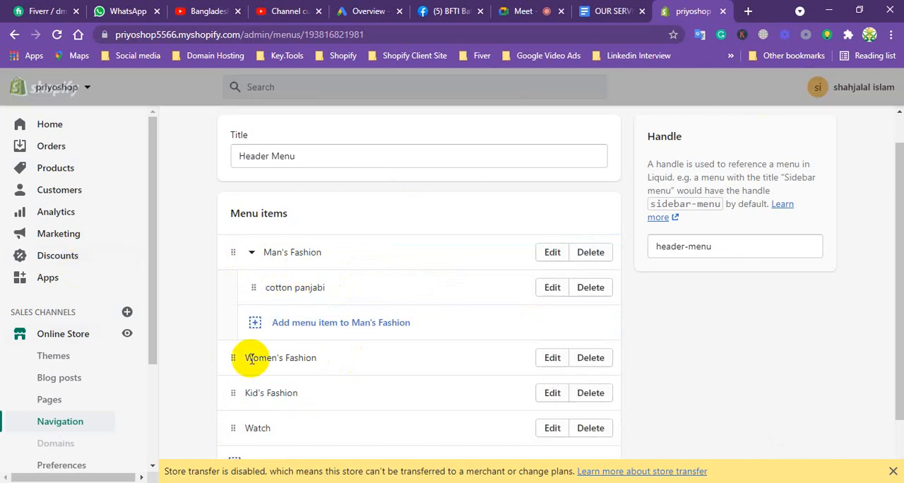
Open the online store preview, admit the waiting participant to the Google Meet call and return to the storefront.
click(128, 334)
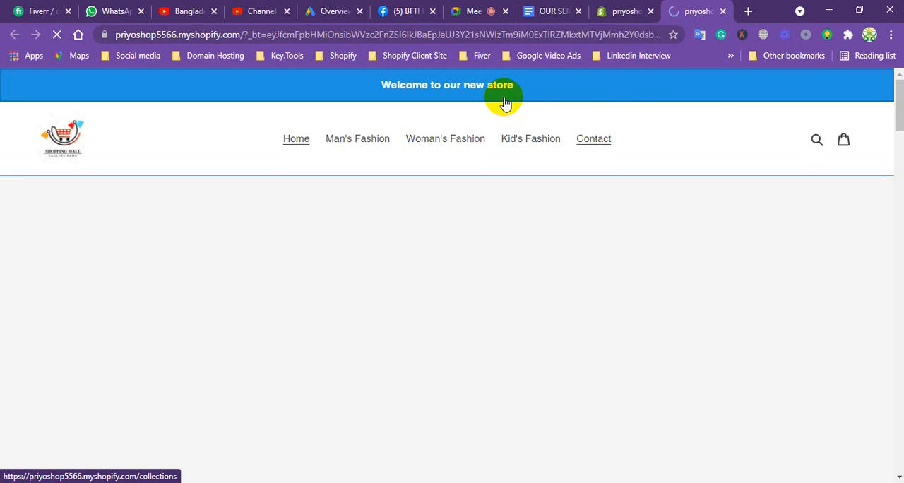
click(464, 10)
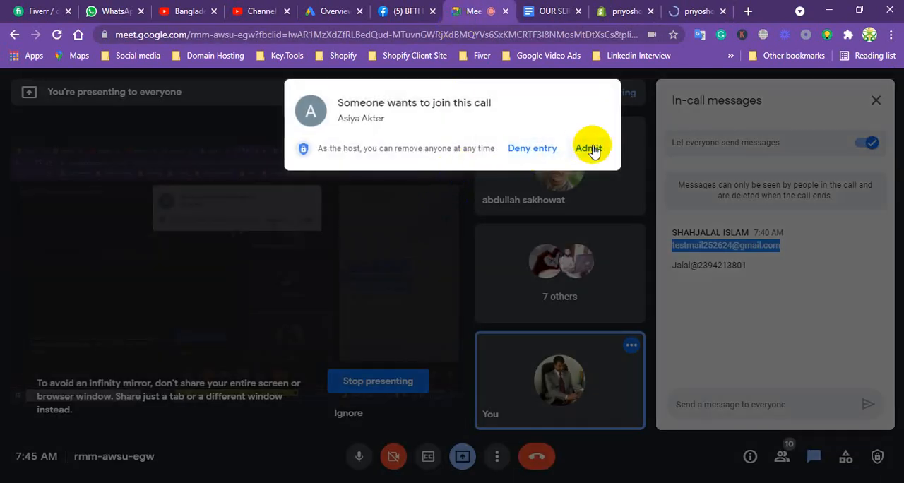
click(589, 149)
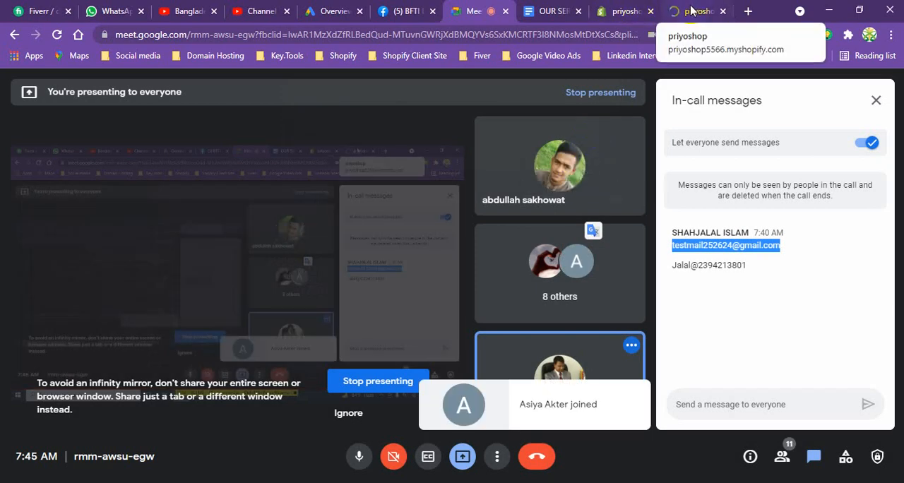
click(690, 10)
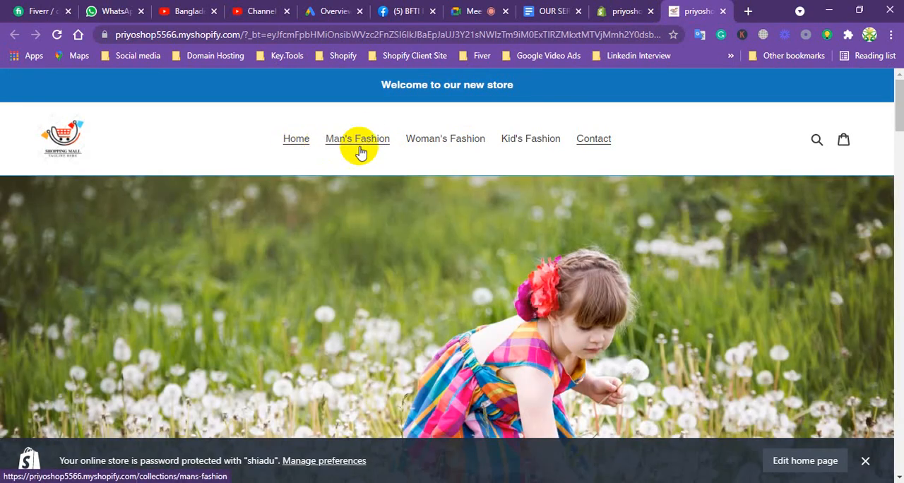
Open the Man's Fashion collection from the storefront navigation and look over its products.
click(376, 144)
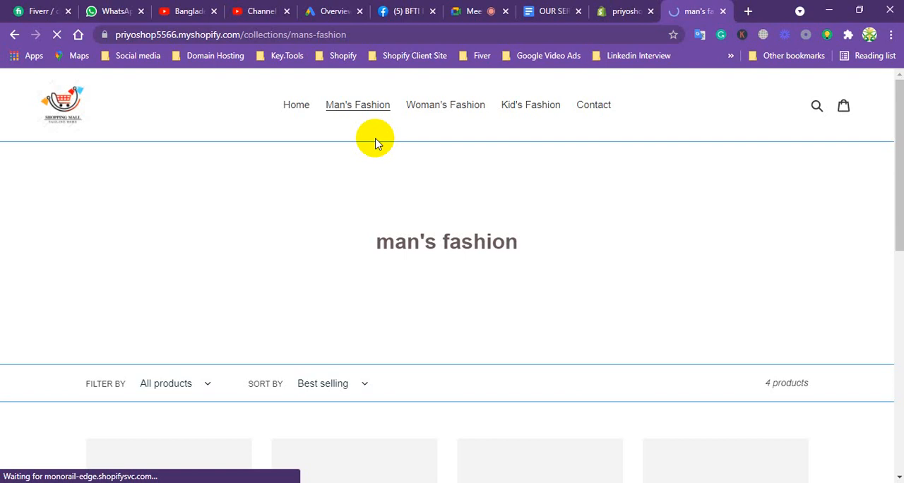
scroll(438, 223, down, 1)
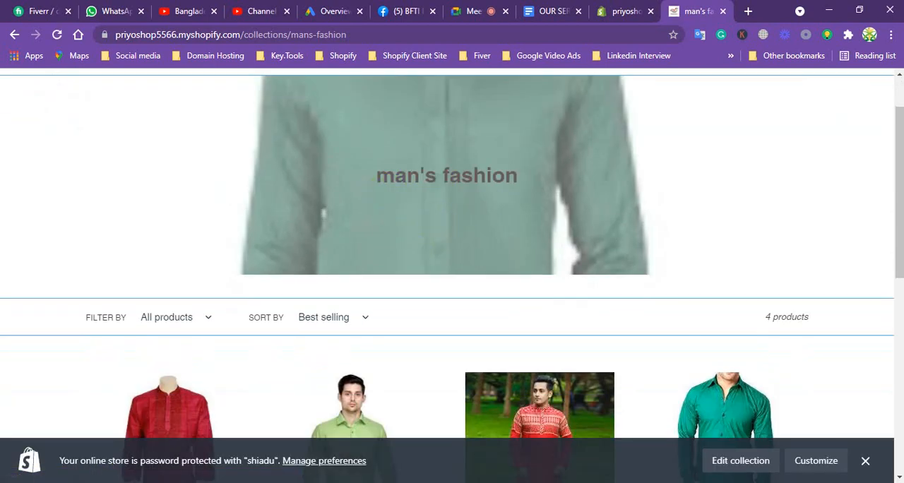
scroll(888, 172, up, 1)
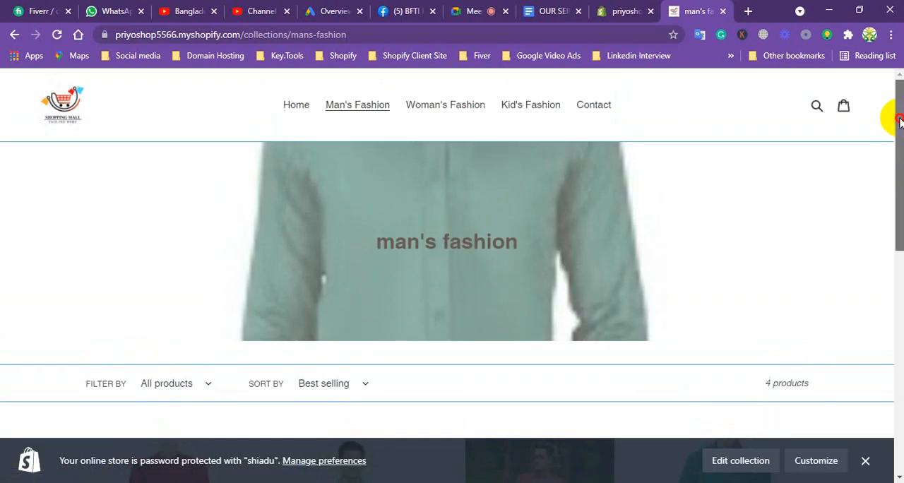
Return to the Header Menu in the admin and check the item nested under Man's Fashion.
click(626, 12)
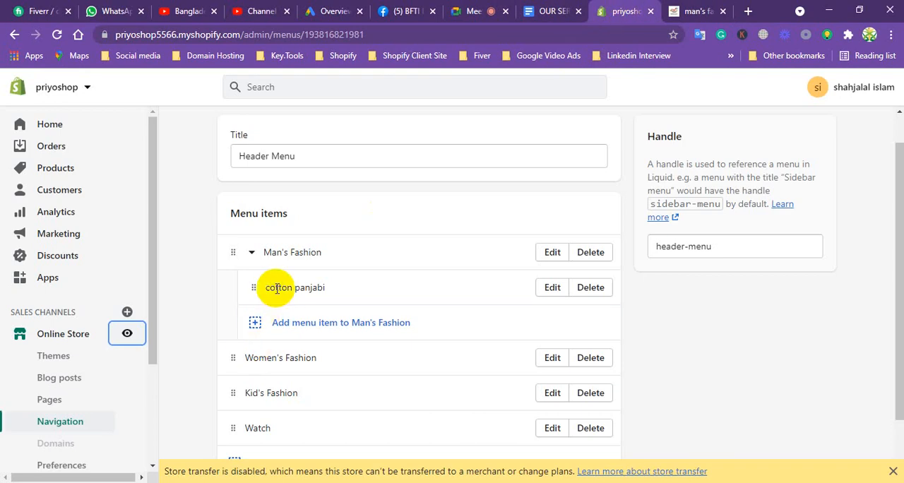
mouse_move(252, 285)
mouse_down()
mouse_move(288, 294)
mouse_move(216, 295)
mouse_move(238, 283)
mouse_move(257, 287)
mouse_up()
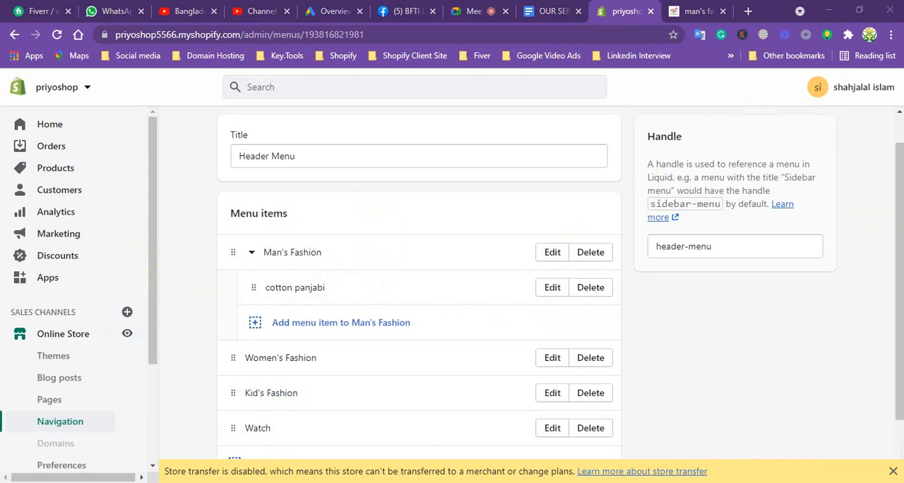
drag(898, 204, 899, 158)
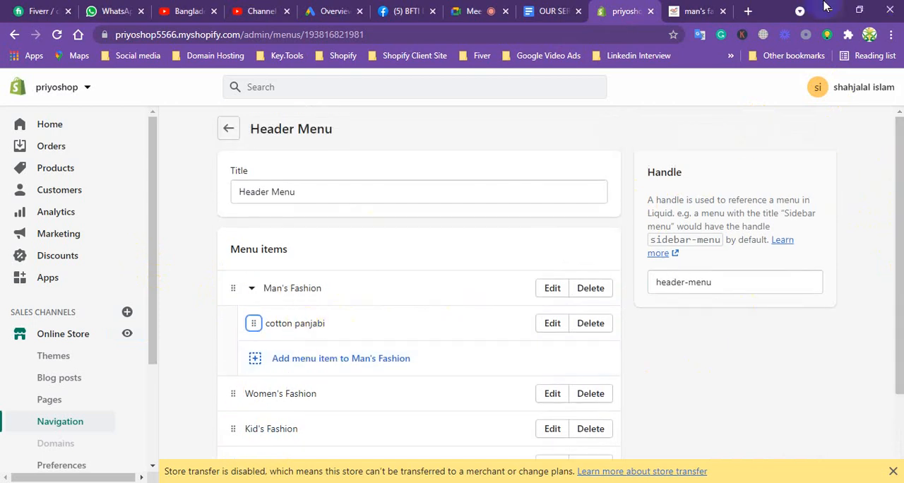
Reload the storefront's Man's Fashion page and reopen the collection to check for the nested menu item.
click(693, 12)
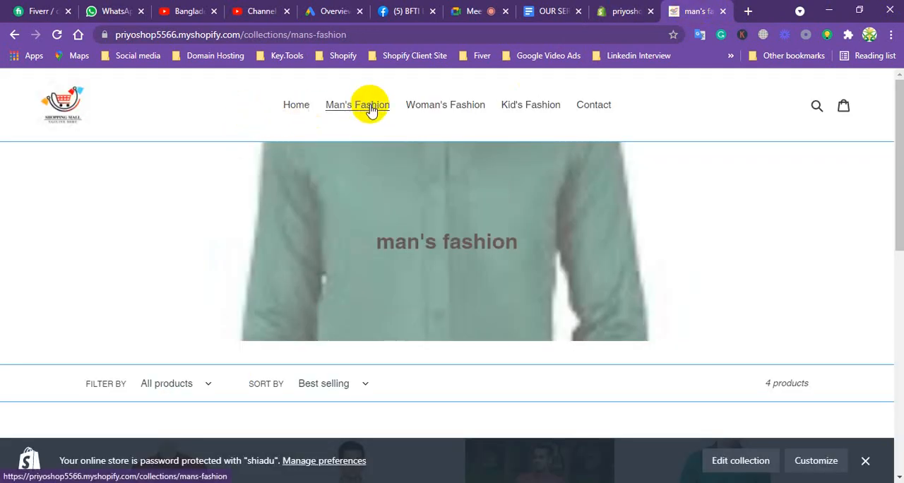
click(58, 35)
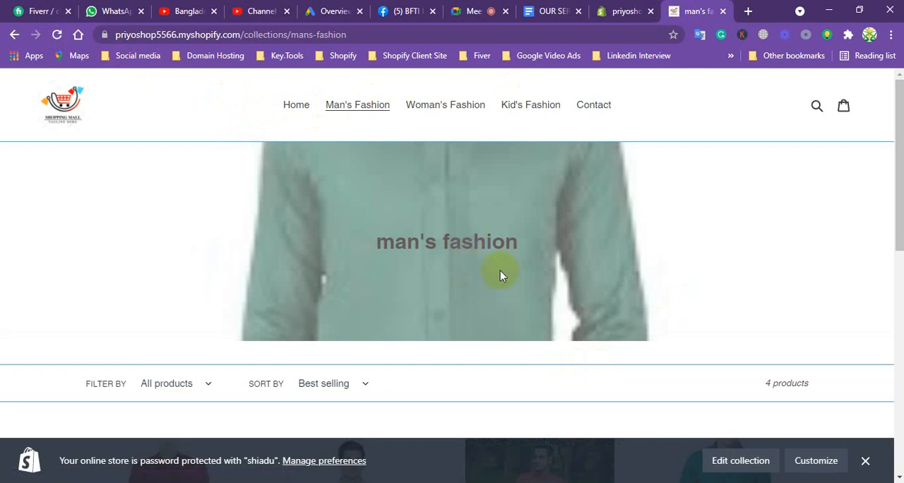
click(366, 107)
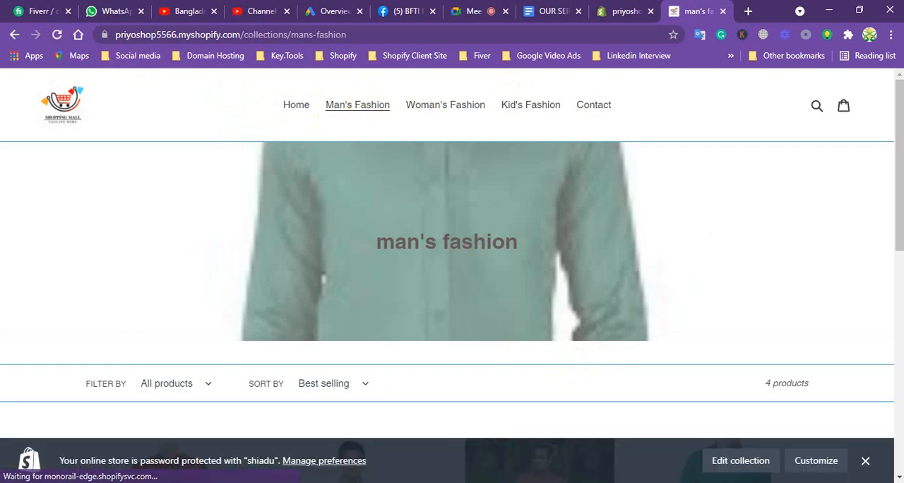
Return to the Header Menu in the admin and add a menu item linked to the kamiz product.
click(899, 194)
drag(899, 130, 890, 94)
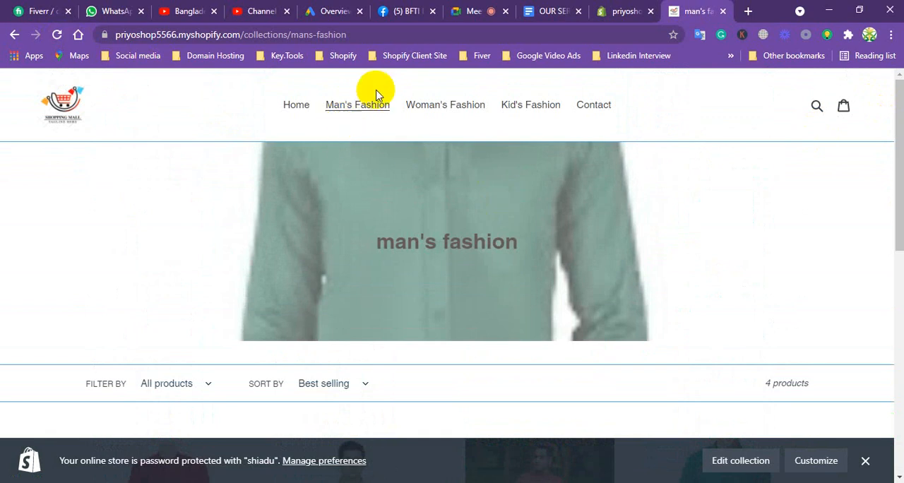
click(620, 9)
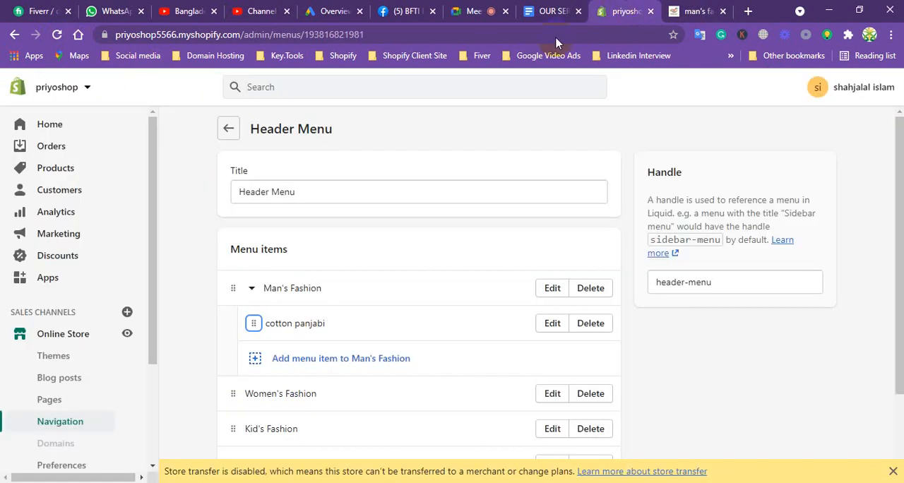
drag(898, 165, 875, 239)
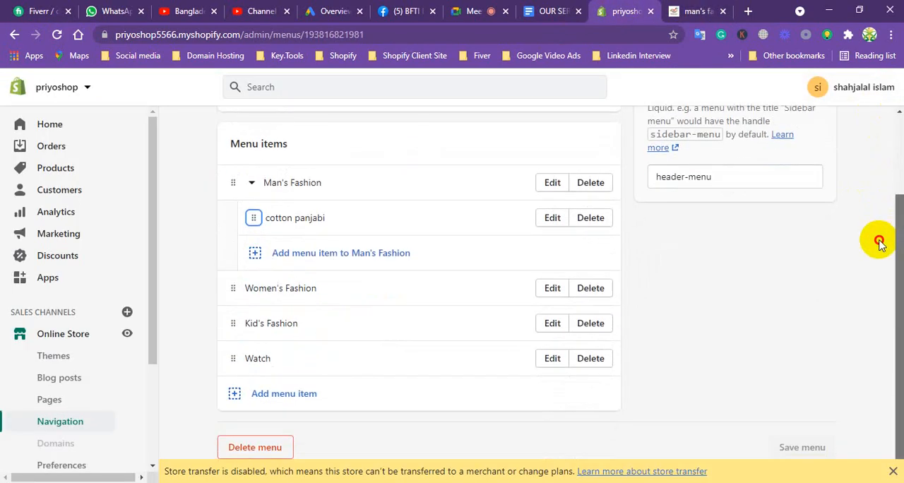
click(286, 396)
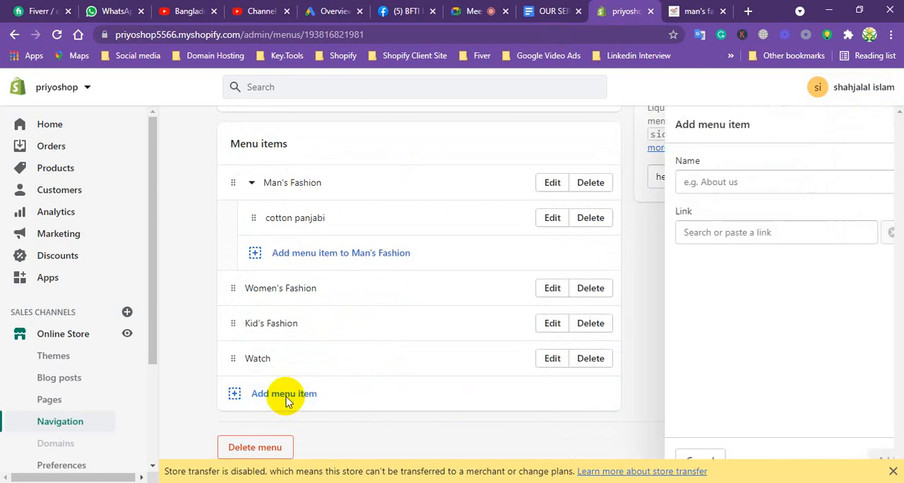
click(771, 228)
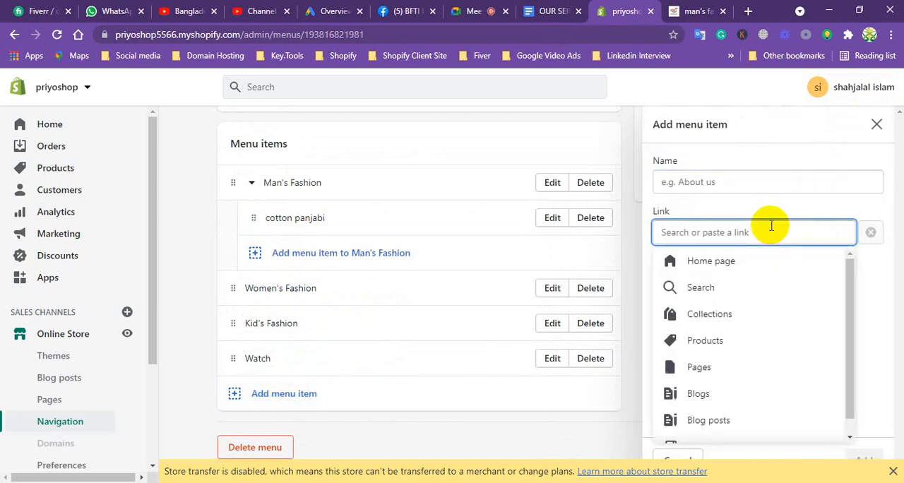
click(716, 341)
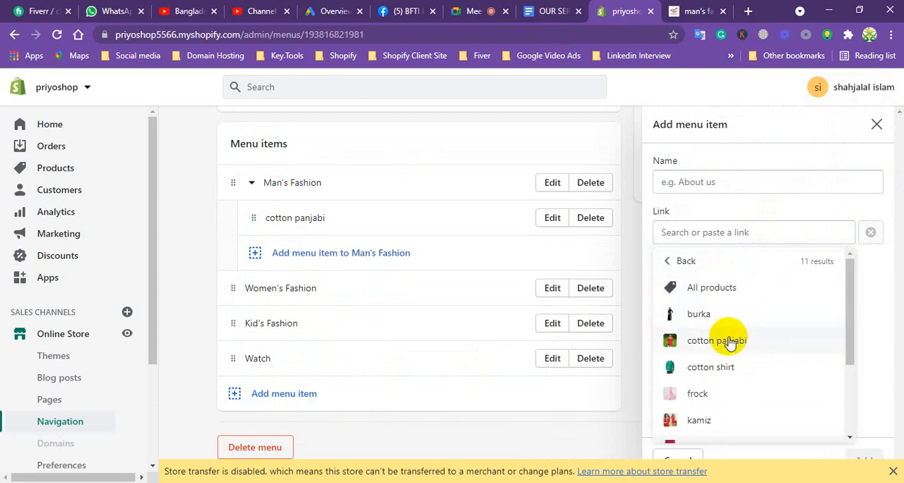
click(698, 420)
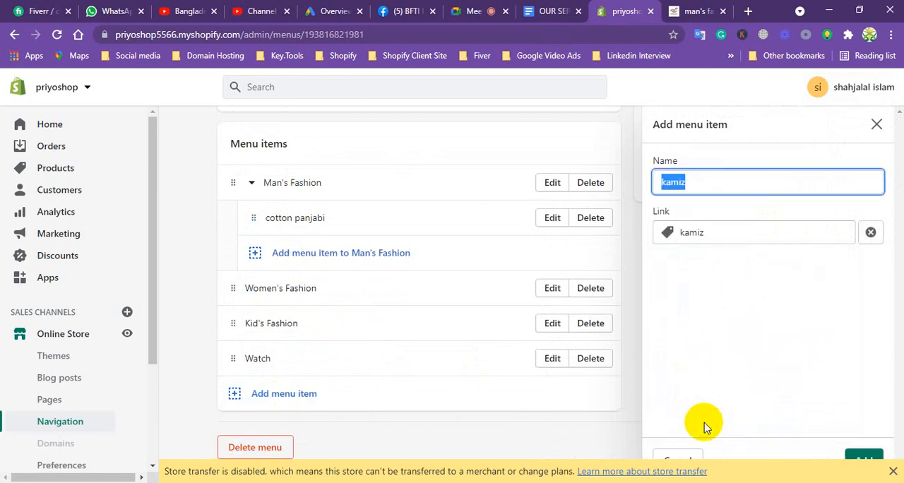
click(866, 458)
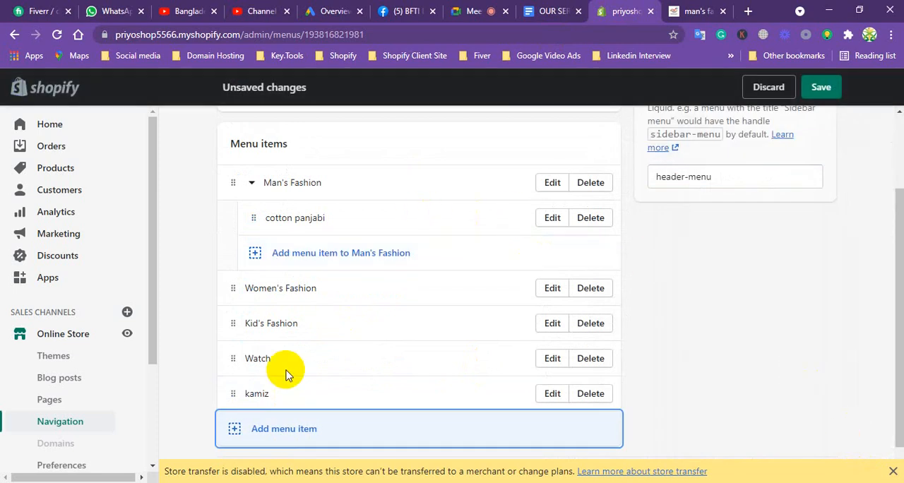
Nest the kamiz item under Women's Fashion in the Header Menu and save the menu.
drag(235, 393, 262, 343)
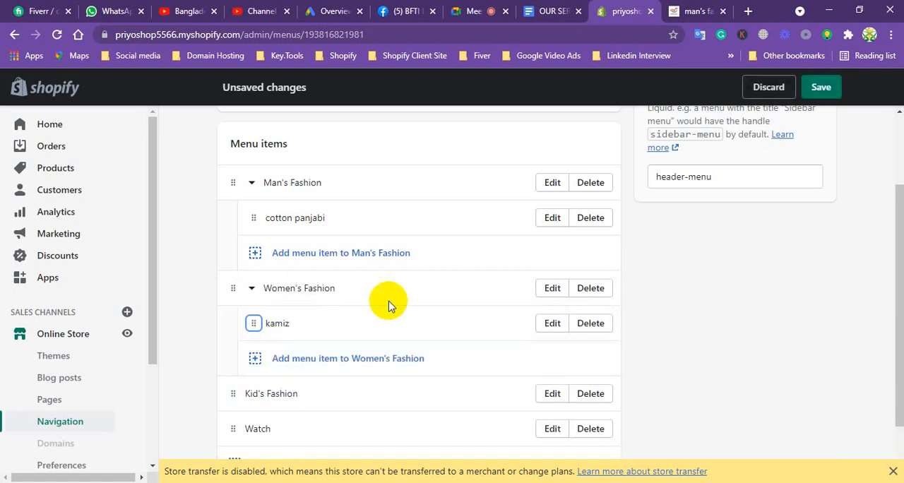
click(825, 90)
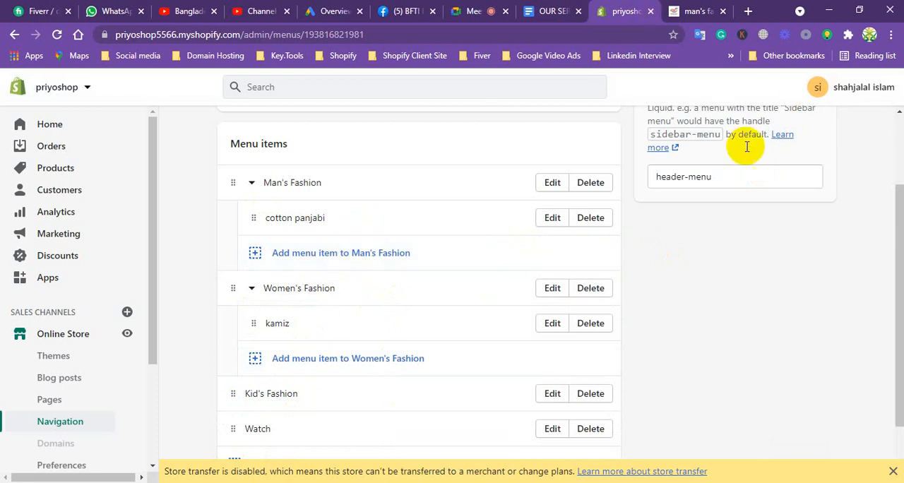
drag(899, 237, 898, 148)
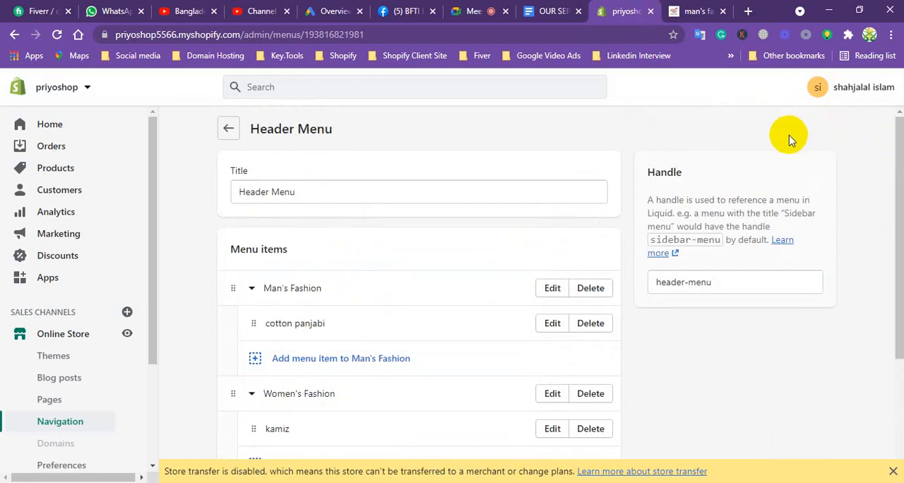
Reload the storefront's Man's Fashion page and check its navigation for the nested items.
click(699, 9)
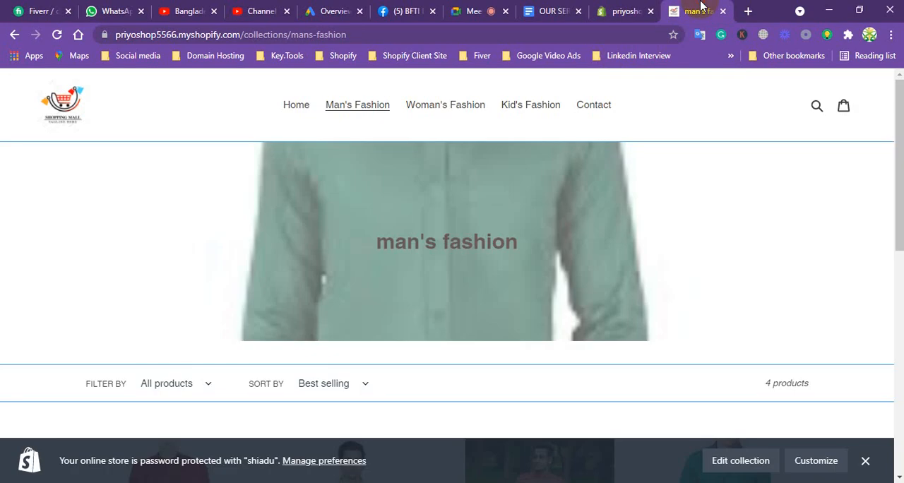
click(55, 35)
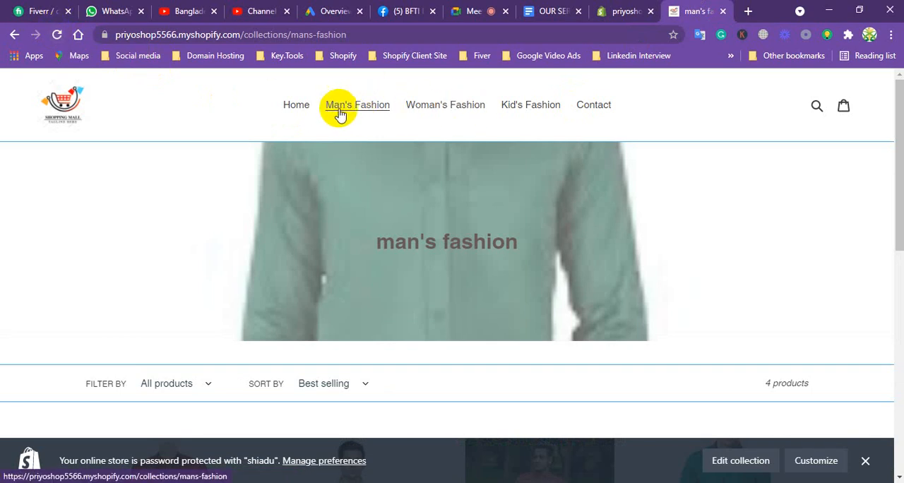
Open the theme editor for the current Debut theme from the store's admin.
click(621, 10)
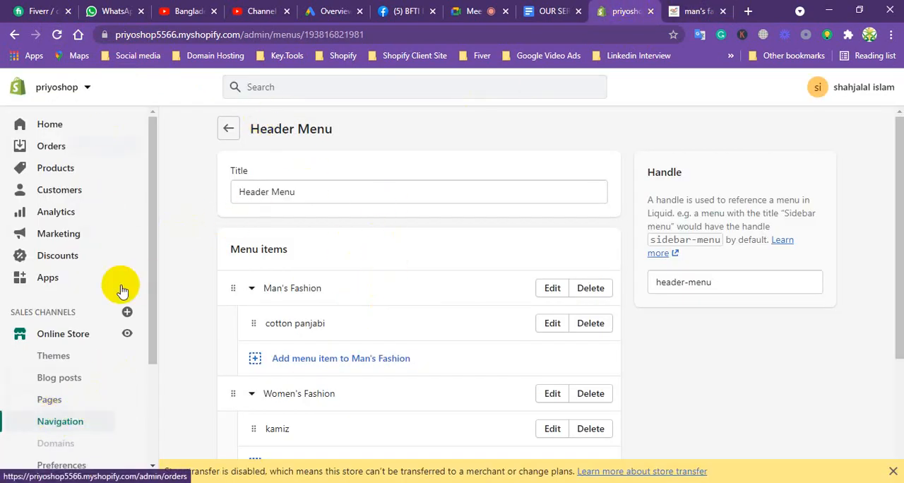
click(61, 337)
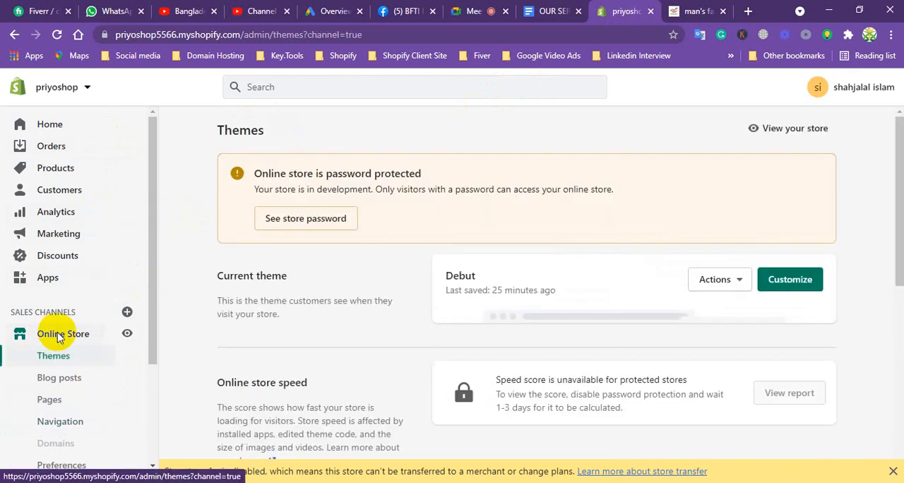
click(791, 281)
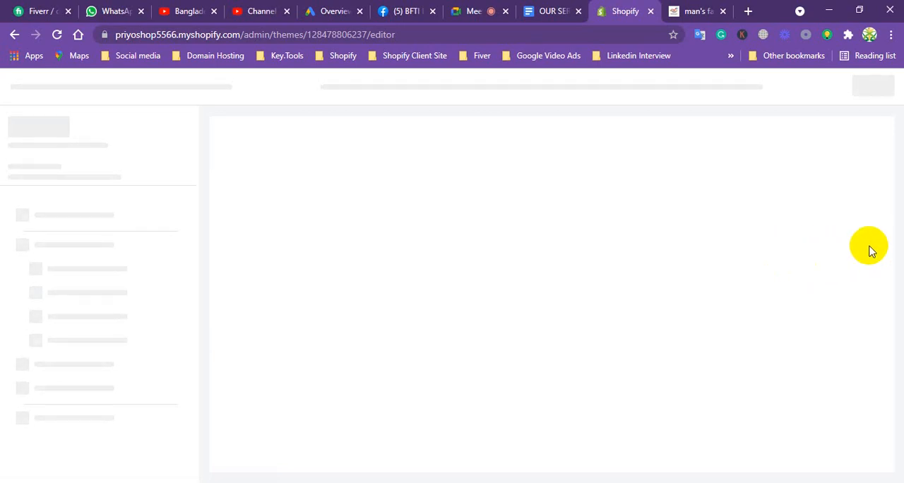
click(692, 9)
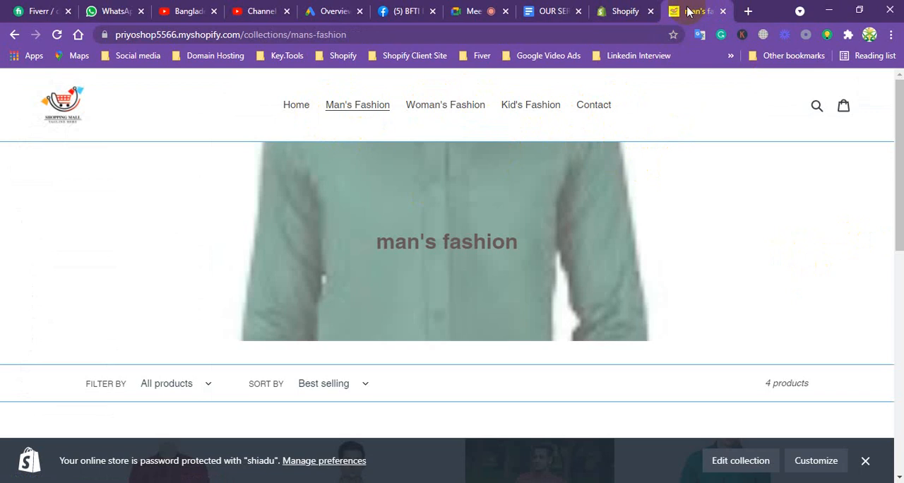
click(625, 13)
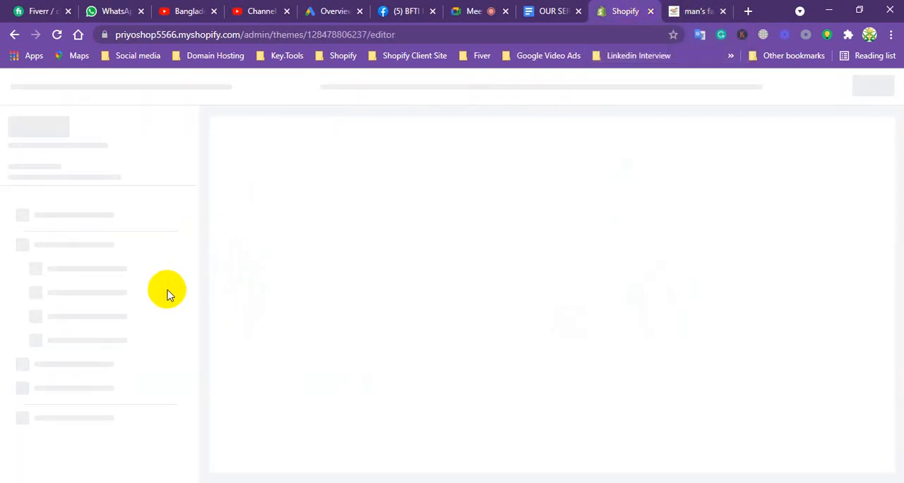
Switch to the services document in Google Docs and highlight "product variations" in the services list.
click(547, 11)
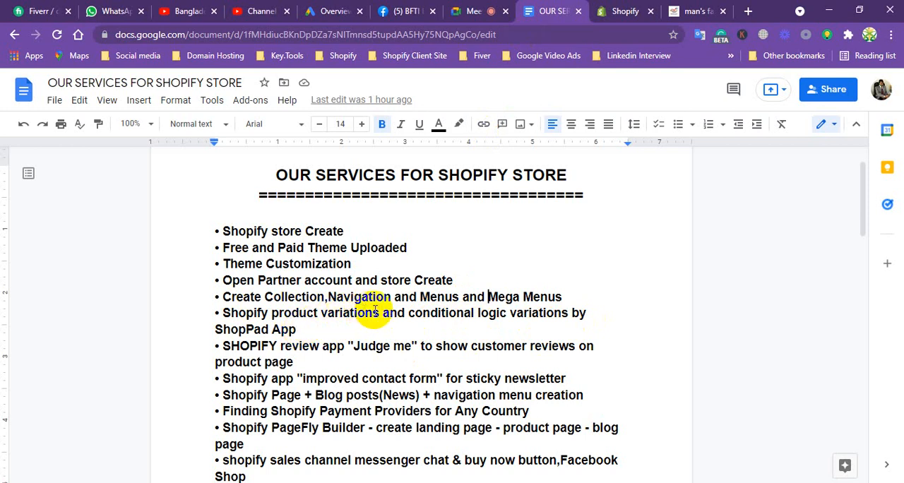
drag(369, 313, 279, 312)
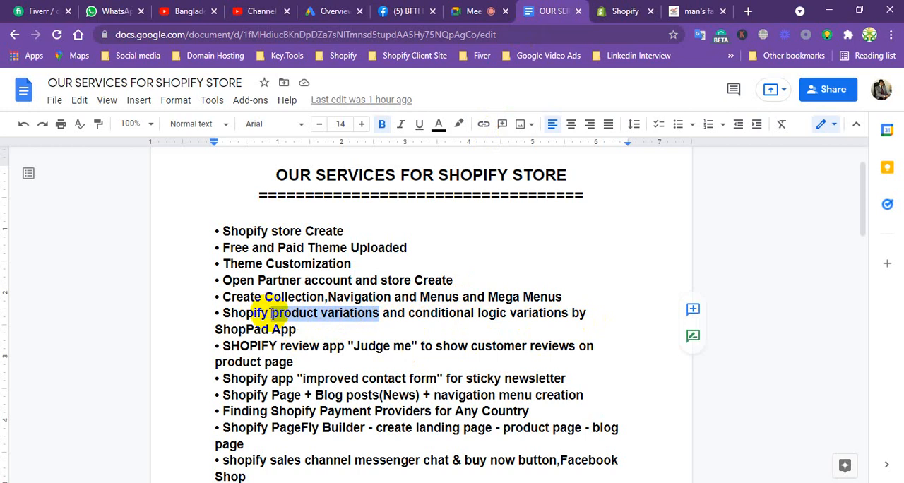
In the theme editor's Header section, replace the navigation menu with Header Menu and save the theme.
click(622, 11)
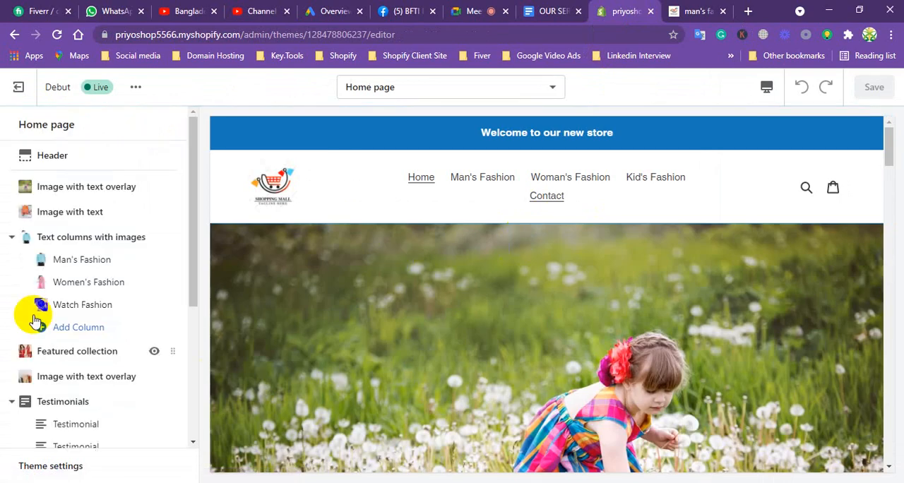
click(74, 158)
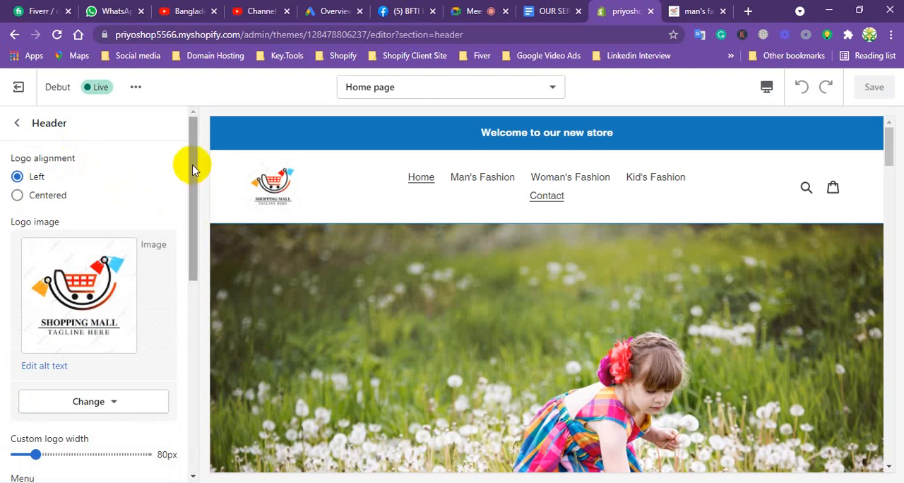
drag(193, 167, 176, 272)
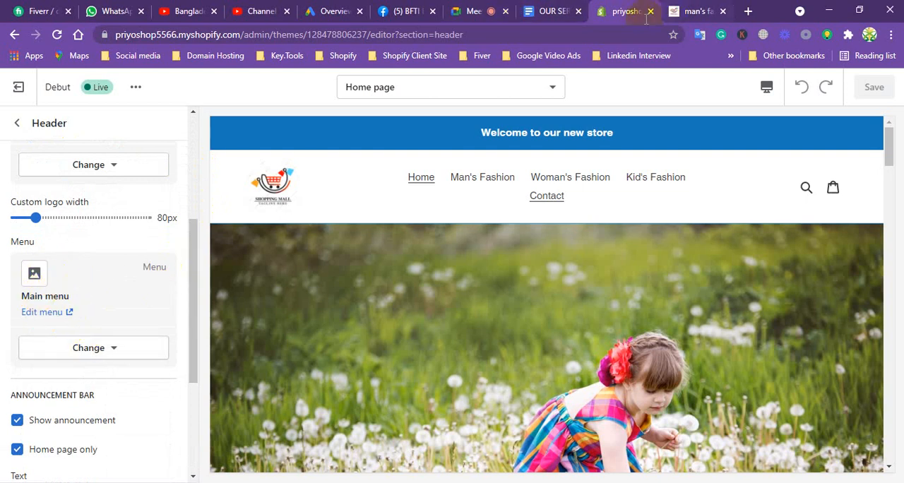
click(103, 349)
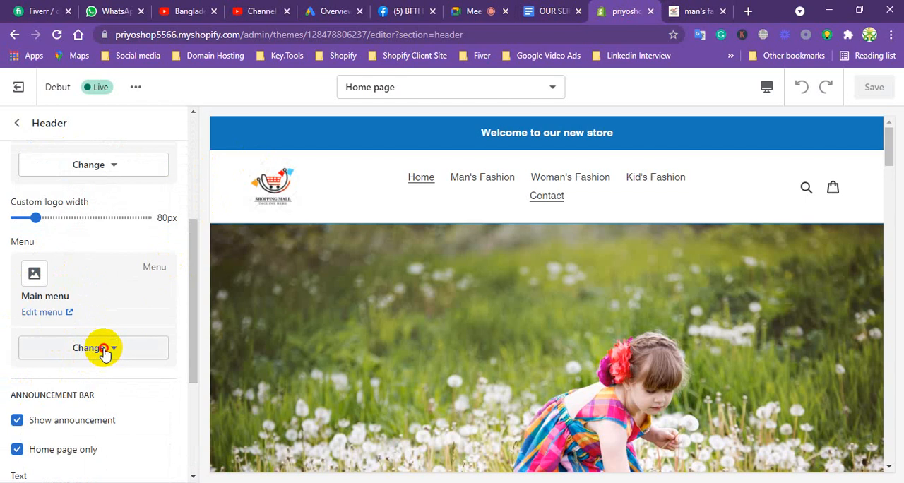
click(98, 380)
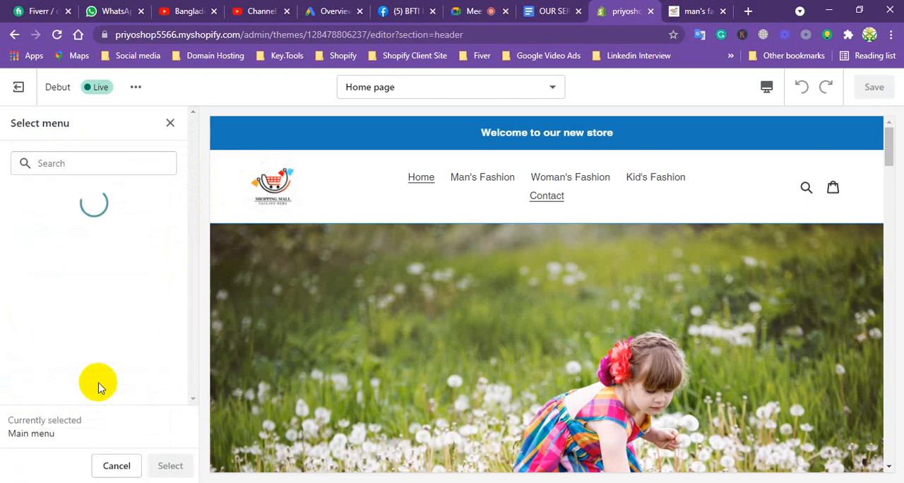
click(78, 238)
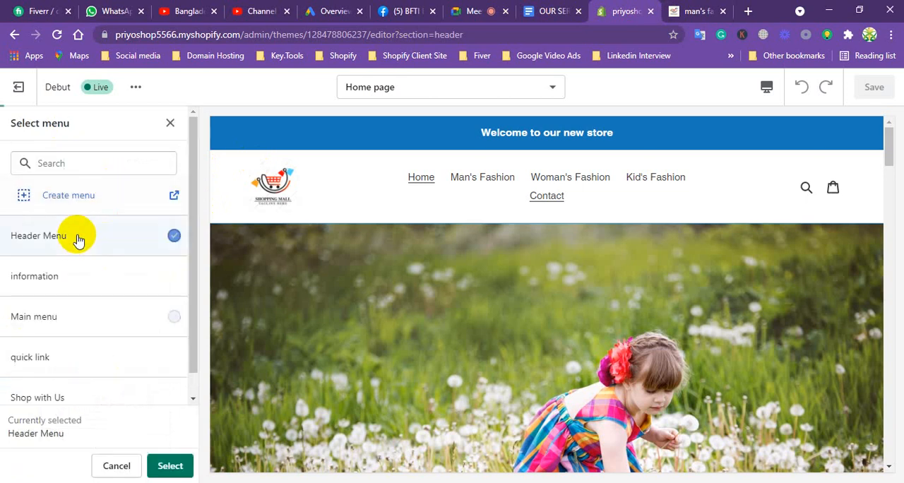
click(167, 464)
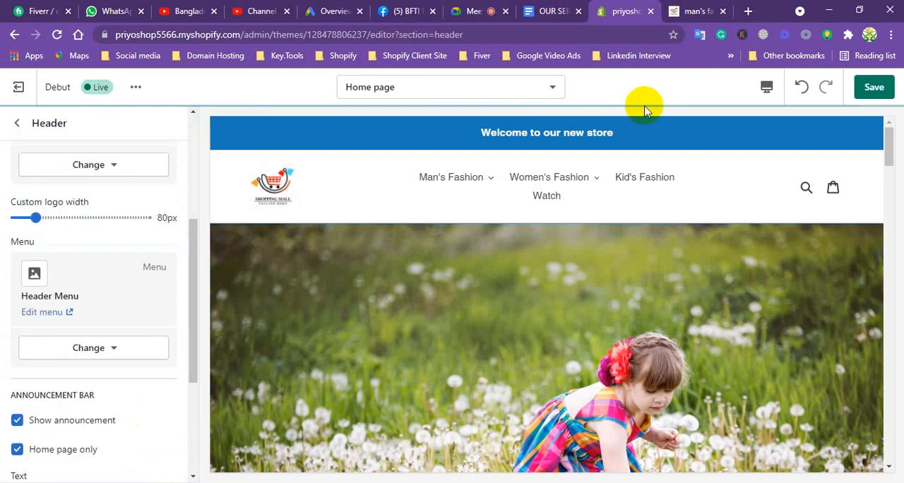
click(872, 86)
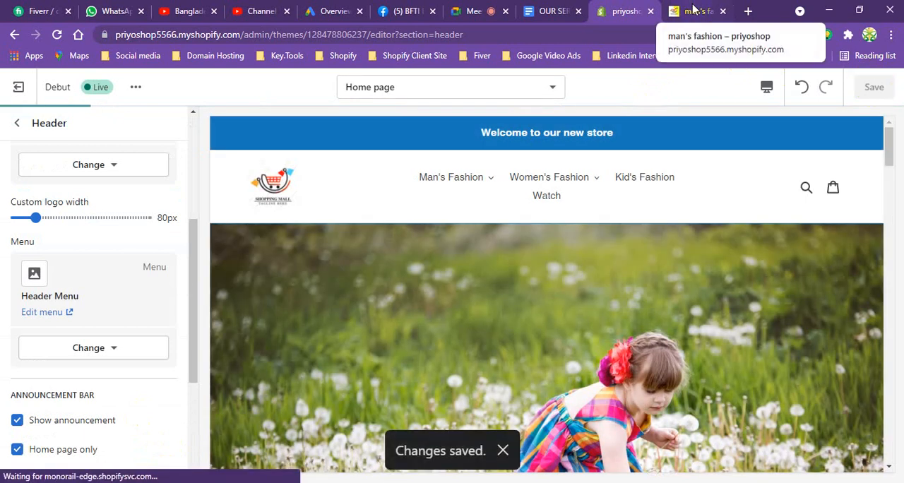
Reload the storefront and expand the Man's Fashion and Women's Fashion dropdowns to check their nested items.
click(696, 12)
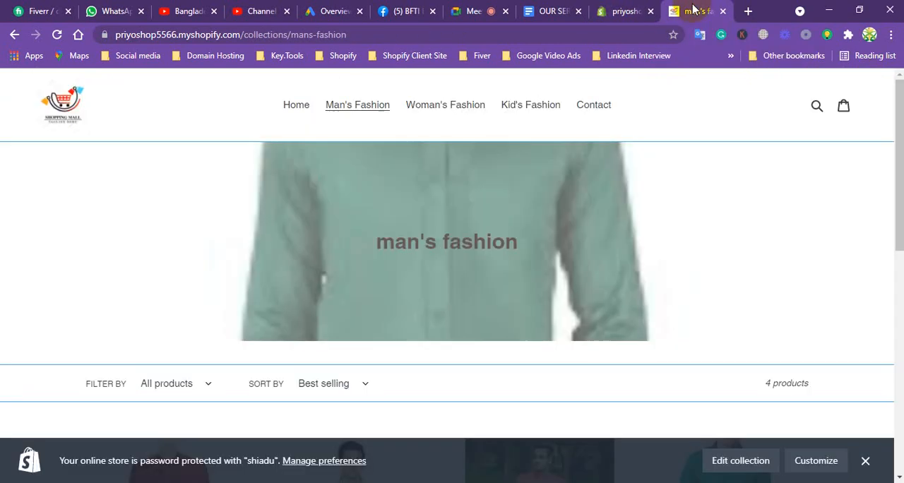
click(56, 33)
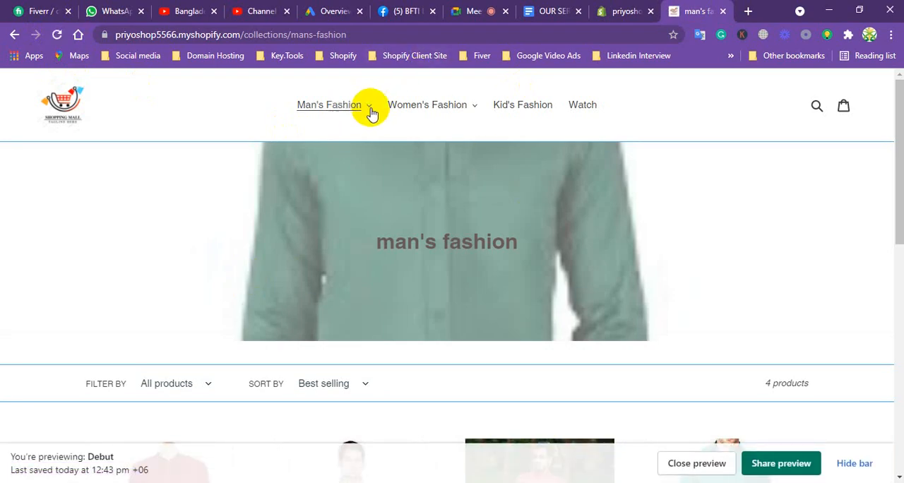
click(334, 106)
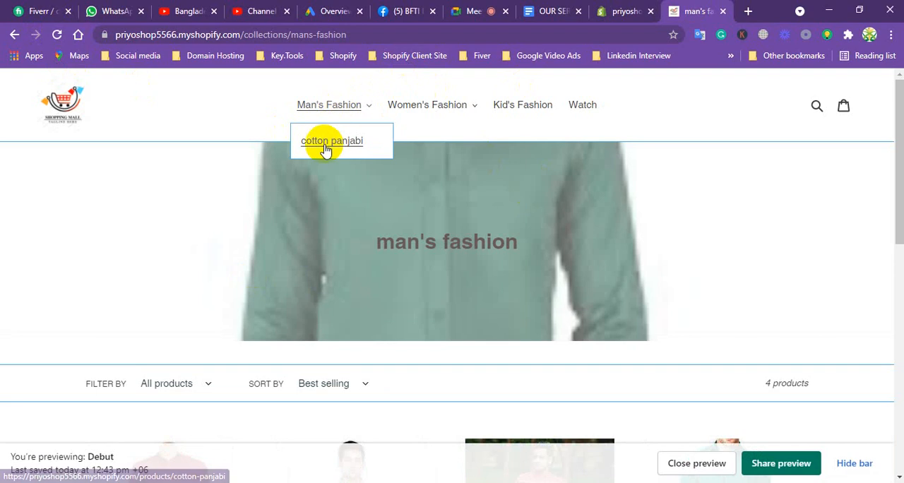
click(474, 110)
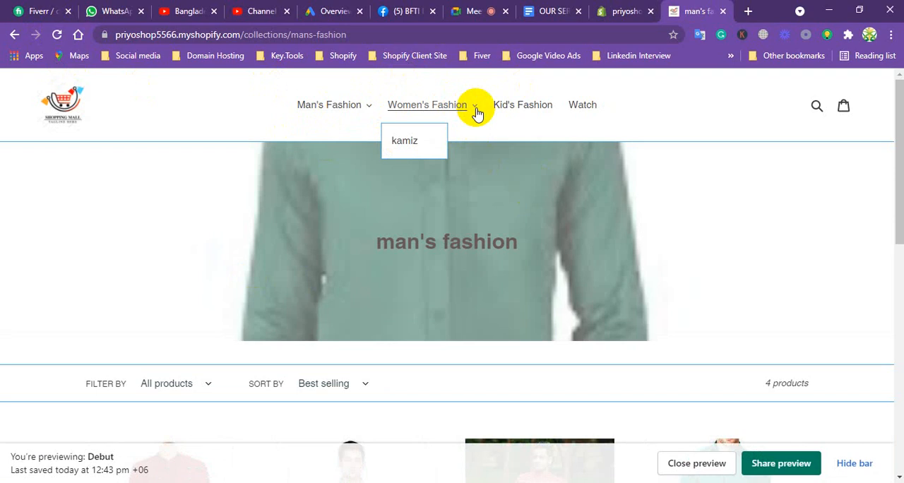
Revisit the theme editor and the services document in Google Docs, ending back on the storefront.
click(611, 9)
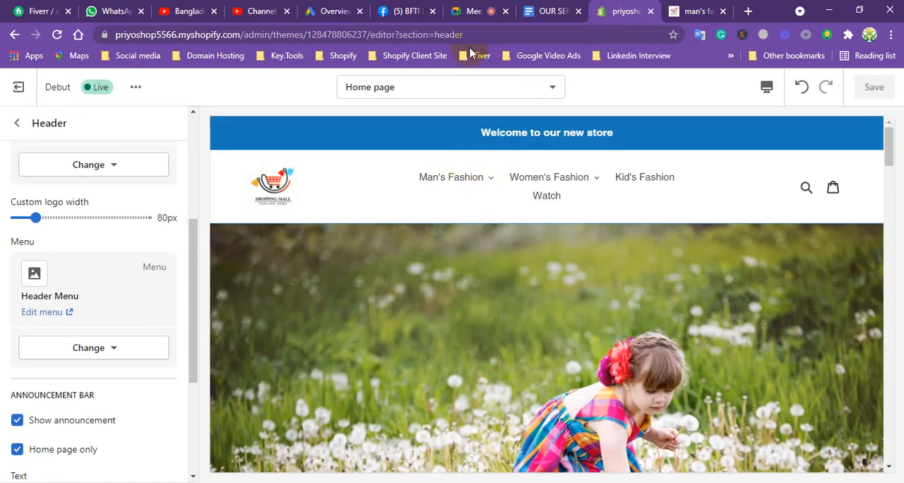
click(535, 12)
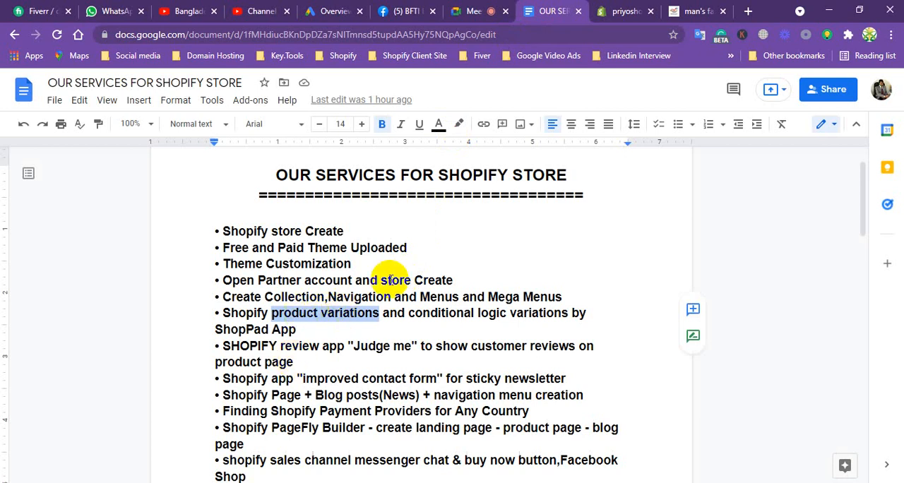
click(691, 12)
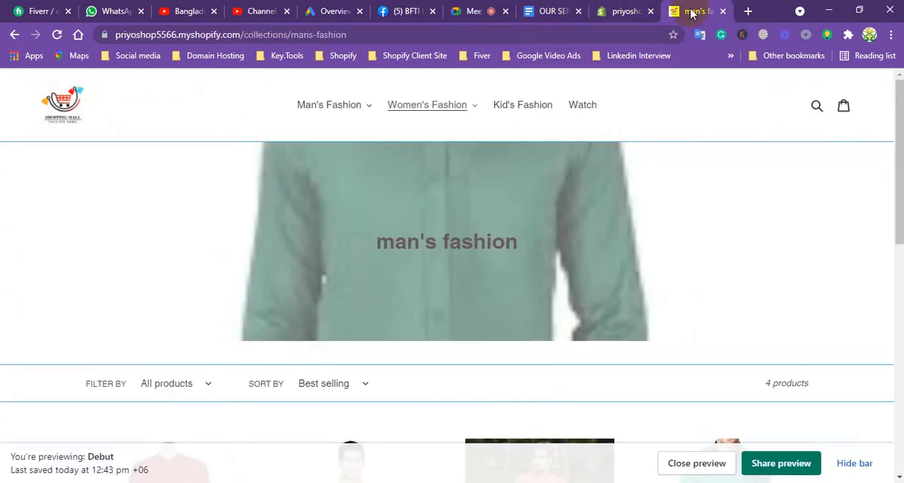
Exit the theme editor to the store admin and open the burka product from the list of all products.
click(636, 13)
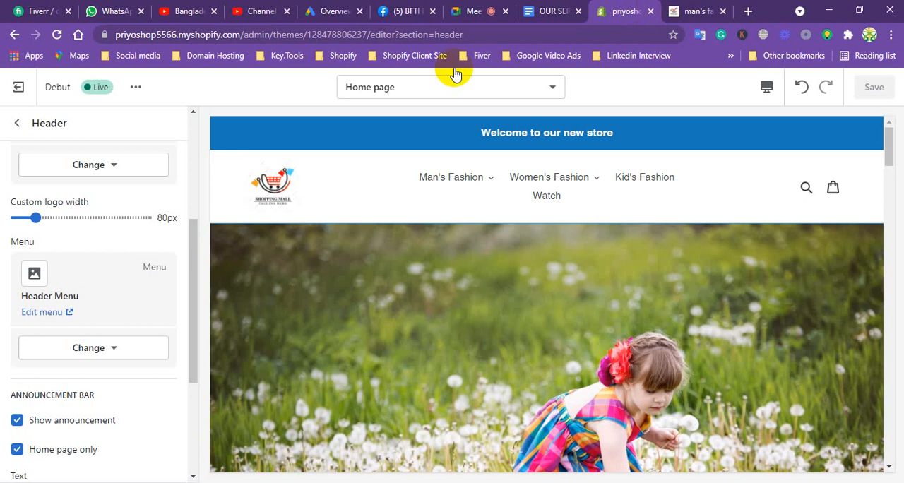
click(18, 122)
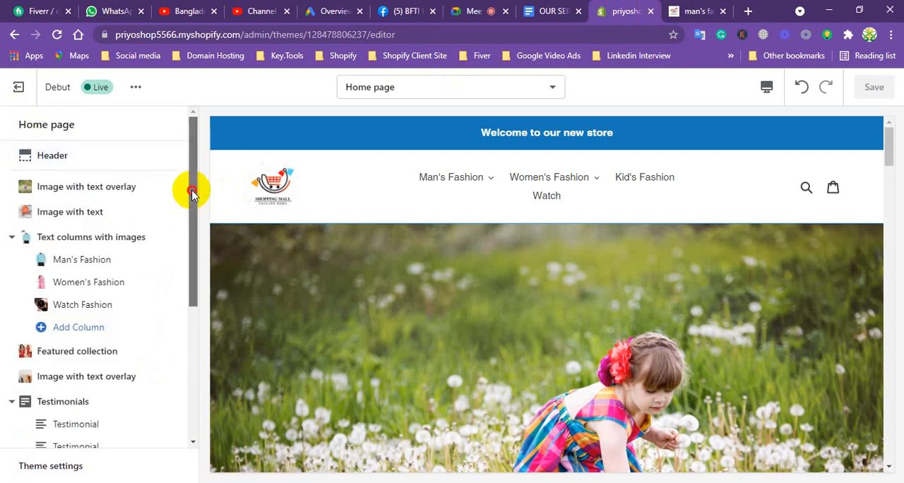
mouse_move(192, 188)
mouse_down()
mouse_move(188, 264)
mouse_move(188, 188)
mouse_up()
click(17, 88)
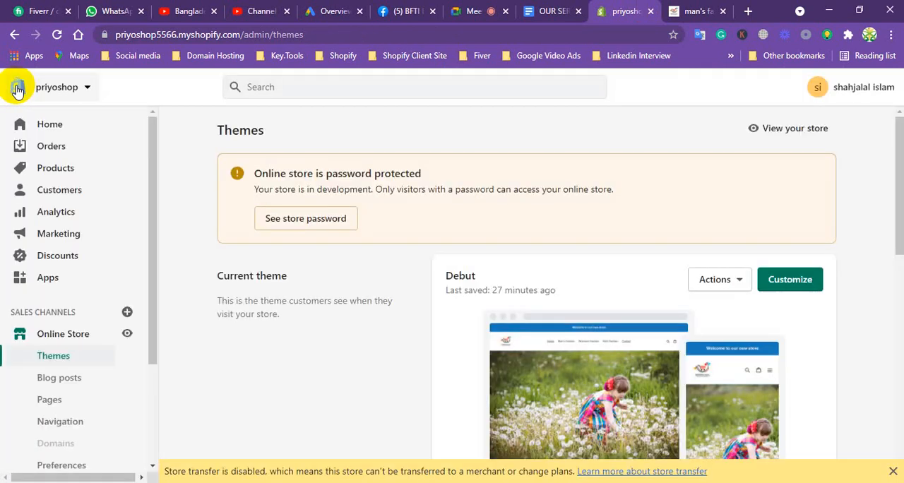
click(48, 172)
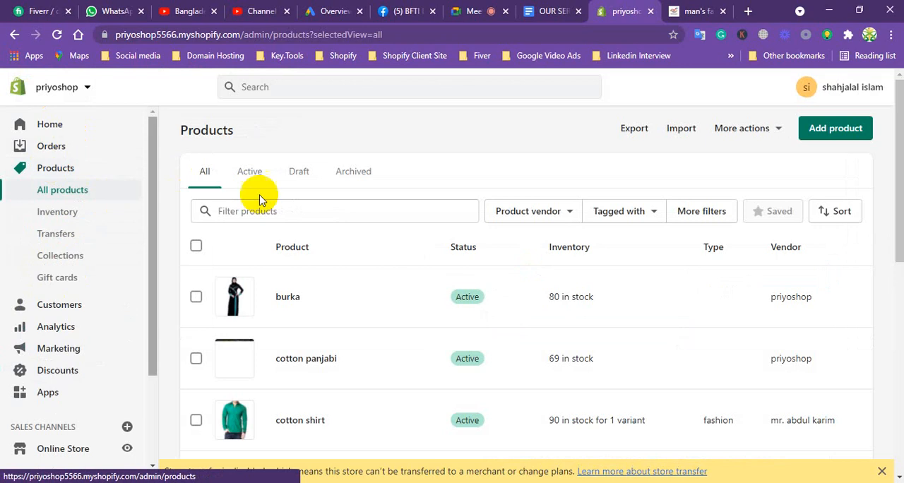
click(287, 297)
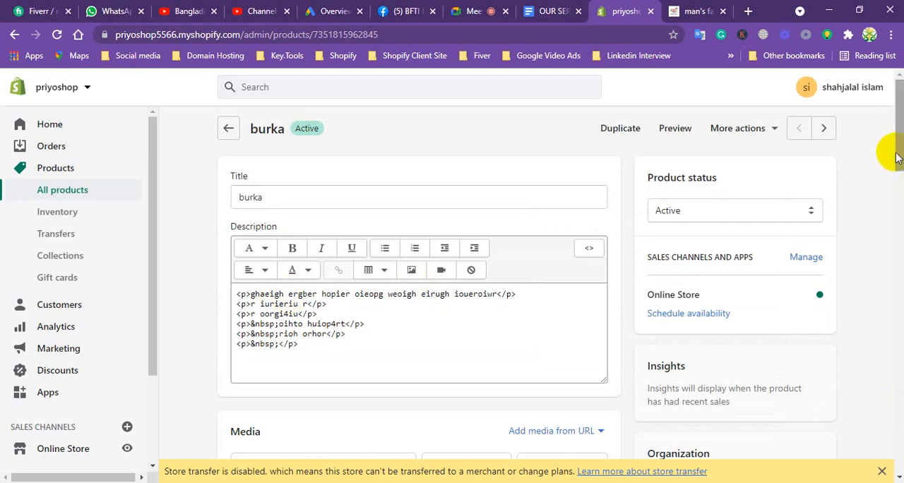
Enable options like size or color for the burka product and choose Size as the first option name.
drag(887, 151, 801, 335)
drag(898, 144, 821, 431)
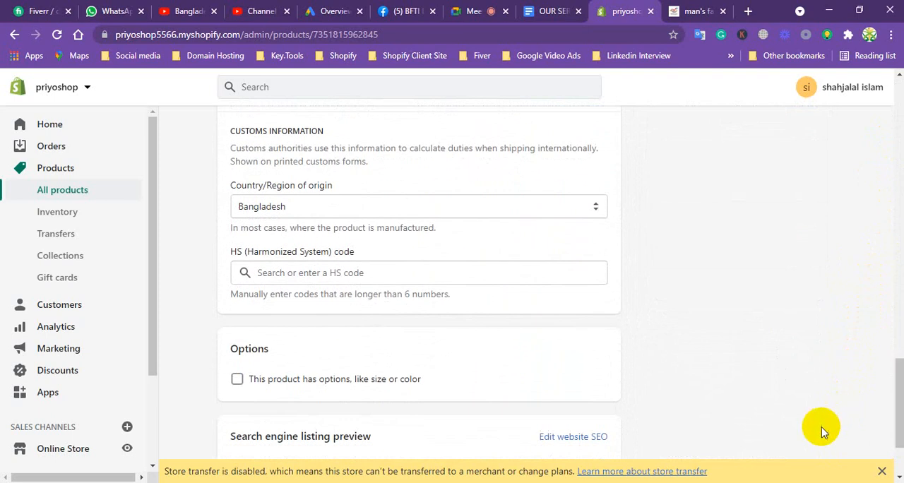
click(237, 379)
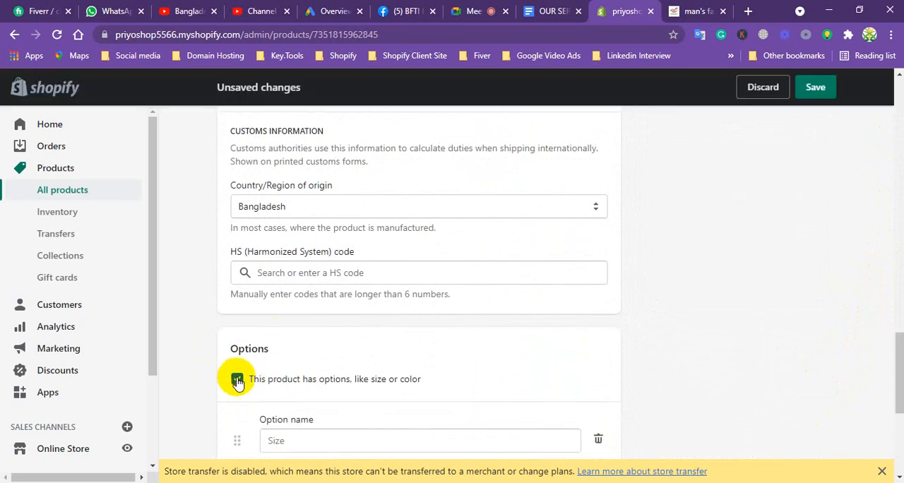
drag(897, 353, 893, 382)
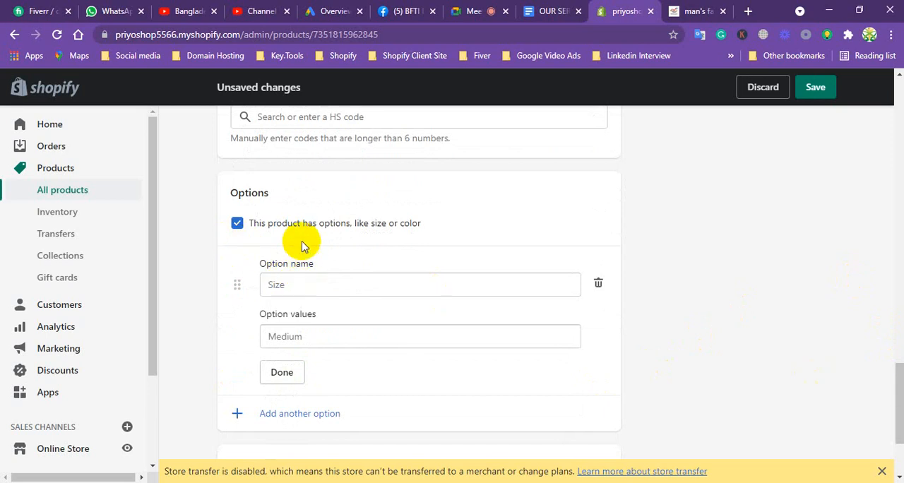
click(290, 282)
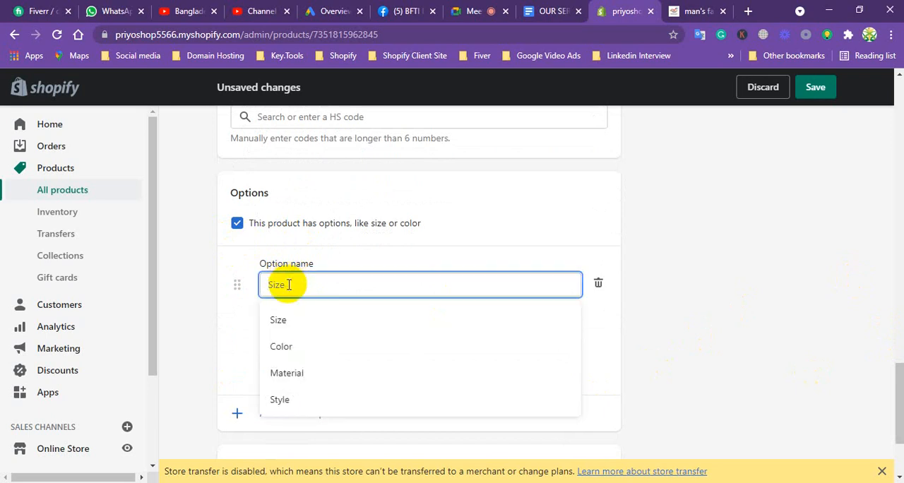
click(277, 319)
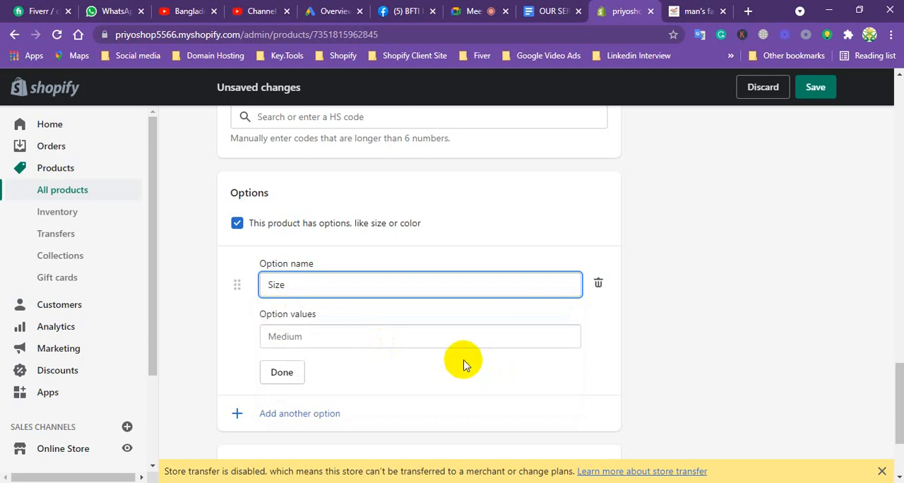
click(286, 374)
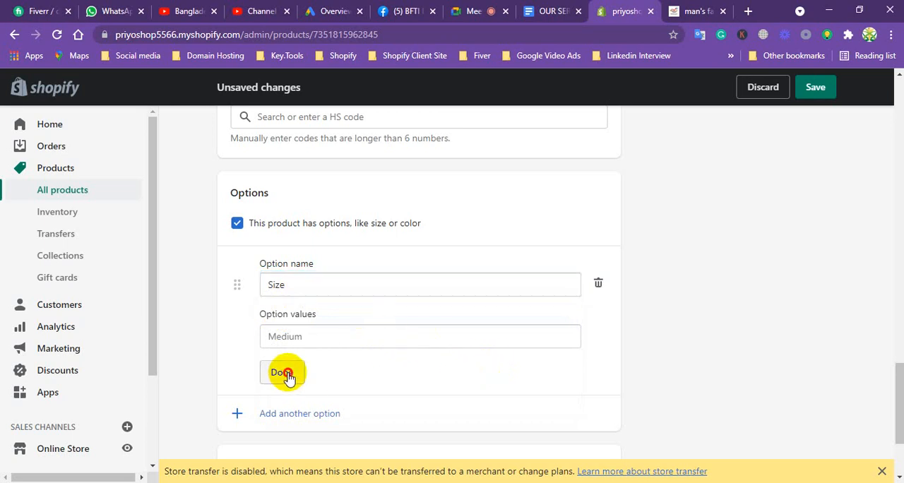
Add M, L and XL as values of the Size option and finish the option.
click(313, 336)
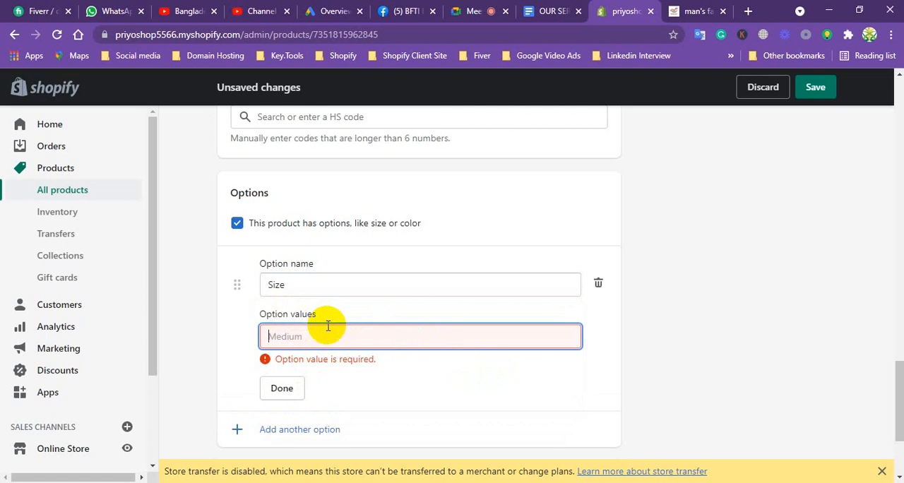
text(M)
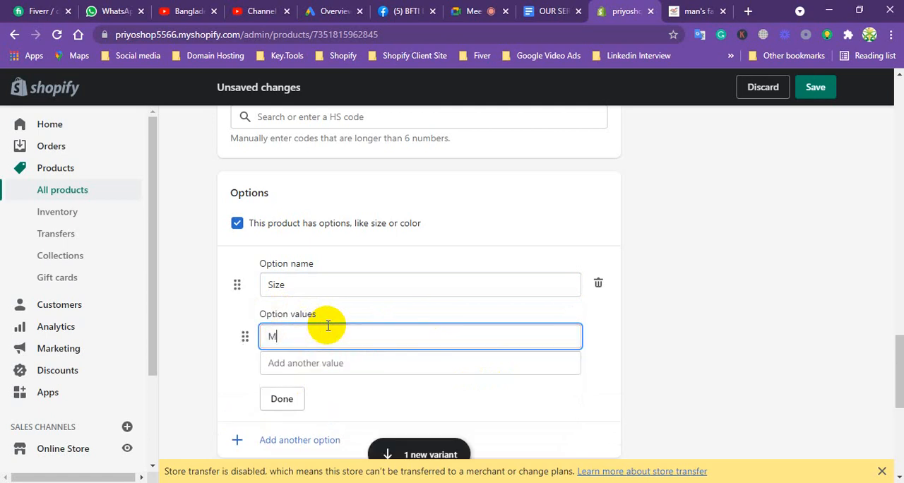
key(Tab)
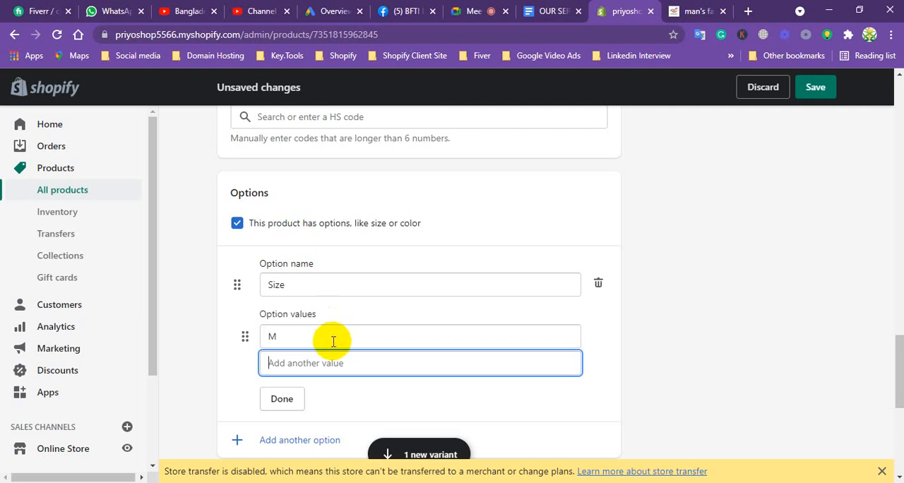
text(L)
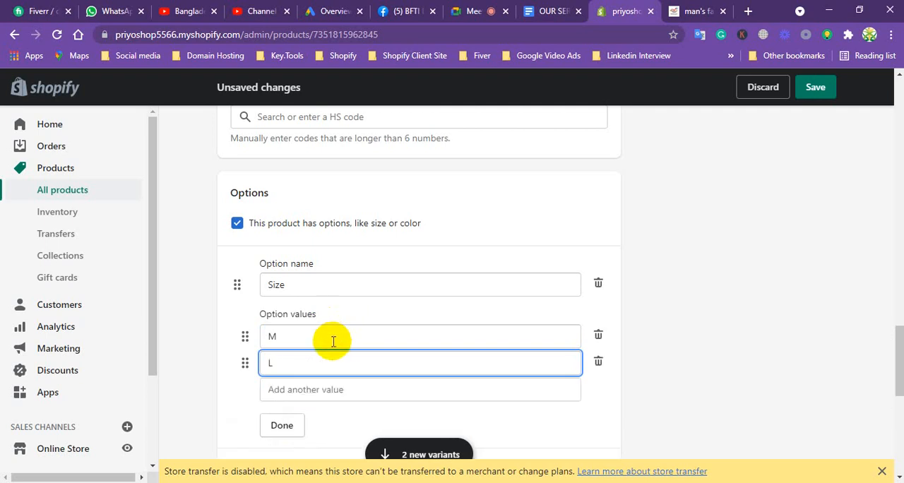
click(300, 385)
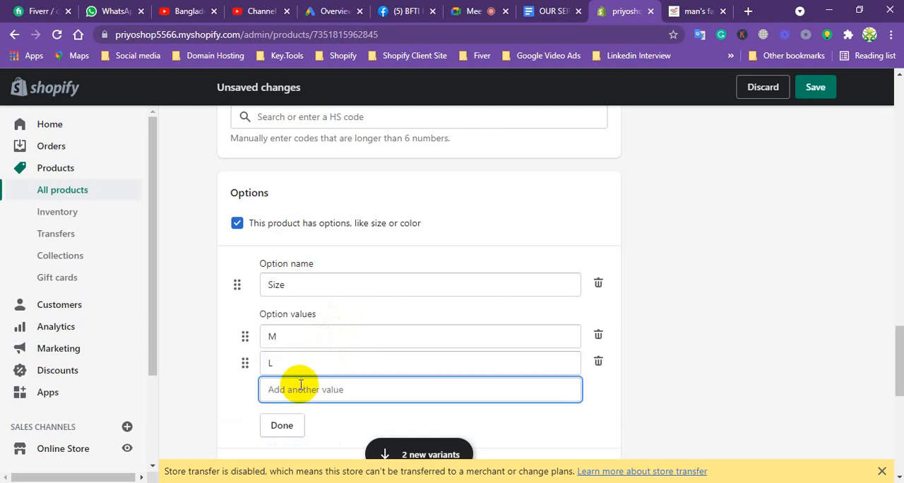
text(XL)
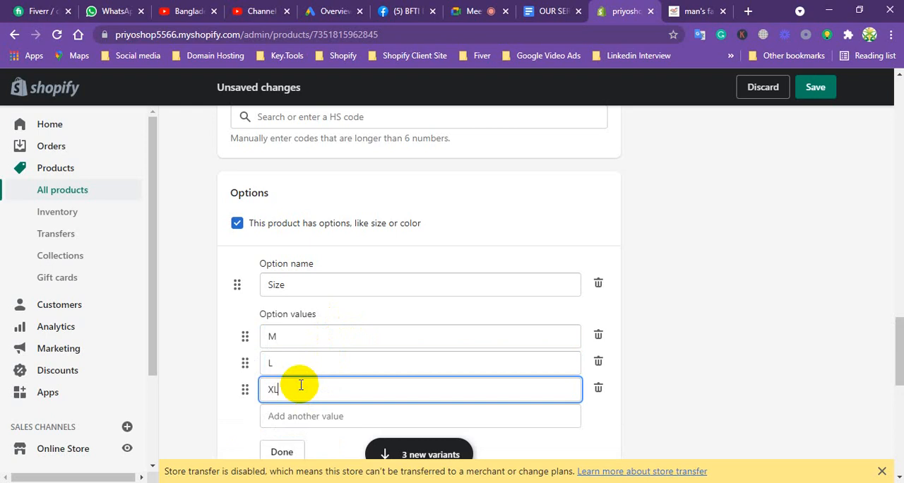
click(281, 453)
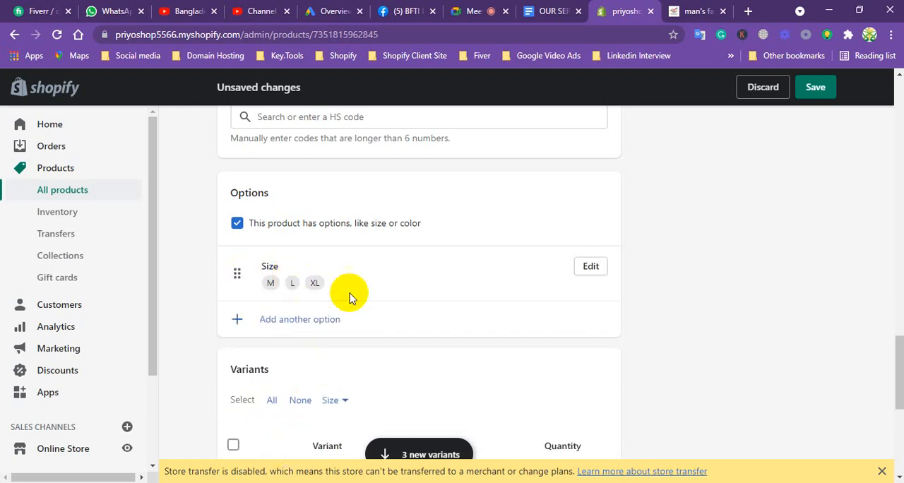
Add a second product option named Color with the values Black and Red.
click(306, 322)
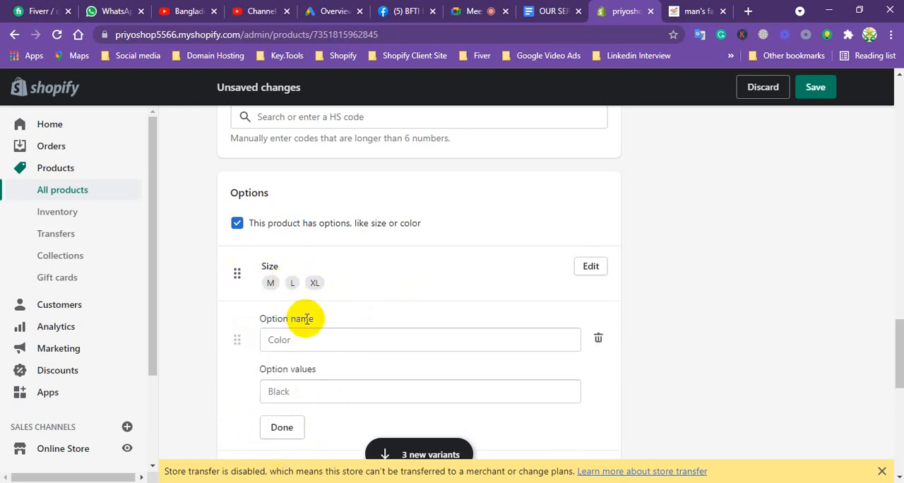
click(302, 338)
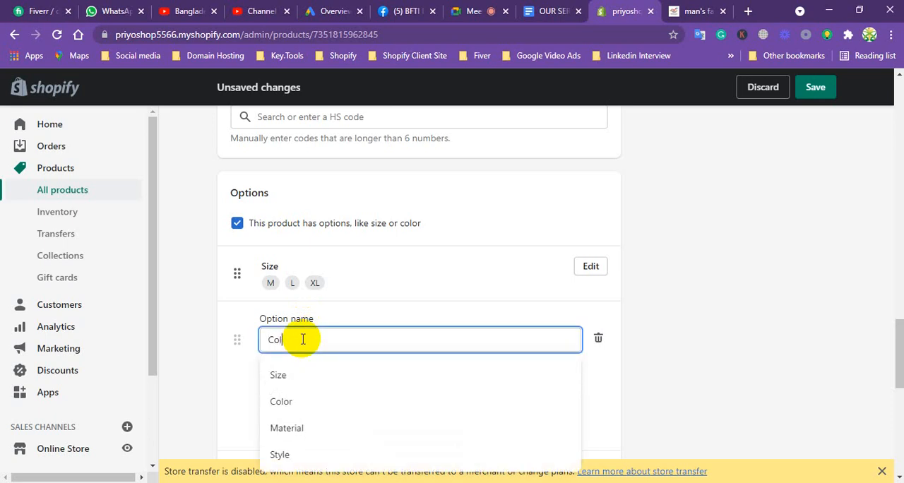
text(Color)
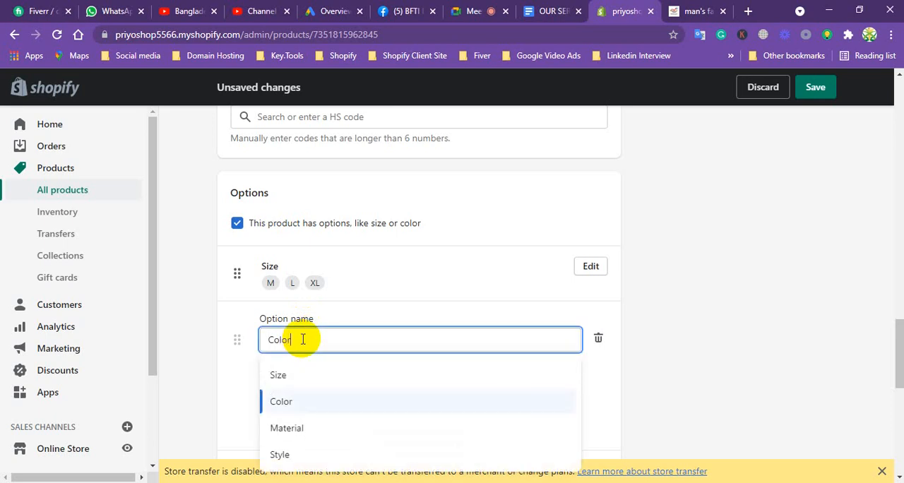
click(242, 389)
click(282, 390)
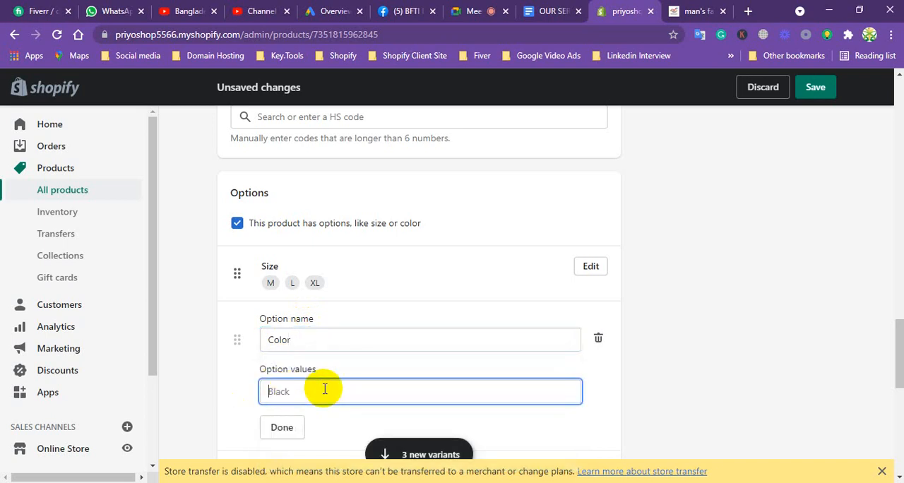
text(Black)
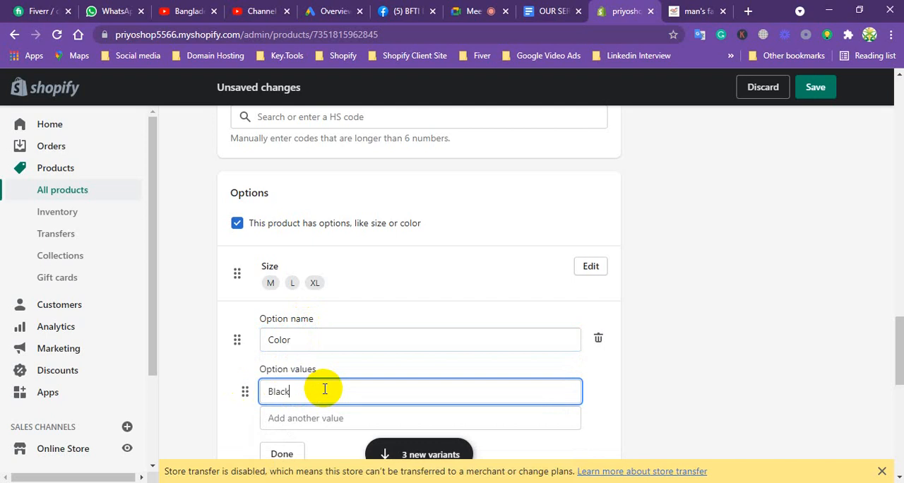
click(309, 419)
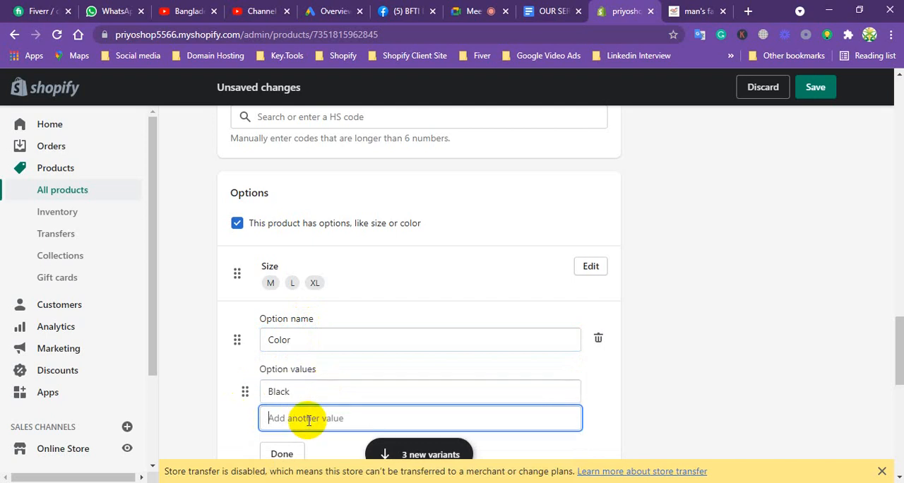
text(Red)
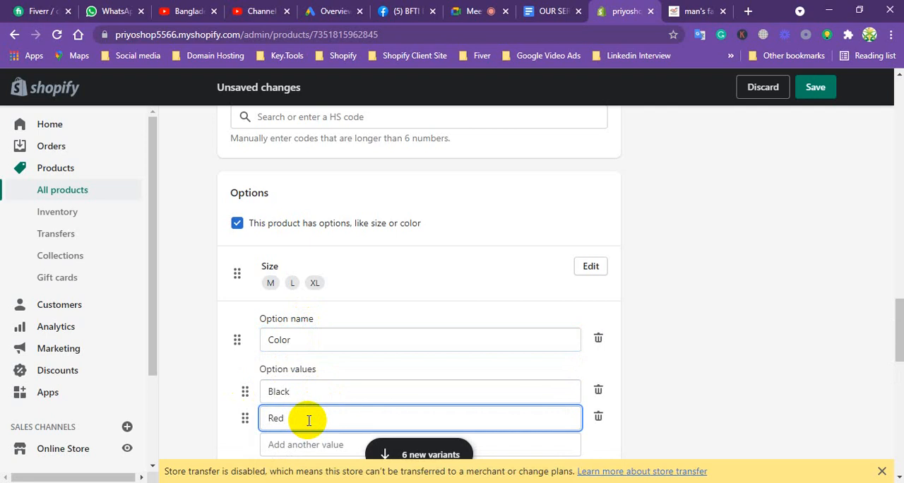
drag(895, 313, 893, 334)
click(291, 375)
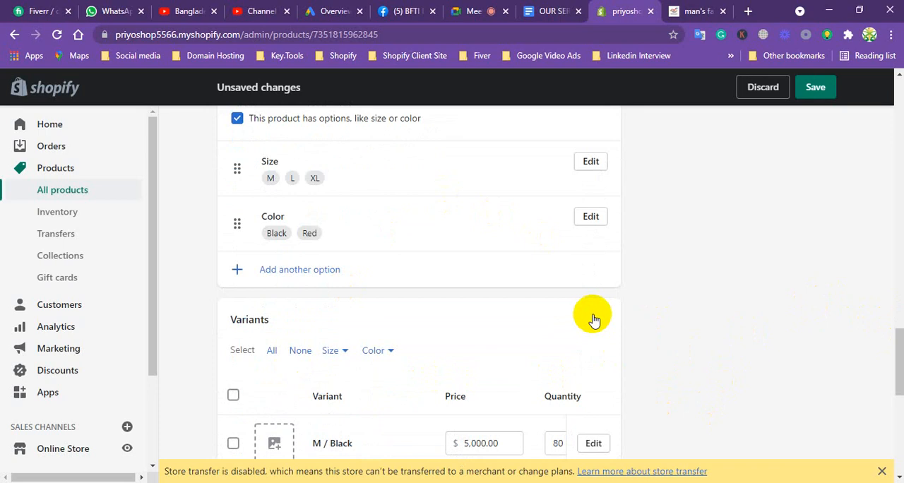
Review the burka product's variants list and the detail settings of the M / Black and M / Red variants, leaving both unchanged.
scroll(481, 325, down, 1)
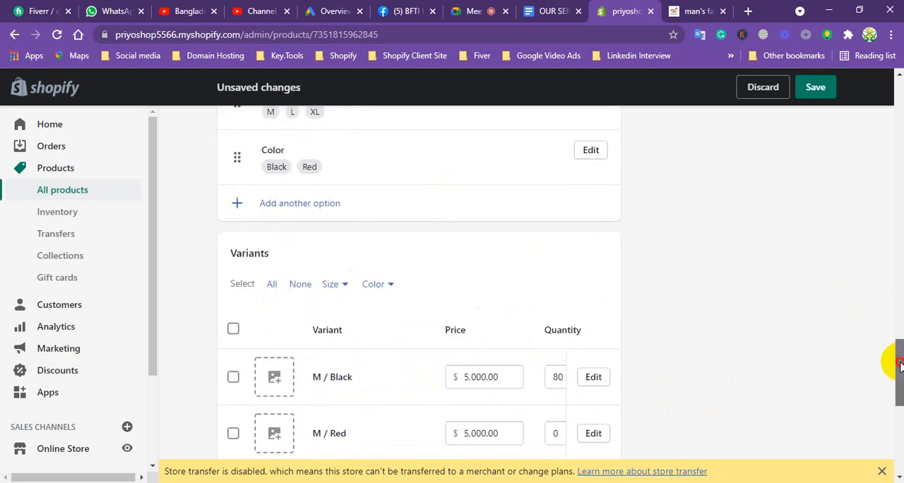
drag(899, 365, 813, 446)
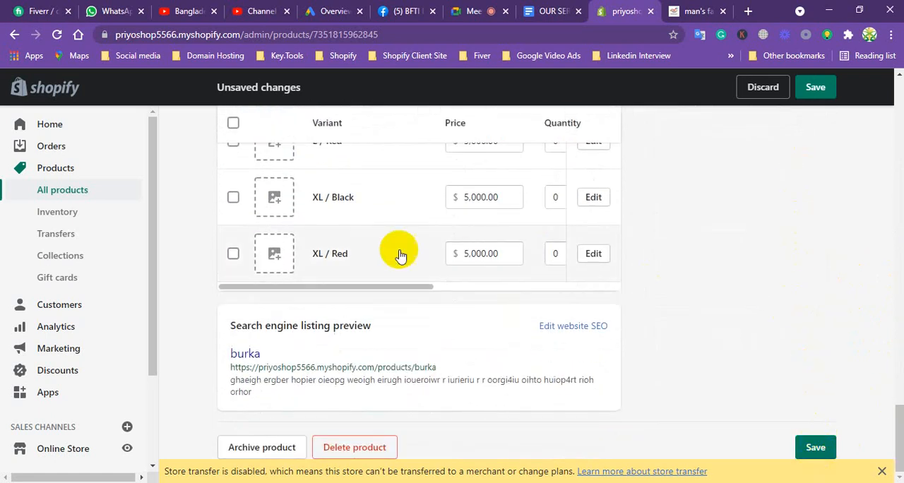
scroll(664, 329, up, 1)
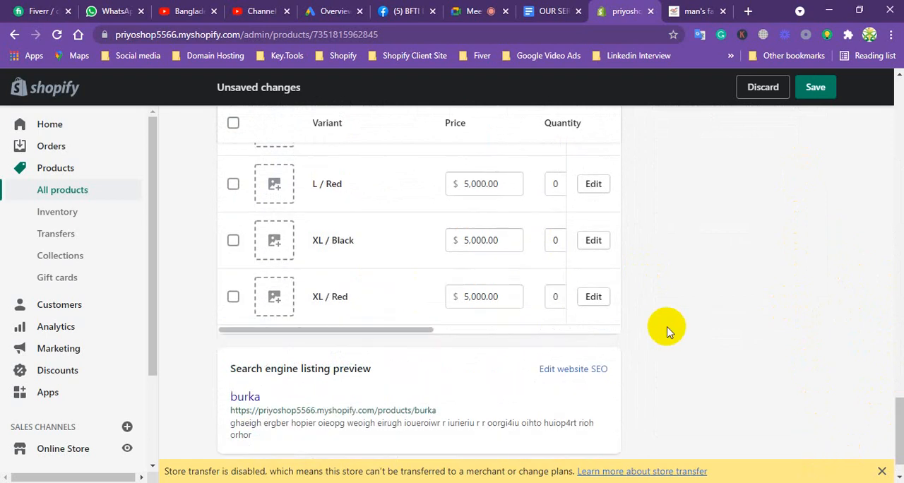
scroll(662, 329, down, 1)
drag(888, 404, 883, 369)
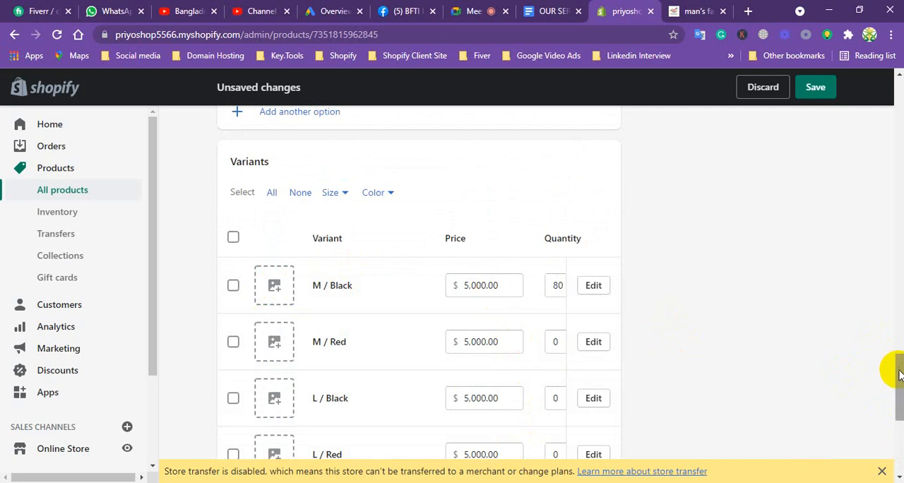
mouse_move(900, 374)
mouse_down()
mouse_move(895, 387)
mouse_move(894, 365)
mouse_up()
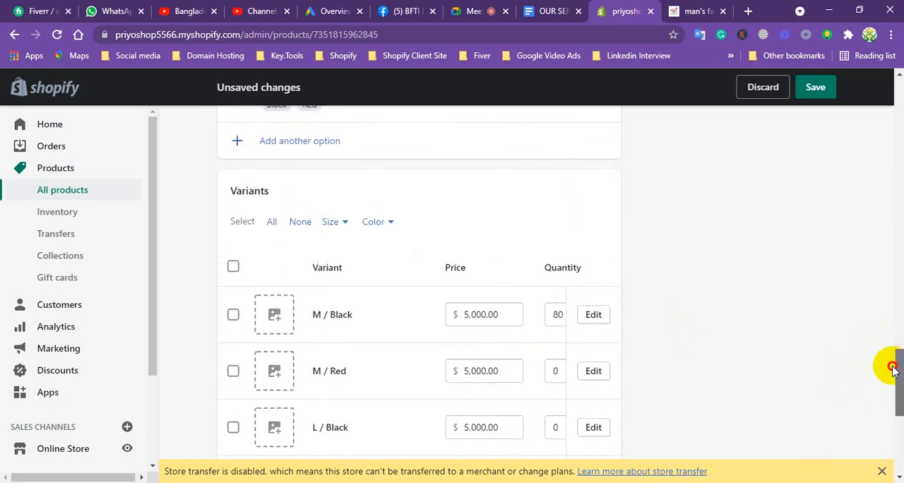
click(594, 316)
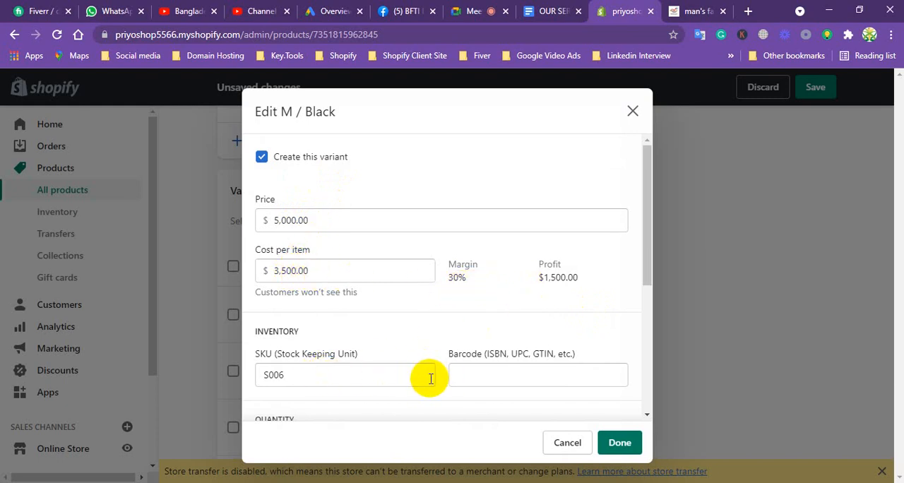
drag(643, 235, 628, 363)
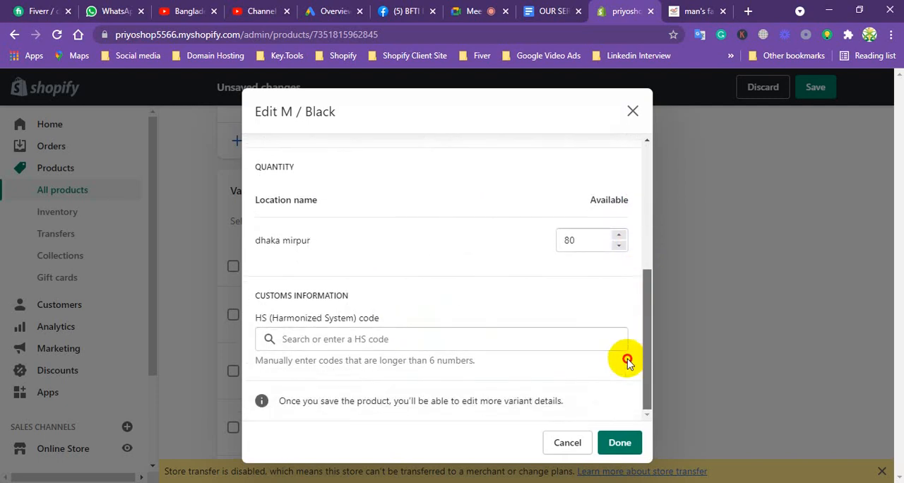
click(558, 440)
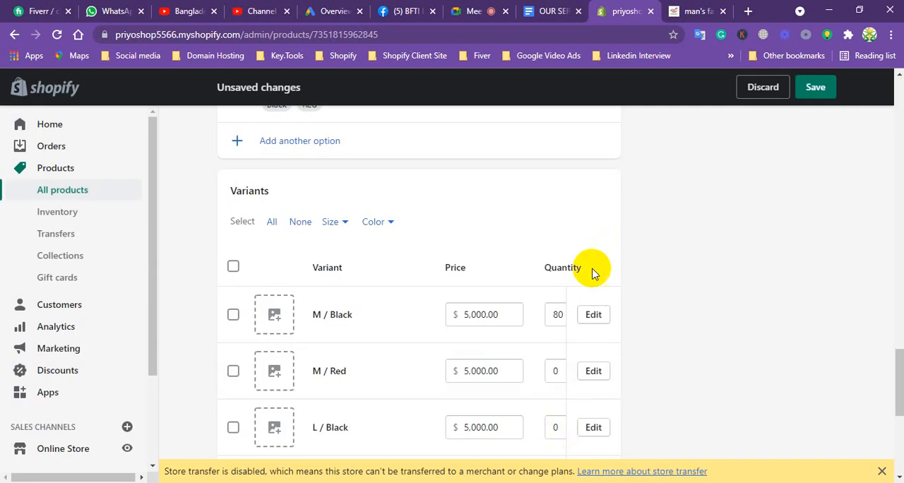
click(592, 373)
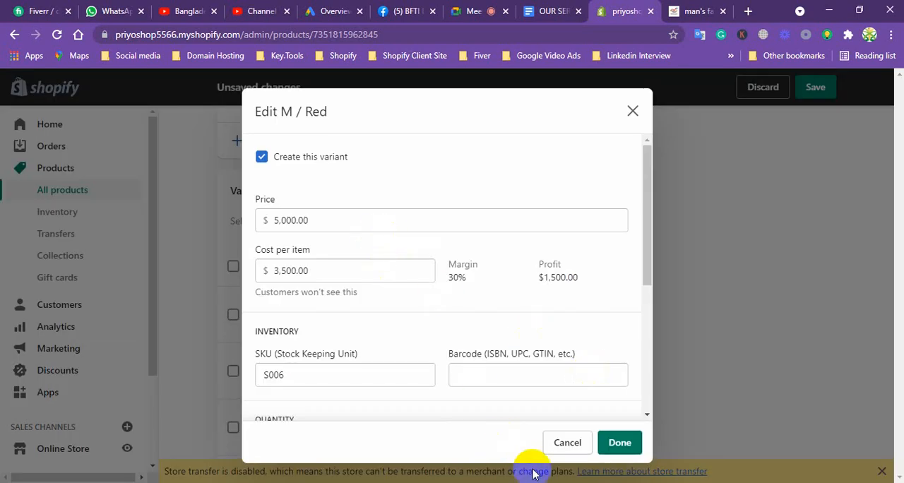
click(632, 111)
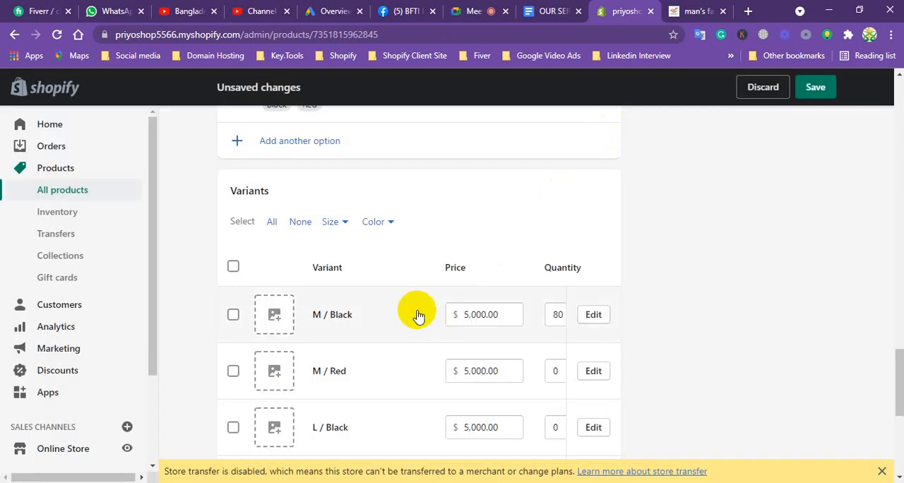
Assign the image of the black burka with teal trim to the M / Black variant.
click(274, 316)
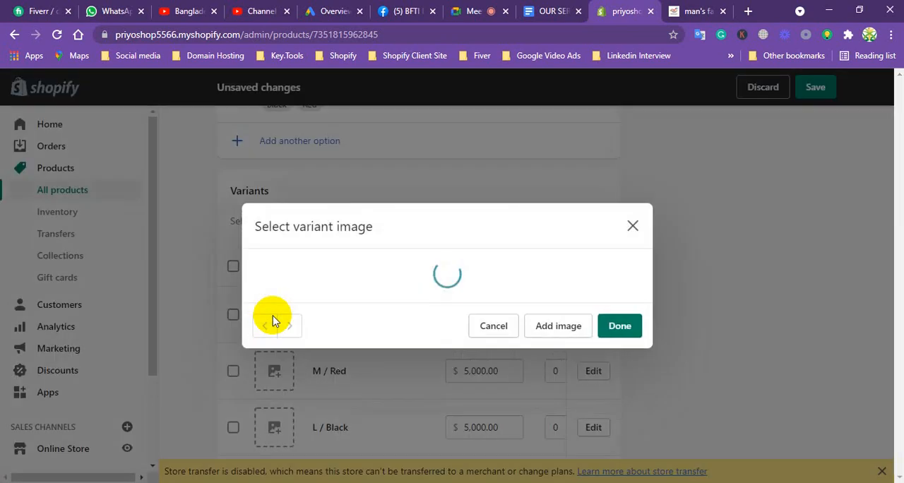
click(403, 199)
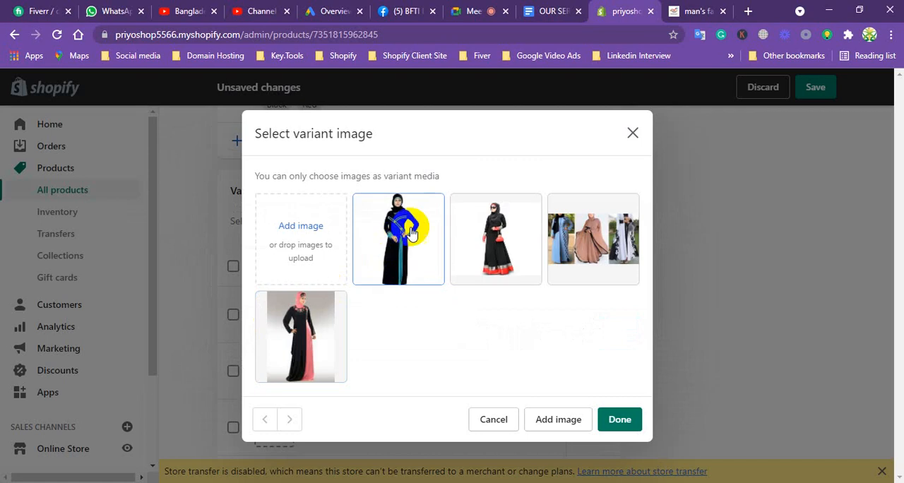
click(412, 249)
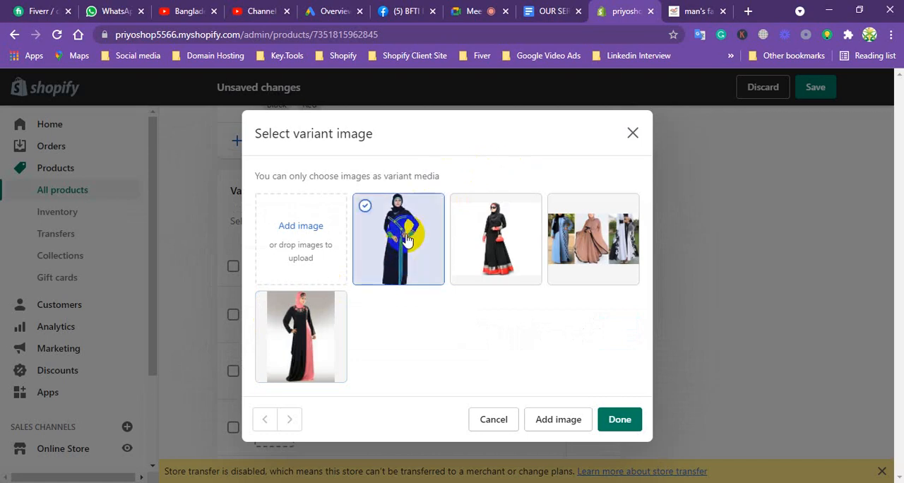
click(615, 419)
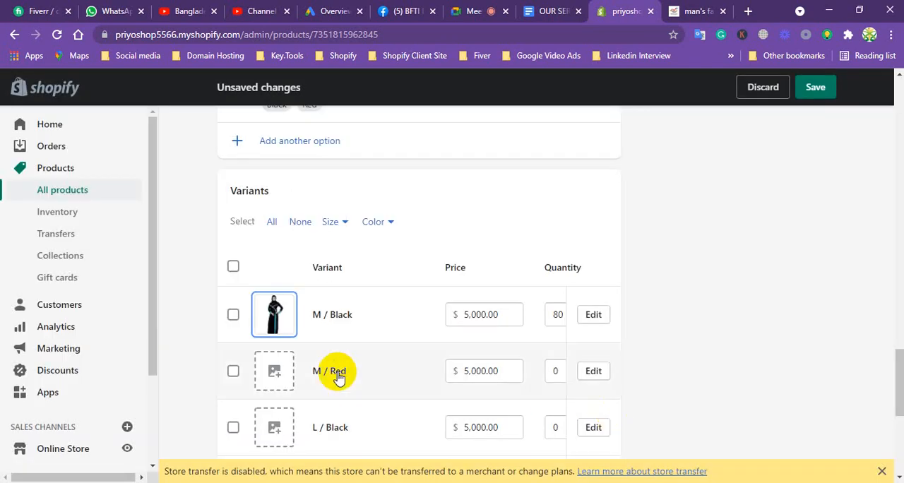
Set the M / Black variant's price to 20 and its available quantity at dhaka mirpur to 100.
click(505, 317)
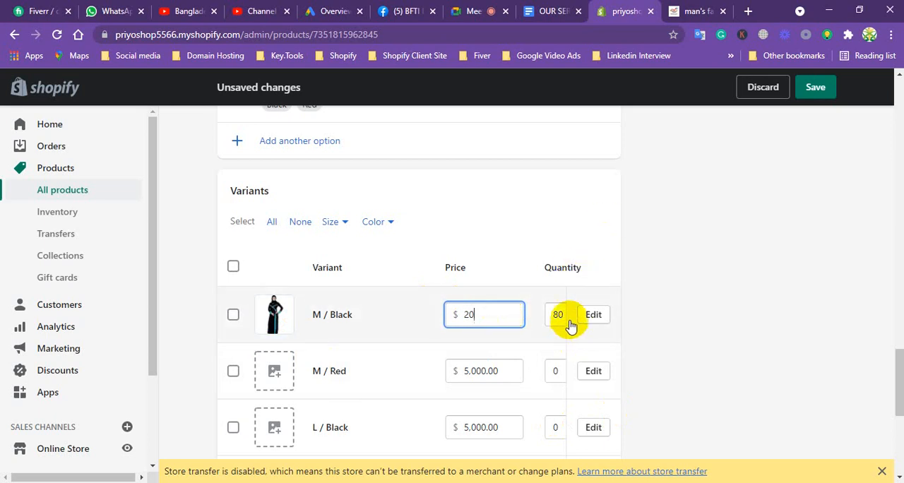
click(593, 315)
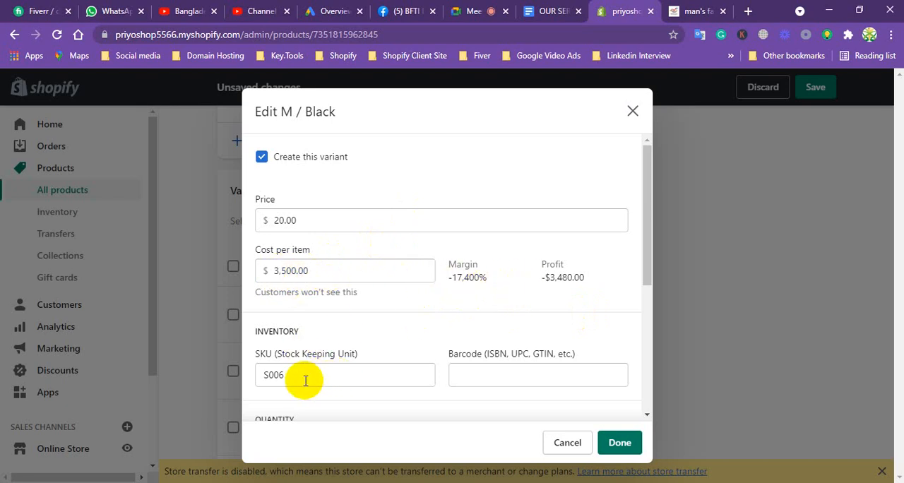
drag(639, 247, 631, 343)
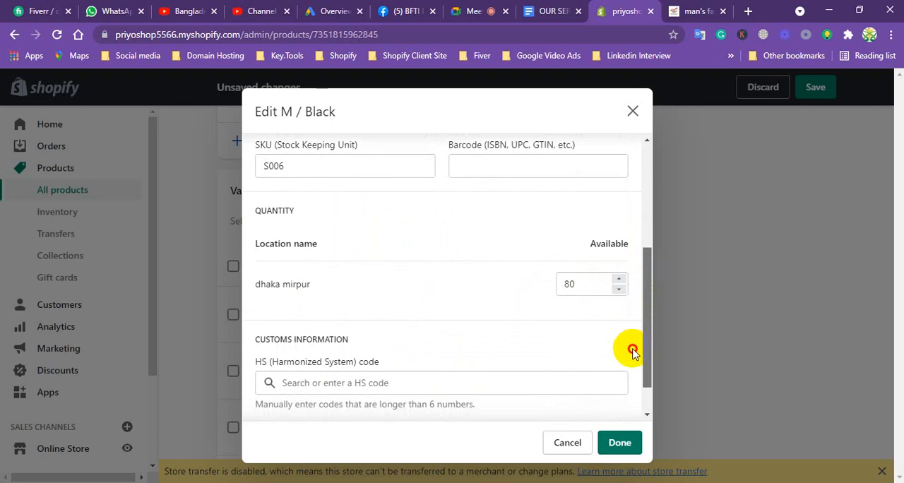
drag(585, 284, 556, 285)
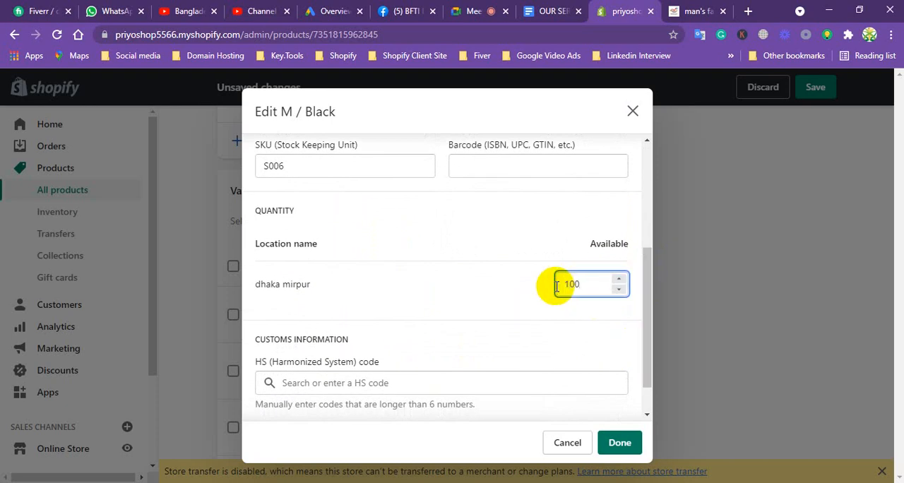
drag(640, 296, 642, 339)
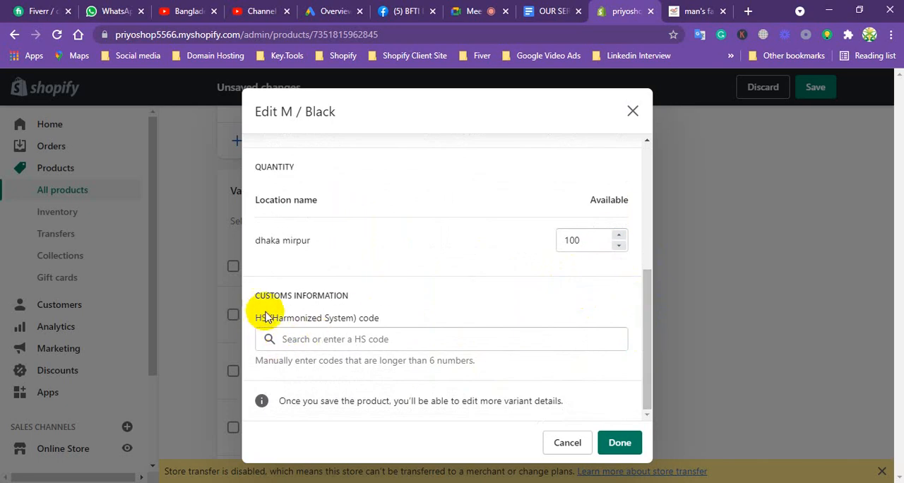
click(621, 443)
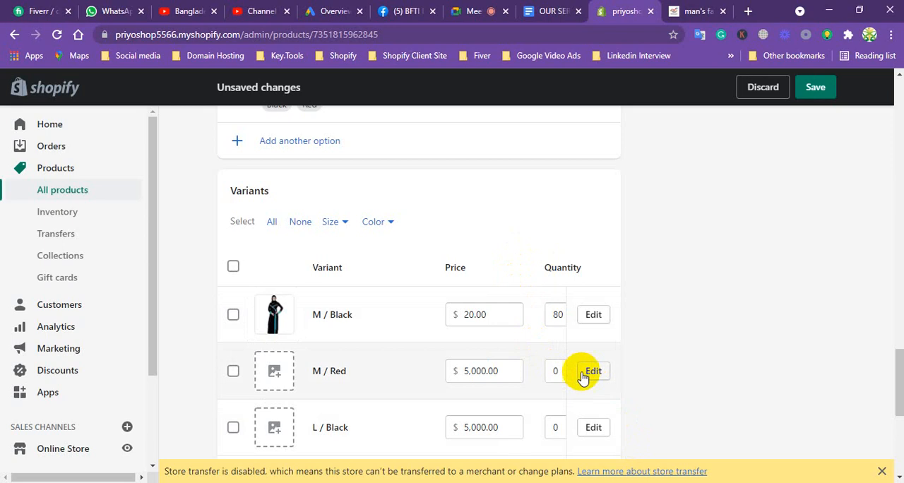
Assign the image of the black and pink burka to the M / Red variant.
click(275, 371)
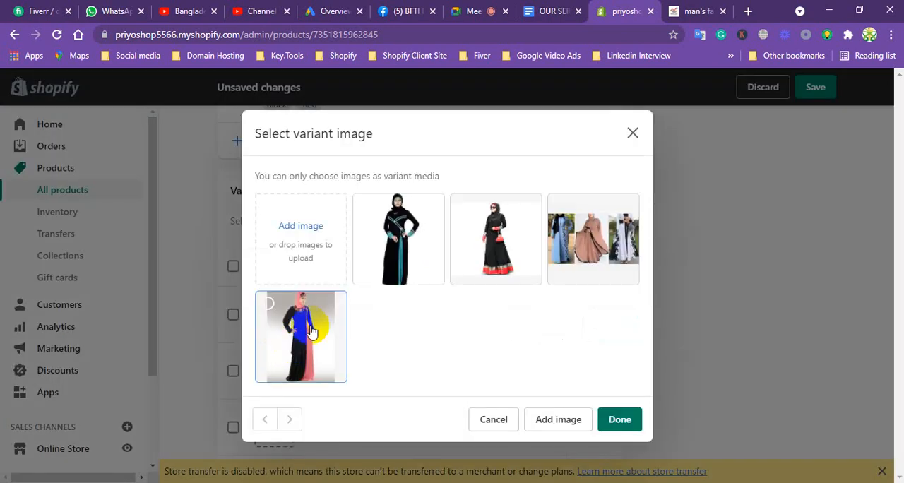
click(312, 332)
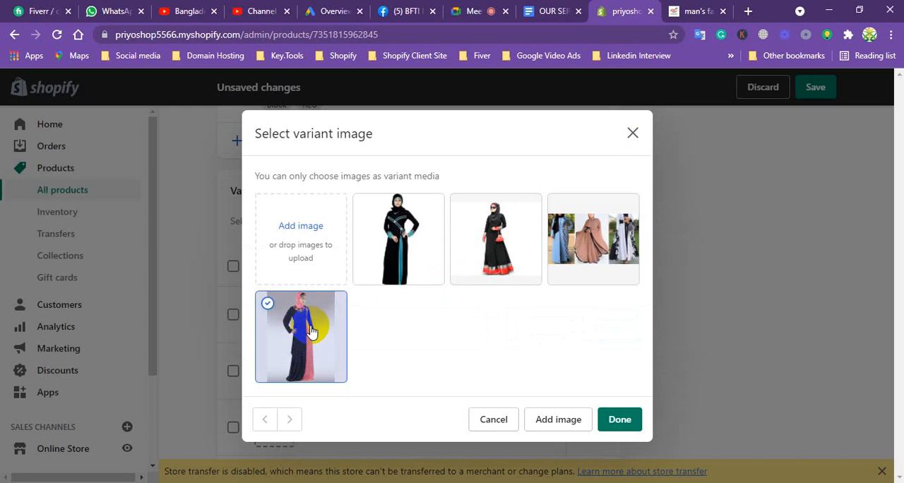
click(625, 420)
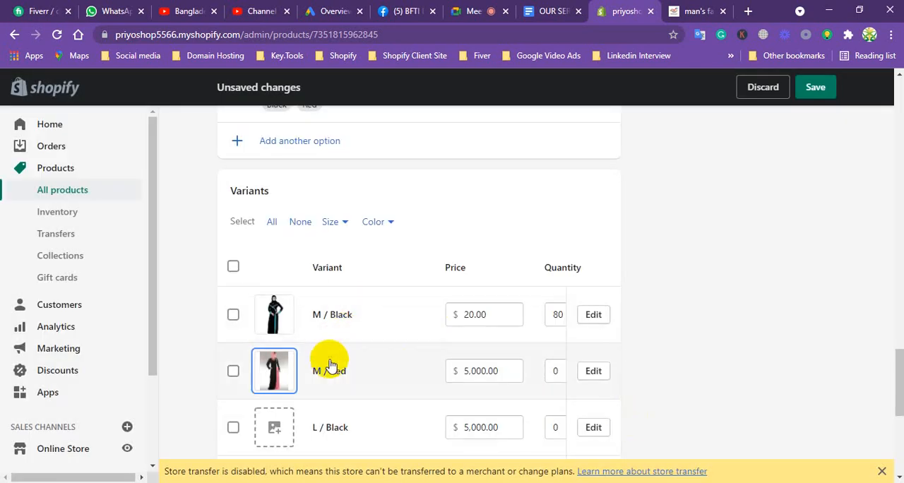
Set the M / Red variant's price to 25 and its quantity to 10, and check them in the variant's details.
click(476, 368)
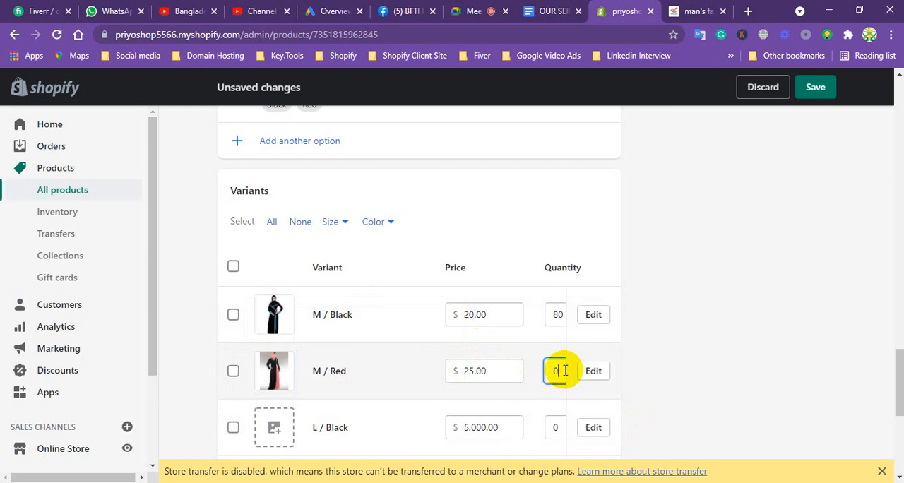
click(592, 372)
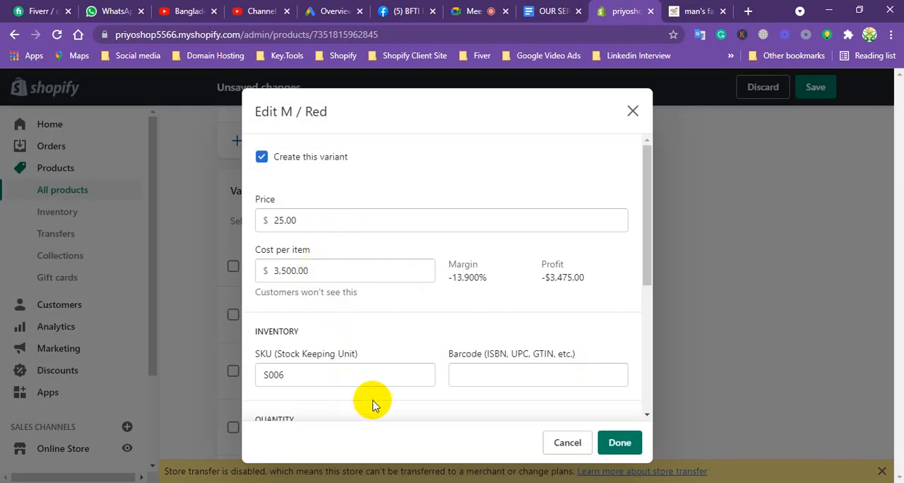
drag(645, 251, 623, 397)
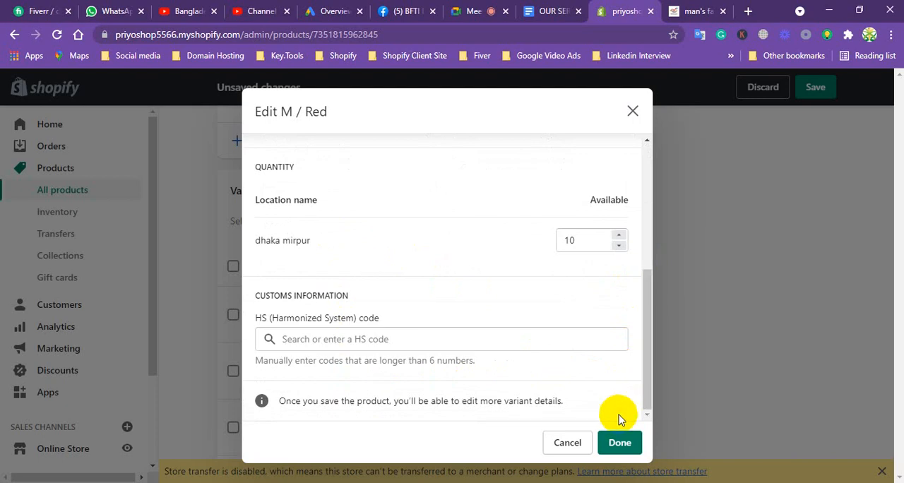
click(616, 442)
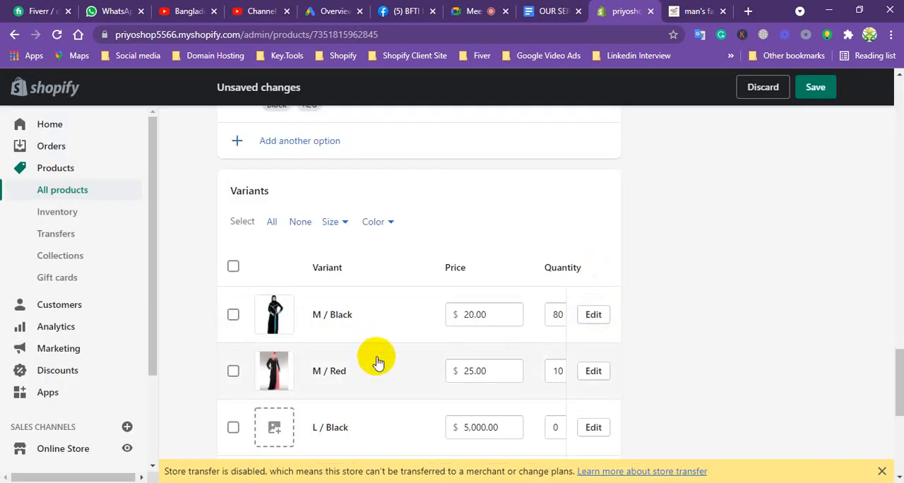
Save the burka product and open its storefront preview.
mouse_move(901, 370)
mouse_down()
mouse_move(894, 408)
mouse_move(888, 366)
mouse_up()
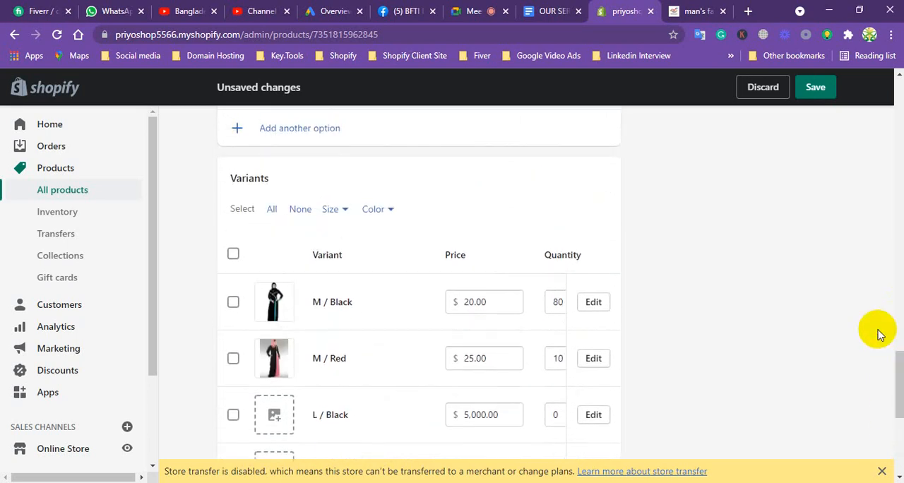
click(818, 88)
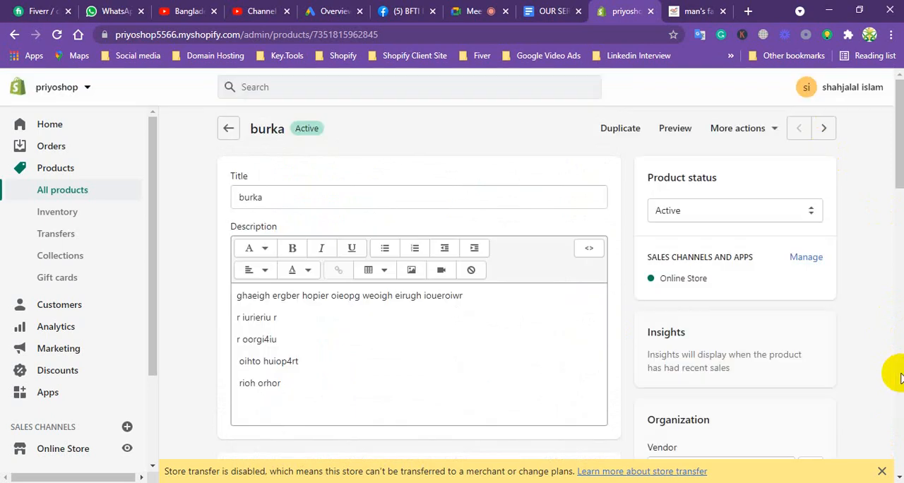
scroll(897, 377, down, 5)
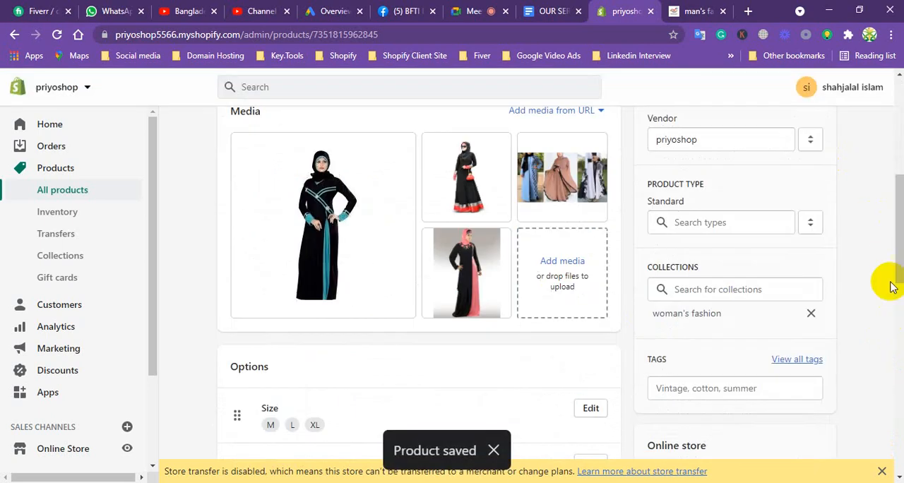
drag(894, 246, 893, 154)
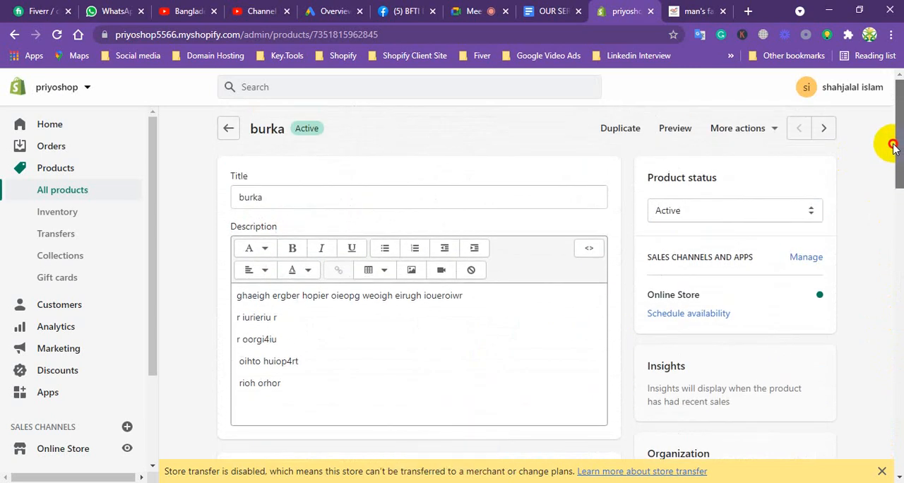
click(676, 128)
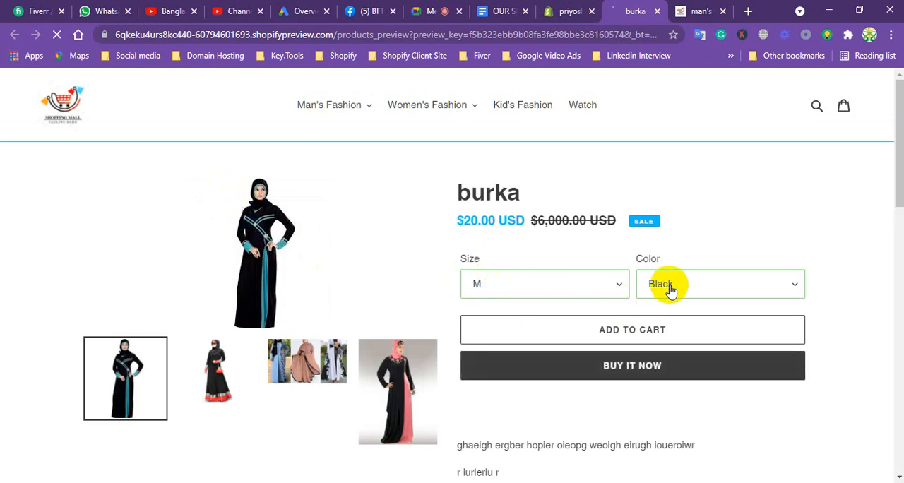
Choose size M and color Red in the burka preview to check the variant's image and price.
click(551, 284)
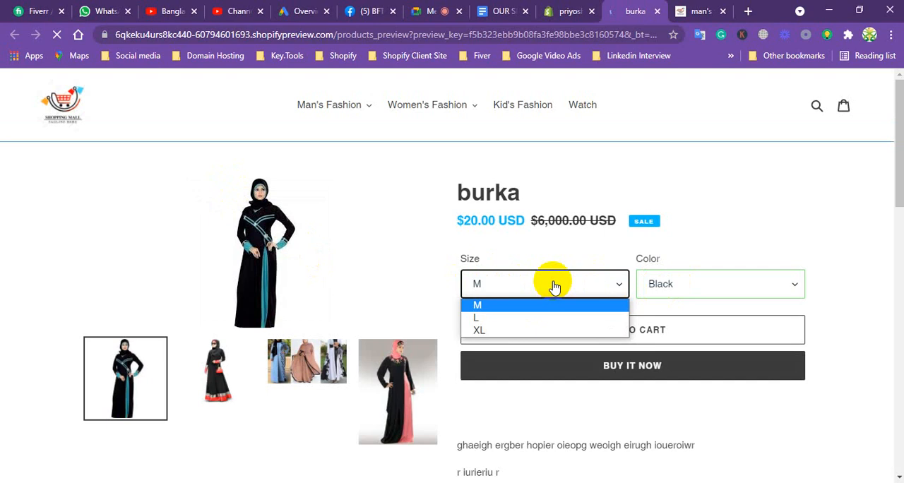
click(515, 308)
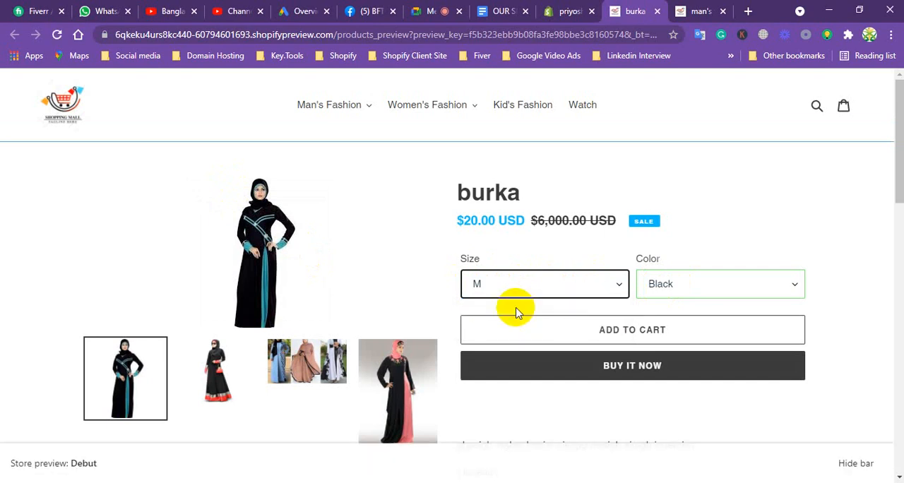
click(710, 283)
click(702, 319)
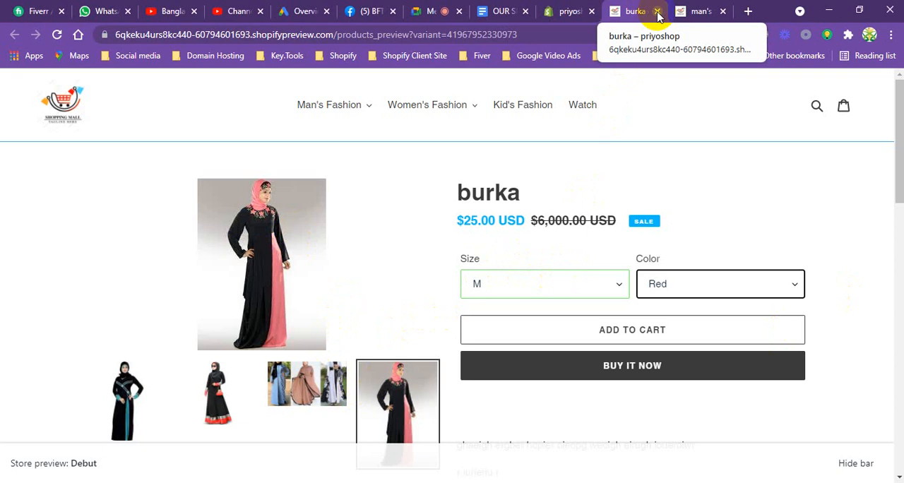
Return to the Shopify services document in Google Docs and highlight the review app name "Judge me".
click(568, 11)
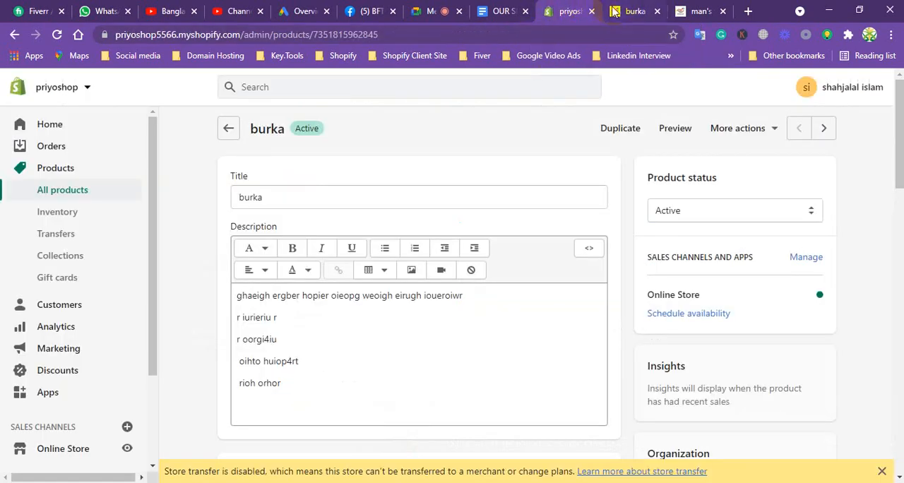
click(495, 11)
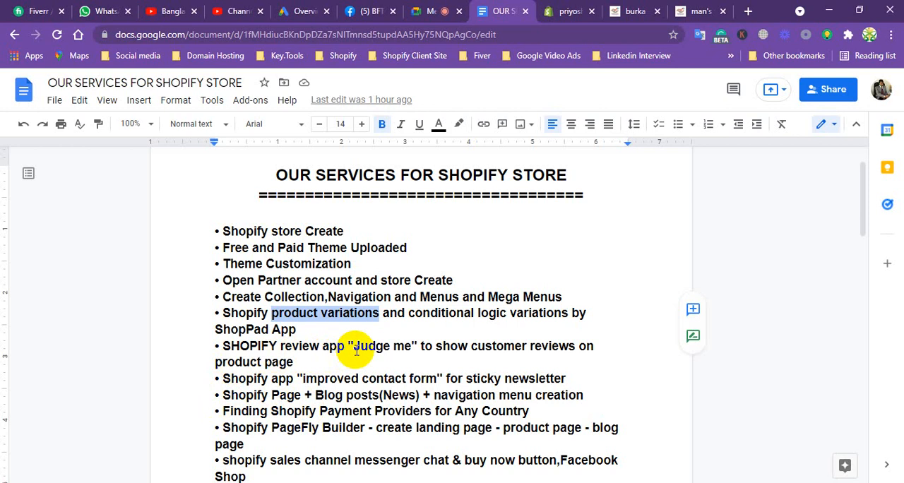
click(408, 345)
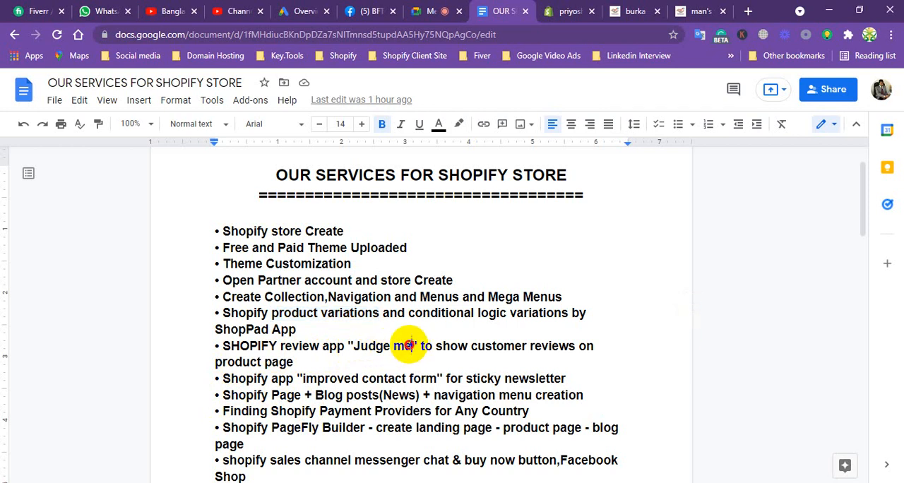
drag(408, 345, 357, 346)
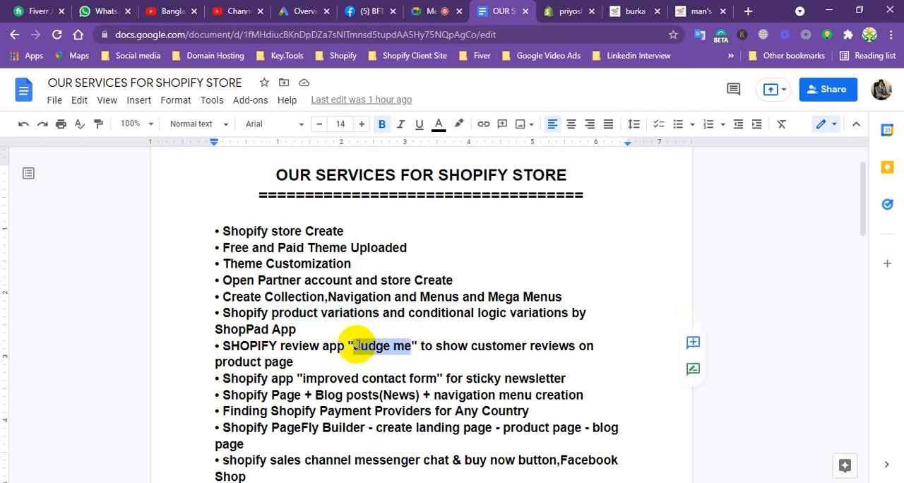
Switch back to the Shopify admin, view the store's installed apps and open the Shopify App Store from there.
click(571, 14)
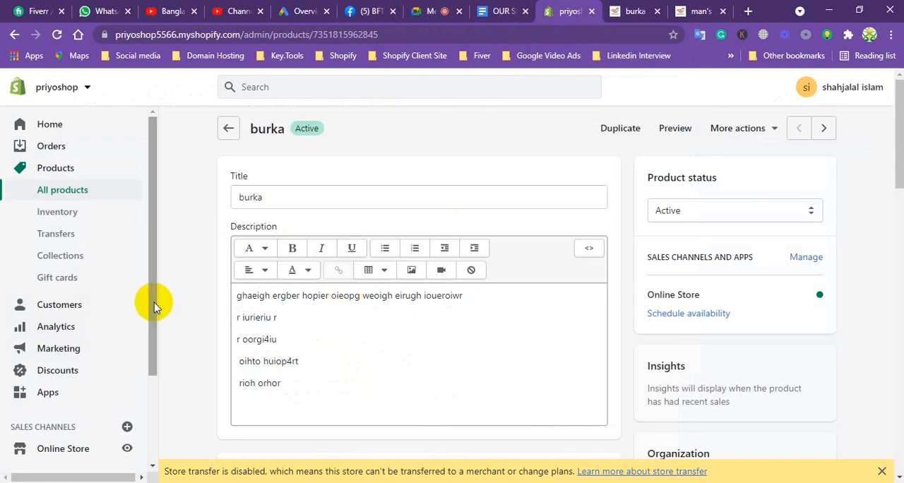
drag(153, 284, 136, 361)
click(55, 274)
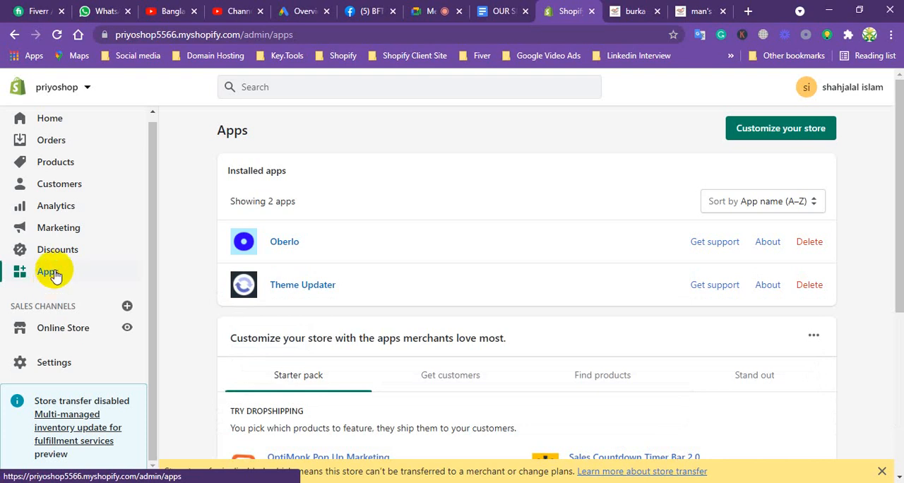
click(757, 134)
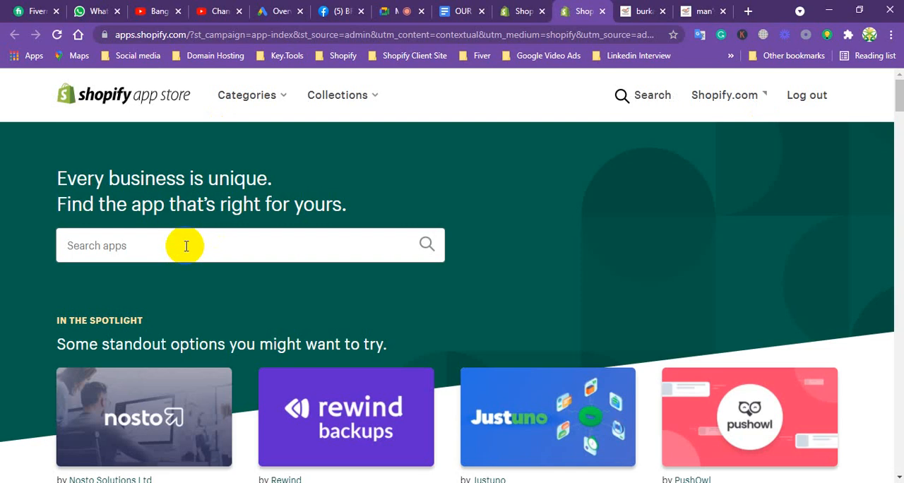
Search the Shopify App Store for "judge me".
click(194, 243)
text(j)
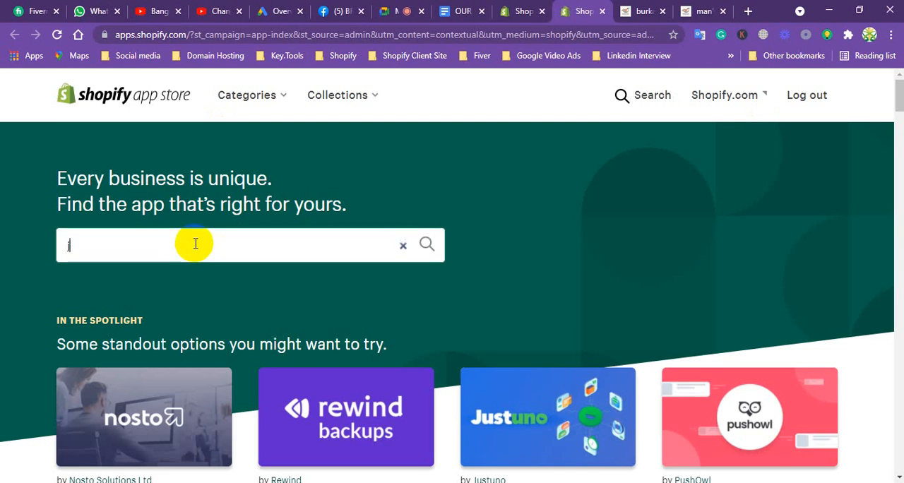
text(udge)
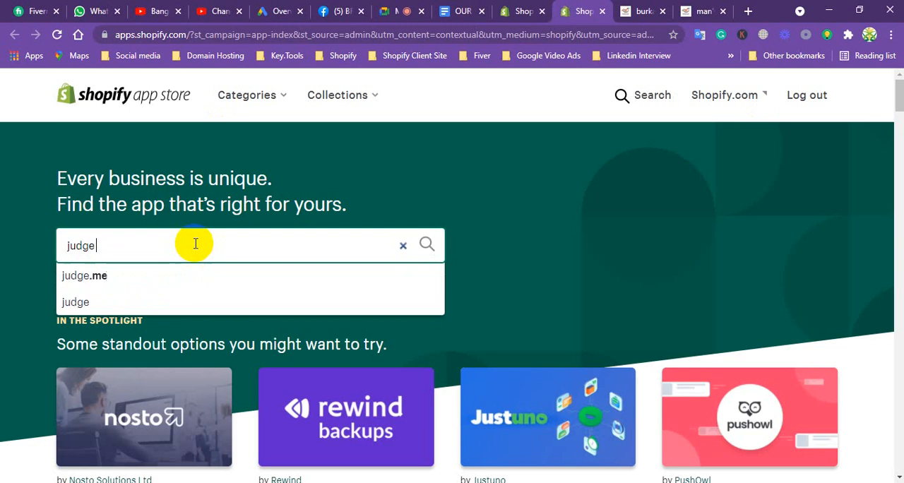
text( m)
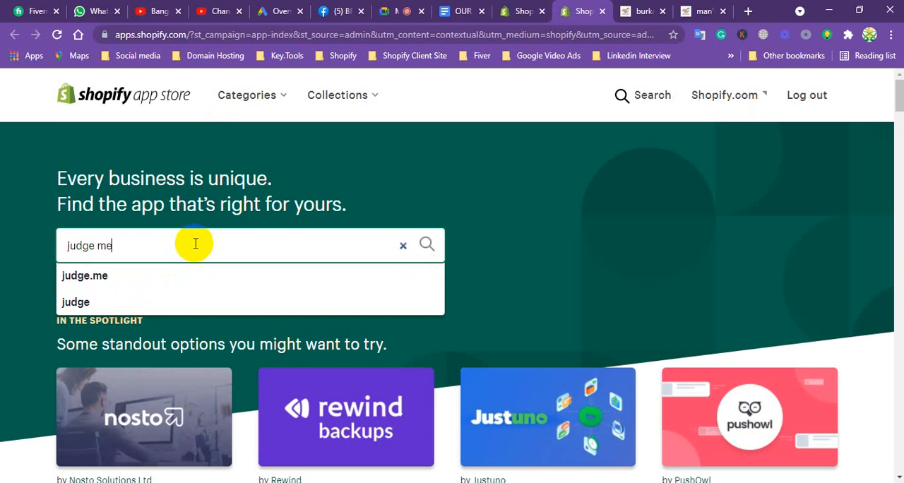
text(e)
key(Return)
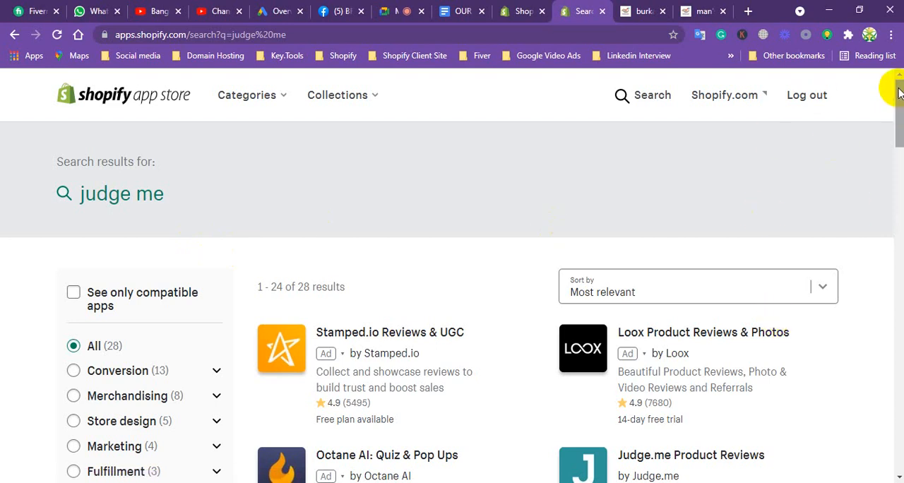
Open the Judge.me Product Reviews listing, add the app and approve its installation on the store.
drag(898, 92, 898, 125)
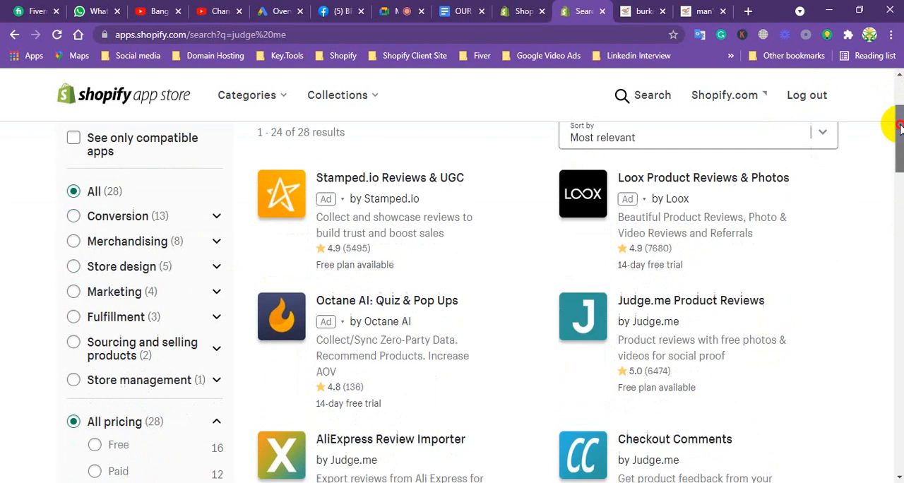
click(668, 311)
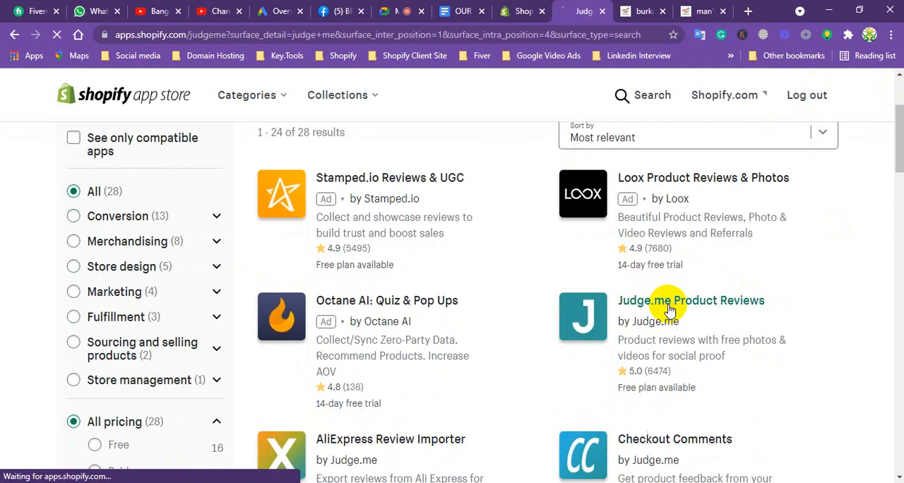
click(235, 339)
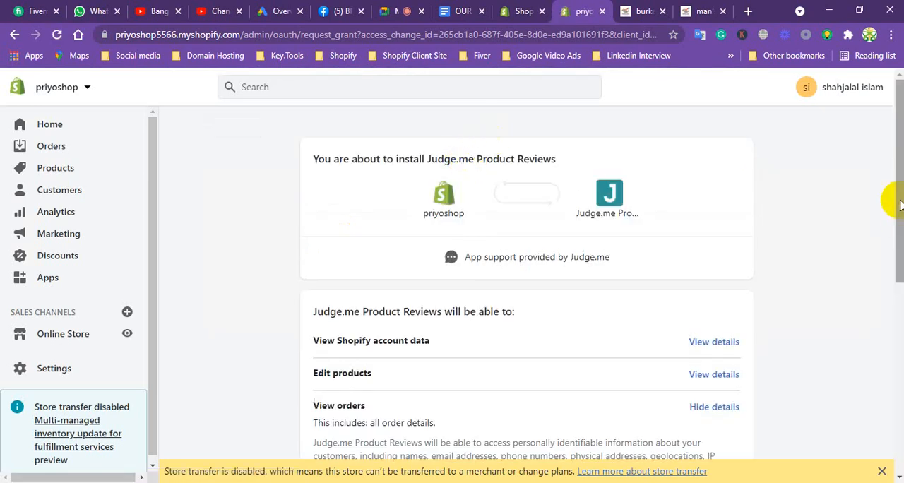
drag(894, 195, 871, 390)
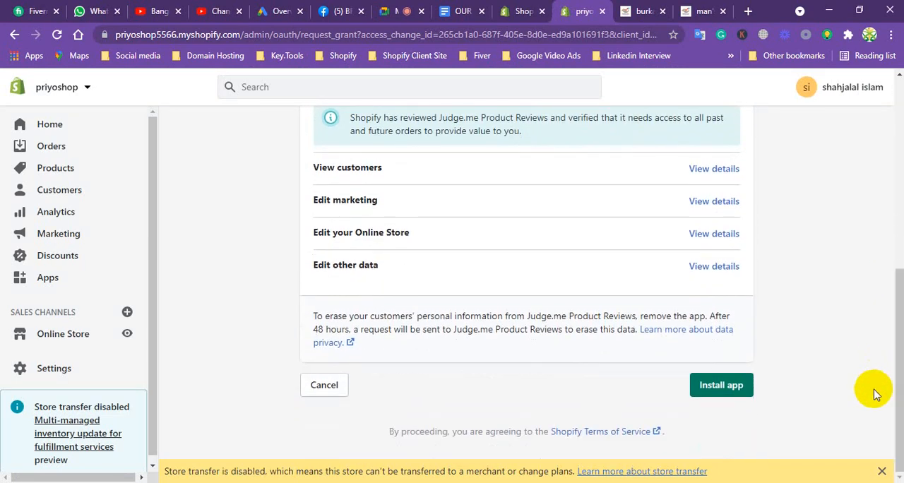
click(721, 384)
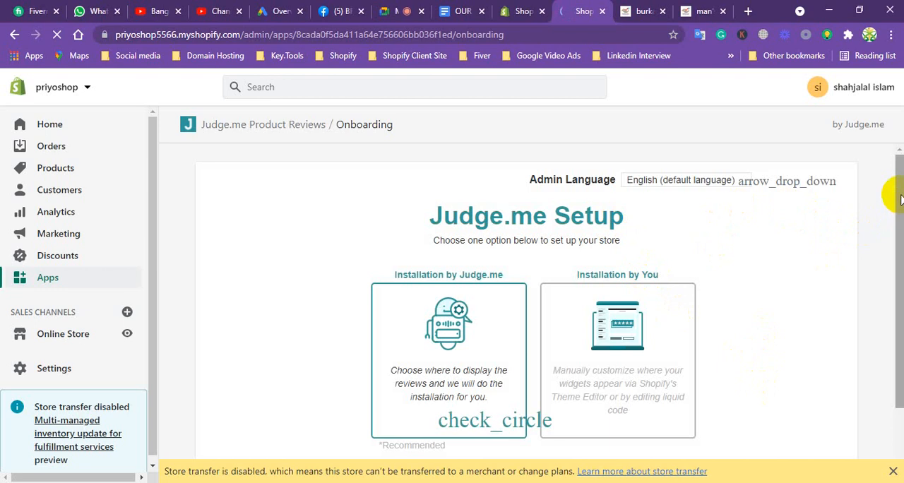
Complete the Judge.me setup using Installation by Judge.me, with all three widgets on the current live theme, and approve how they look.
drag(900, 198, 894, 272)
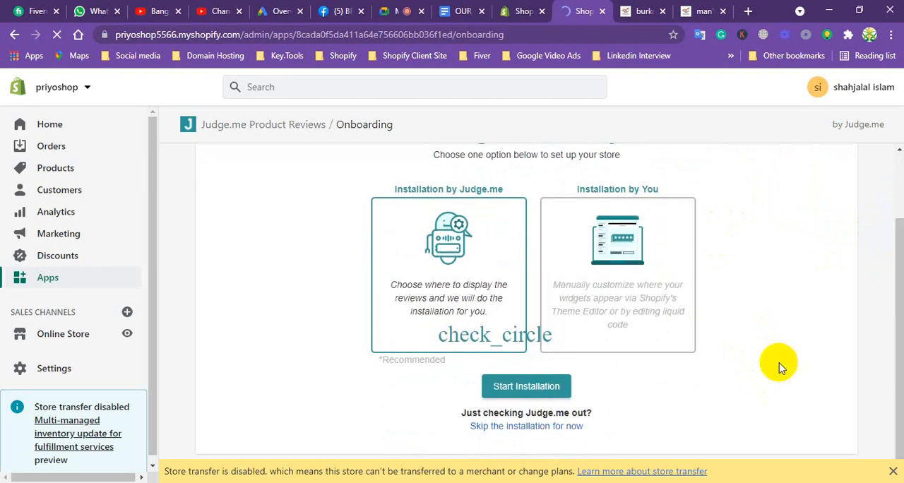
click(525, 386)
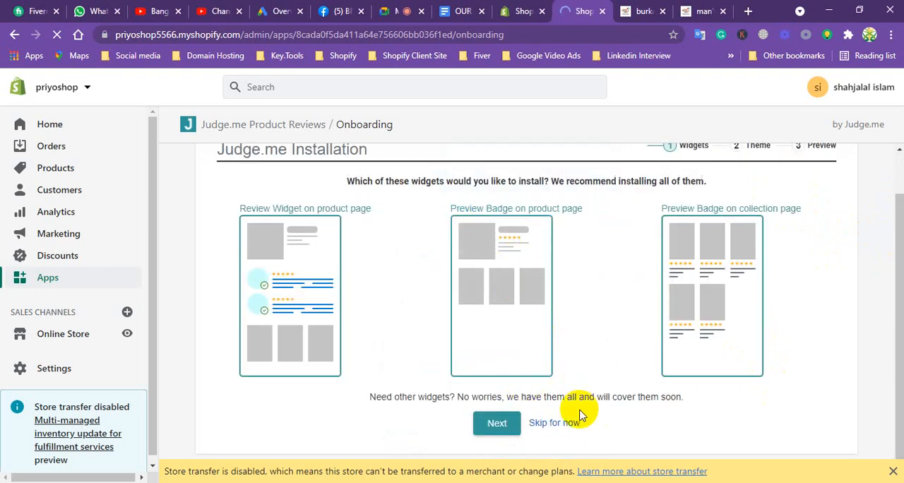
mouse_move(337, 267)
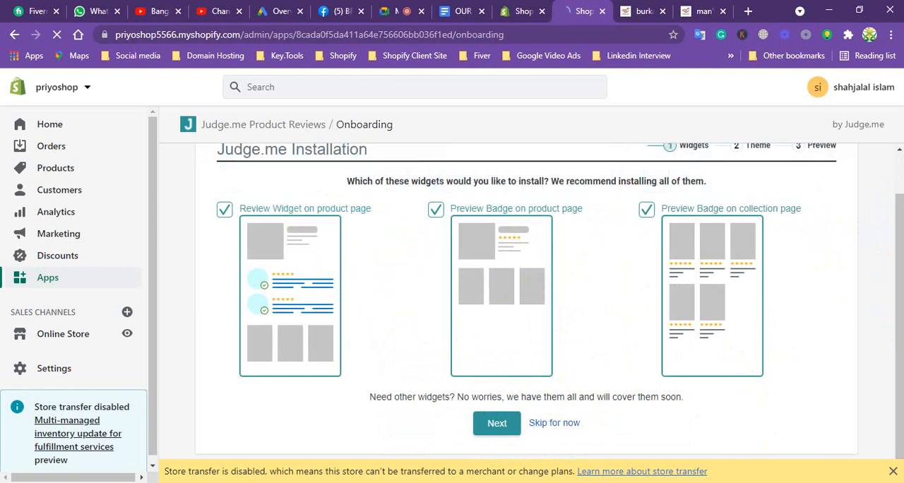
click(497, 424)
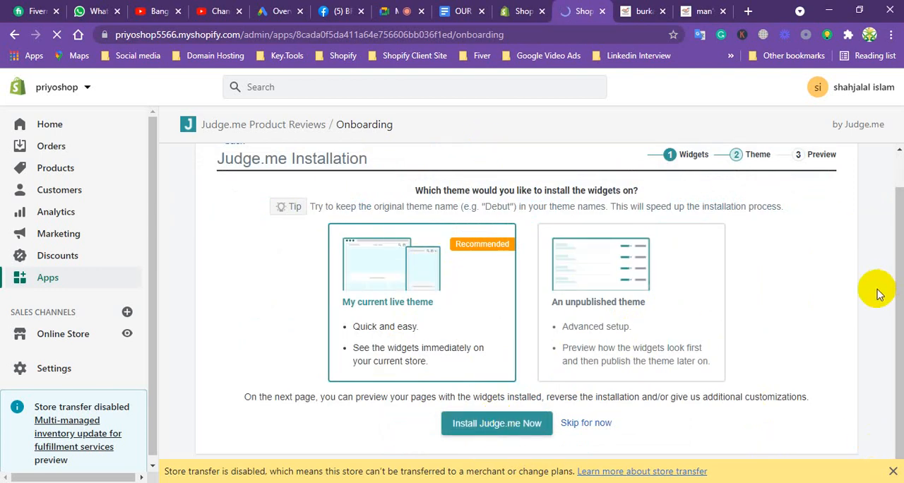
click(509, 424)
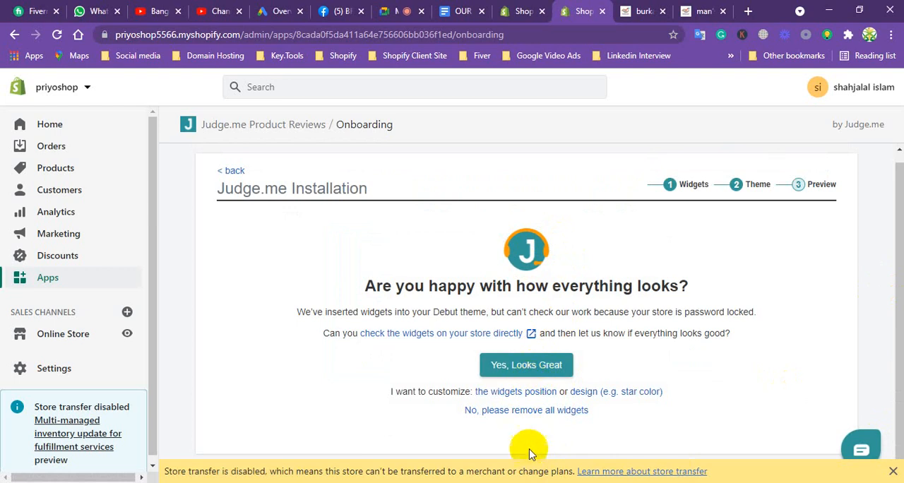
click(541, 367)
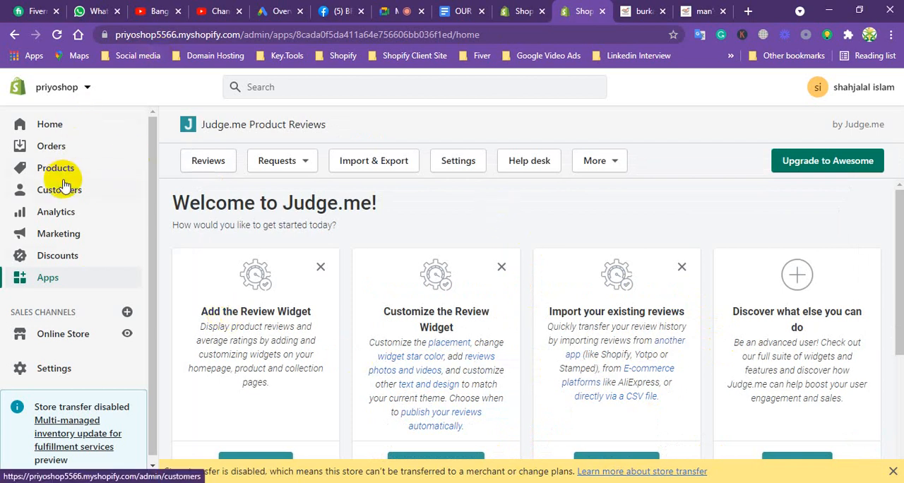
Refresh the storefront preview and open the cotton panjabi product under Man's Fashion.
click(640, 11)
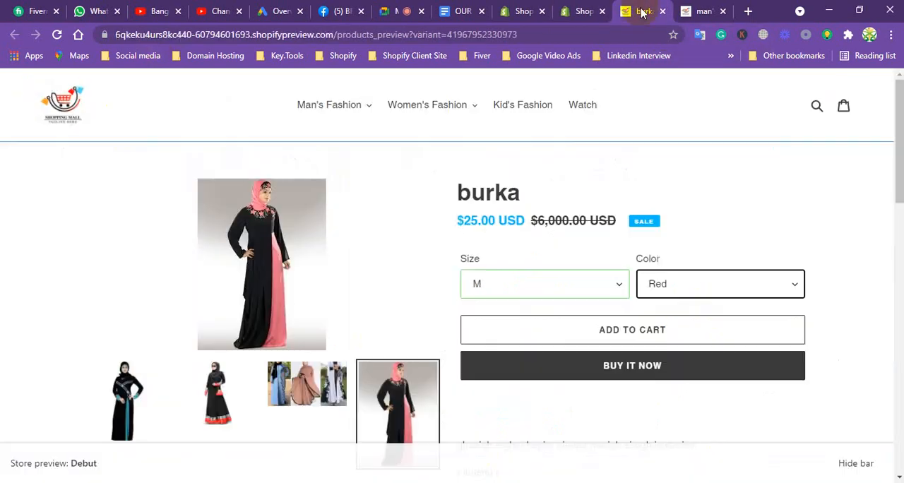
click(331, 106)
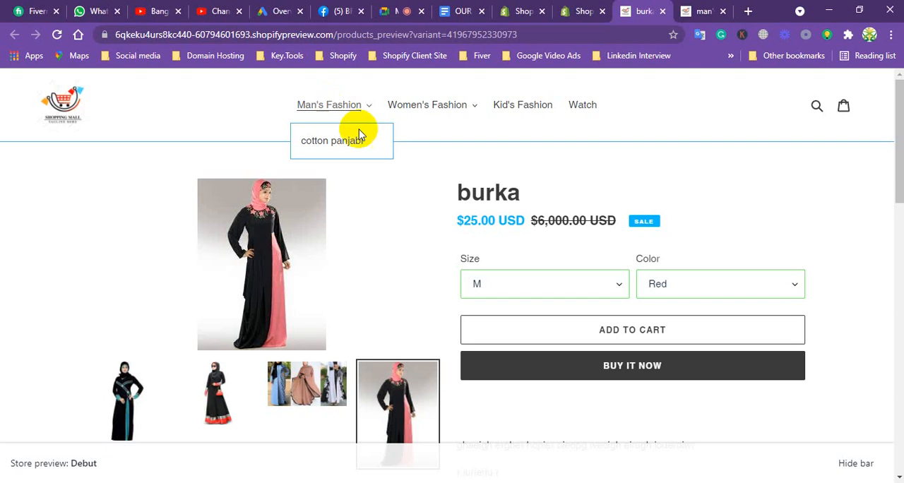
click(419, 106)
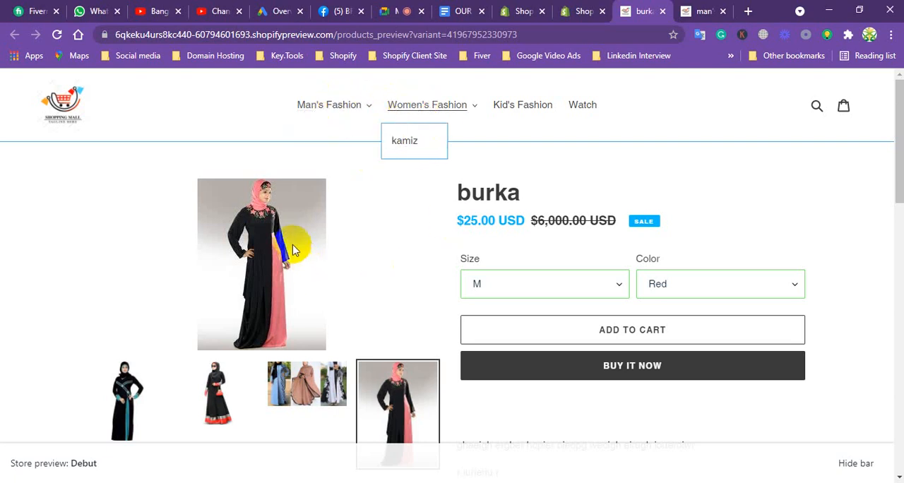
click(58, 36)
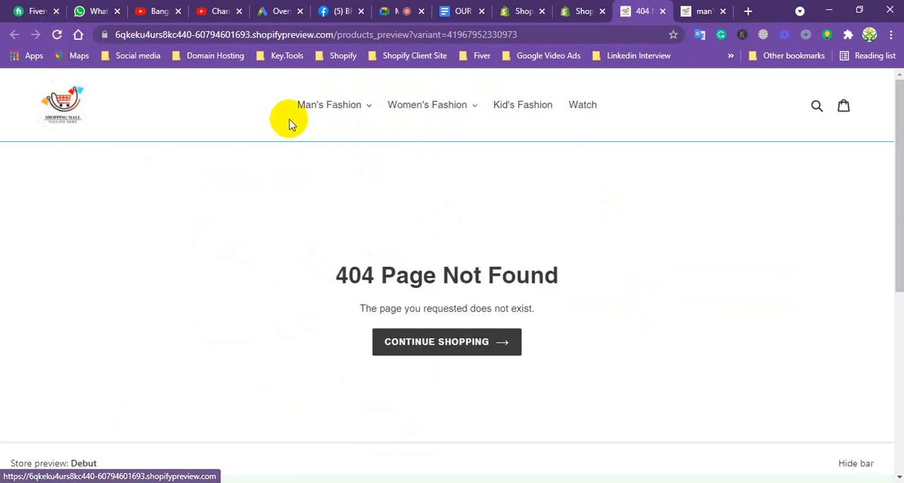
click(329, 105)
click(322, 142)
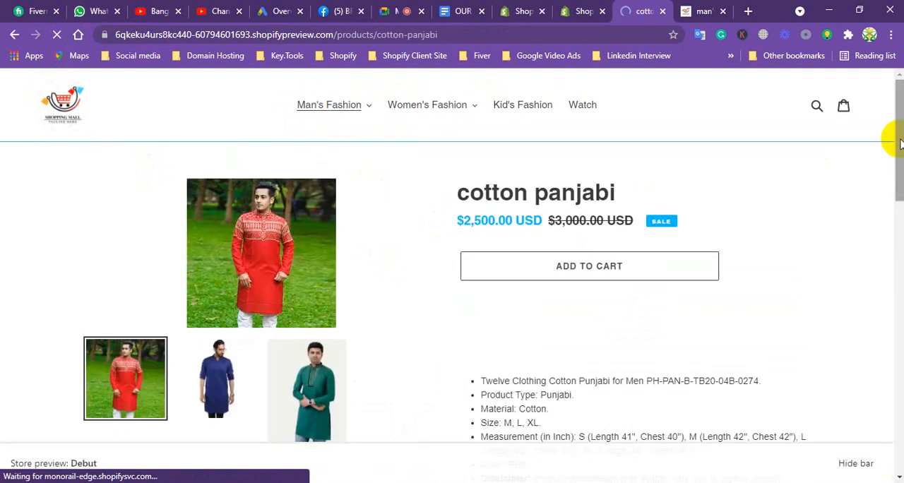
Start a customer review for the cotton panjabi product and enter the reviewer's name and e-mail address.
drag(894, 135, 894, 228)
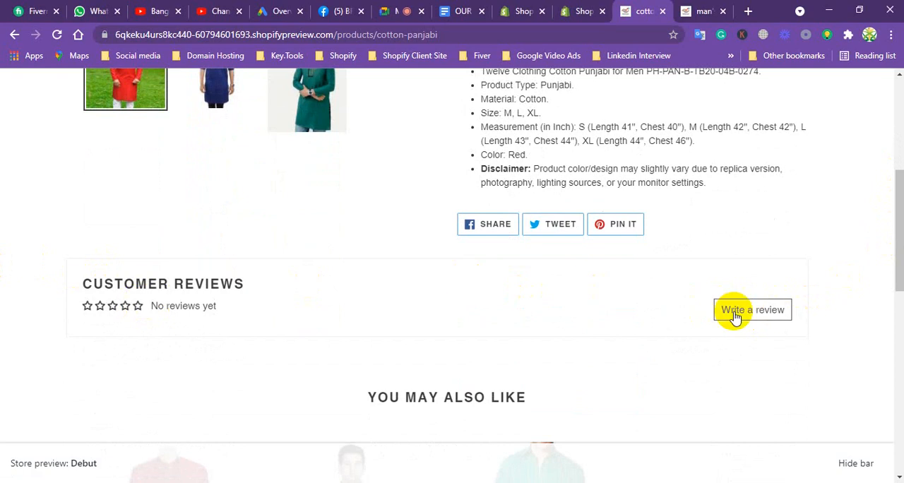
click(774, 313)
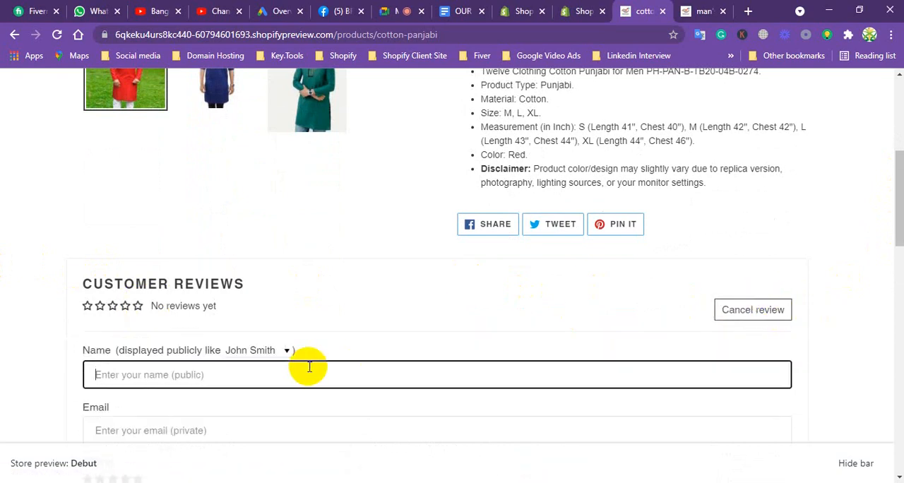
text(Mr.Bon)
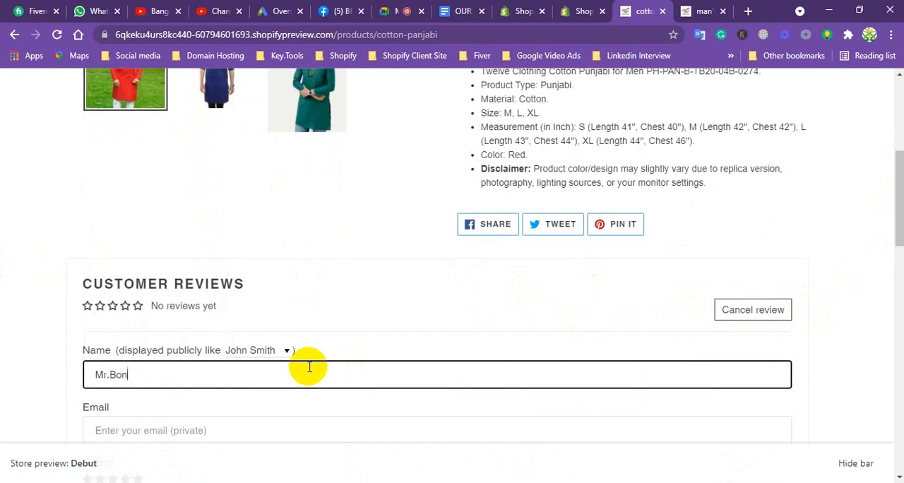
click(208, 430)
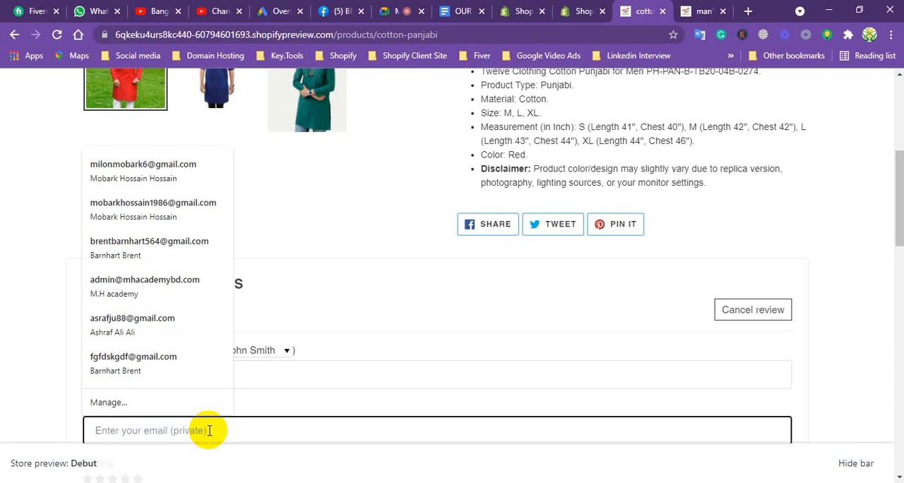
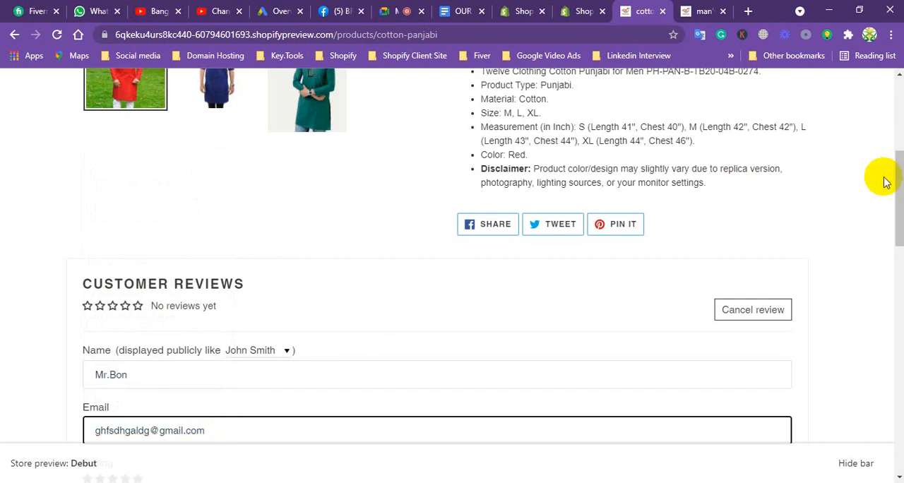
Rate the product five stars, title the review "wosome Product", write "wow Product" as the comment and submit it.
drag(897, 183, 894, 223)
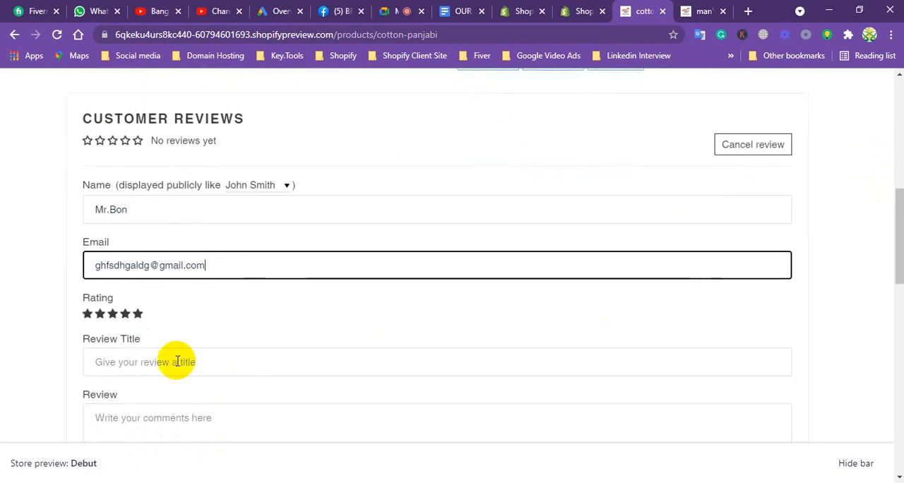
key(Tab)
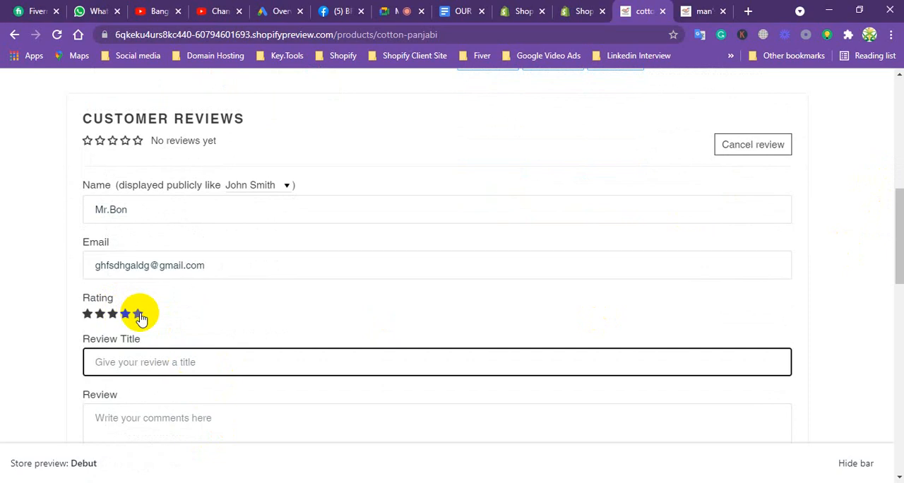
click(139, 315)
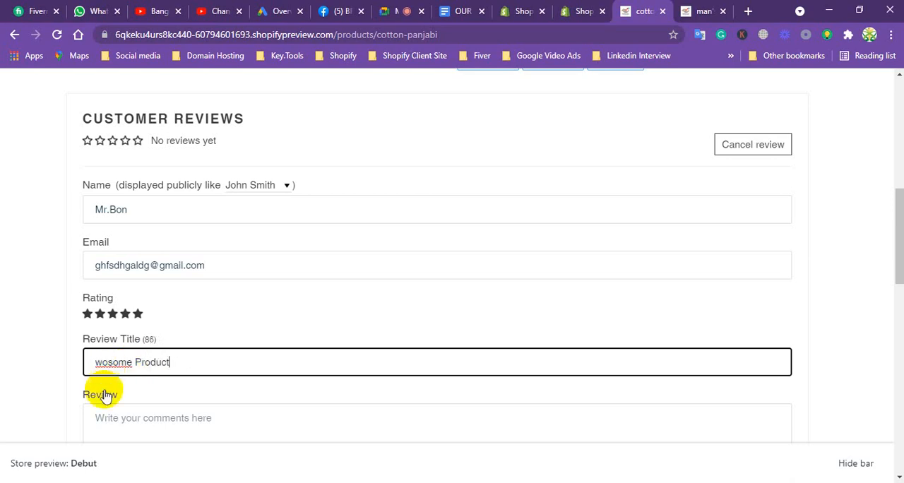
click(120, 417)
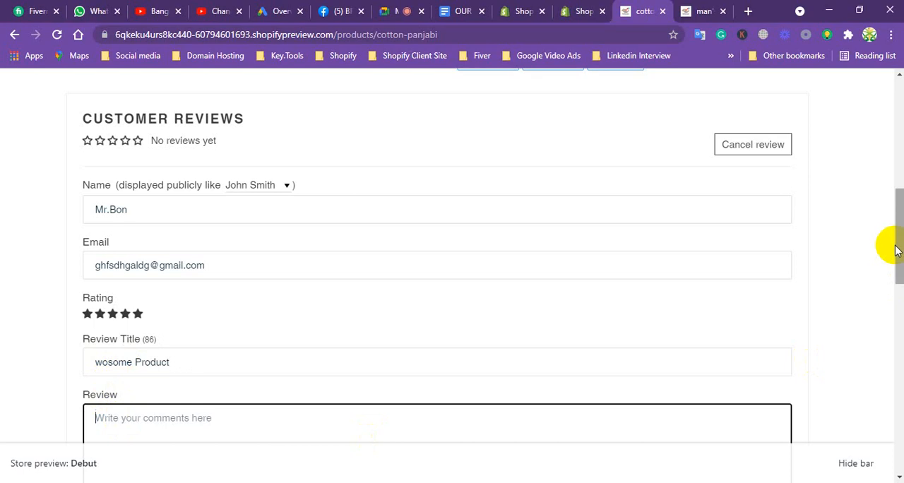
drag(898, 245, 895, 262)
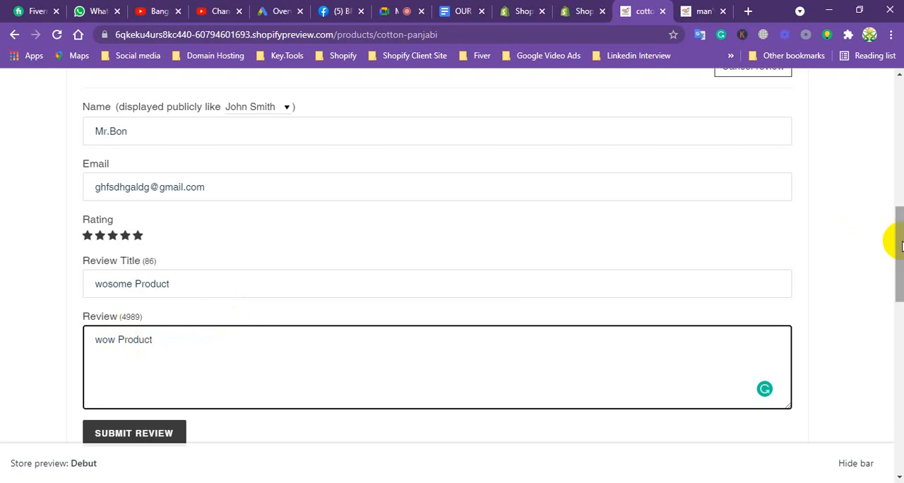
scroll(894, 248, down, 2)
click(131, 336)
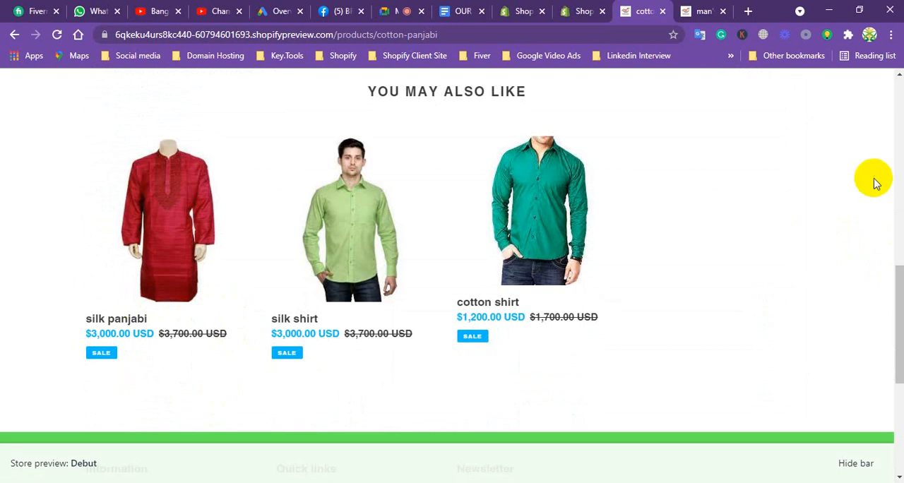
Reload the product page to check its customer reviews, and reopen Judge.me Product Reviews from the Shopify admin's installed apps.
drag(898, 308, 879, 196)
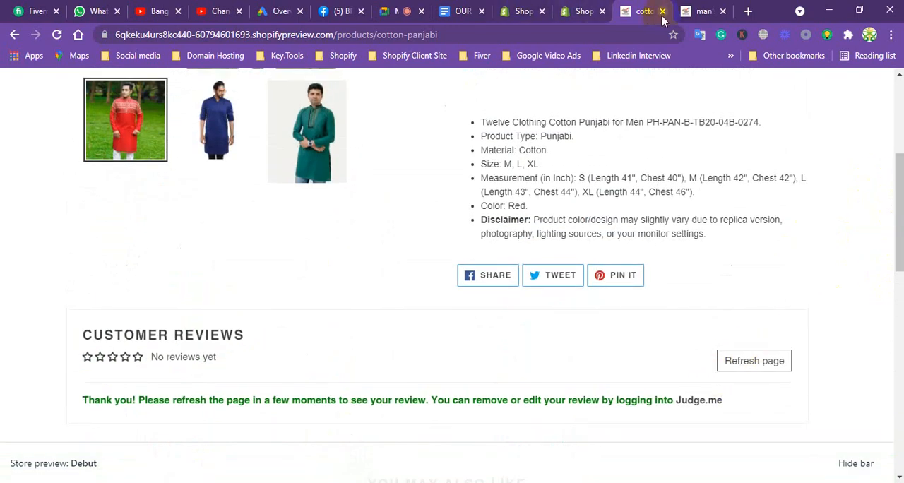
click(57, 36)
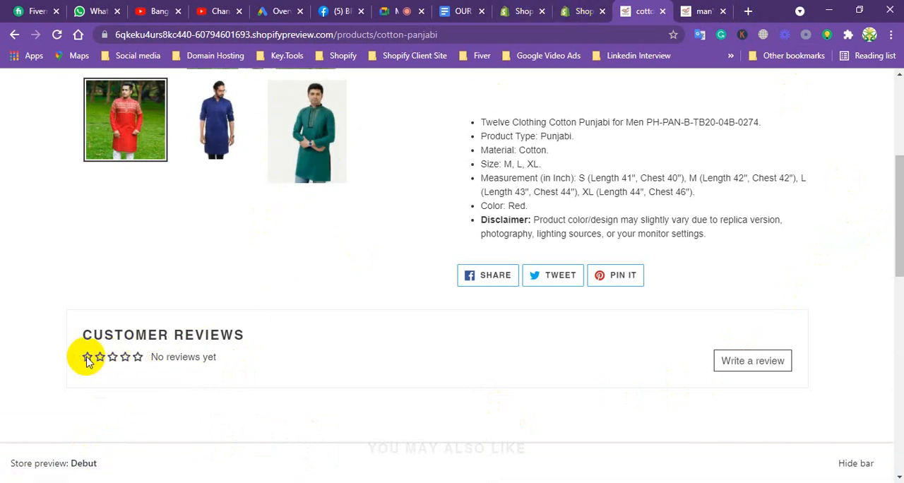
click(573, 11)
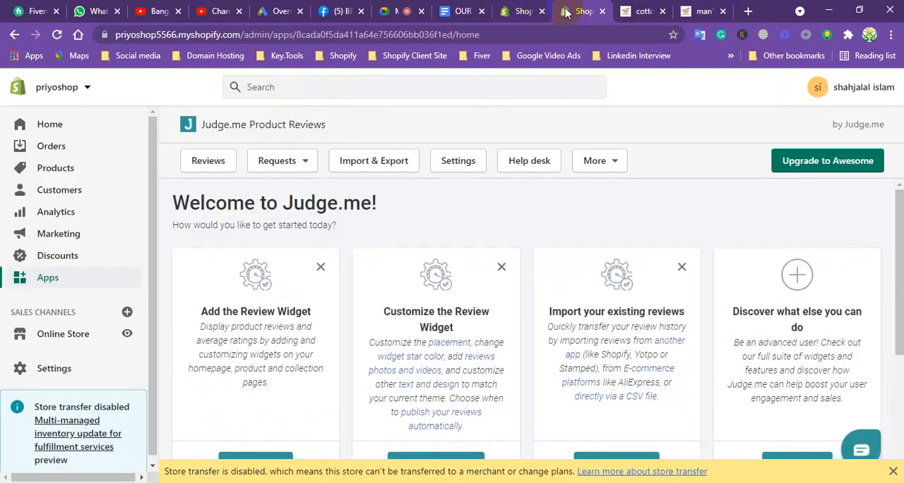
click(58, 280)
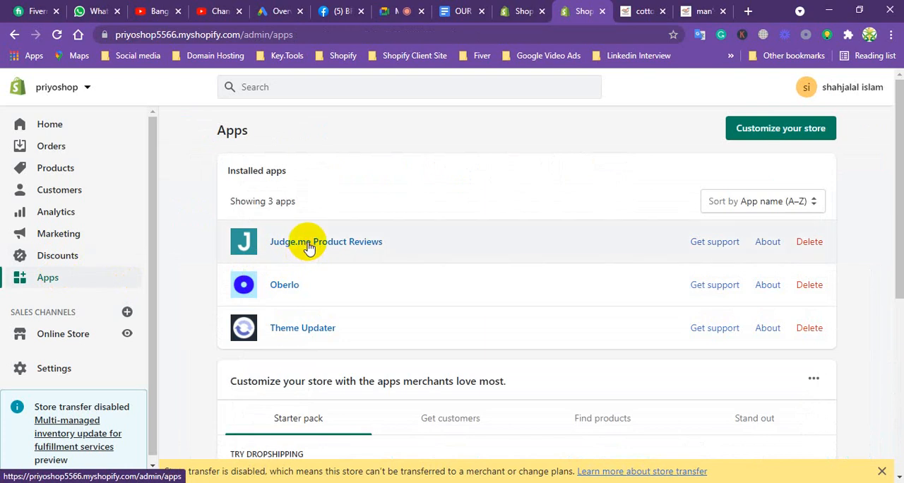
click(309, 247)
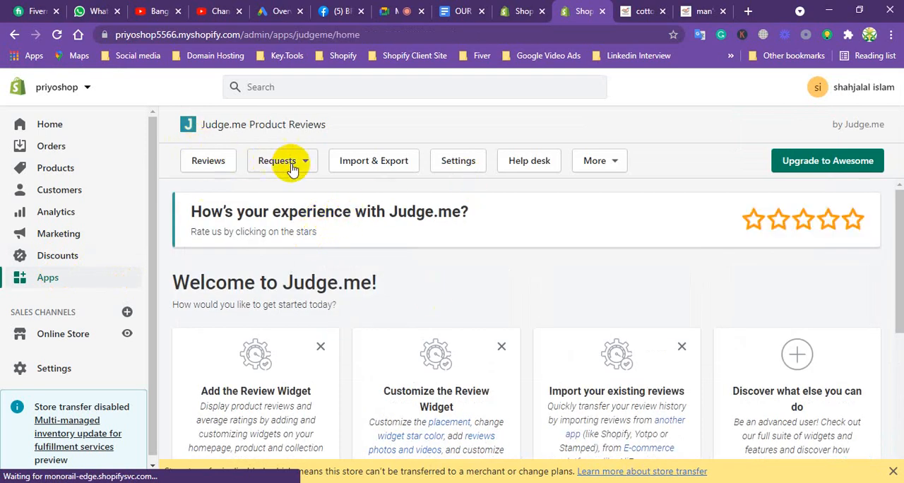
Examine the Judge.me review request settings, covering Timing and Format and the Conditions for sending requests.
click(459, 165)
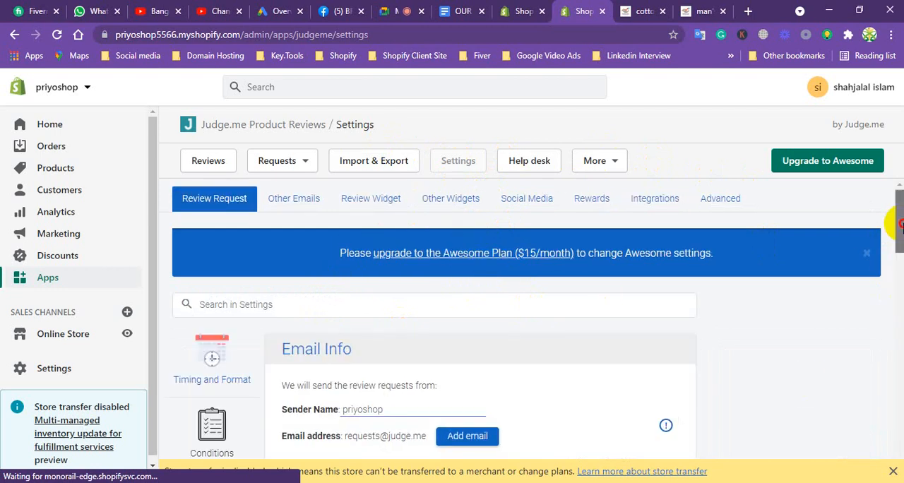
scroll(898, 263, down, 2)
scroll(897, 256, down, 1)
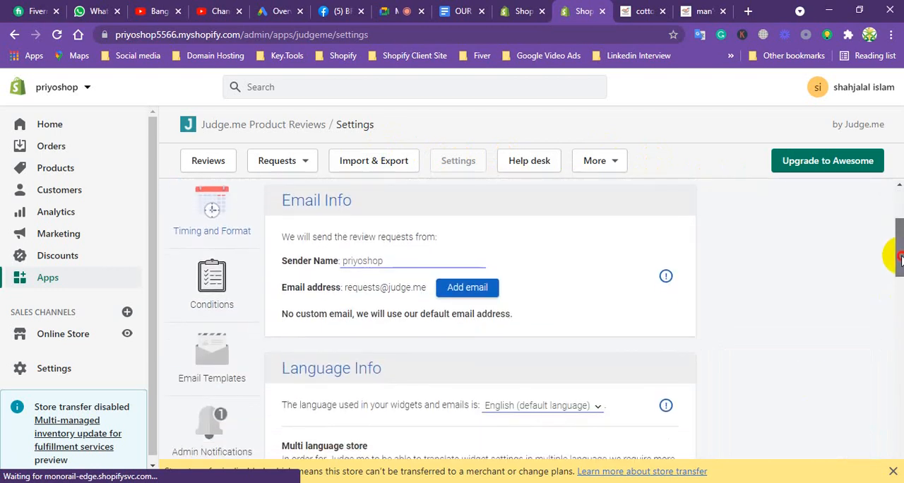
drag(897, 263, 887, 242)
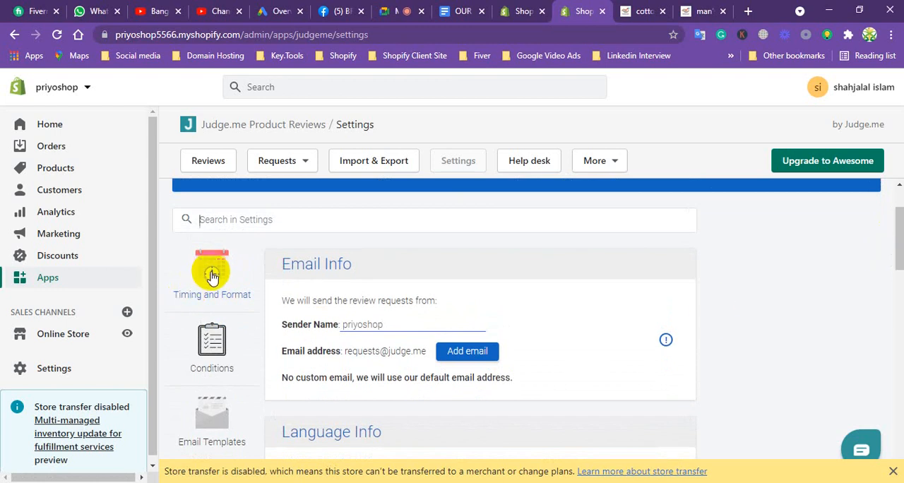
scroll(212, 277, up, 1)
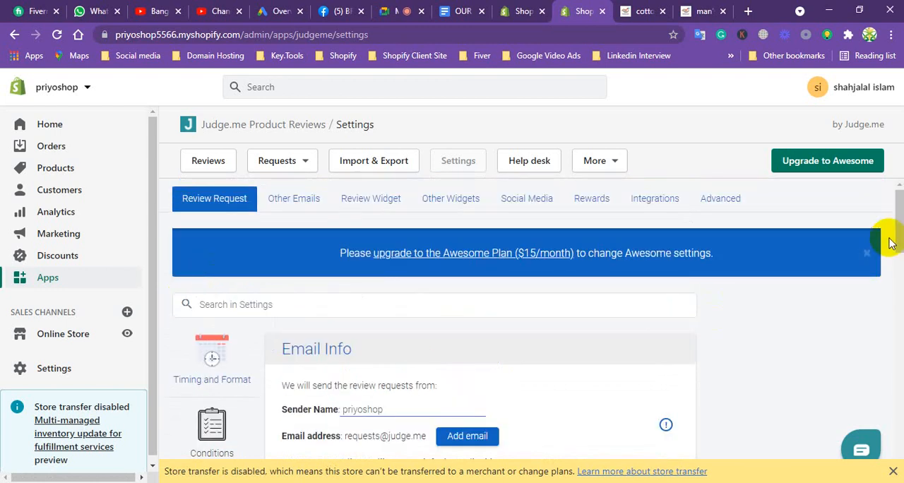
drag(897, 215, 895, 258)
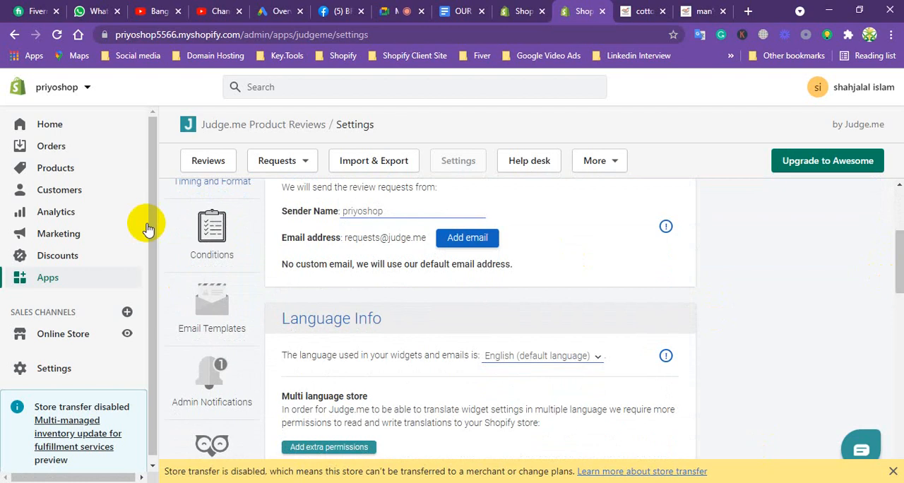
click(213, 241)
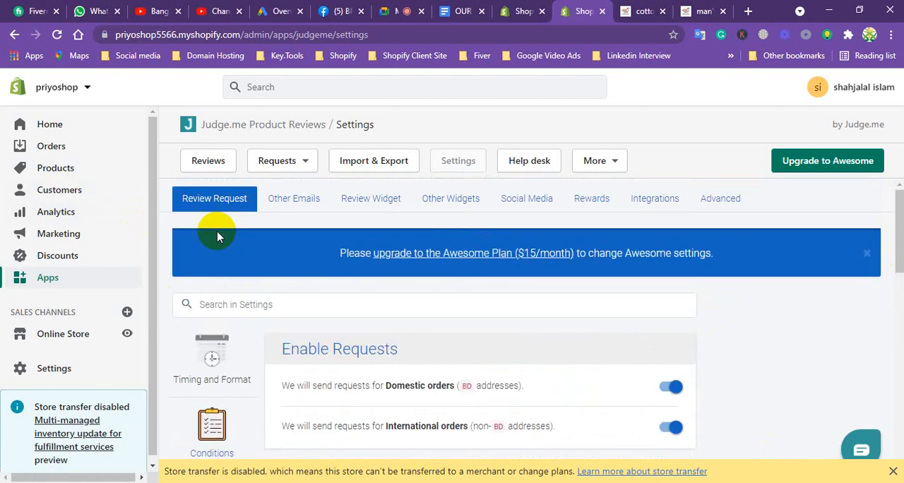
drag(896, 260, 833, 281)
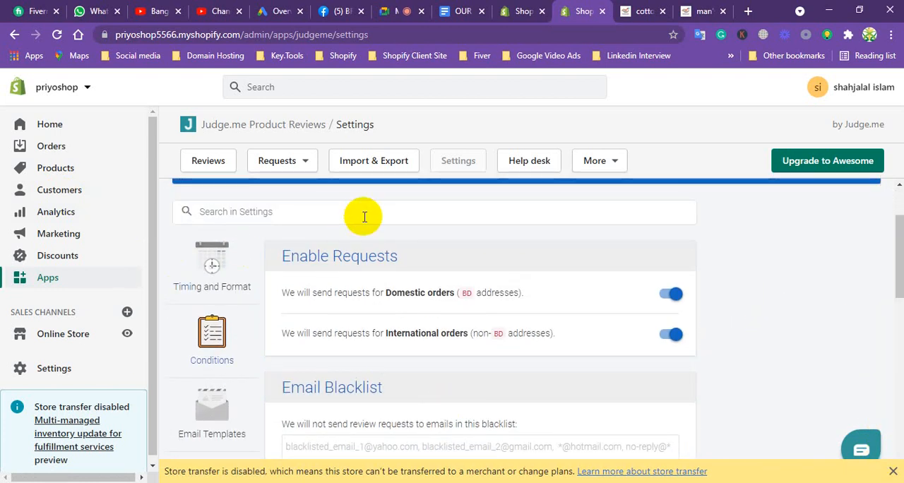
Open the Judge.me reviews list and publish the "wosome Product" review of cotton panjabi.
click(599, 163)
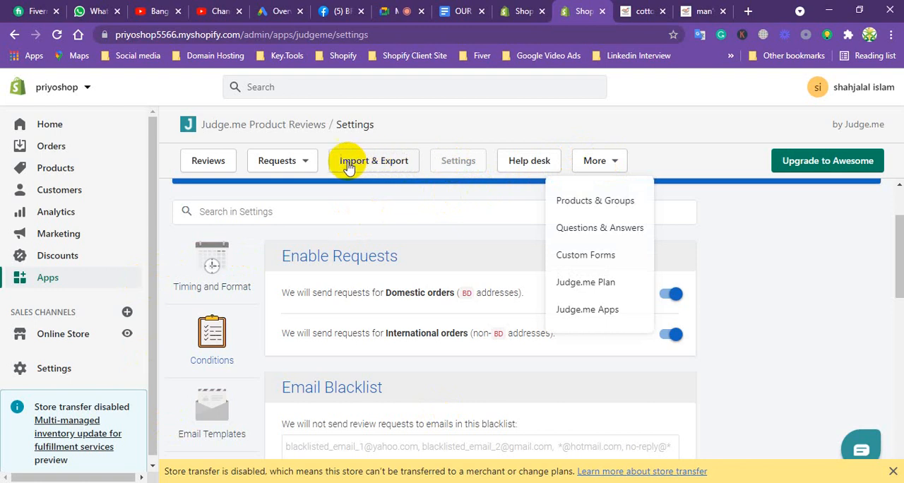
click(273, 164)
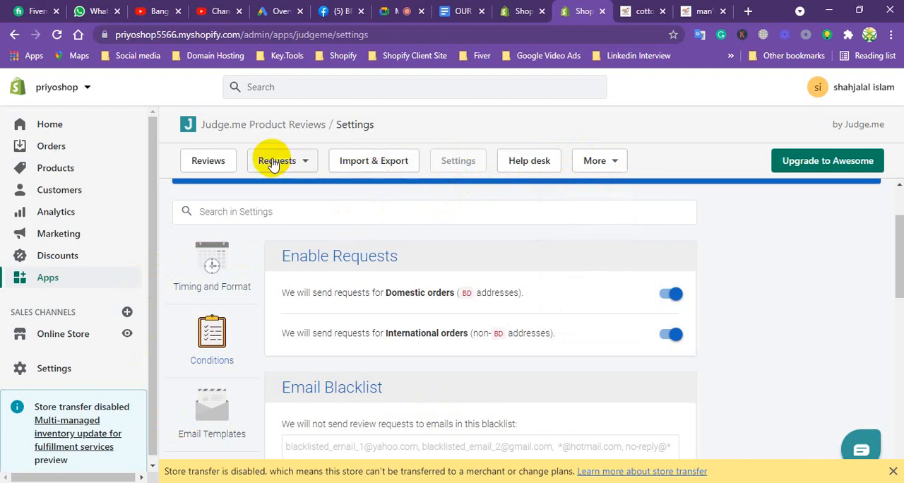
click(205, 162)
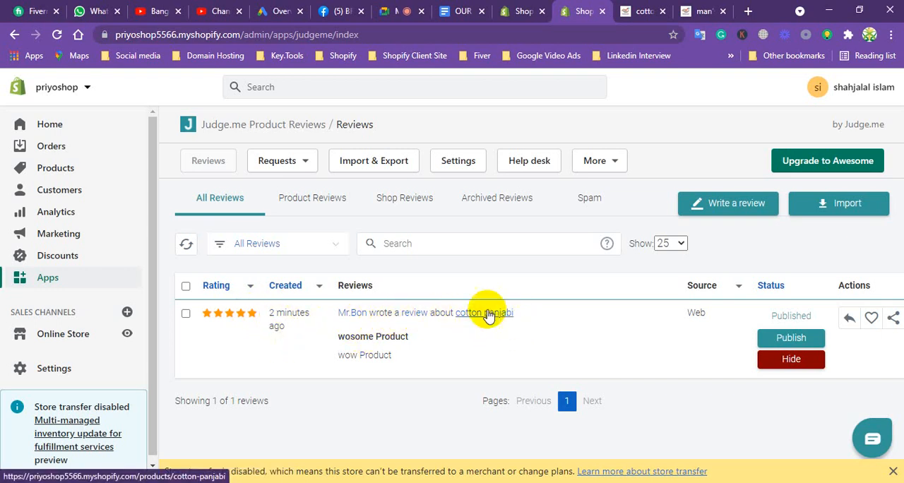
click(792, 339)
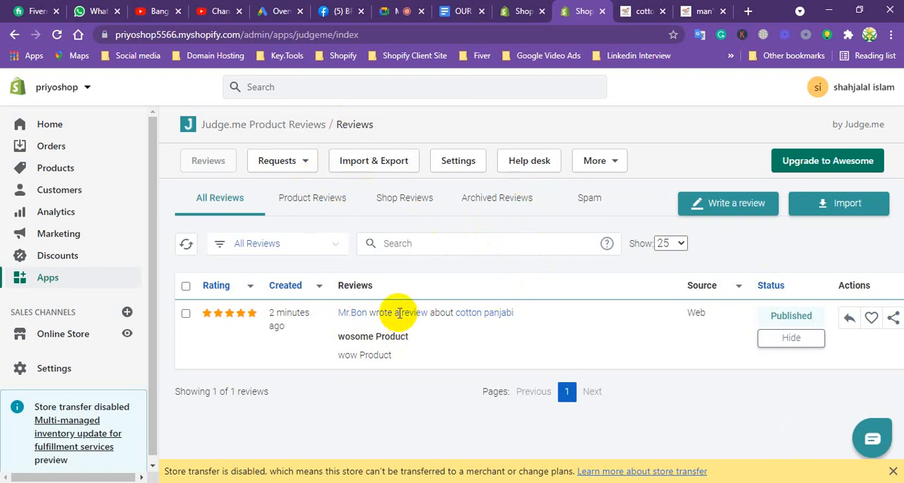
Reopen cotton panjabi under Man's Fashion in the storefront preview and examine its customer reviews and rating.
click(639, 11)
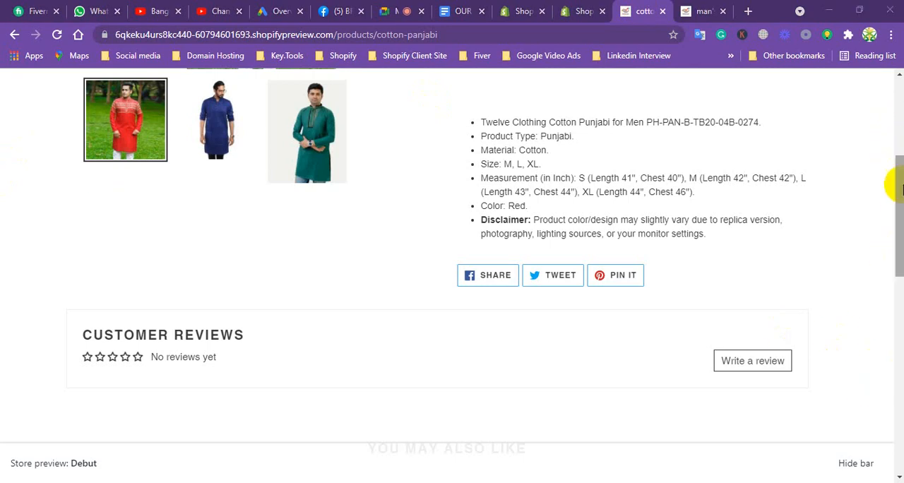
drag(888, 186, 887, 52)
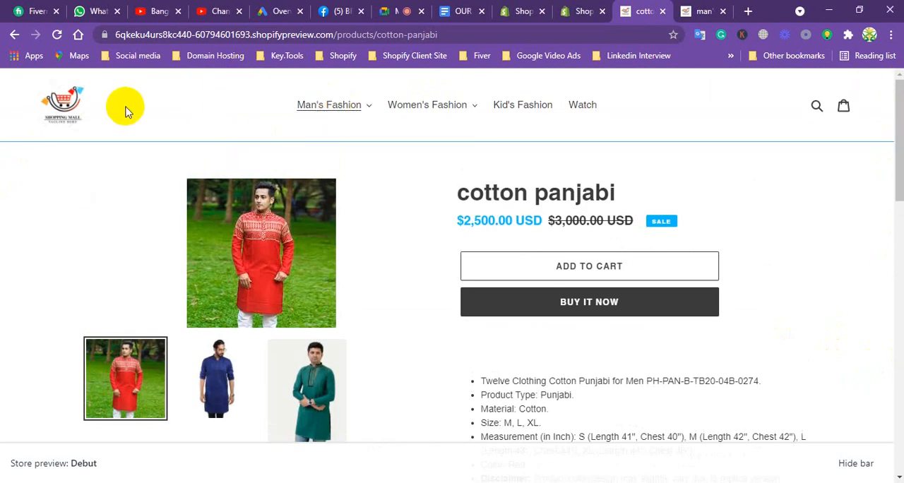
click(340, 107)
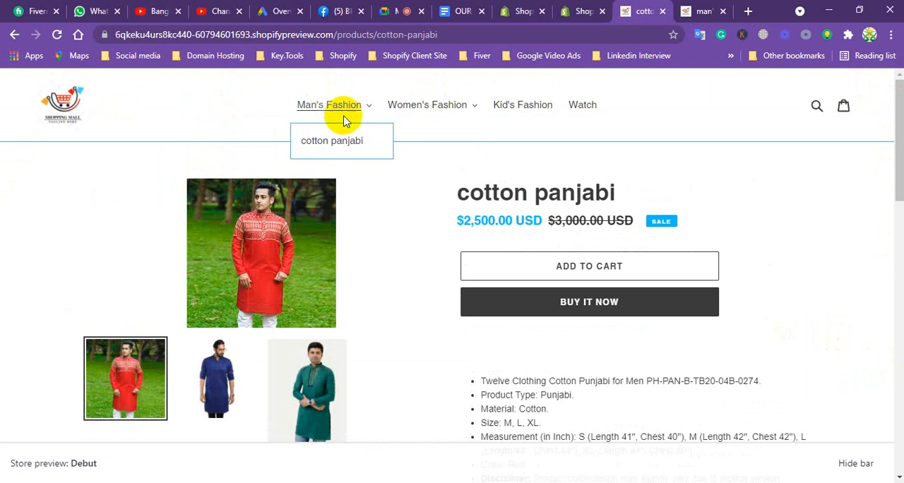
click(331, 145)
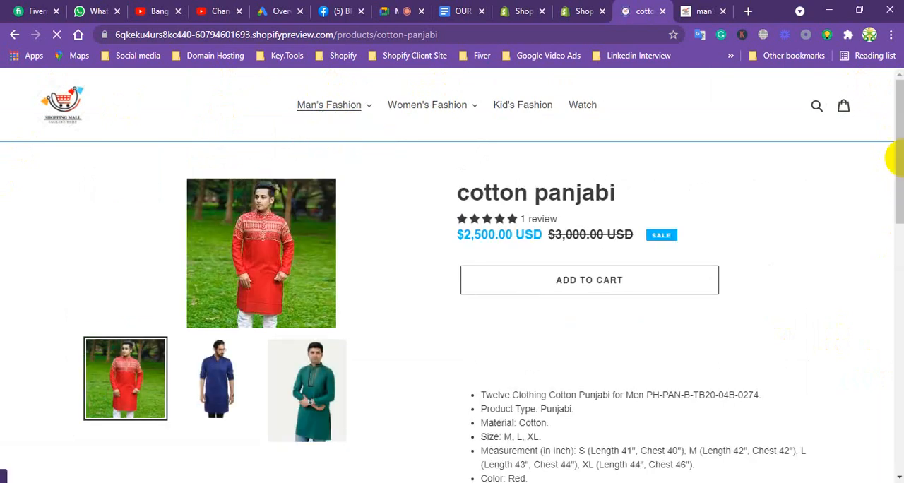
drag(895, 144, 896, 237)
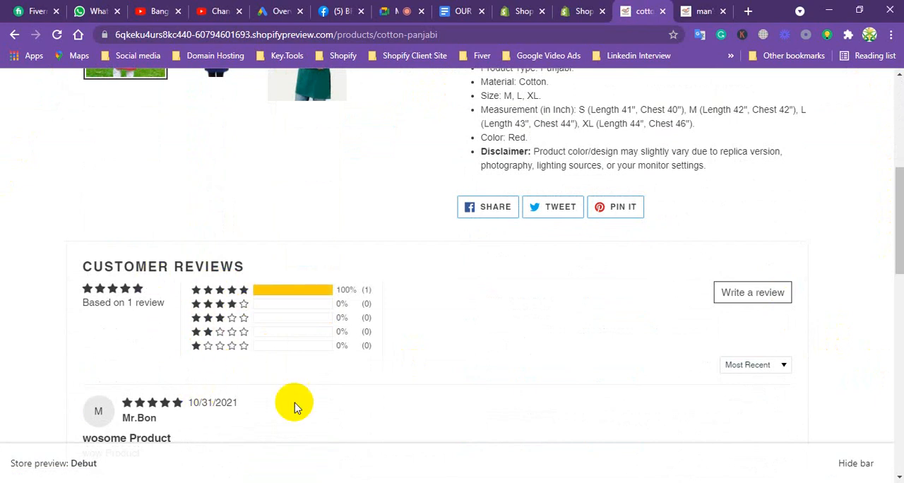
drag(895, 222, 888, 248)
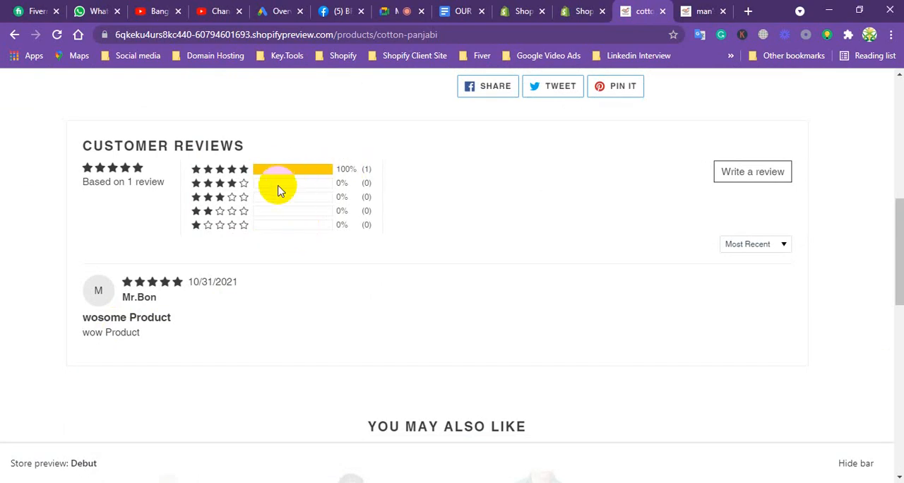
drag(895, 254, 895, 134)
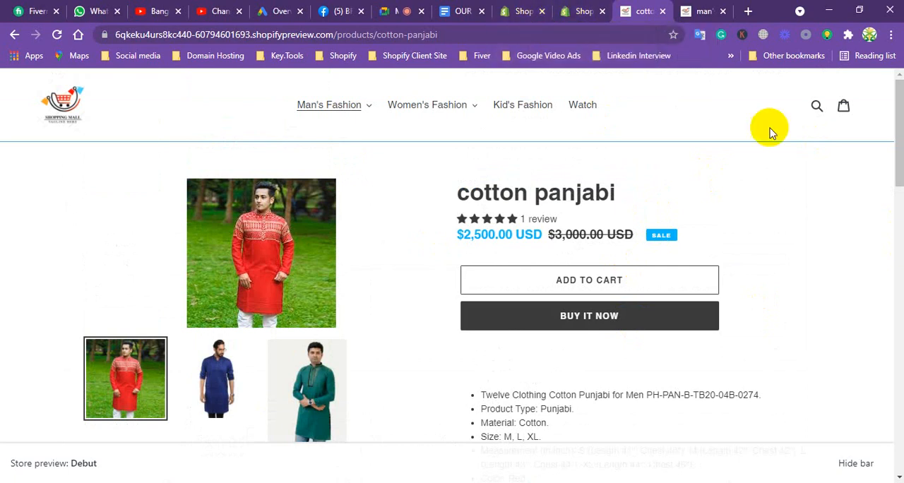
Switch to the Shopify services document in Google Docs and select the words "Blog posts" in the services list.
click(451, 11)
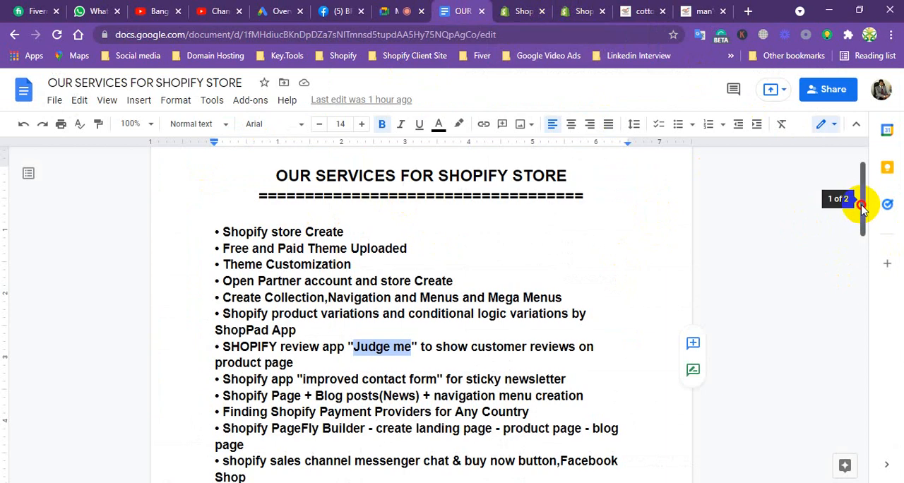
drag(861, 202, 861, 236)
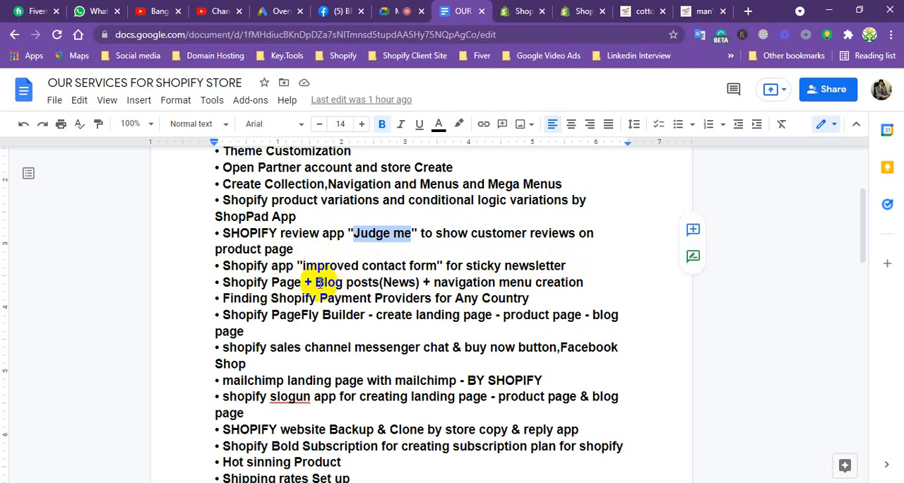
drag(316, 282, 377, 284)
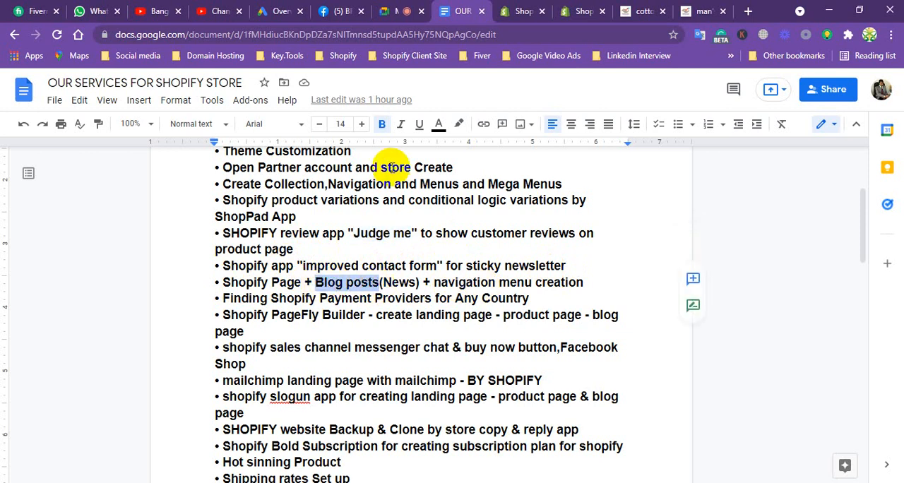
Switch back to the Shopify admin and open the blog posts of the Online Store.
click(521, 11)
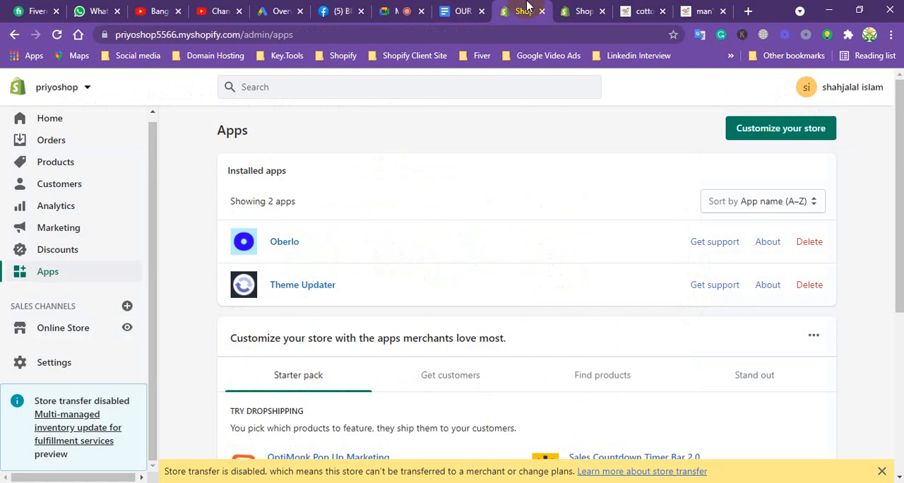
click(72, 330)
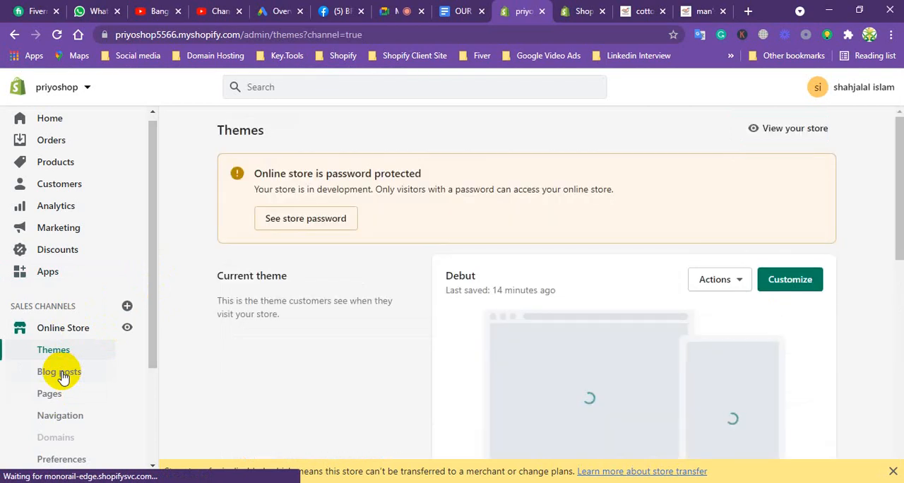
click(62, 374)
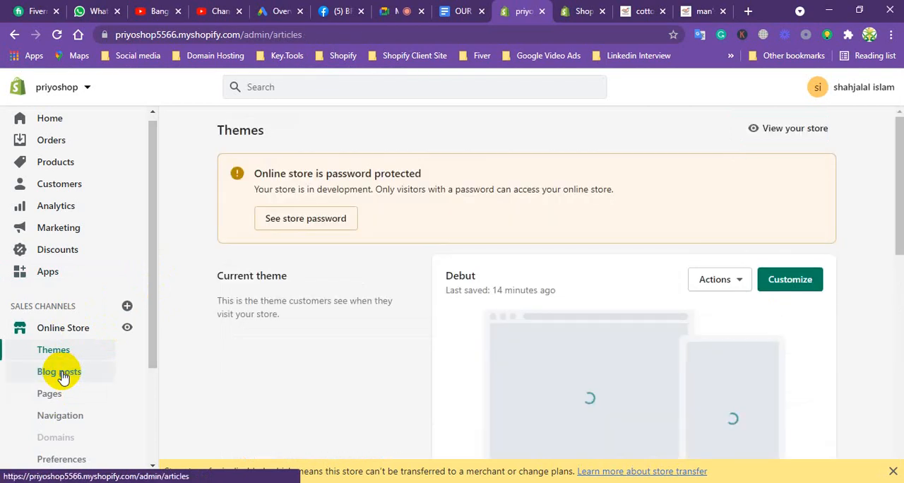
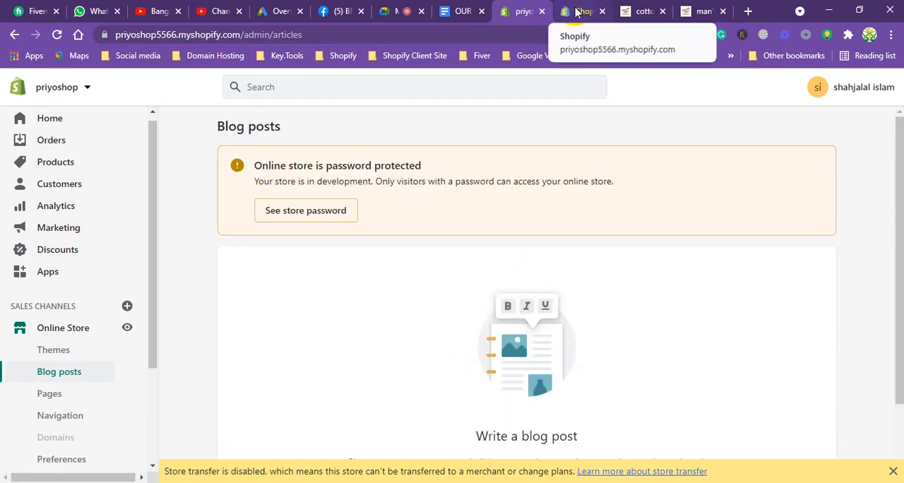
Start a new blog post from the empty blog posts page of the Online Store.
drag(899, 141, 896, 216)
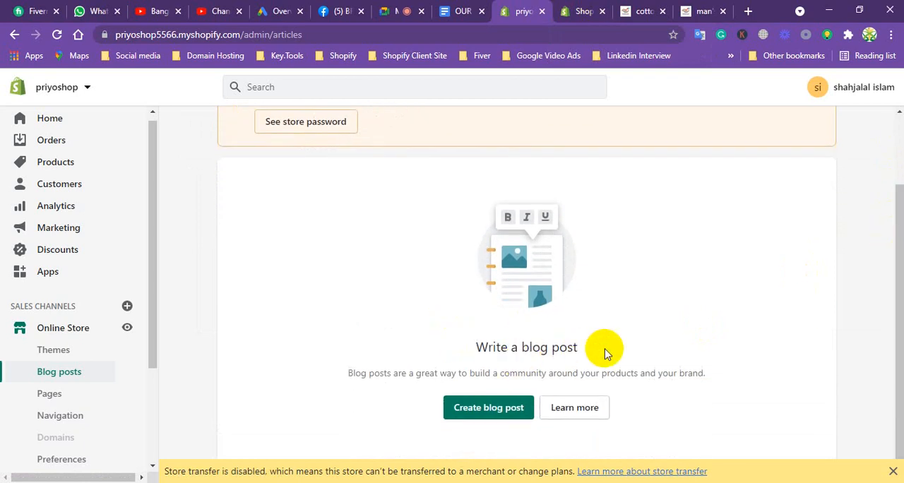
click(496, 412)
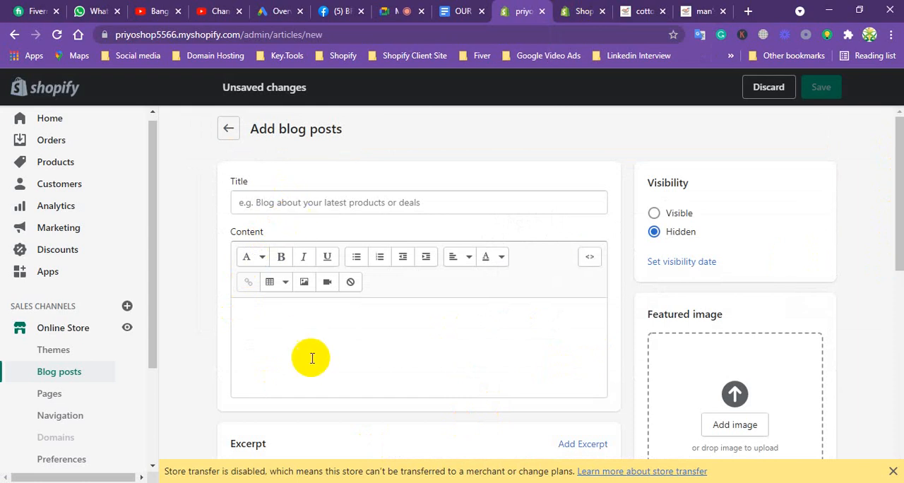
click(307, 333)
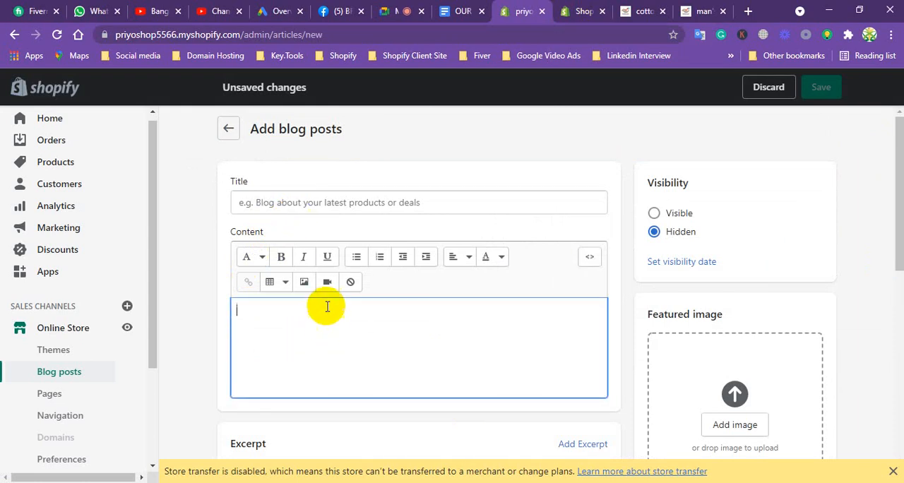
click(317, 202)
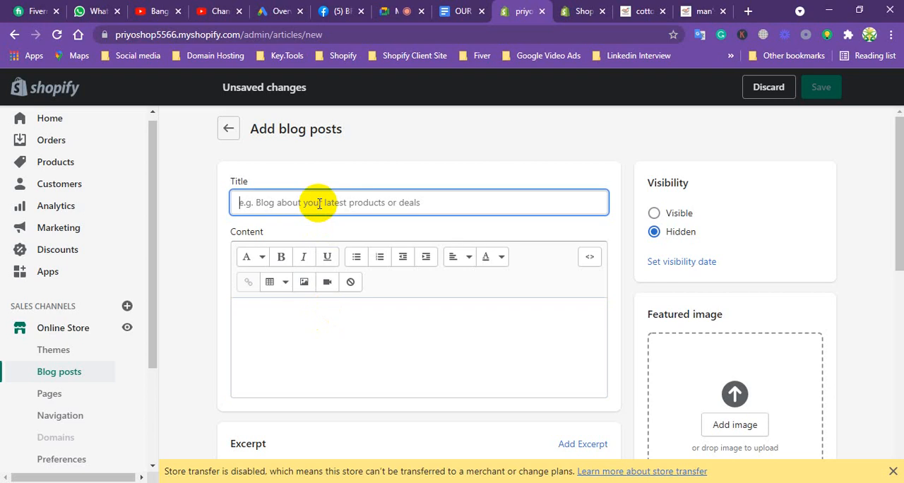
Copy the product name "cotton panjabi" from the storefront preview and paste it as the new blog post's title.
click(644, 11)
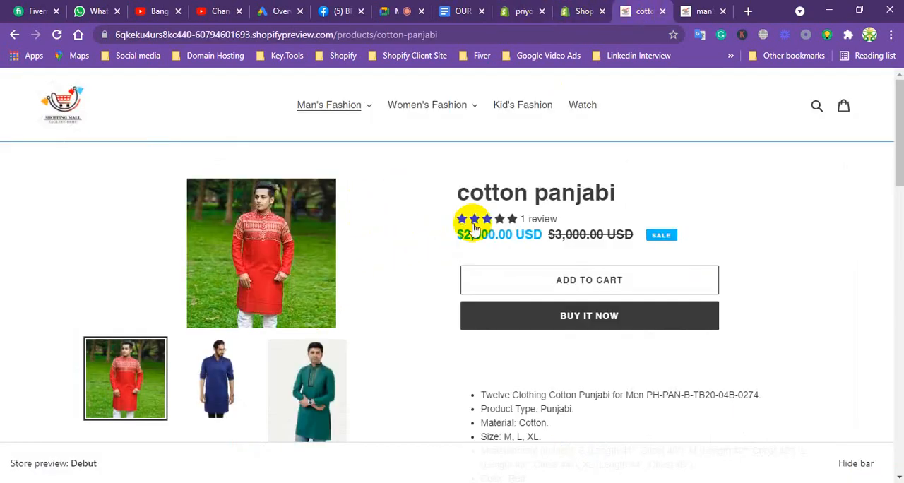
triple_click(496, 191)
right_click(507, 185)
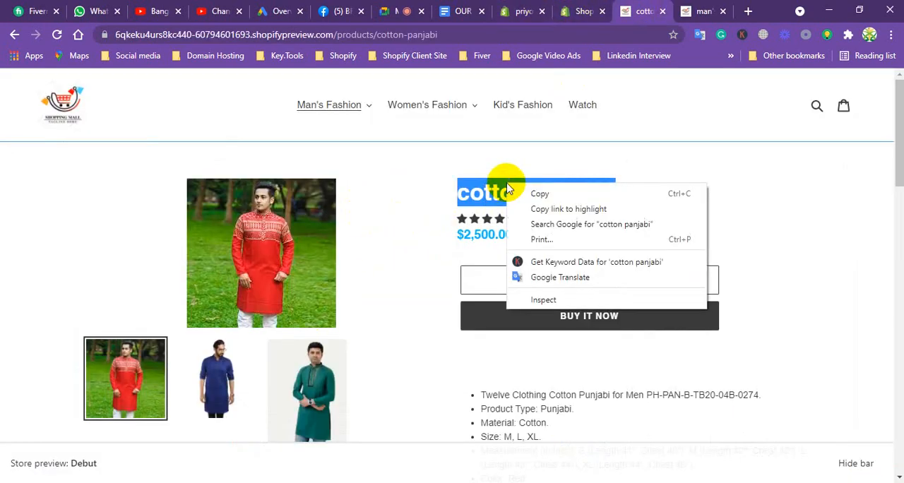
click(529, 191)
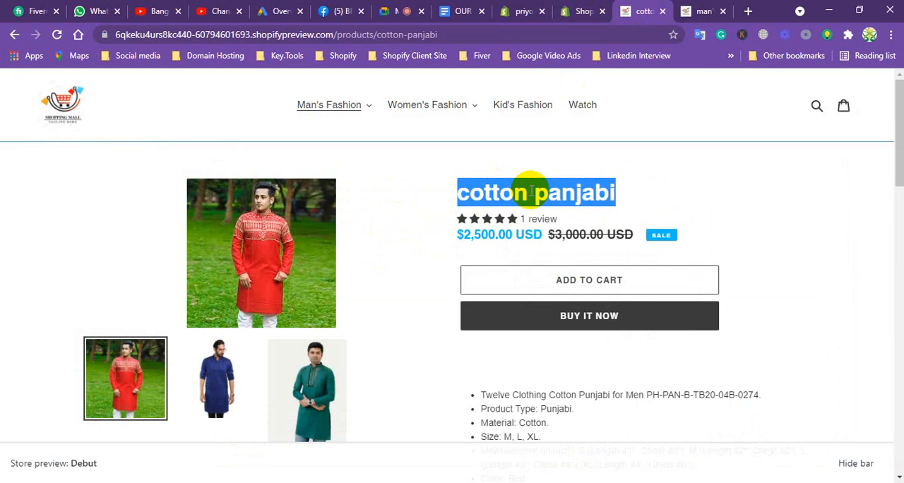
click(568, 10)
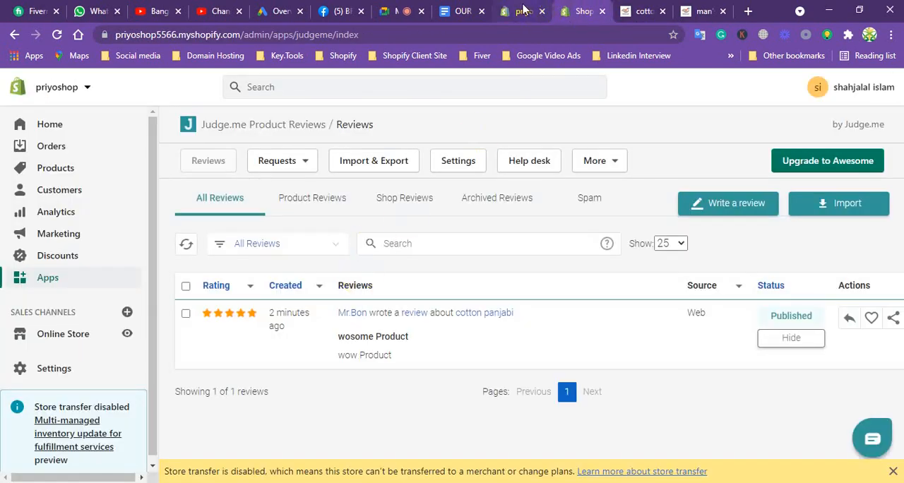
click(523, 10)
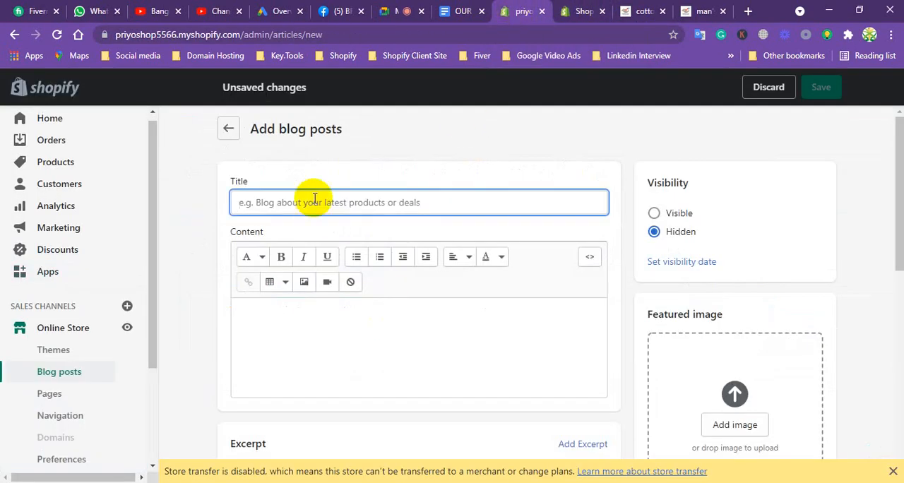
key(ctrl+v)
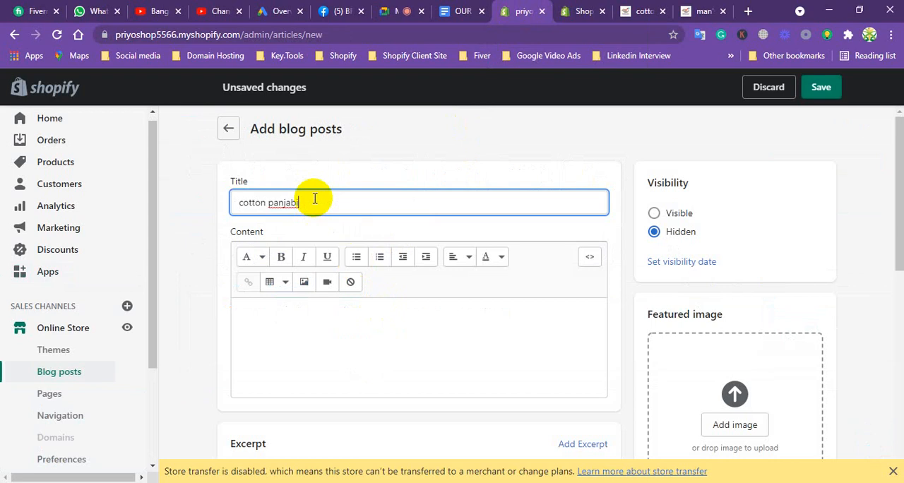
Fill the blog post's content with seven lines of placeholder text, starting with "afhiueawhgfsaldhga" and ending with "SGFSGDFGSDAIF".
click(298, 313)
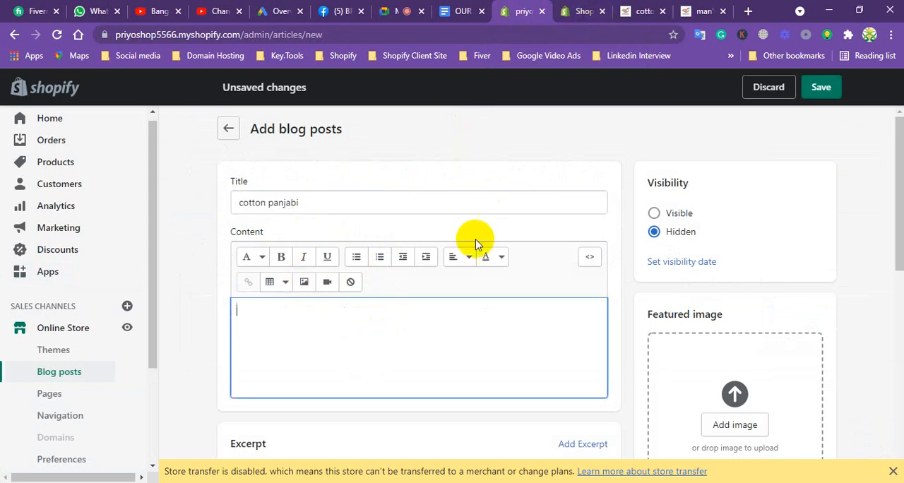
text(afhiueawhgfsaldhga )
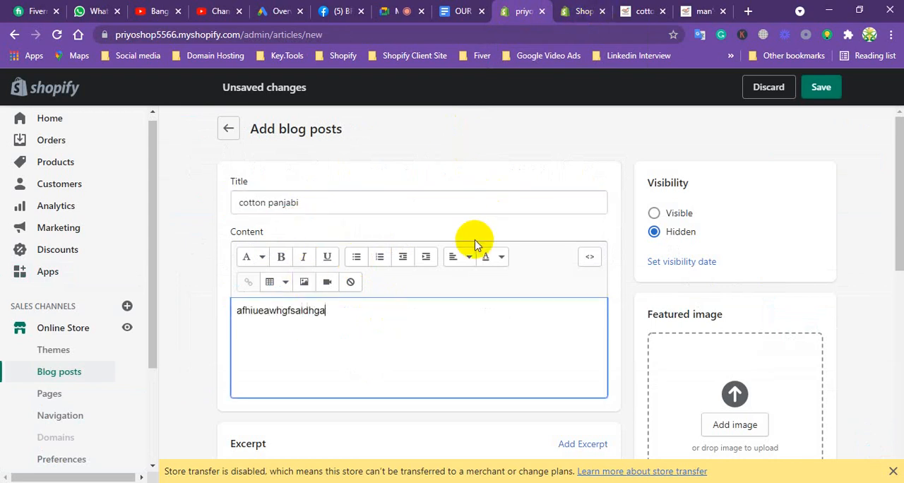
text(igaharhgag )
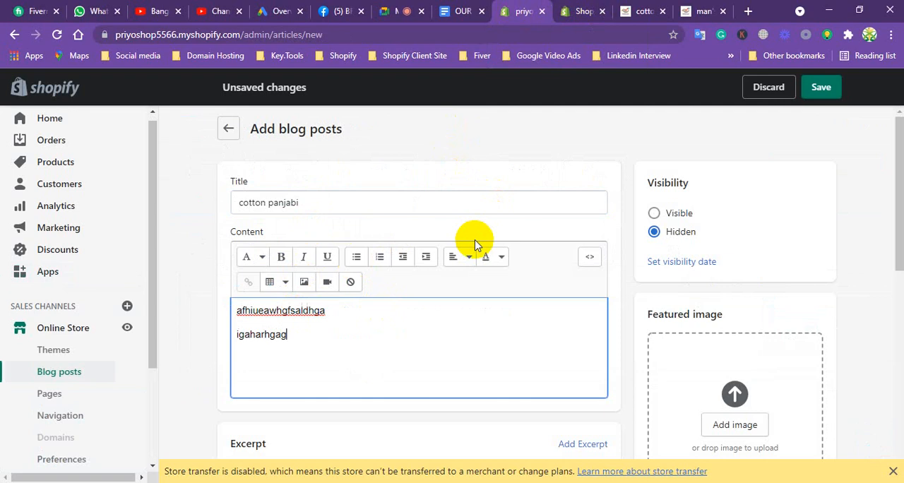
text(fgsdaiughaug)
key(Return)
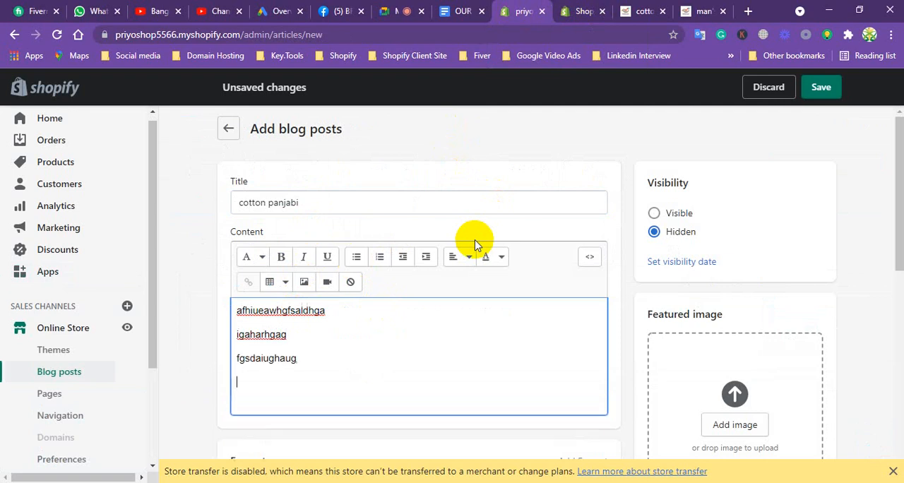
text(afhsdajgfsagbfkasg)
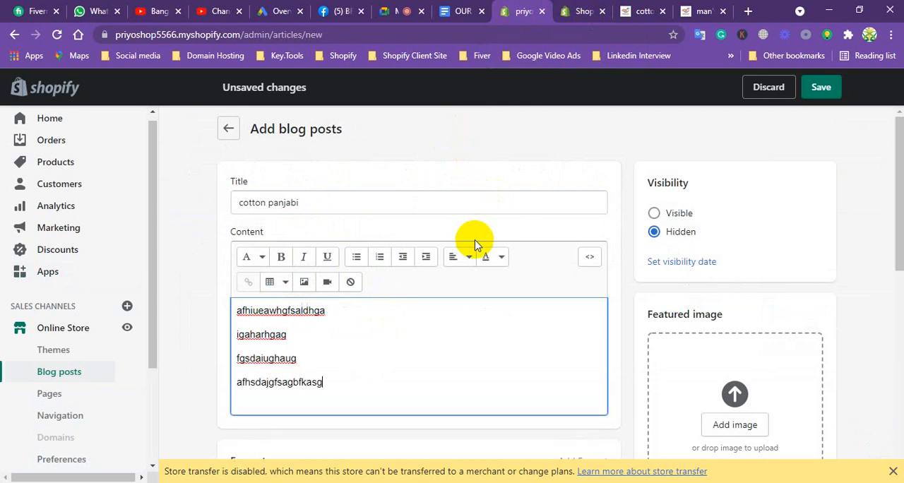
key(Return)
text(asfgisugfF)
key(Return)
text(SAFGSIDAGFIUSDF)
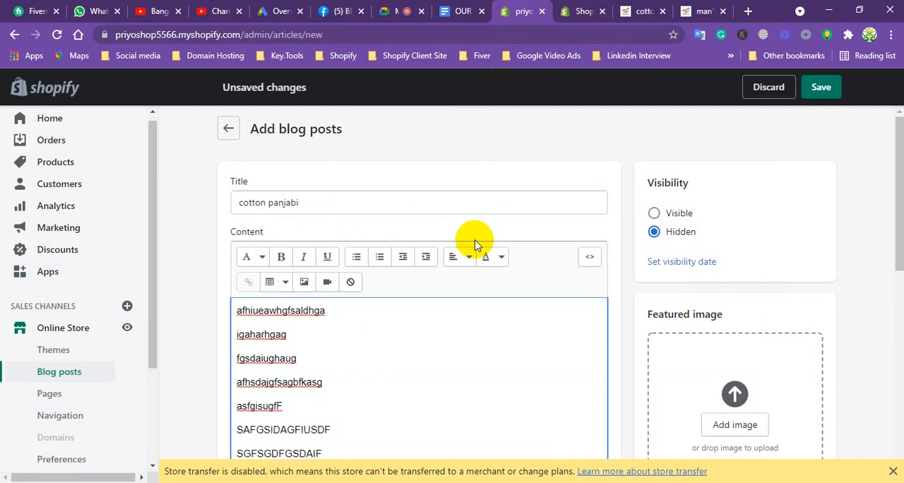
Add the Freelancers picture from the Desktop as the blog post's featured image.
click(746, 419)
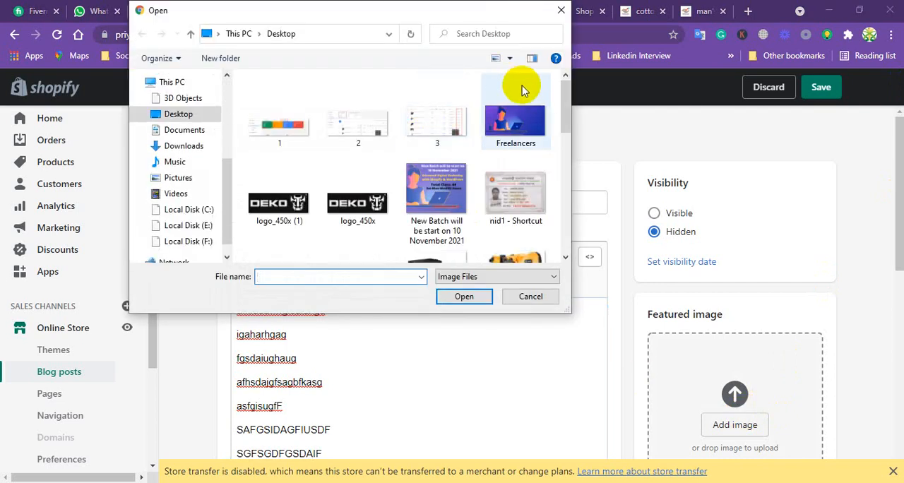
click(544, 106)
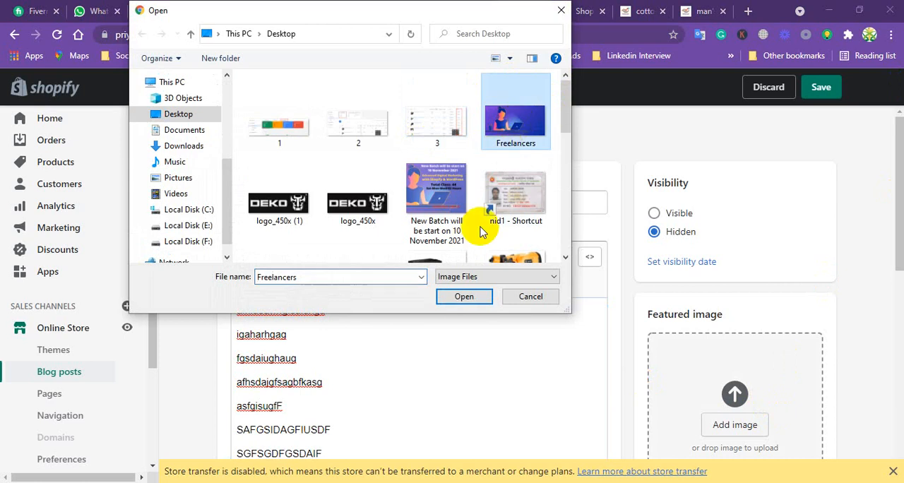
click(463, 296)
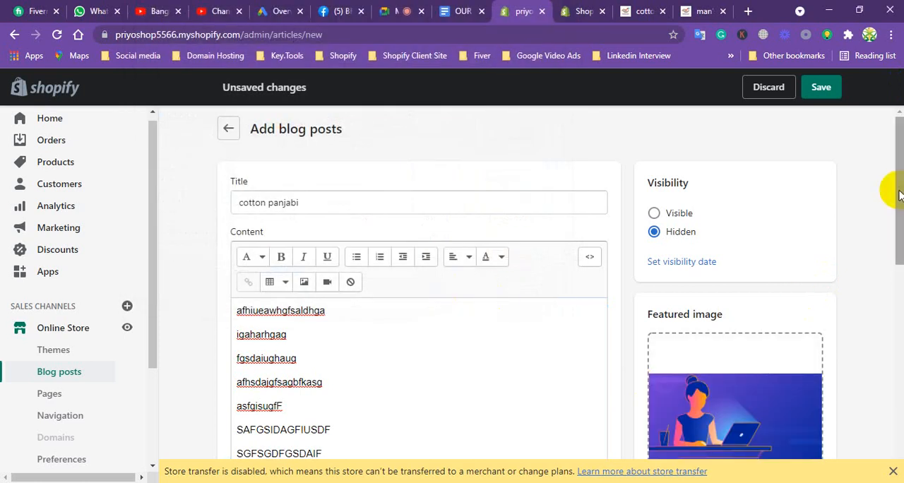
Save the cotton panjabi blog post with the default organization and template settings, and return to the blog posts list.
drag(895, 189, 897, 339)
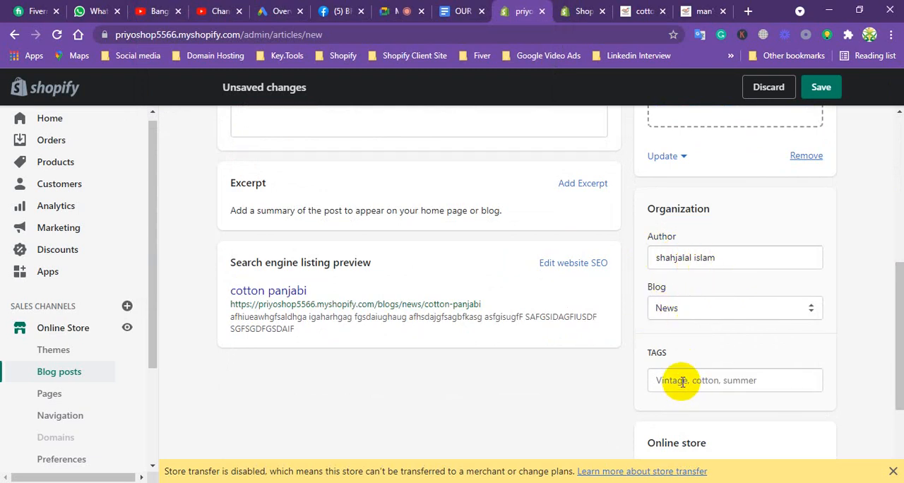
drag(891, 306, 894, 388)
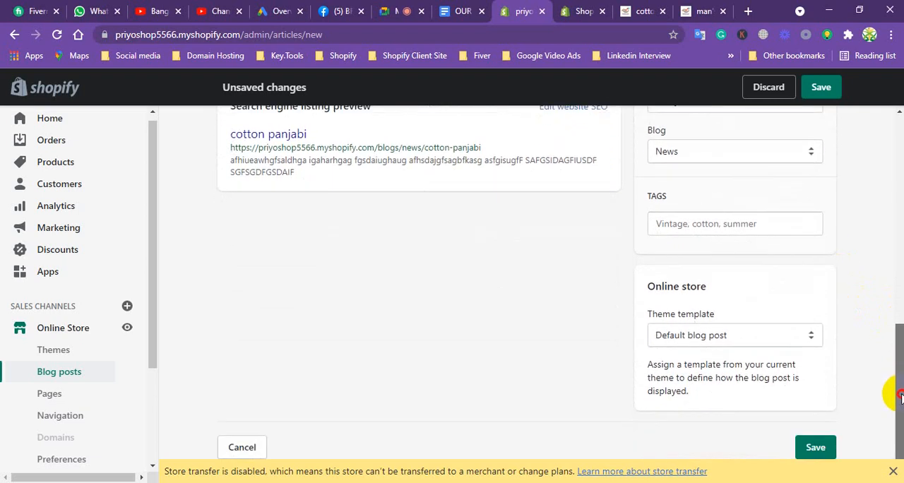
click(812, 451)
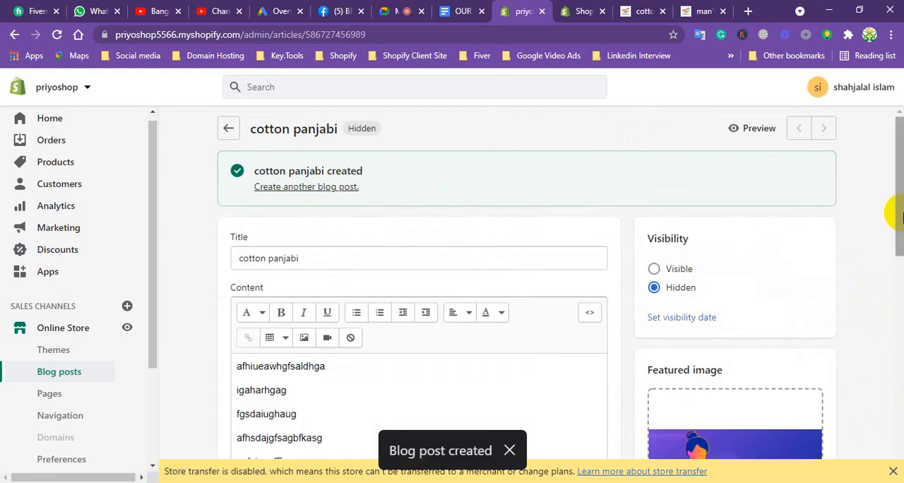
click(71, 374)
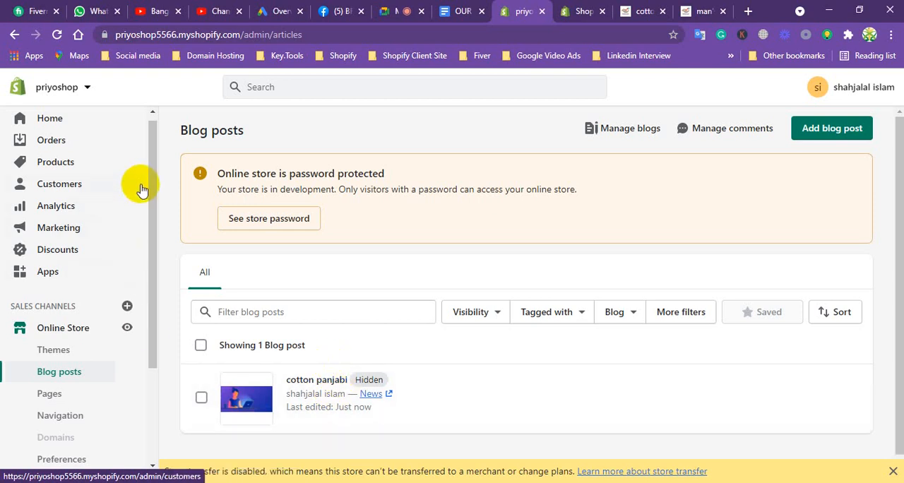
Switch to the Judge.me admin page, go to the Online Store themes and open the Debut theme for customization.
click(589, 11)
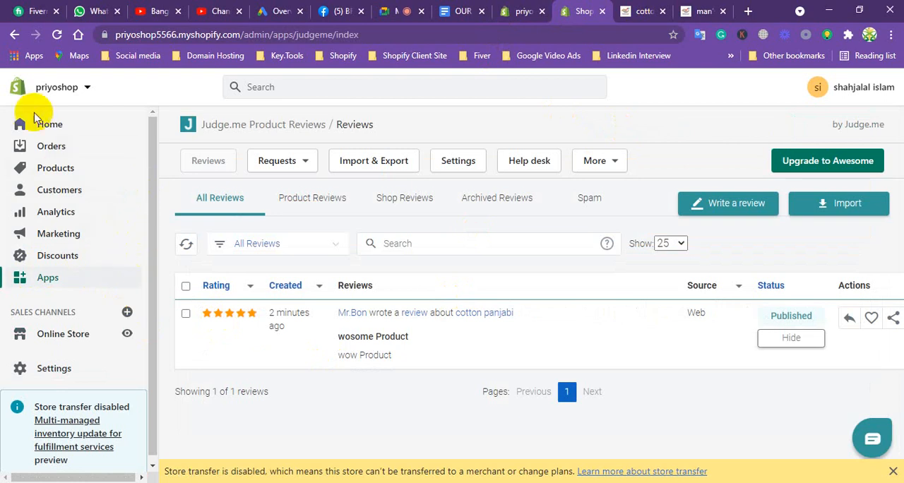
scroll(154, 162, down, 1)
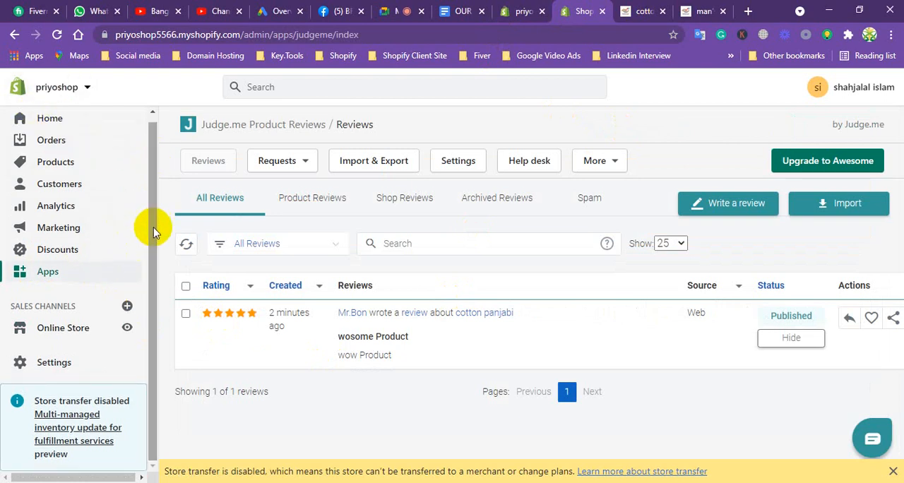
click(67, 331)
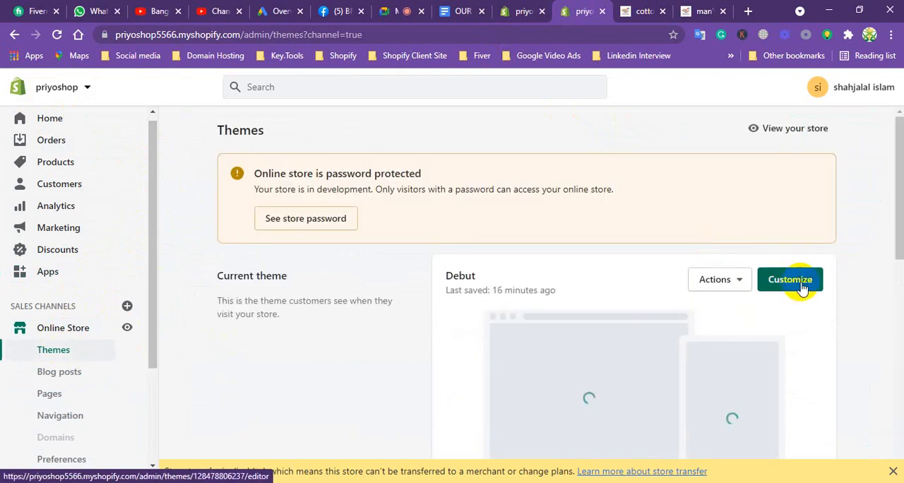
click(802, 285)
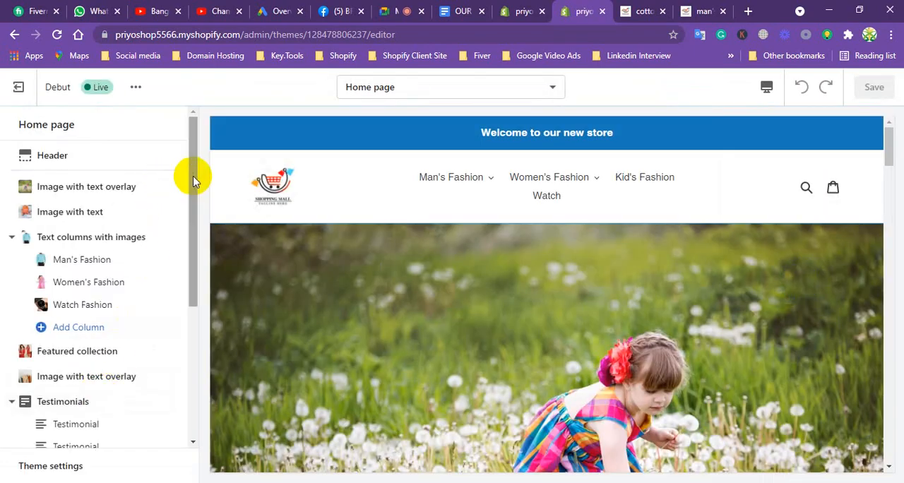
Add a Blog posts section below the Gallery section on the Debut theme's home page.
drag(193, 177, 181, 363)
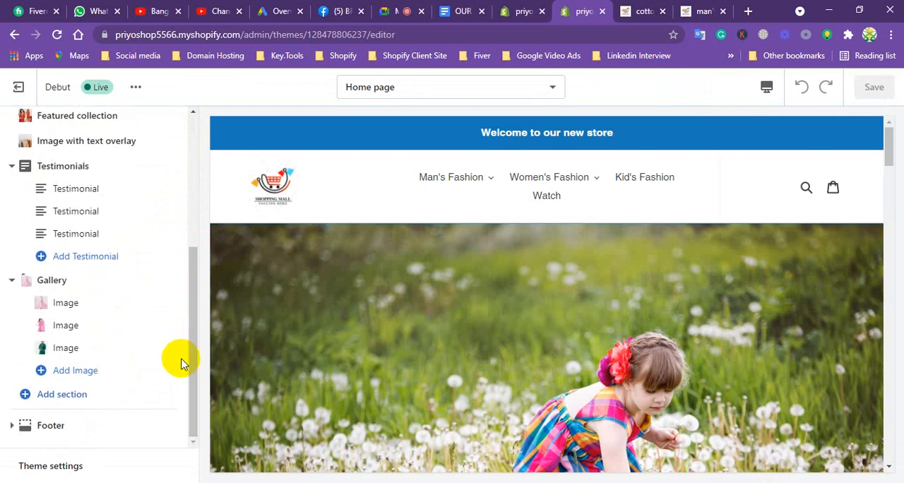
click(70, 399)
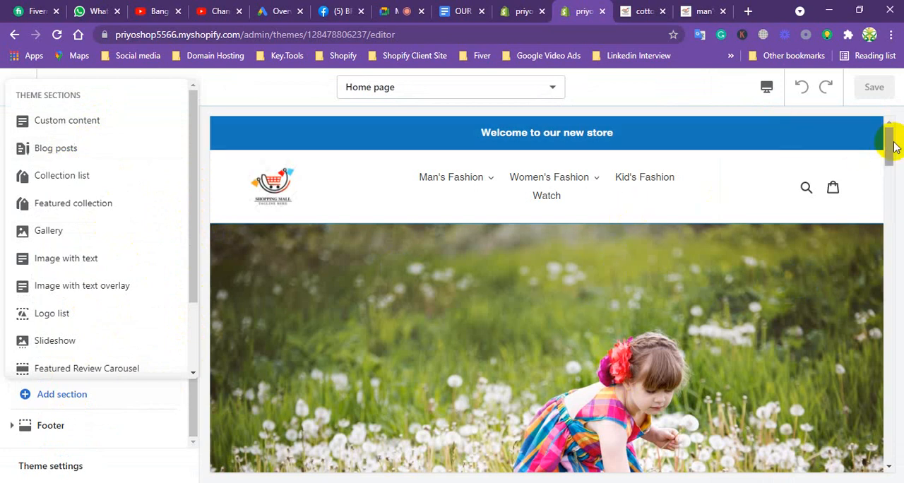
drag(891, 141, 876, 211)
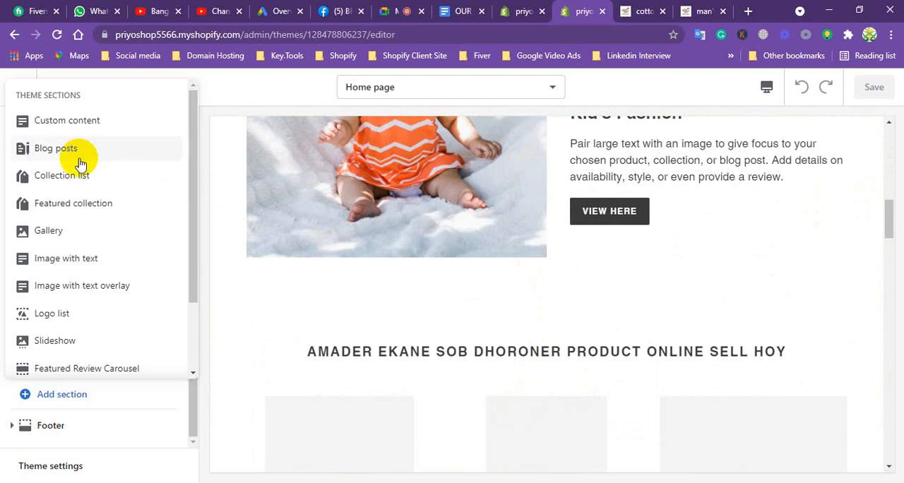
click(53, 153)
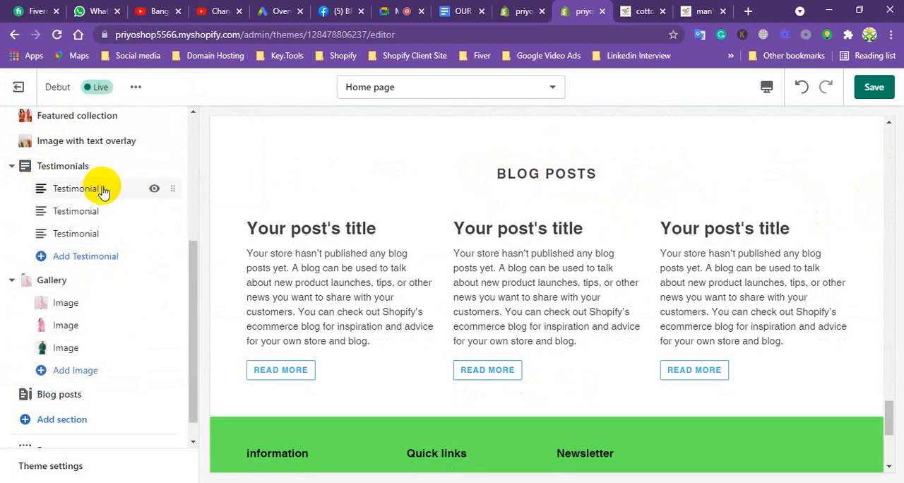
Open the settings of the home page's Blog posts section and try to change its assigned blog.
drag(196, 268, 197, 306)
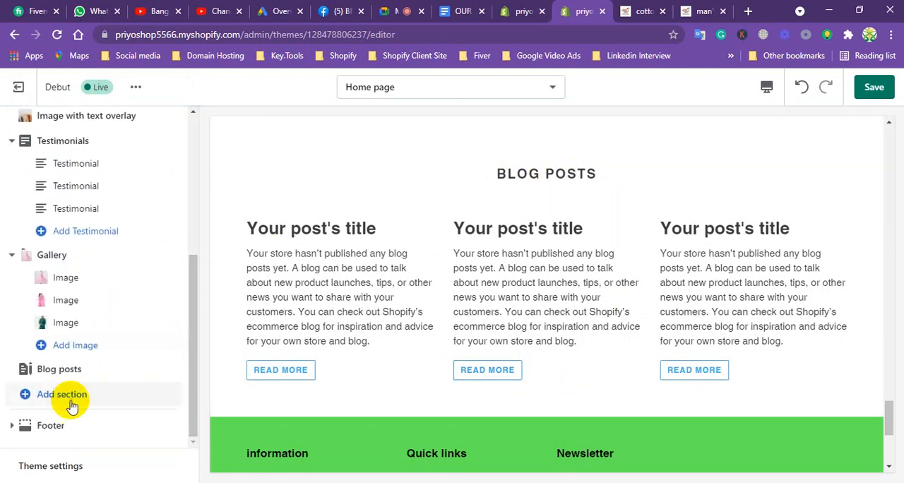
click(59, 372)
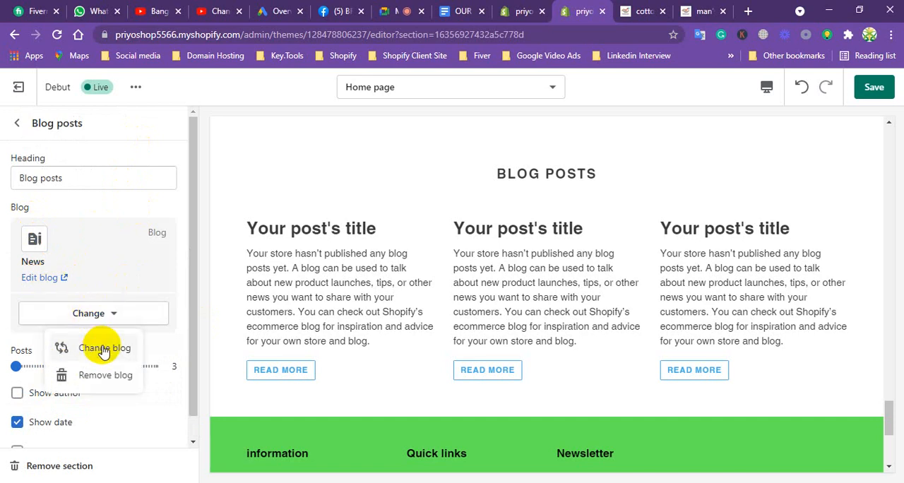
click(103, 352)
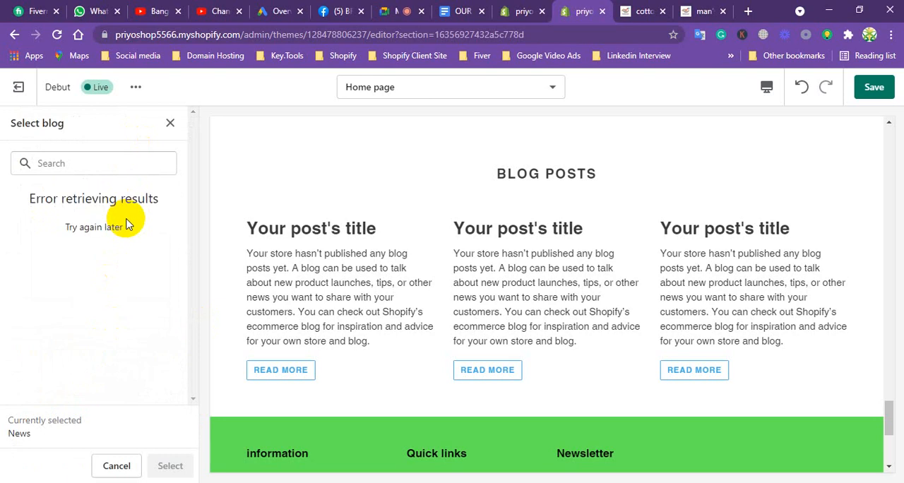
click(70, 164)
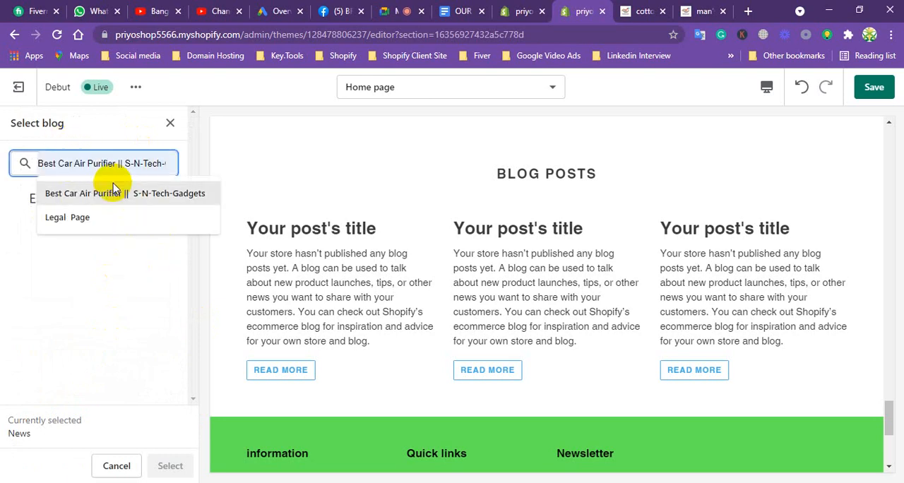
click(171, 123)
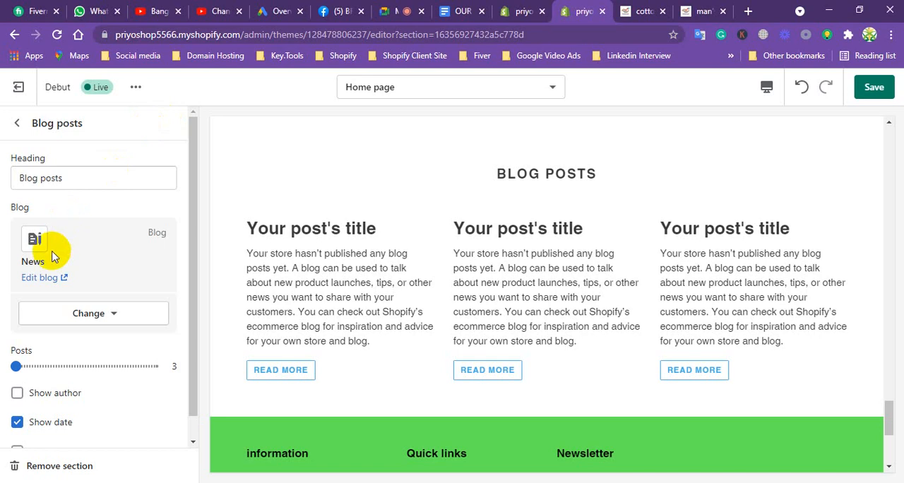
click(49, 278)
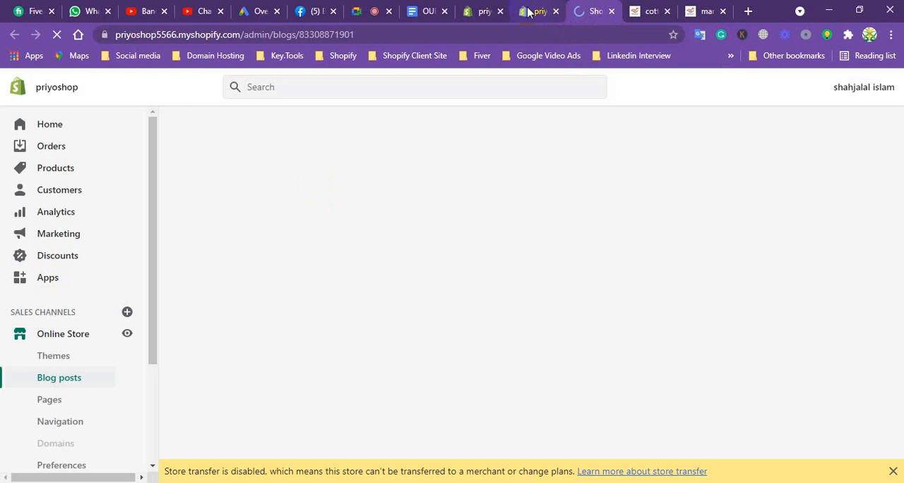
key(ctrl+w)
click(42, 279)
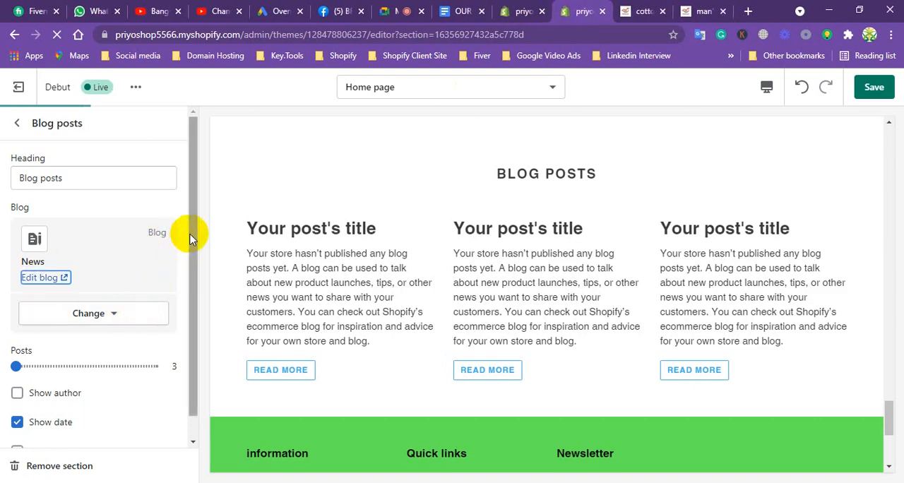
Remove the News blog from the Blog posts section and try to select a blog for it again.
drag(191, 236, 188, 272)
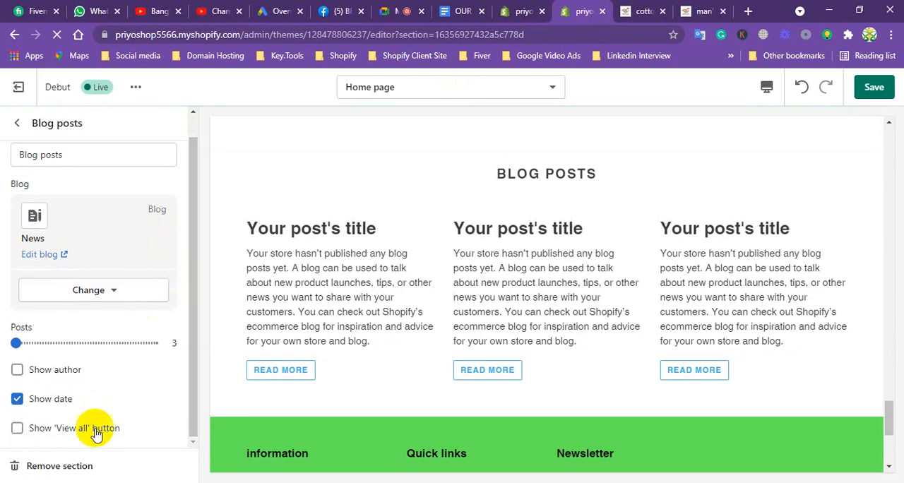
click(118, 293)
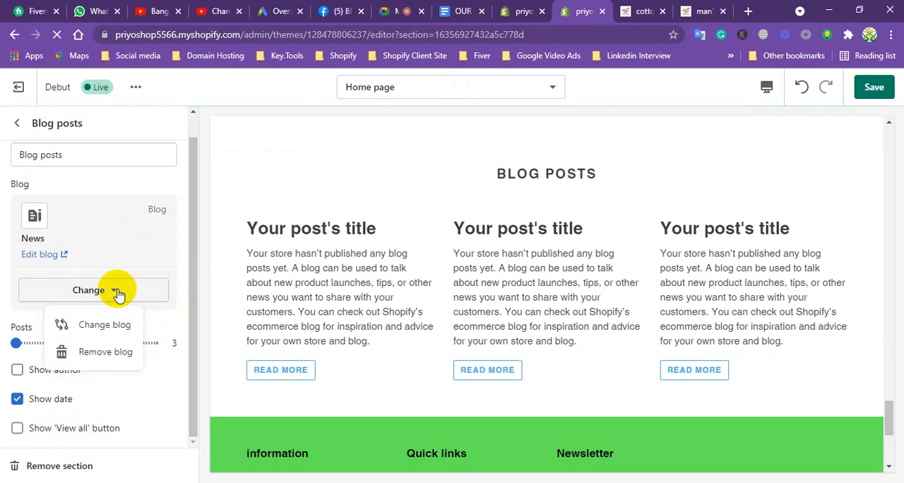
click(106, 353)
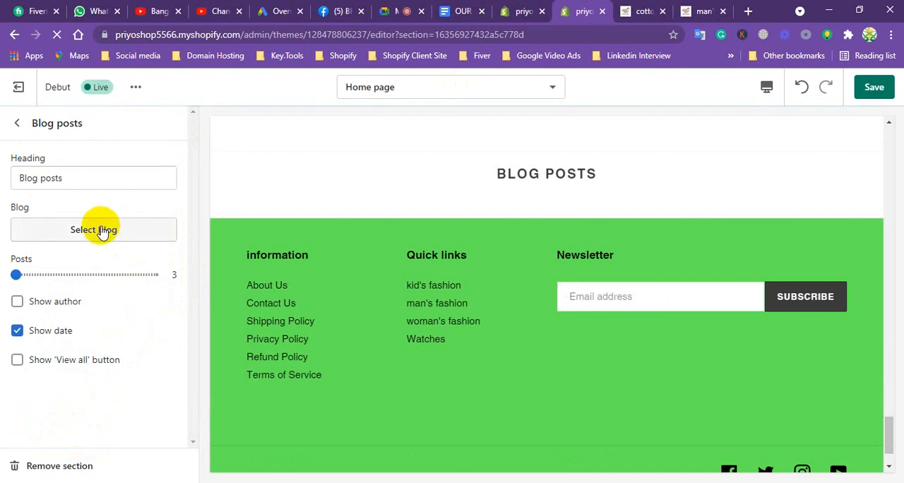
click(104, 227)
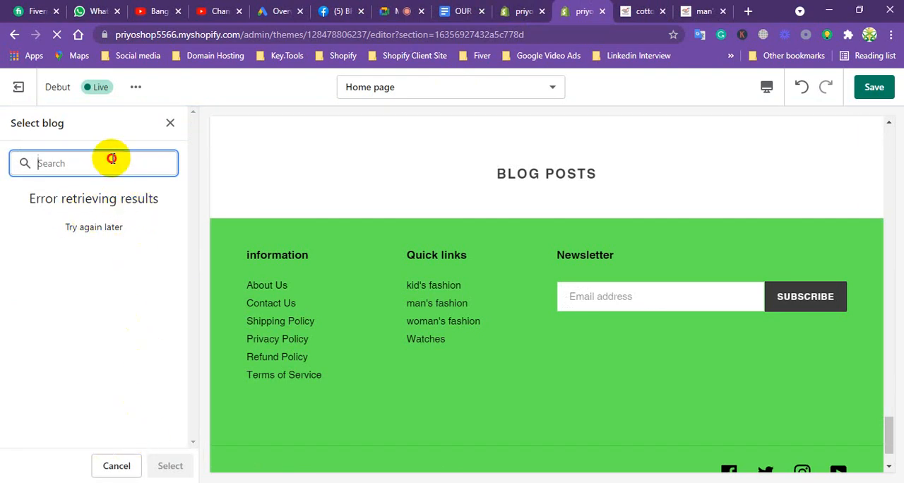
click(169, 124)
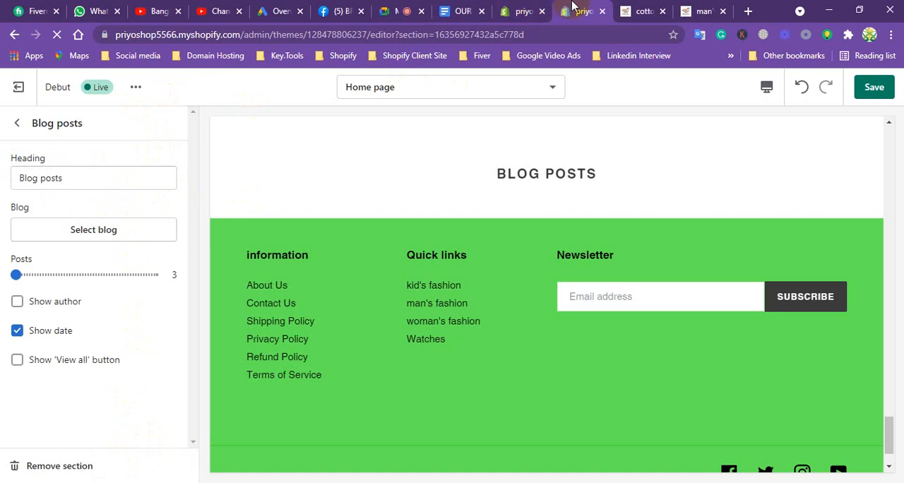
Open the cotton panjabi post from the admin's Blog posts list, set its visibility to Visible and save it.
click(638, 9)
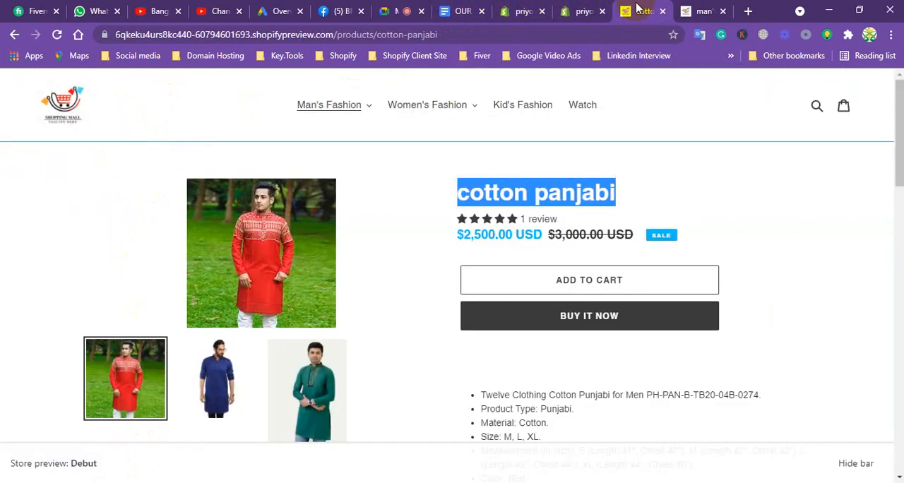
click(576, 9)
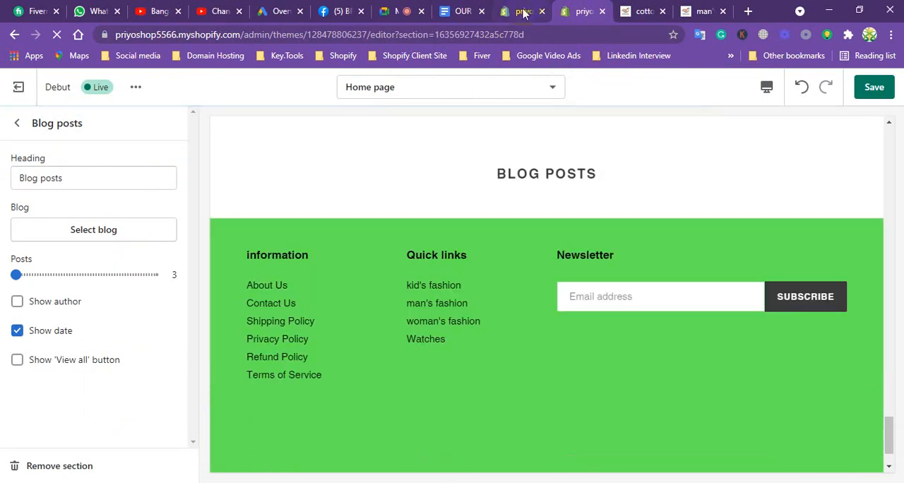
click(521, 11)
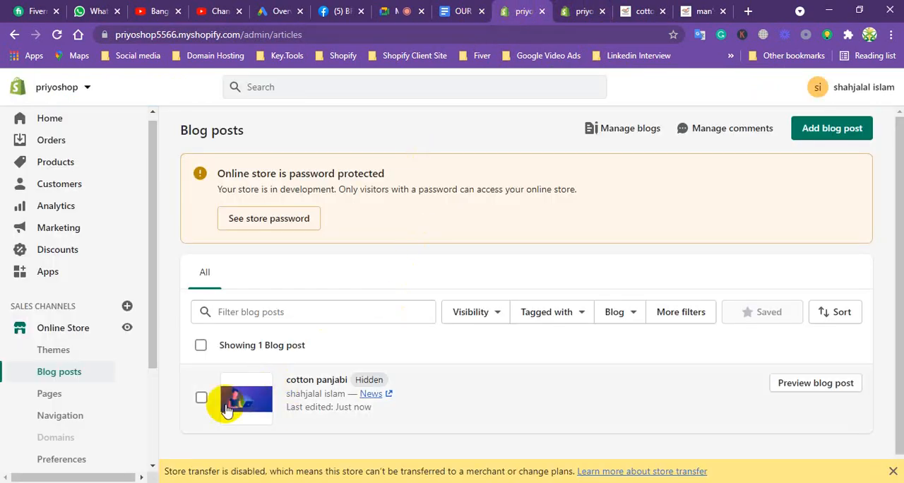
click(202, 397)
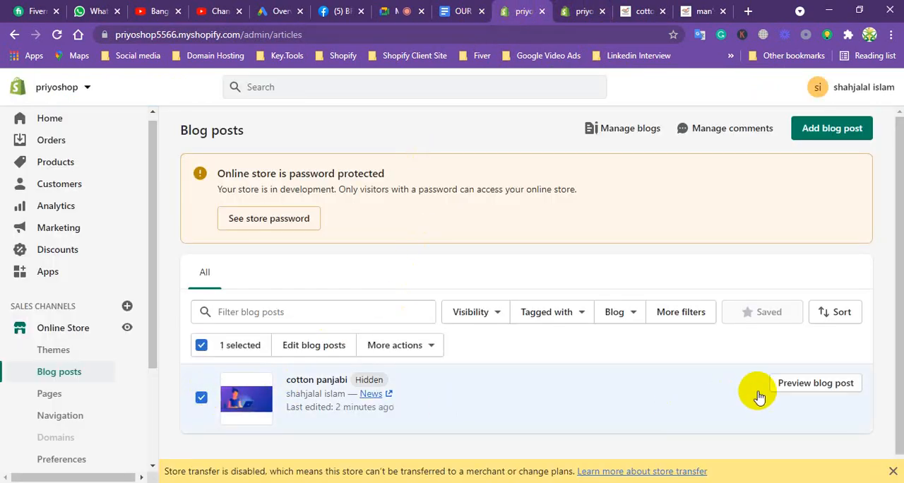
drag(894, 115, 890, 222)
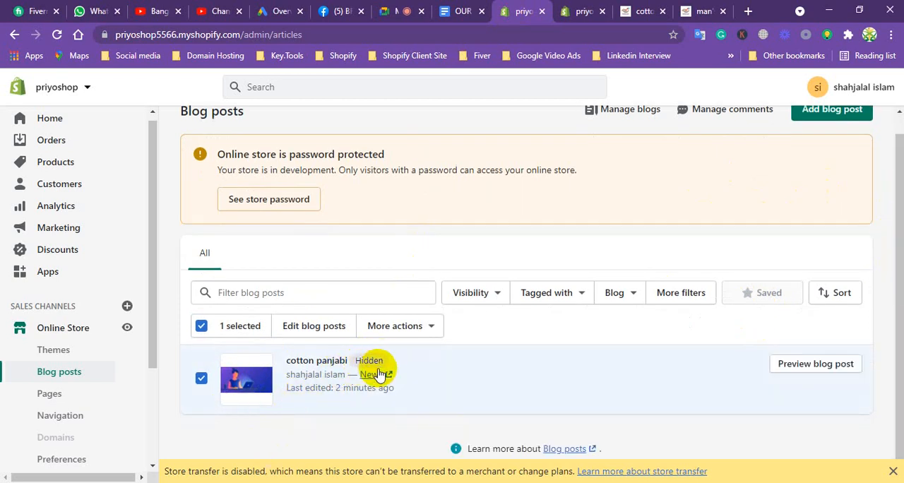
click(332, 361)
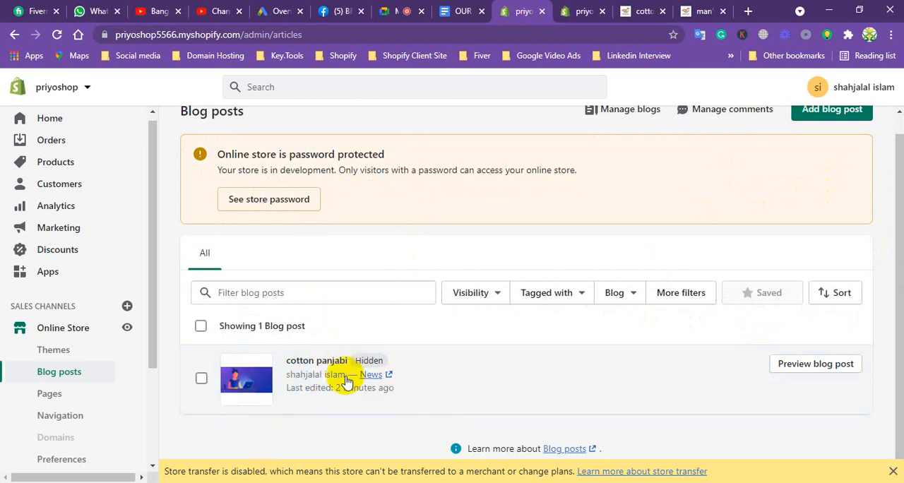
click(238, 383)
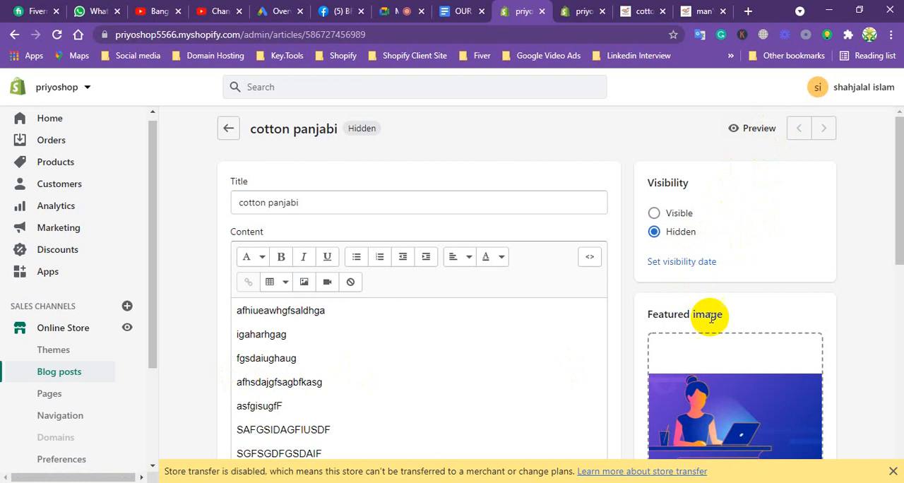
click(657, 213)
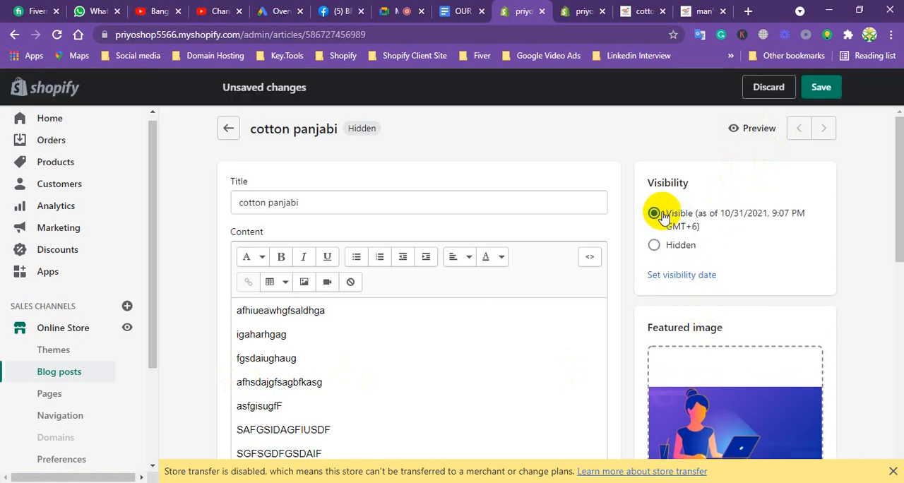
click(818, 87)
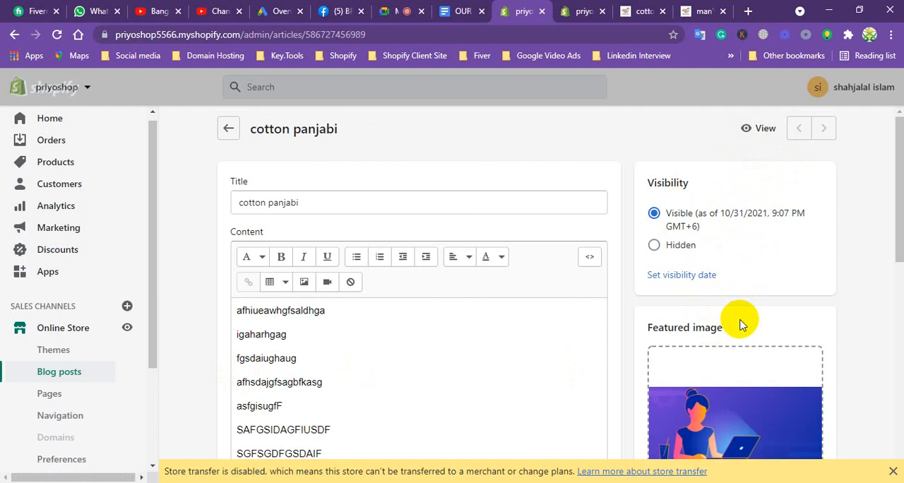
View the cotton panjabi blog post in the storefront and look through its content, share options and comment form.
click(762, 129)
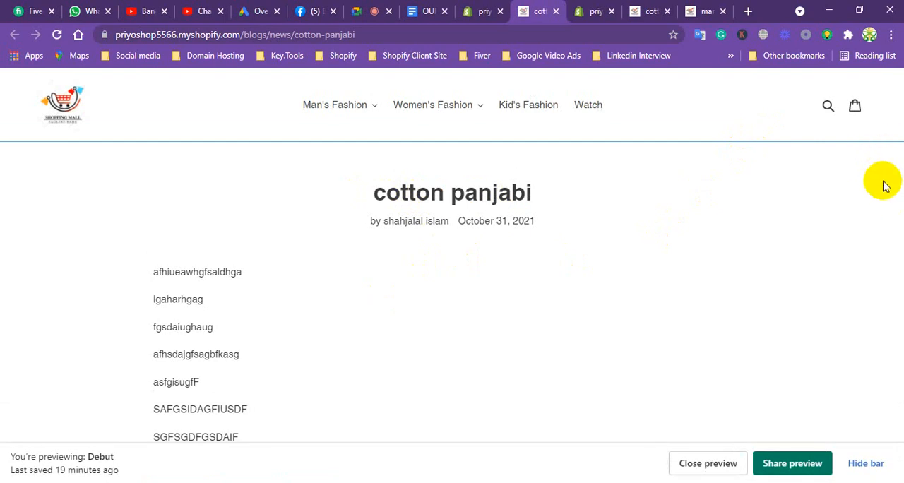
scroll(821, 307, down, 1)
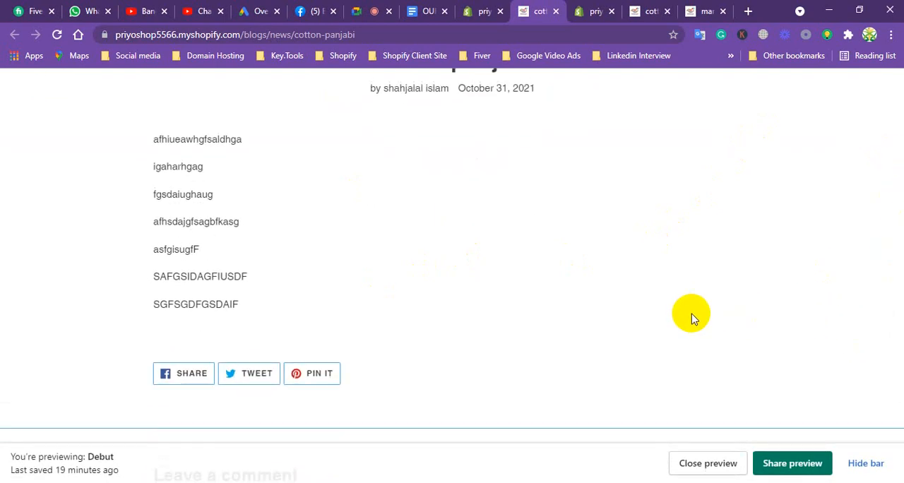
scroll(550, 339, down, 2)
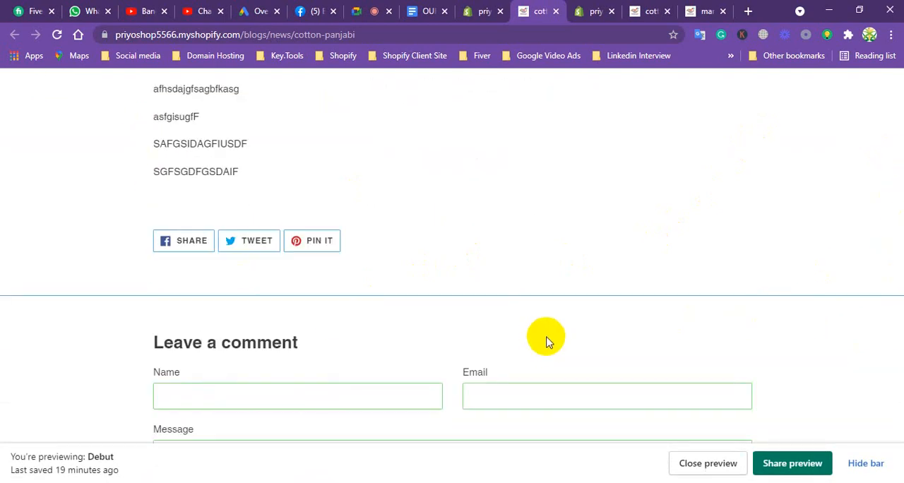
scroll(540, 354, up, 2)
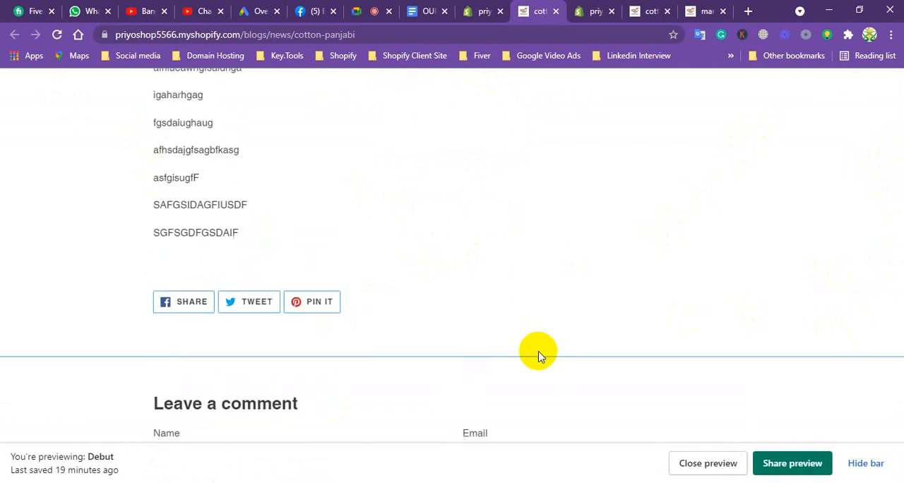
scroll(533, 361, down, 2)
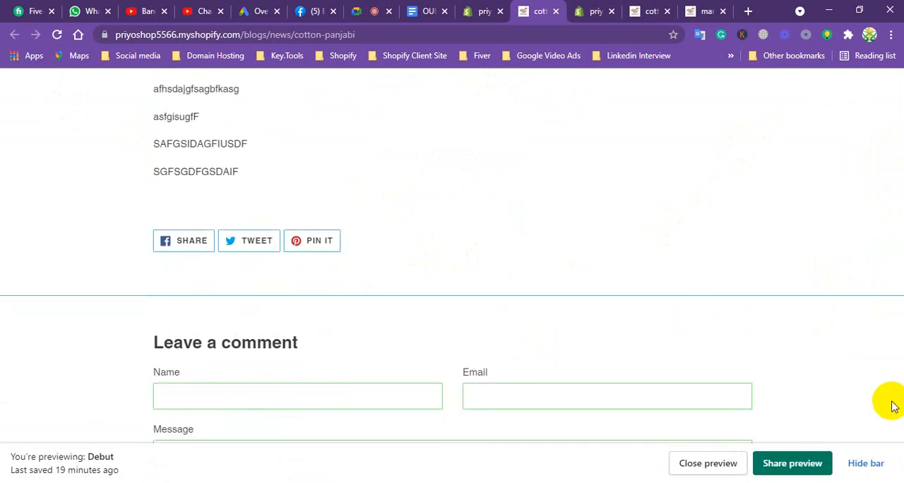
scroll(438, 180, down, 1)
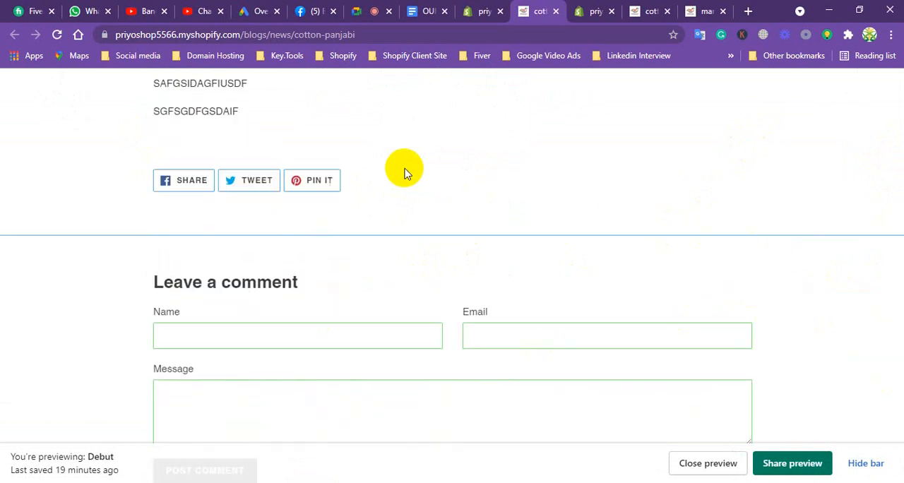
scroll(424, 180, up, 1)
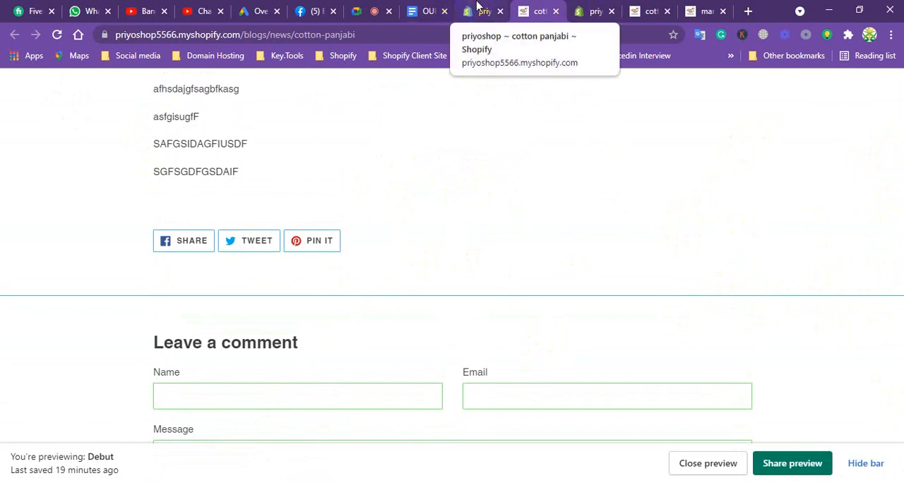
Return to the Debut theme editor and open the blog search for the Blog posts section.
click(475, 7)
click(593, 8)
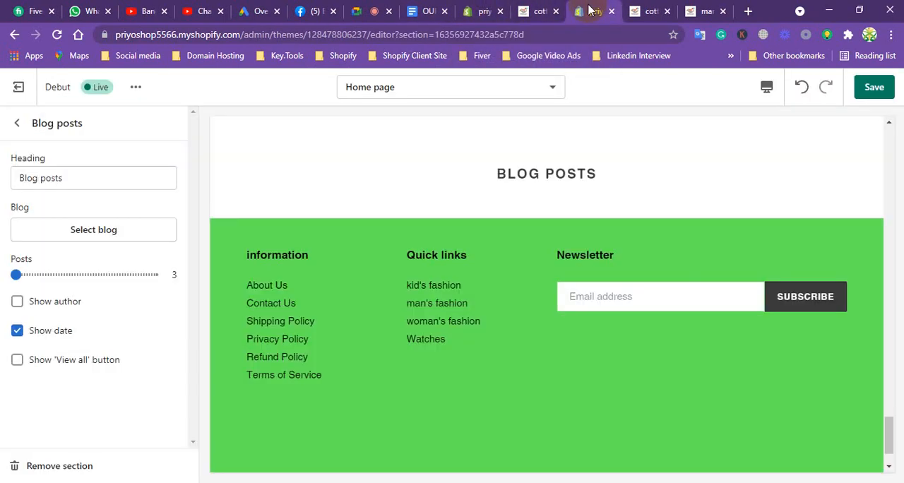
click(89, 226)
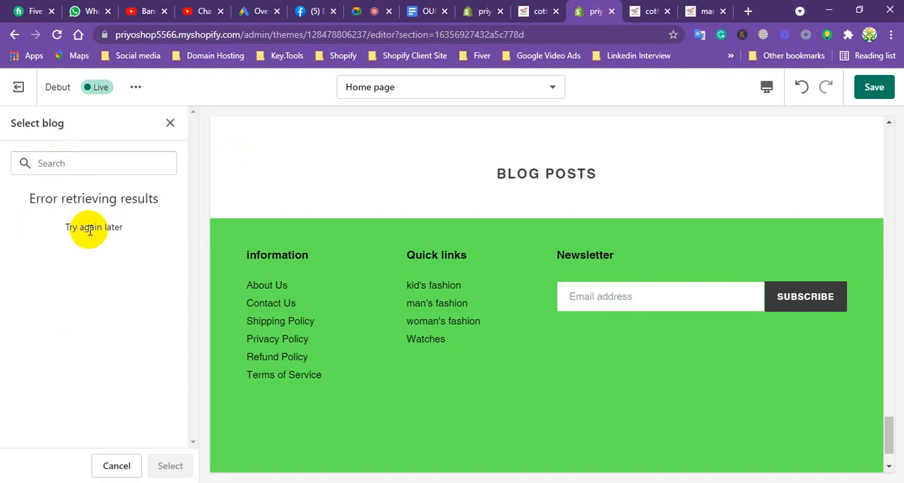
click(99, 168)
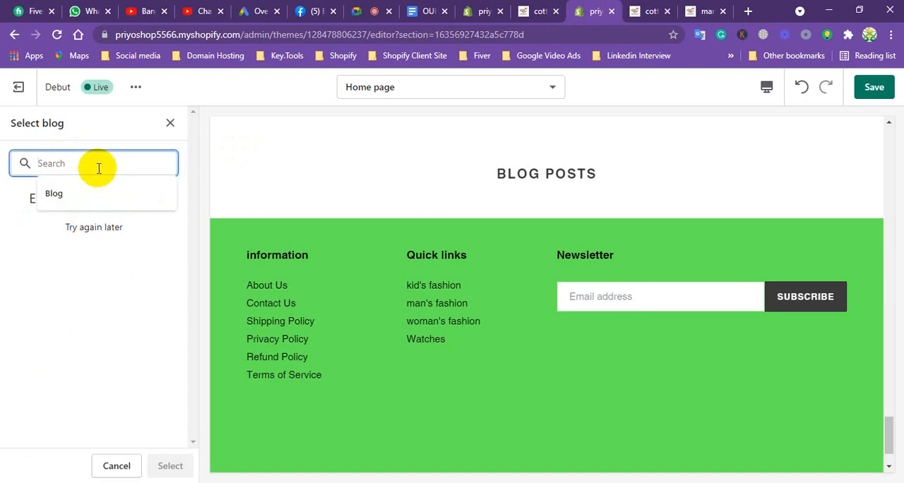
Copy the web address of the cotton panjabi blog post's storefront page and return to the theme editor's blog selection.
click(539, 12)
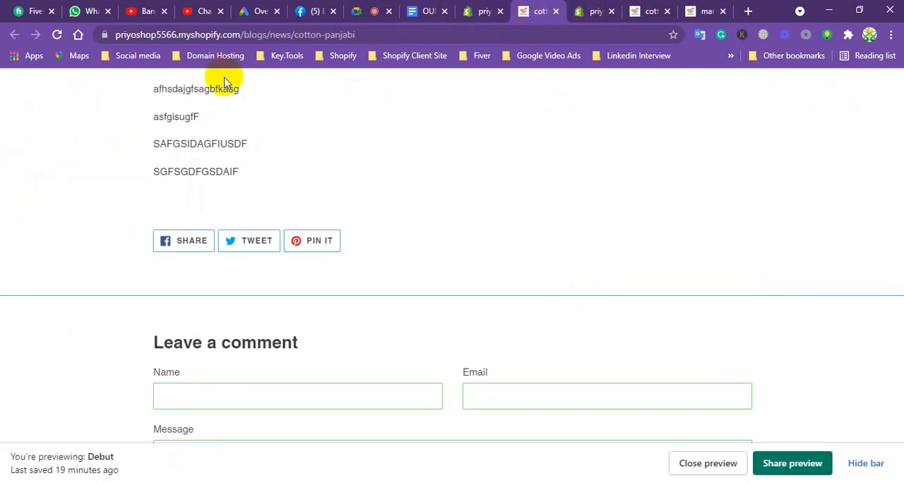
click(271, 35)
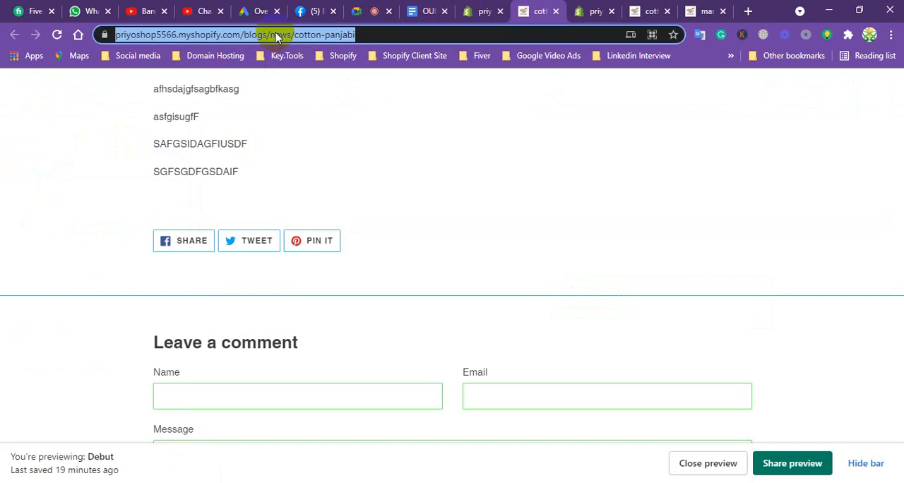
right_click(277, 36)
click(308, 126)
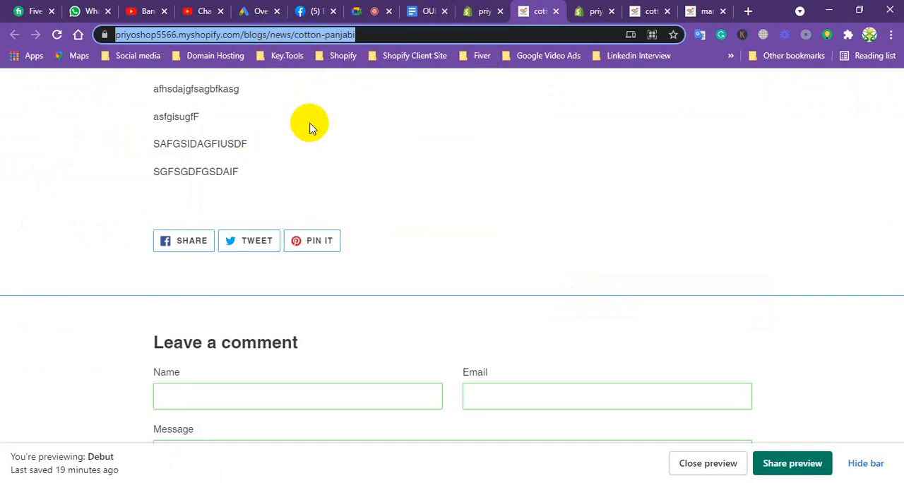
click(593, 12)
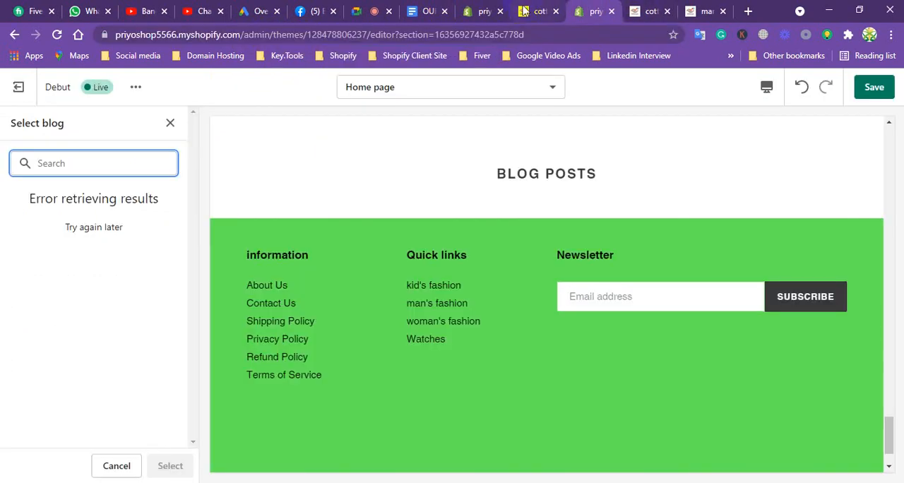
Try to find a blog by the cotton panjabi post's copied web address or by creating a blog, and clear the search.
click(483, 12)
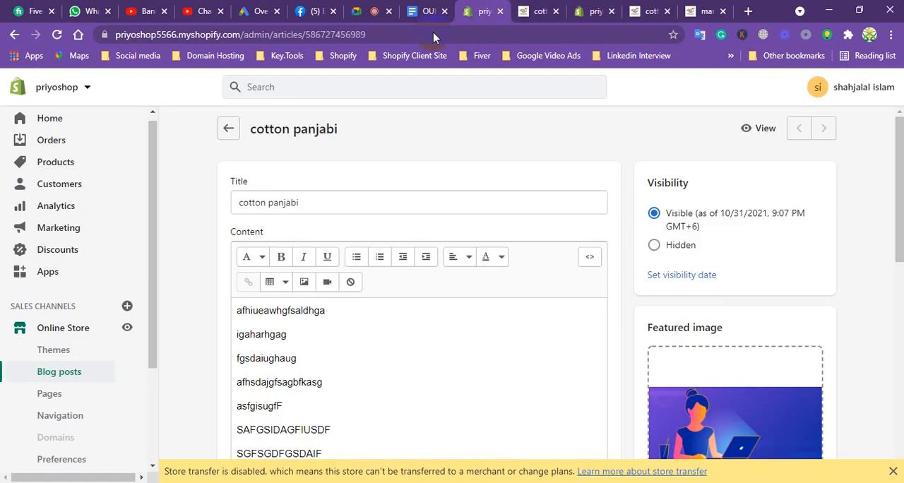
click(539, 11)
click(595, 12)
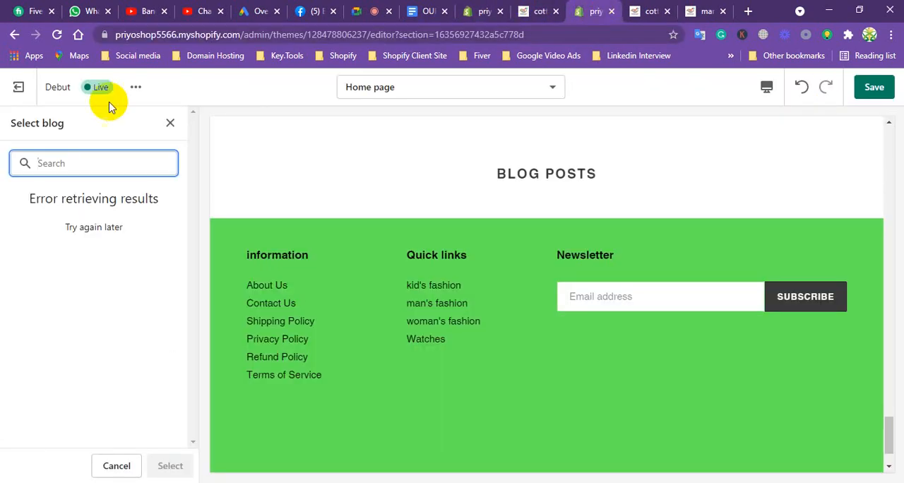
key(ctrl+v)
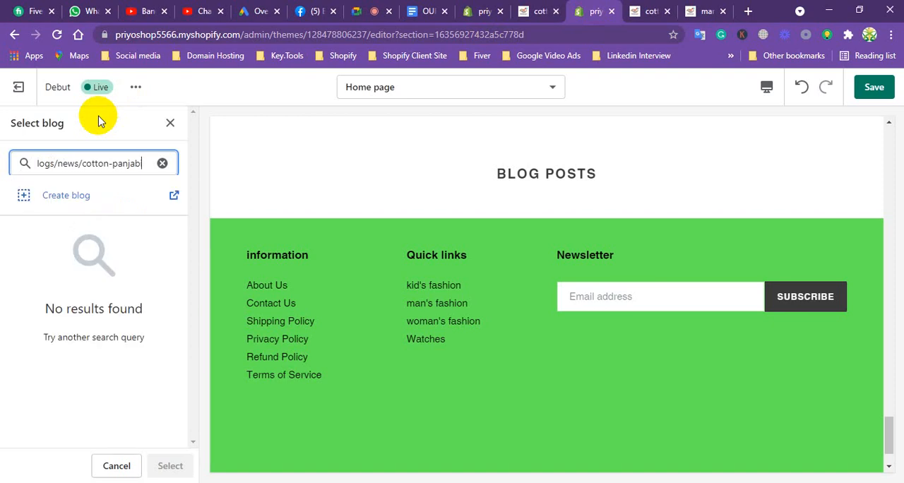
click(74, 197)
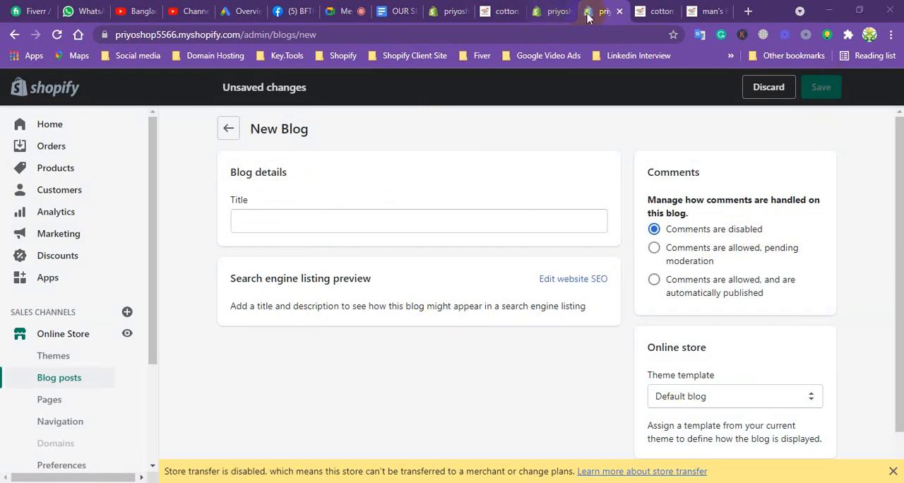
click(620, 11)
click(515, 108)
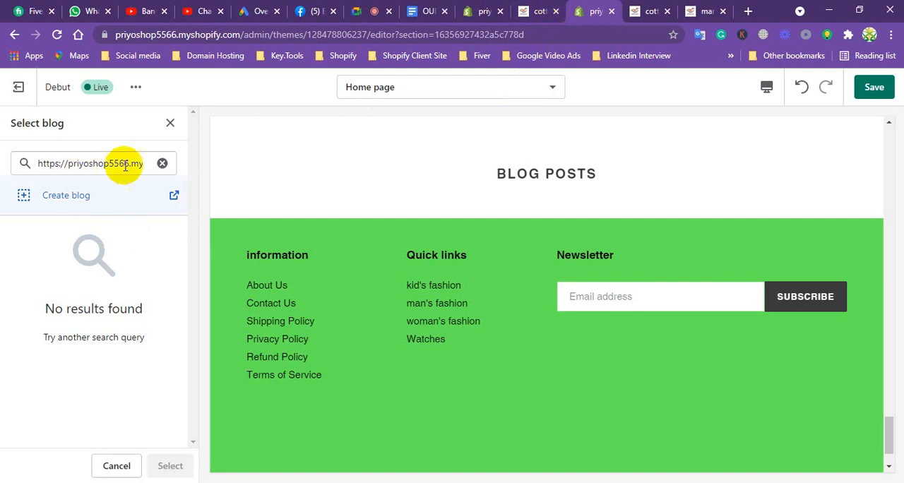
click(161, 164)
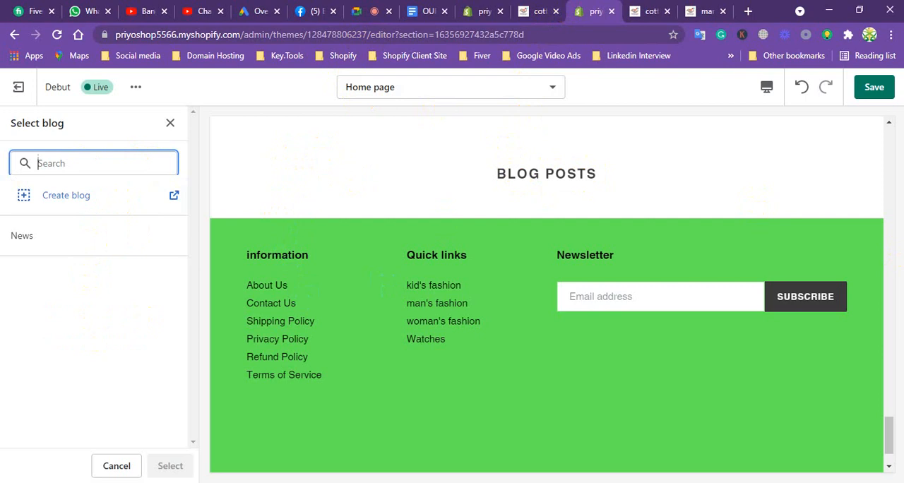
Look over the home page preview and leave the Blog posts section settings without selecting a blog.
drag(891, 439, 863, 161)
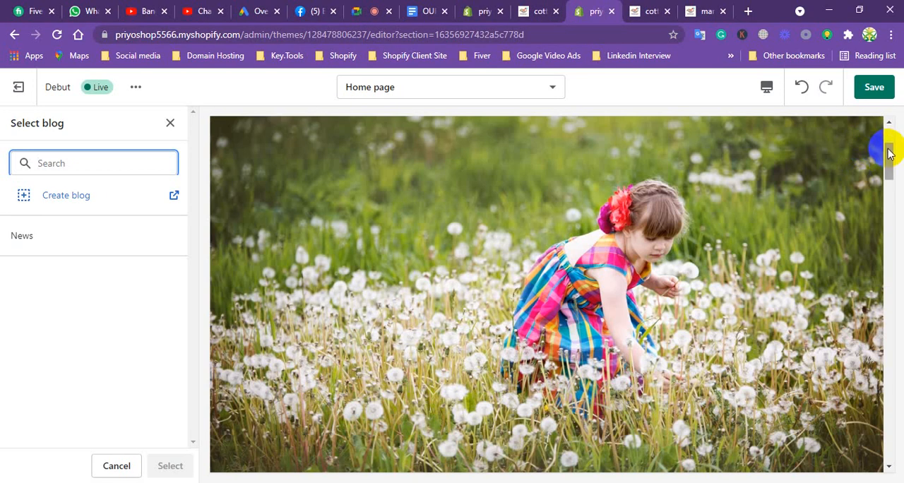
drag(889, 149, 867, 422)
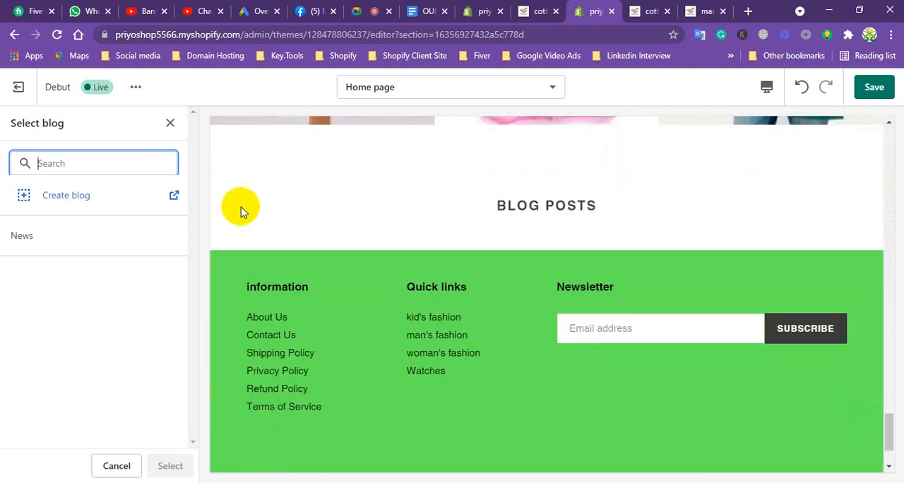
click(171, 123)
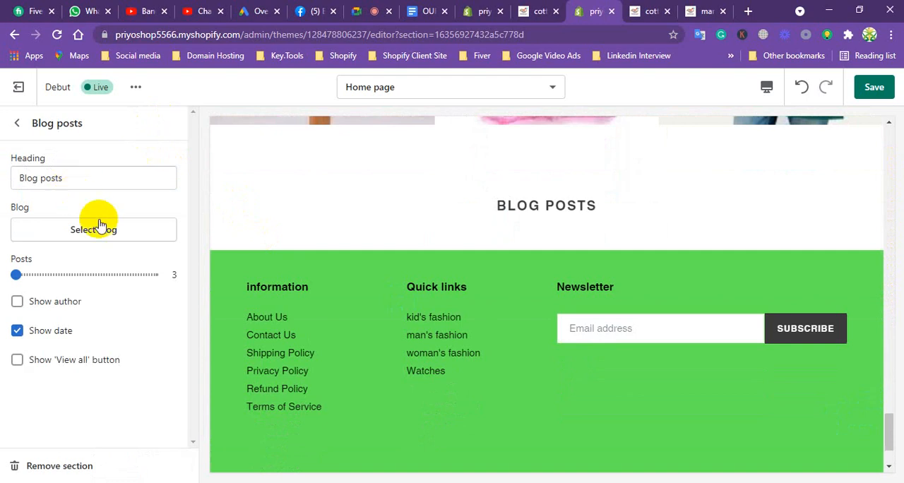
click(17, 121)
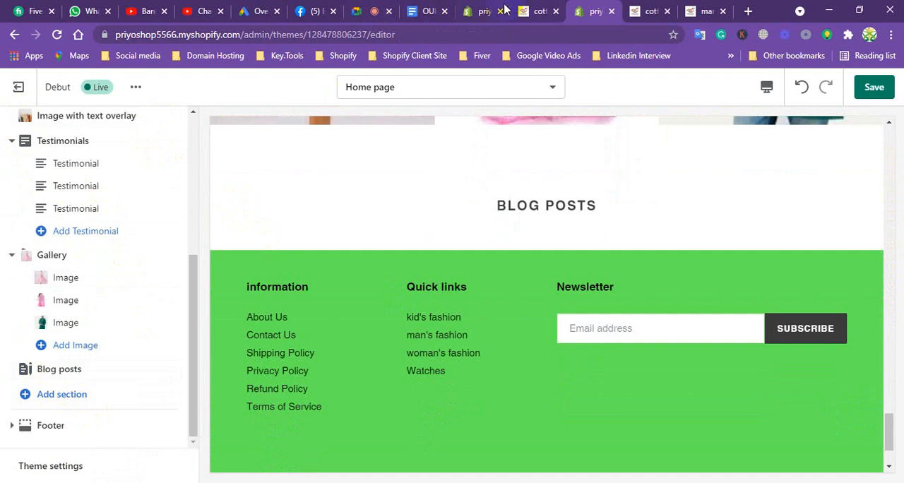
Switch to the services document and highlight the words "Finding Shopify Payment Providers".
click(428, 11)
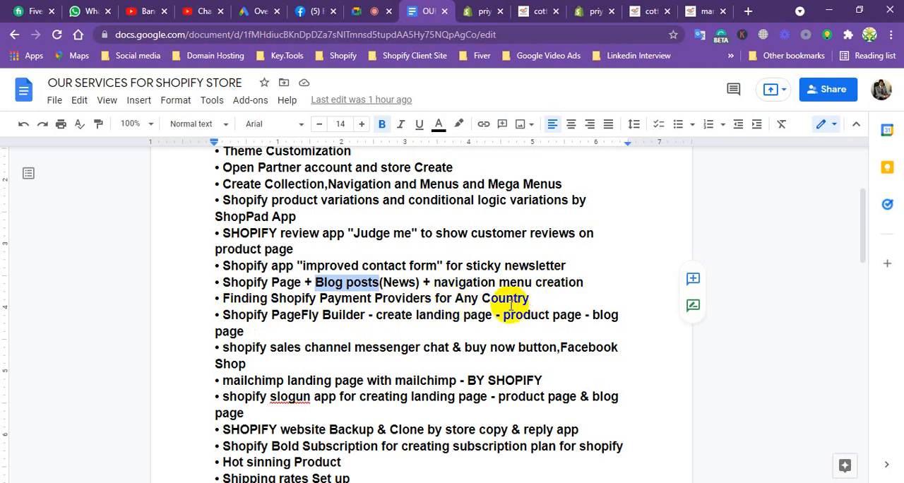
click(223, 299)
drag(223, 299, 452, 298)
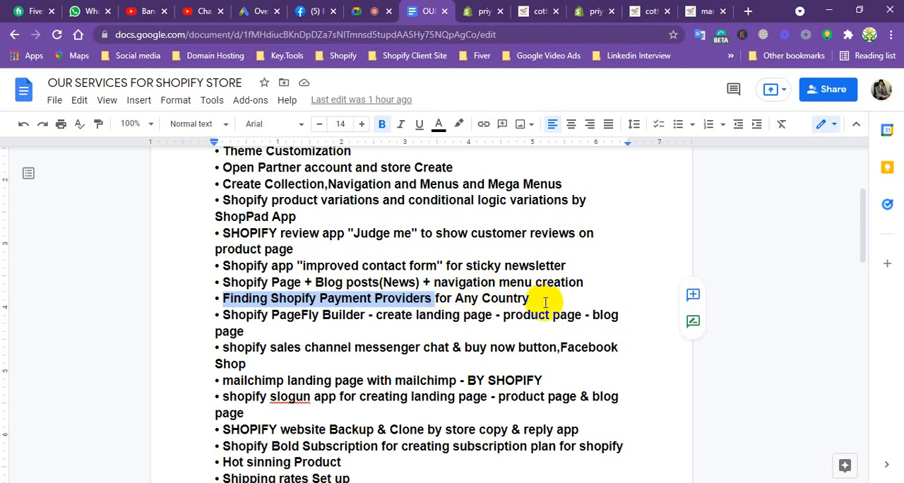
Return to the store admin, open the Payments settings and dismiss the store transfer notice.
click(480, 7)
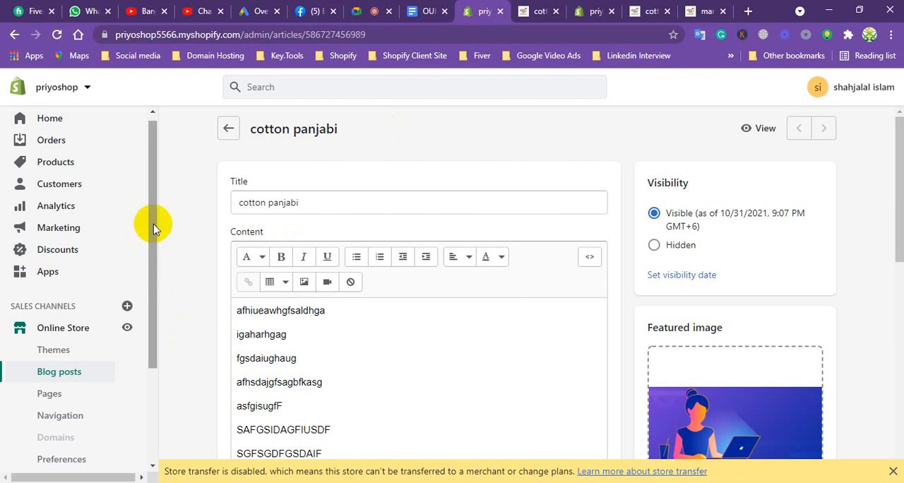
drag(151, 223, 137, 346)
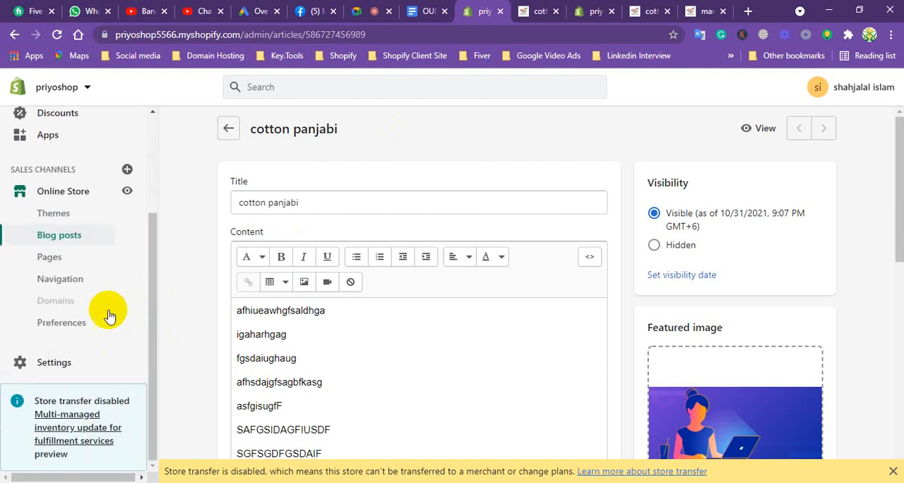
click(47, 364)
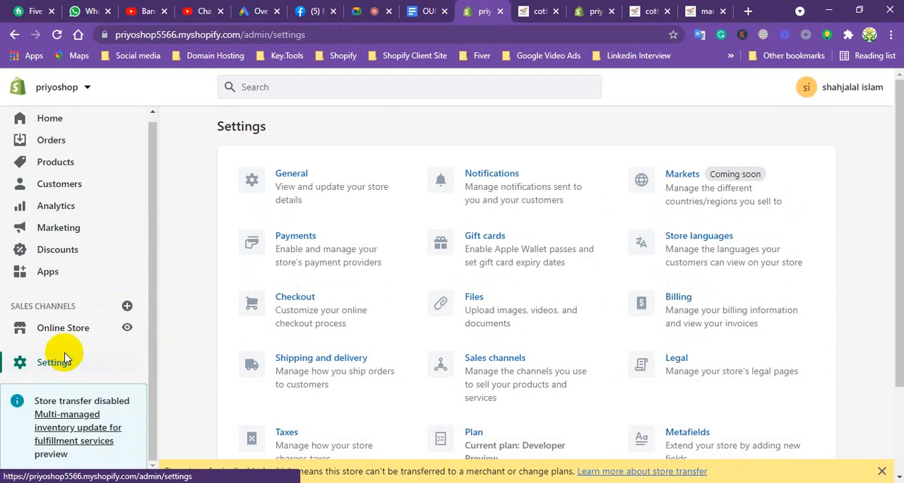
click(295, 245)
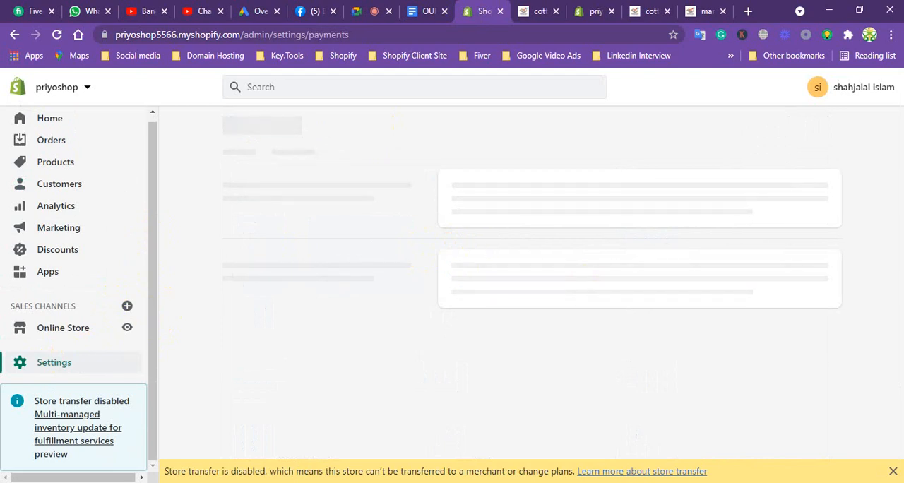
click(892, 471)
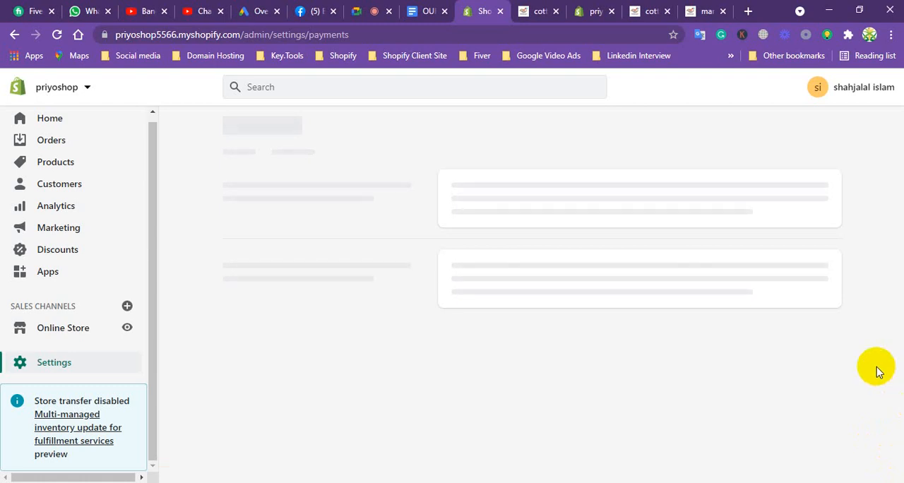
click(423, 5)
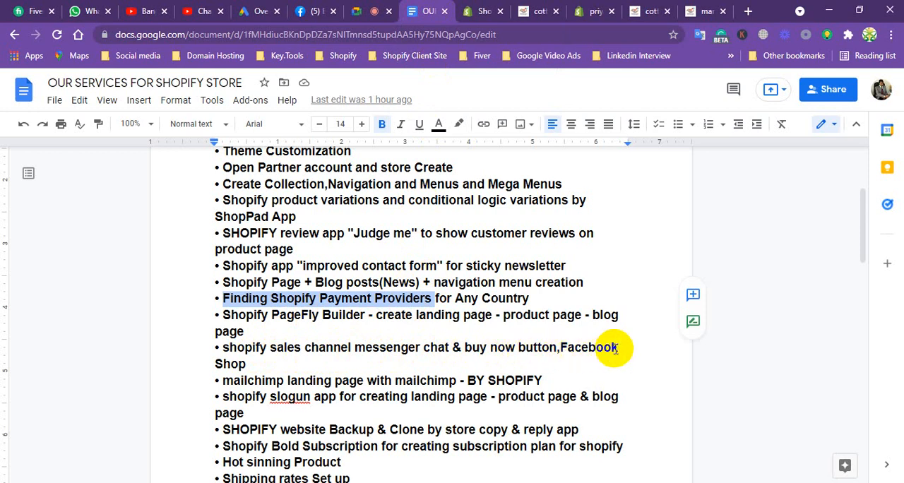
click(485, 12)
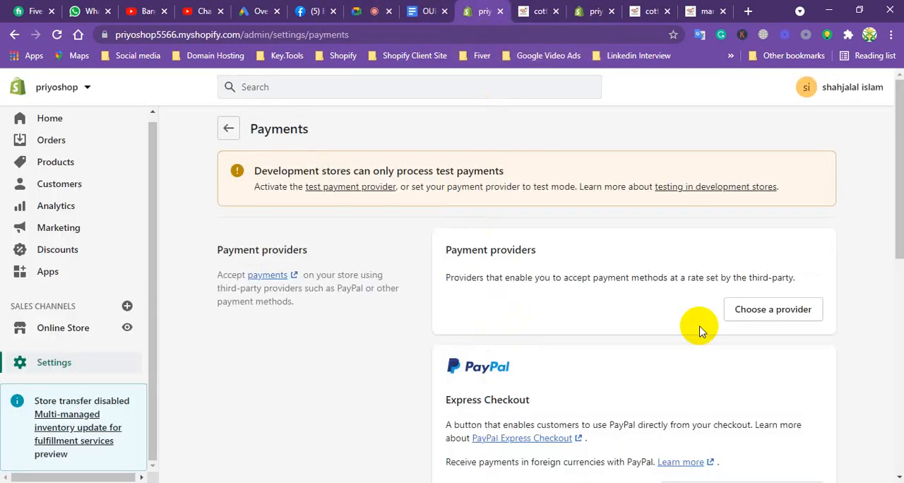
View the available manual payment methods on the Payments page and open the alternative payment providers list.
drag(891, 136, 901, 334)
drag(901, 341, 901, 354)
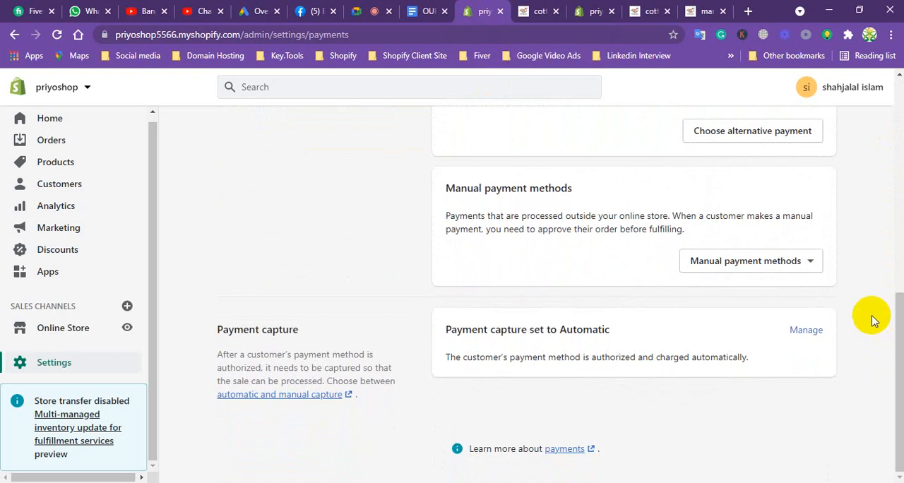
click(746, 264)
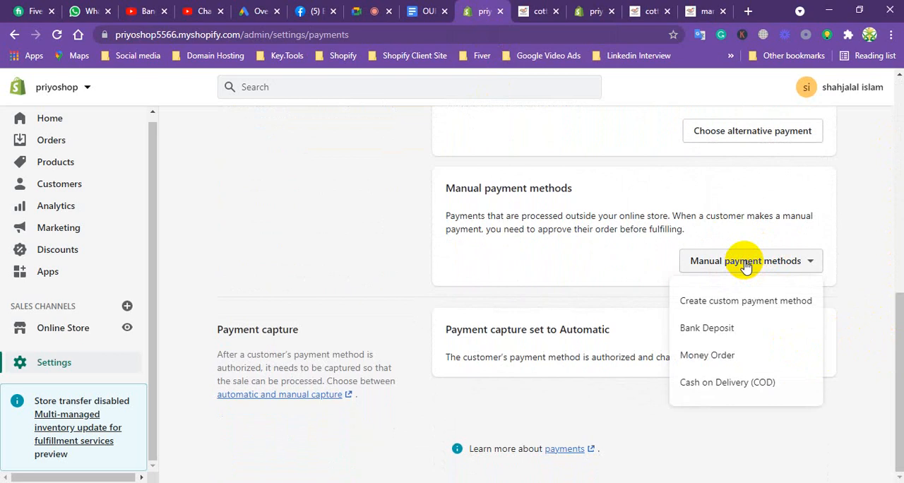
click(599, 277)
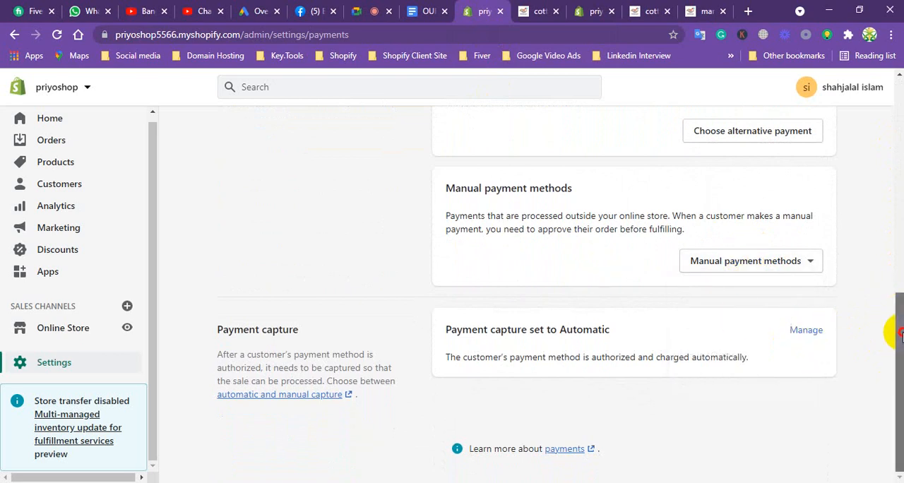
drag(890, 329, 895, 238)
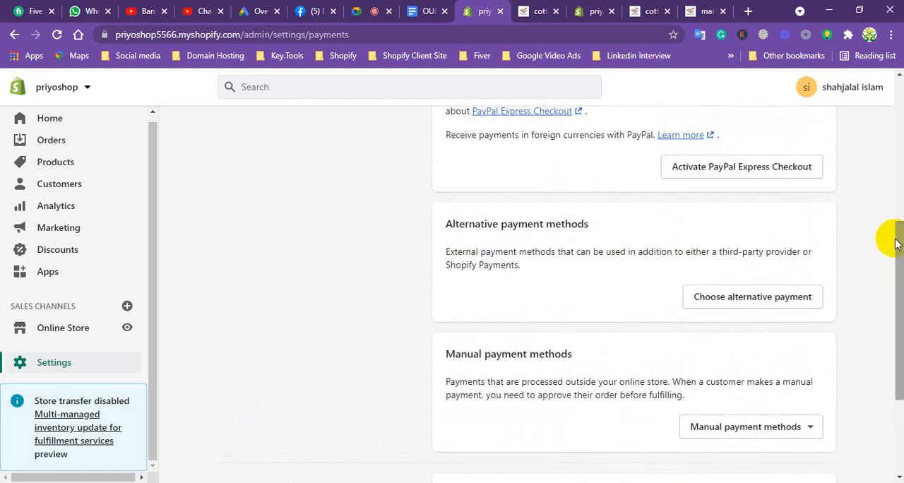
click(749, 299)
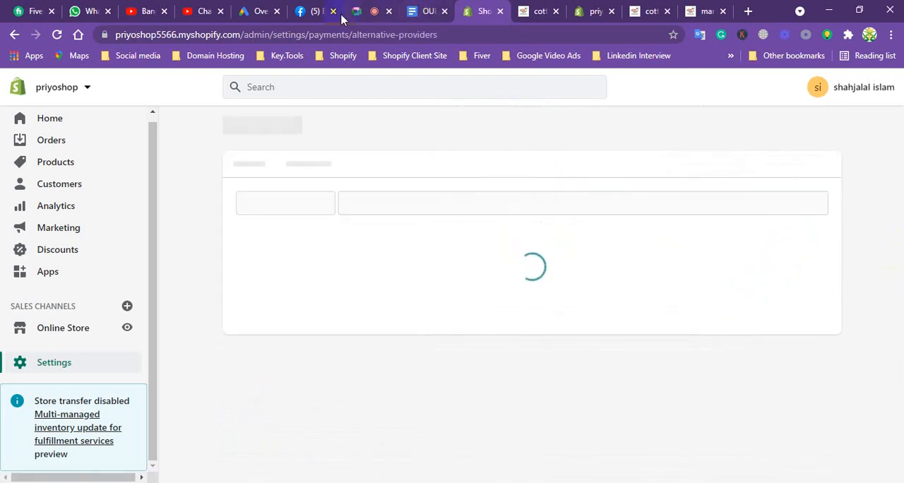
Switch to the Google Meet call, admit the waiting participant and return to the alternative payment providers in the store admin.
click(364, 7)
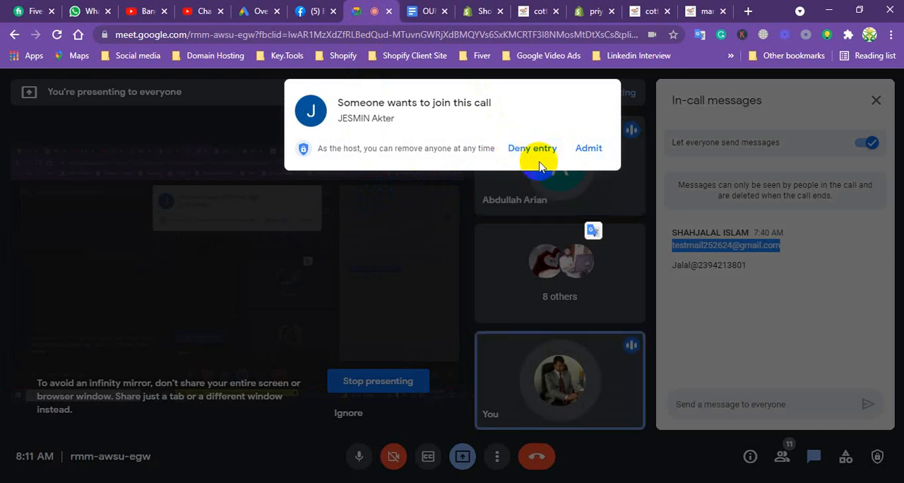
click(587, 149)
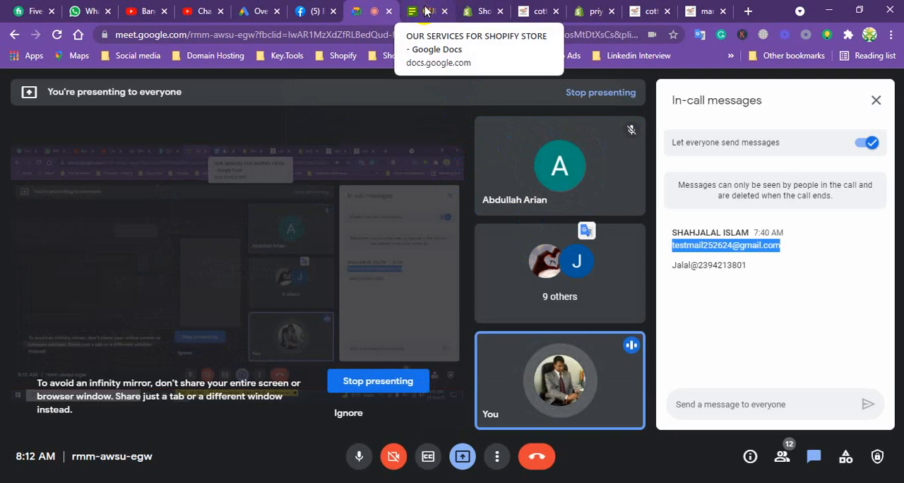
click(481, 11)
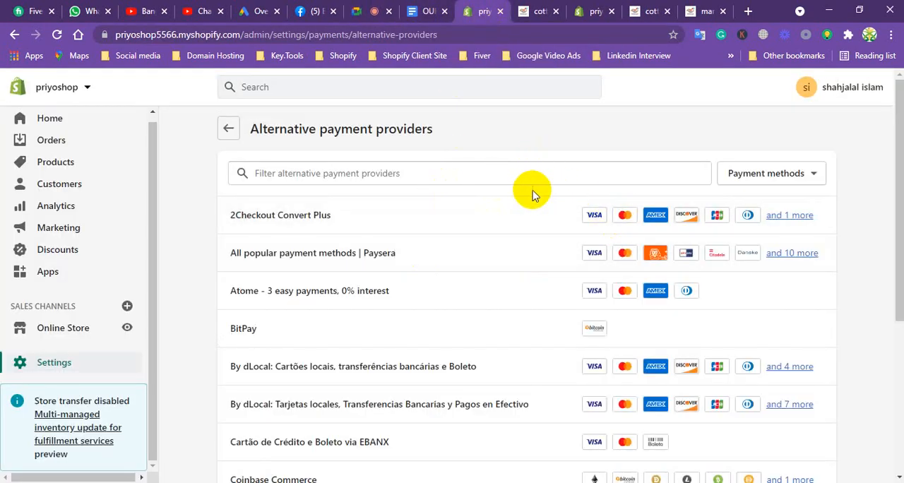
Look through the alternative payment providers and the payment methods each one supports.
mouse_move(897, 134)
mouse_down()
mouse_move(879, 309)
mouse_move(851, 206)
mouse_up()
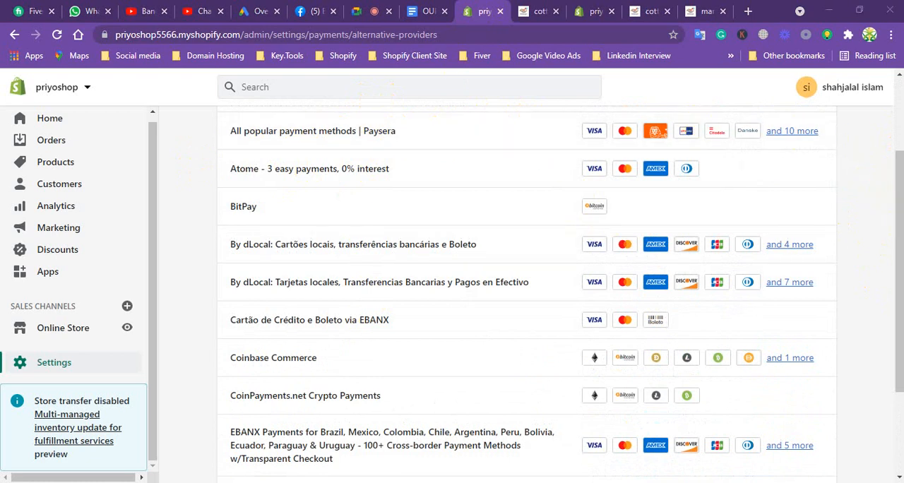
scroll(900, 215, up, 2)
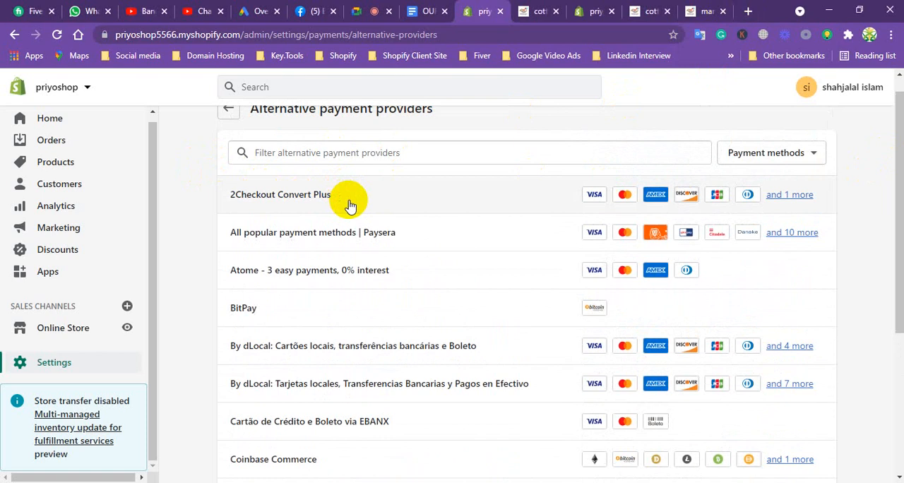
drag(895, 148, 896, 185)
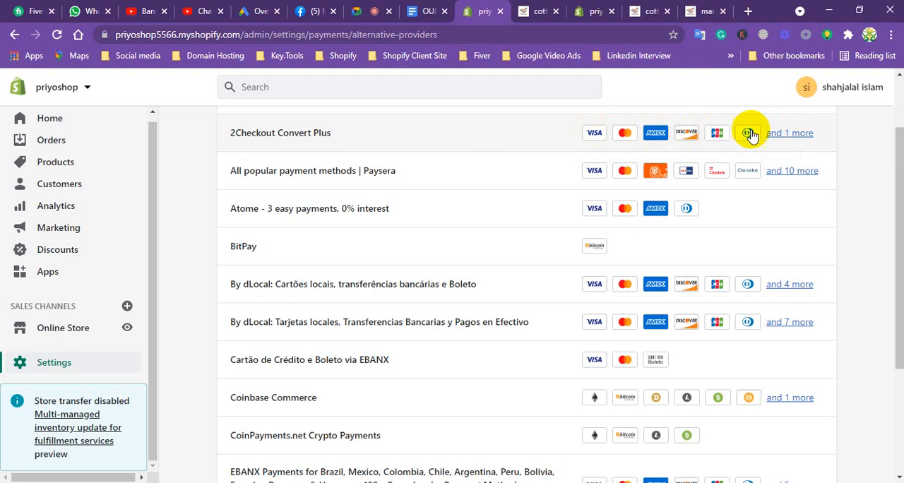
drag(899, 167, 896, 104)
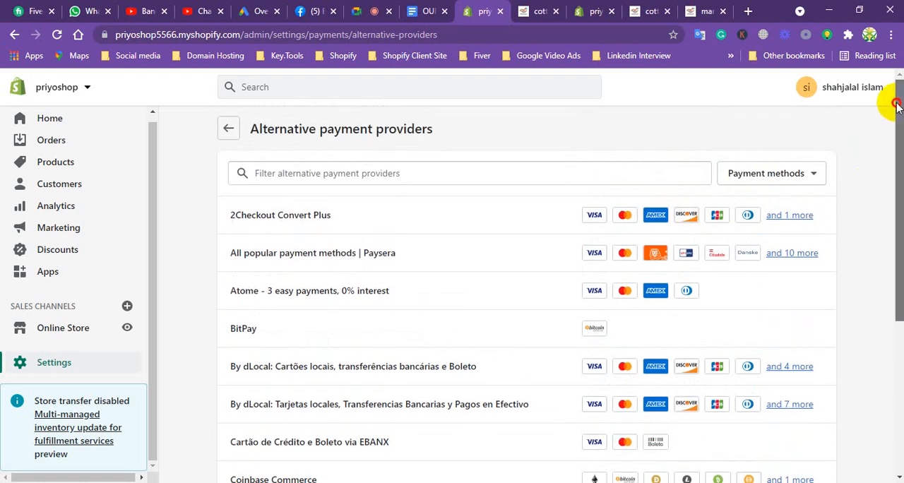
Return to the Payments settings, view the automatic and manual payment capture options and cancel without changing them.
click(231, 130)
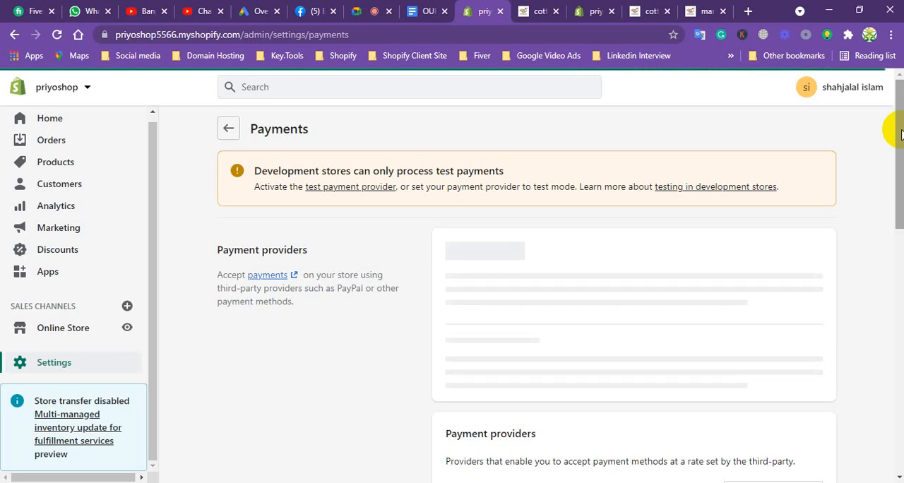
drag(900, 134, 879, 323)
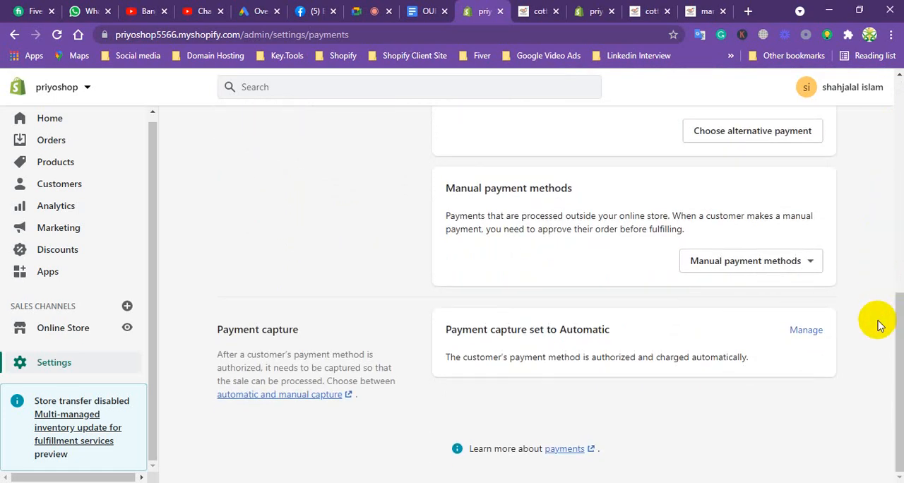
click(803, 331)
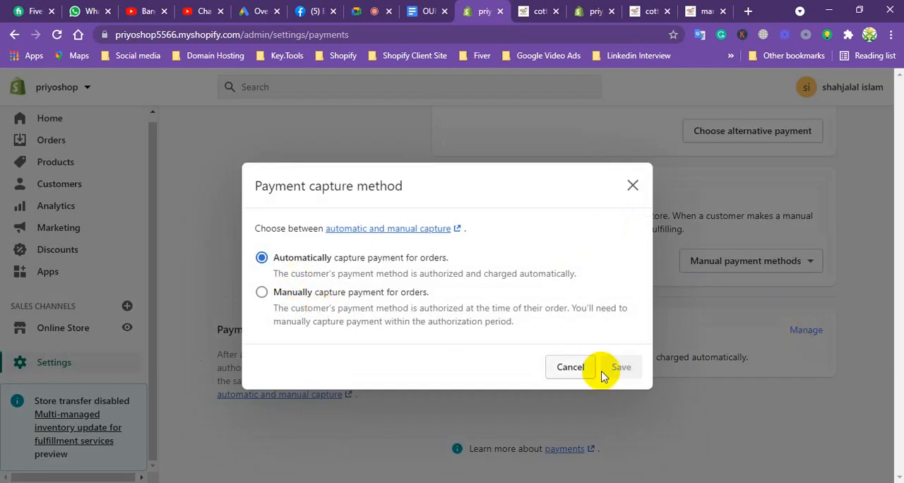
click(572, 367)
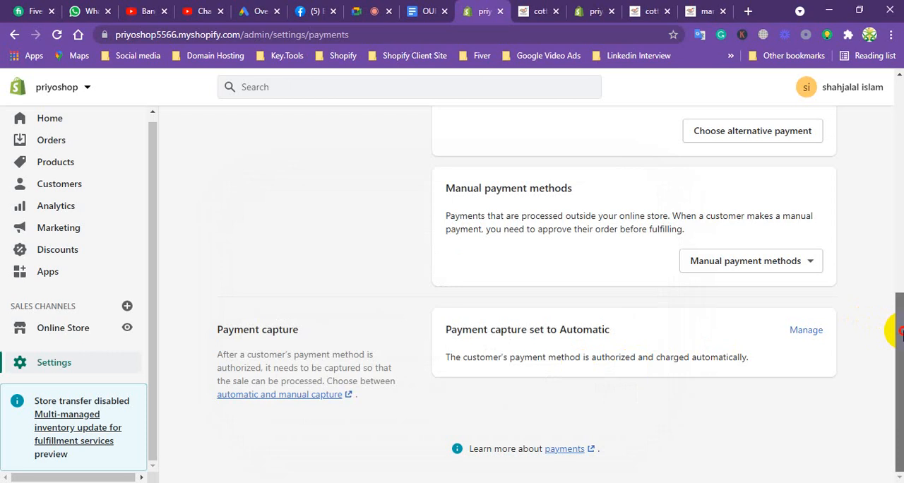
Open the Shopify App Store from the store's installed apps page.
drag(900, 351, 888, 44)
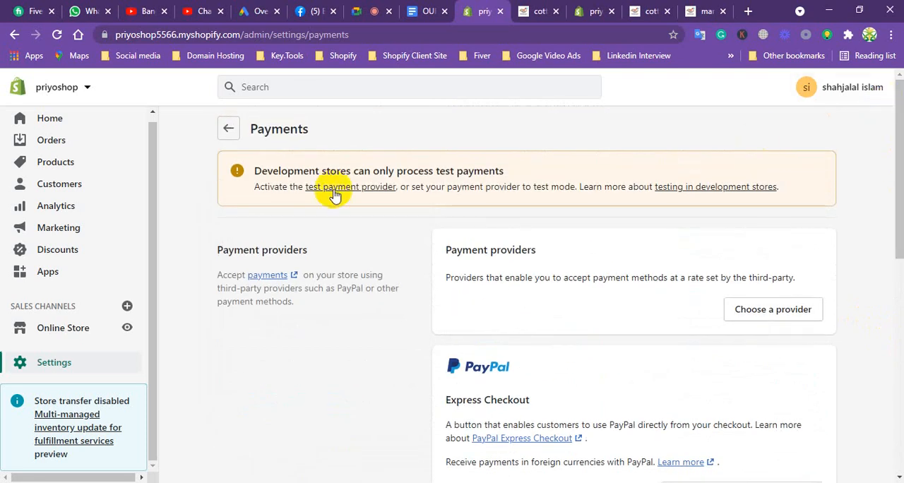
click(51, 270)
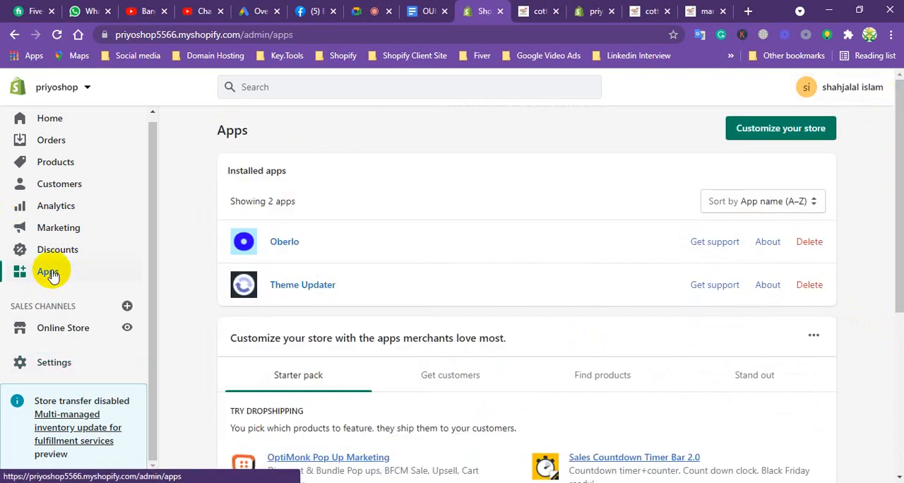
click(762, 129)
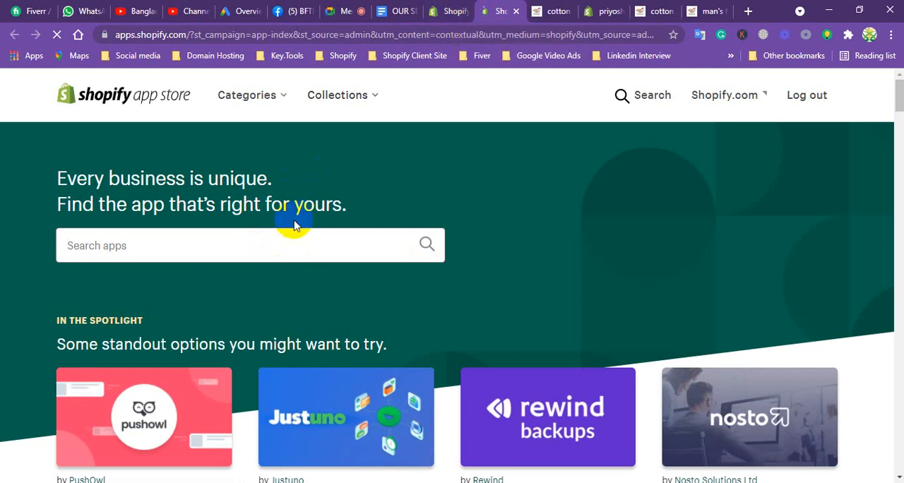
Search the app store for "currency converter" and open the Currency Converter Bear listing.
click(246, 247)
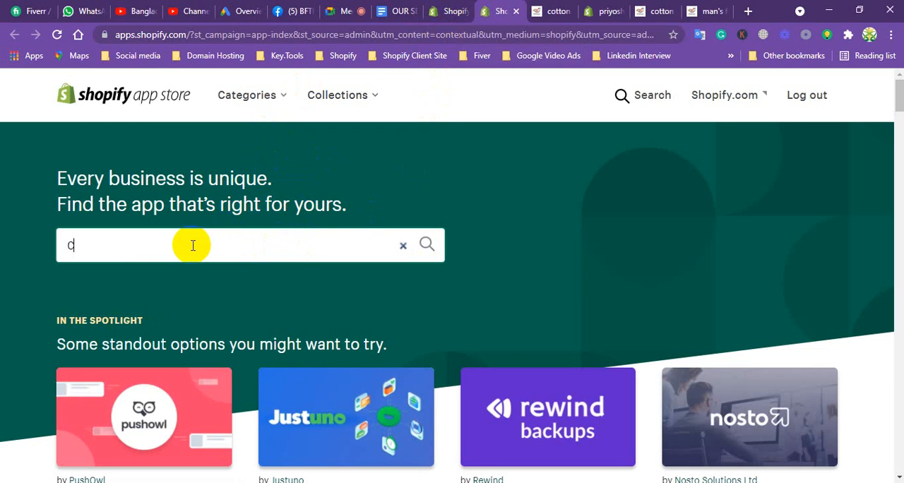
text(RRE)
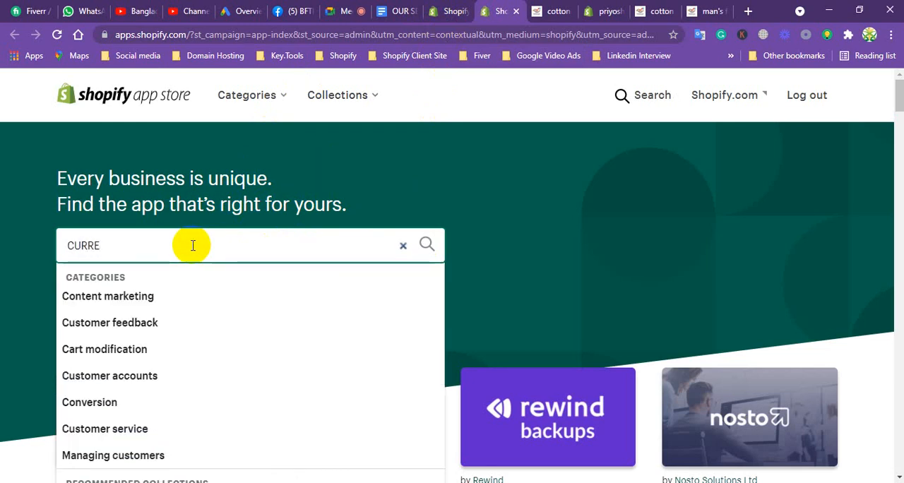
text(NCY)
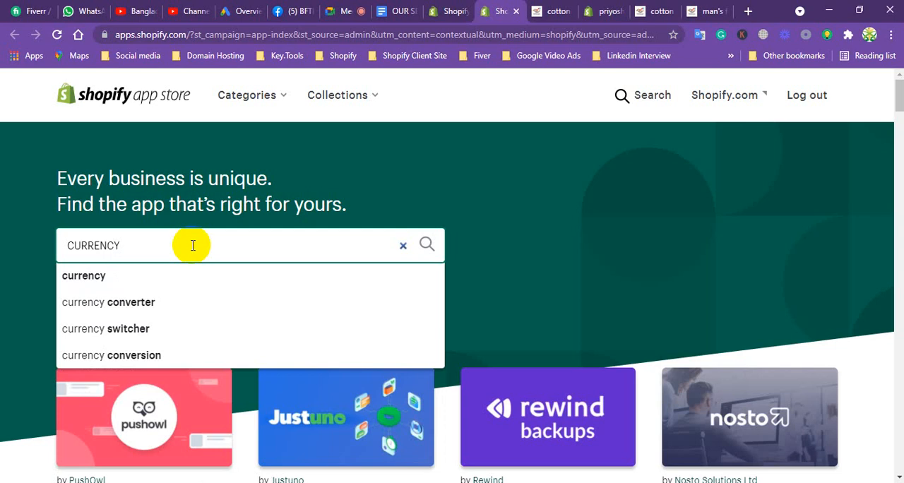
click(126, 305)
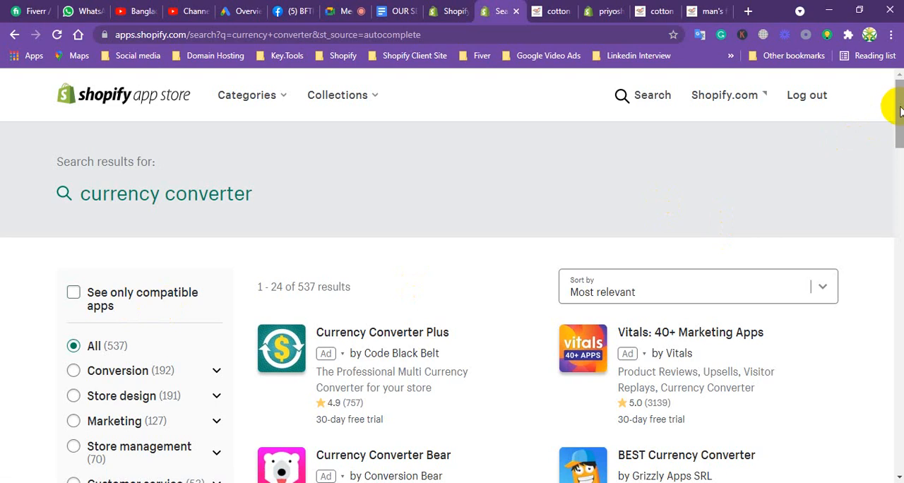
mouse_move(900, 110)
mouse_down()
mouse_move(895, 135)
mouse_move(895, 124)
mouse_up()
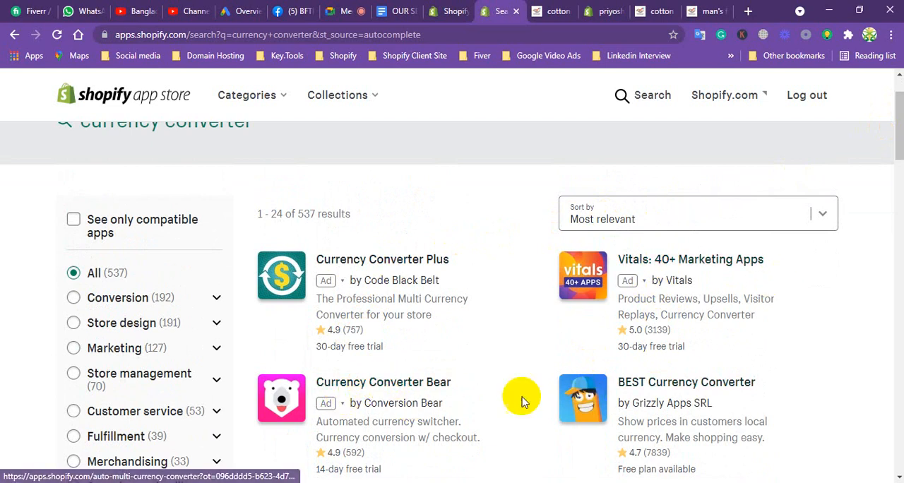
click(397, 385)
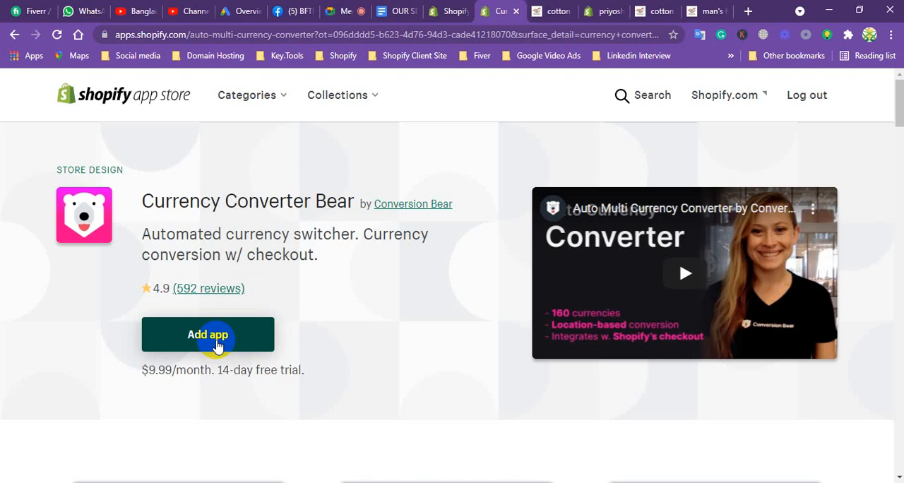
Switch to the services document in Google Docs and highlight the Shopify PageFly Builder item.
click(398, 10)
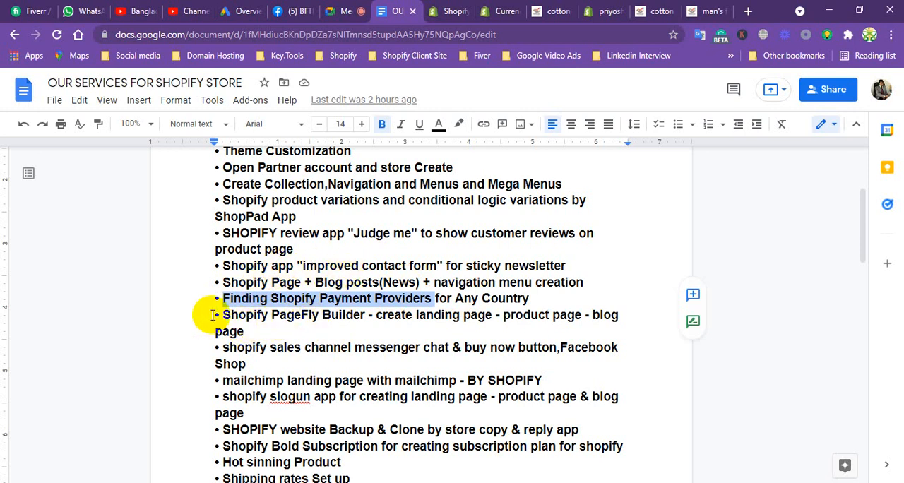
drag(213, 315, 620, 329)
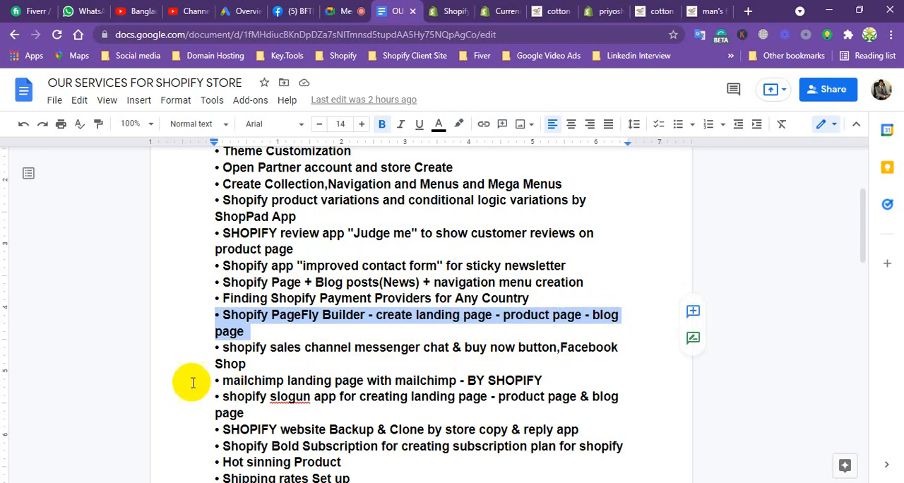
Close the first cotton product preview and the Currency Converter Bear listing, and return to the store admin's Apps page.
click(558, 11)
click(573, 11)
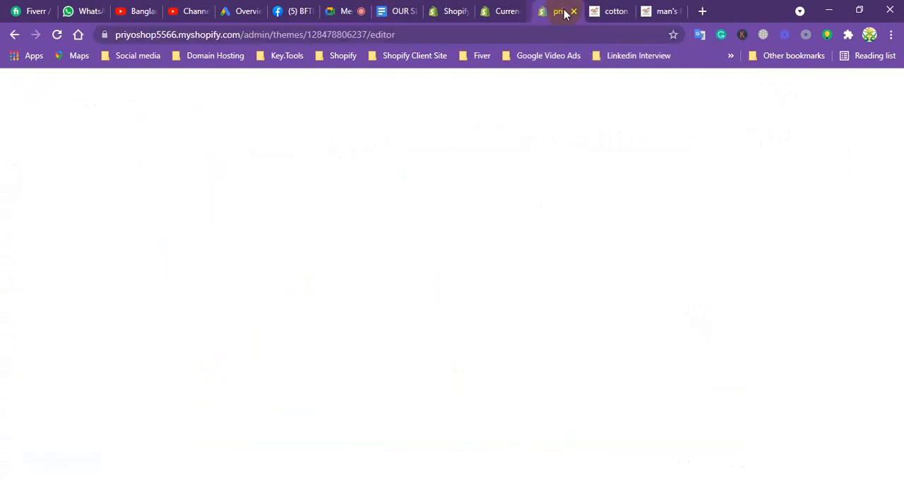
click(508, 12)
click(516, 12)
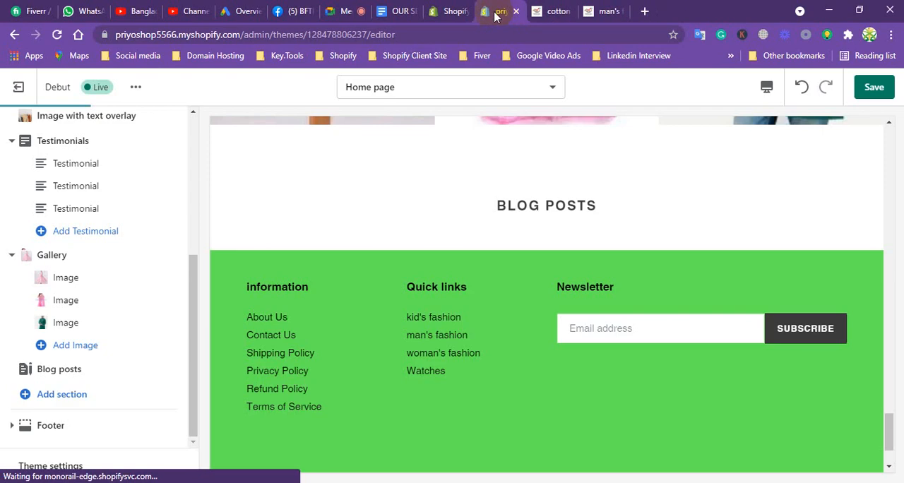
click(452, 11)
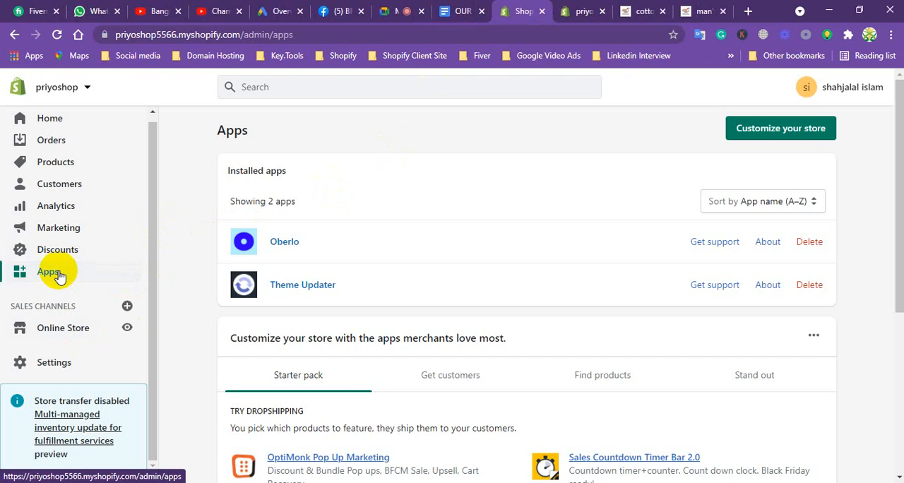
View the sales channels that can be added to the store and close the list without adding any.
click(127, 308)
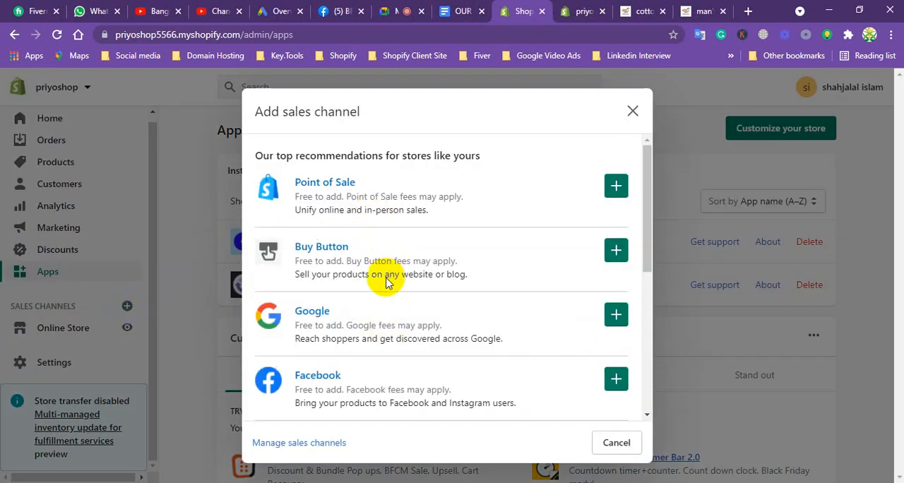
drag(646, 193, 644, 271)
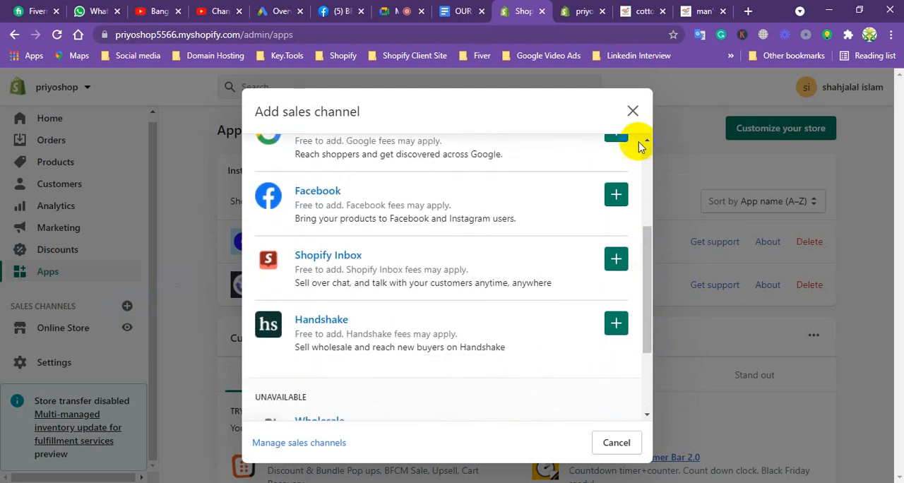
click(631, 111)
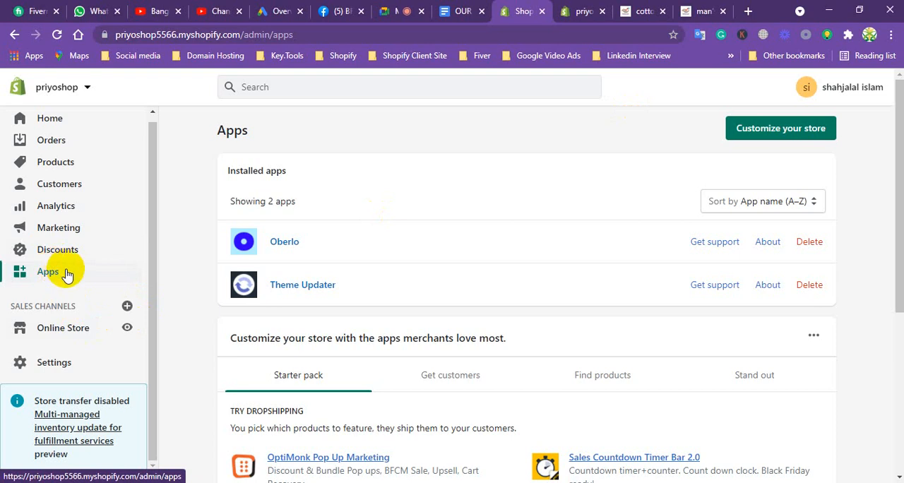
Open the Shopify App Store again from the Apps page and search for "LIVE CHAT".
click(766, 133)
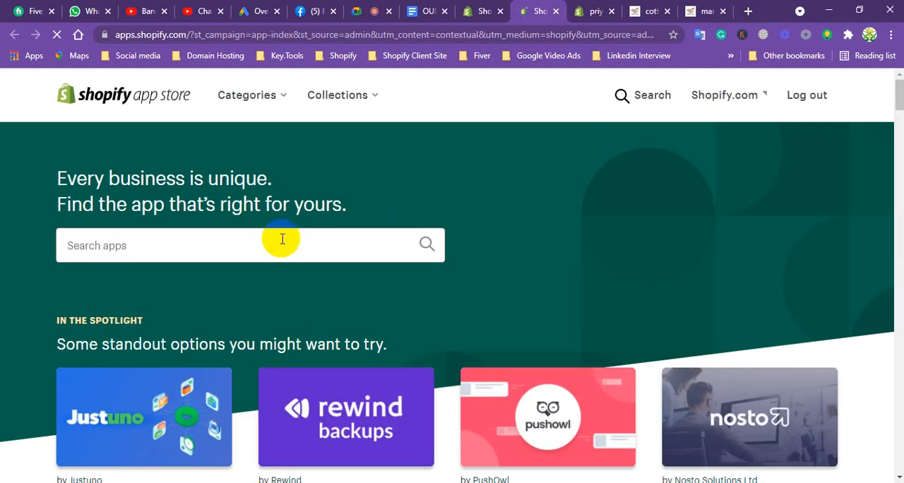
click(278, 242)
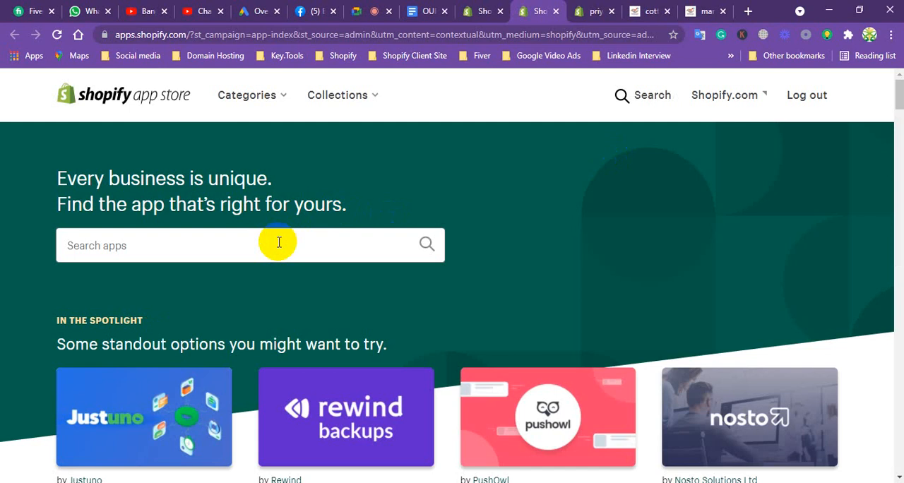
click(228, 245)
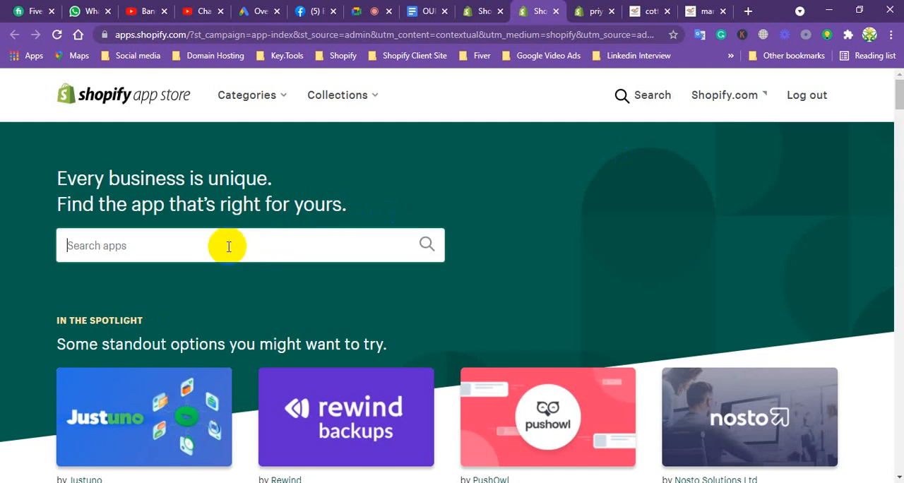
text(LIV)
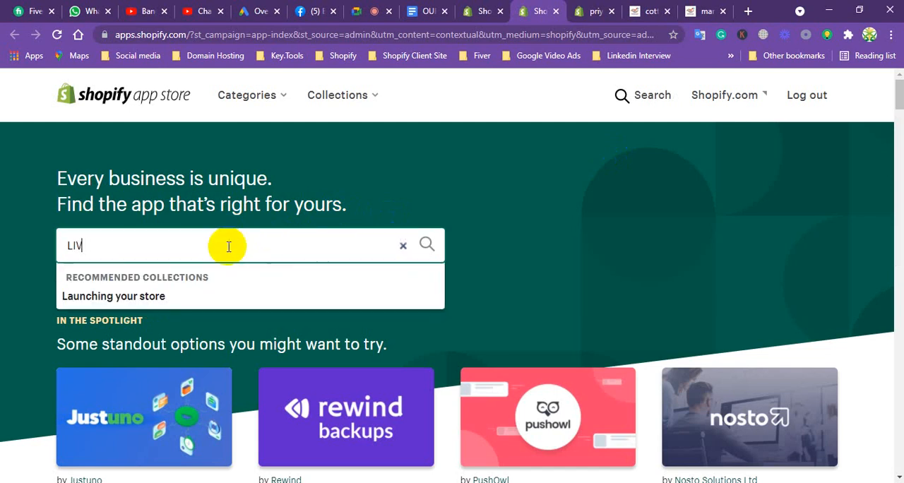
text(E CHAT)
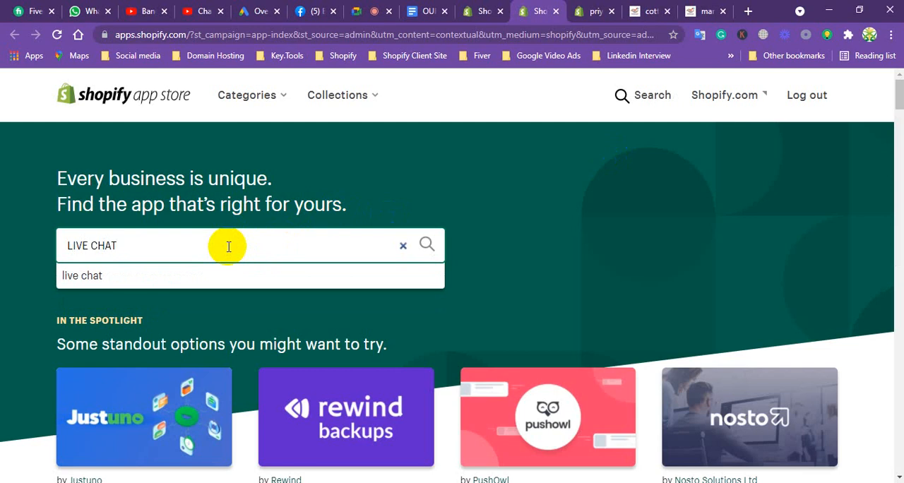
key(Return)
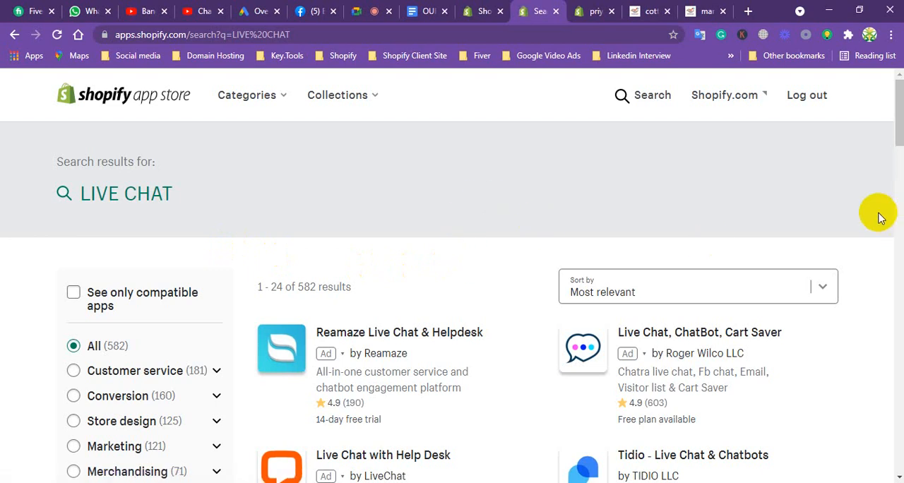
Look through the live chat apps, view the cotton panjabi product page preview and return to the search results.
drag(896, 115, 898, 155)
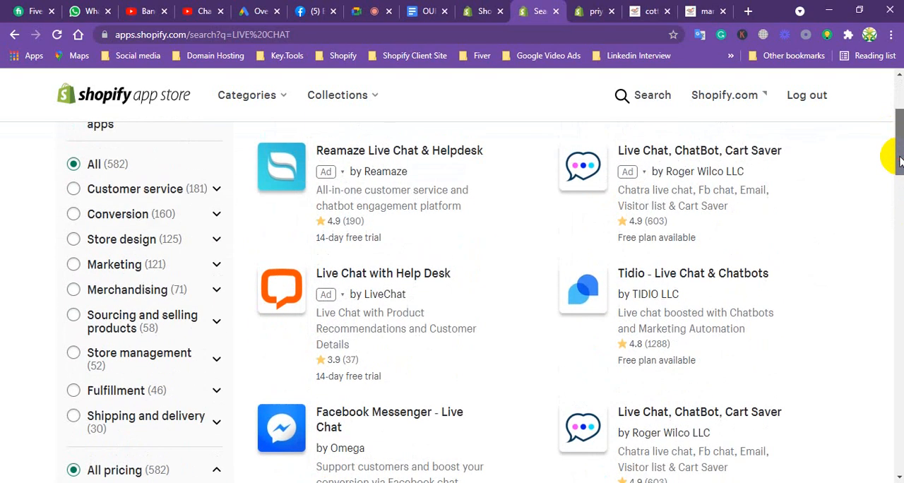
click(641, 12)
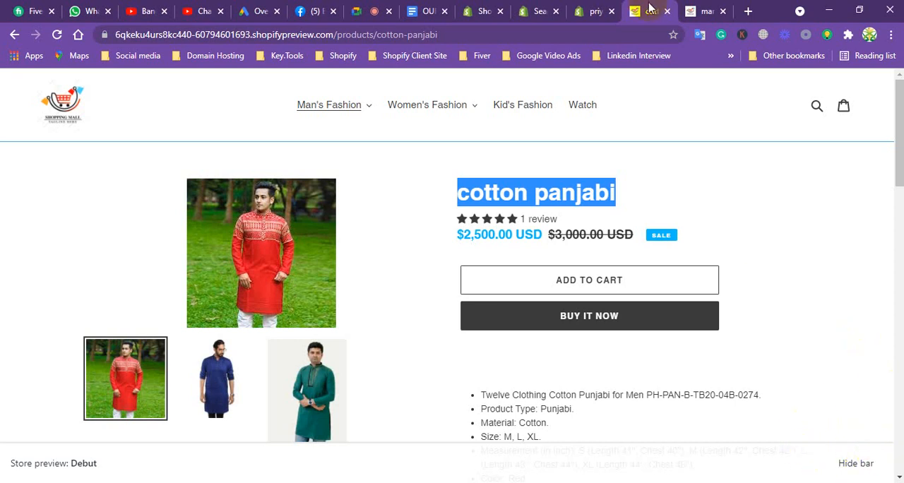
click(529, 10)
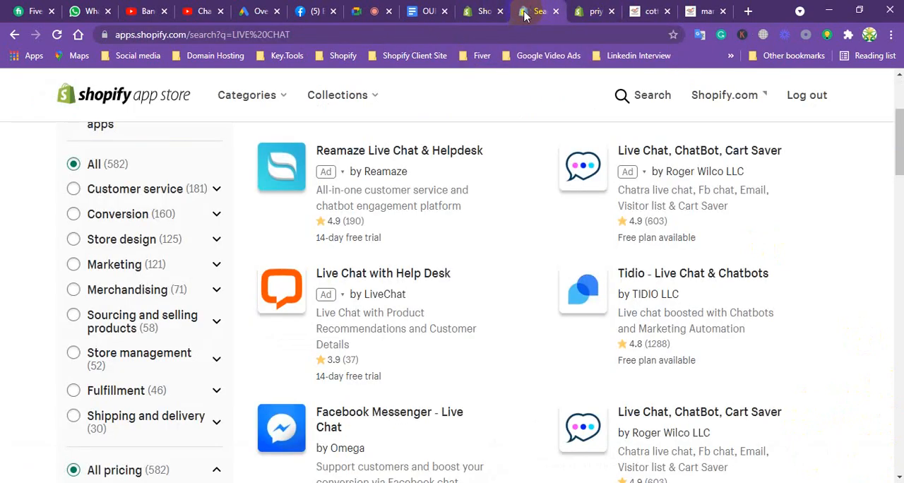
Add the Tidio - Live Chat & Chatbots app and approve its installation in the store.
click(688, 275)
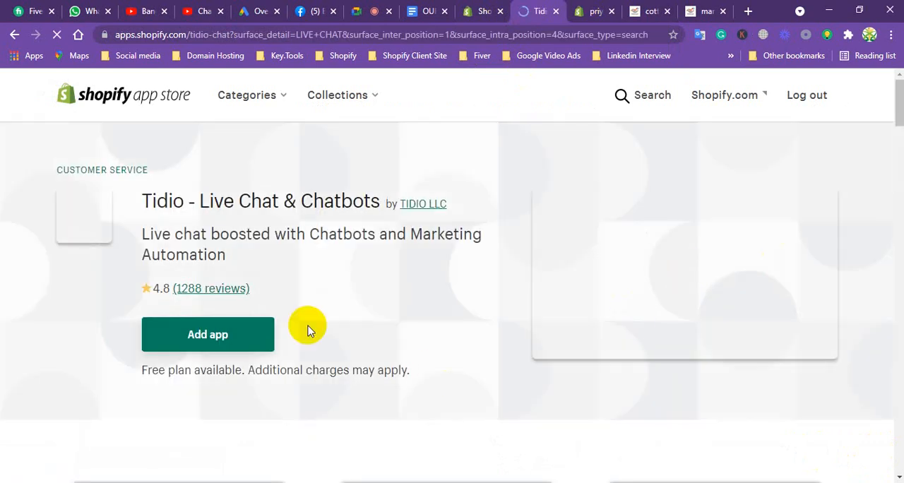
click(221, 336)
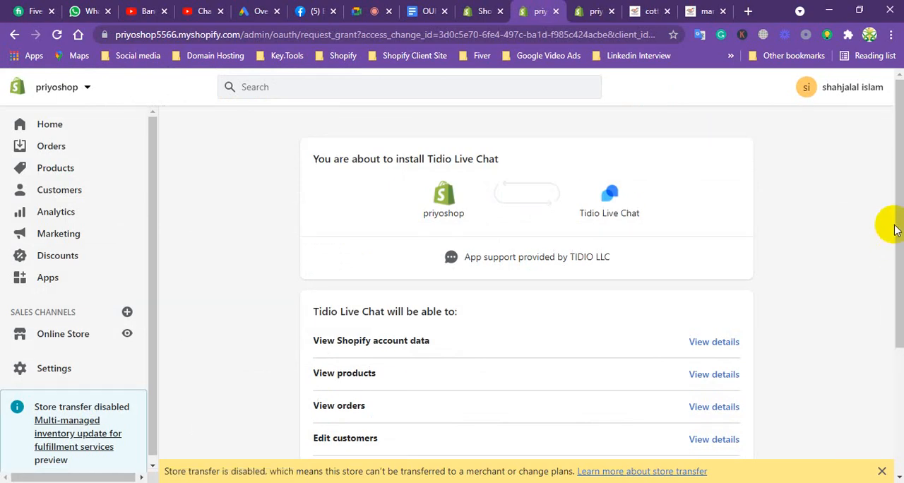
drag(898, 217, 894, 363)
click(710, 385)
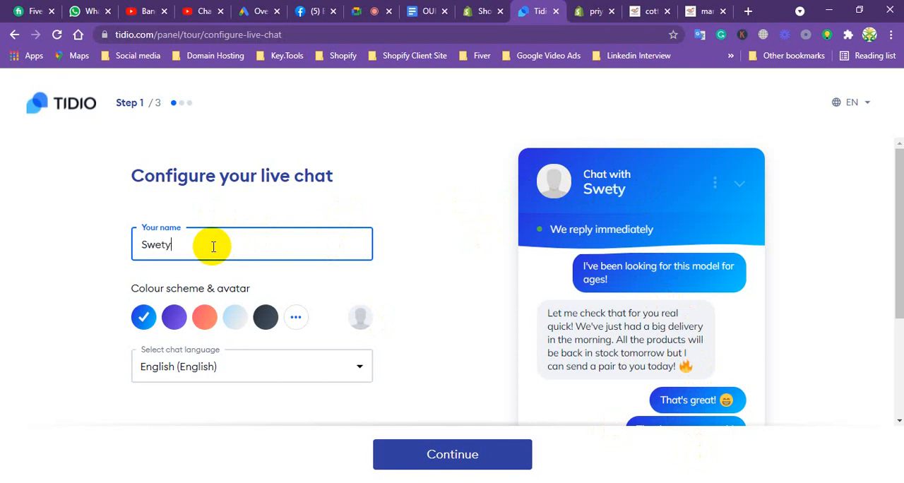
Try the coral and purple colour schemes for the live chat, choose blue and continue to the account information.
click(206, 318)
click(142, 318)
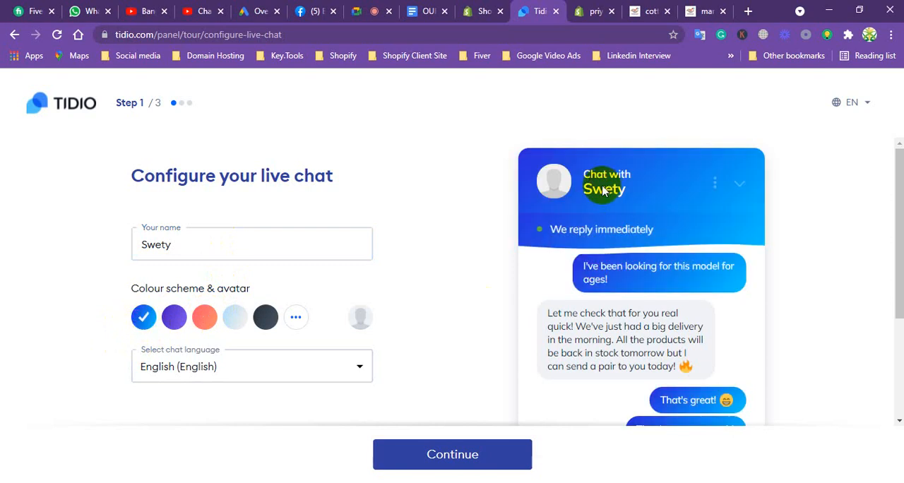
click(175, 319)
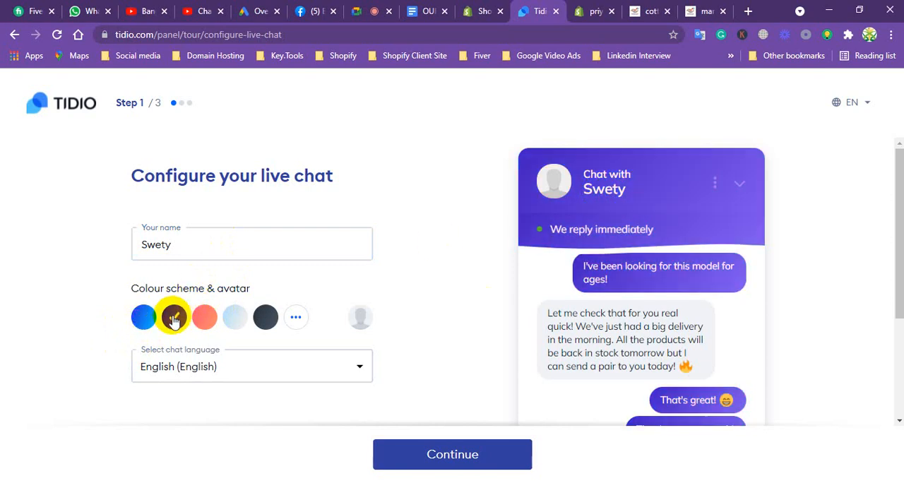
click(139, 324)
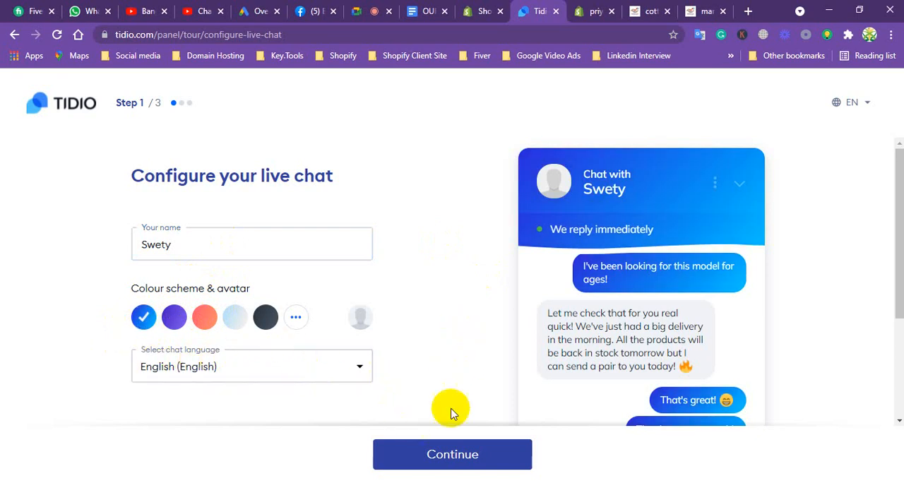
click(452, 457)
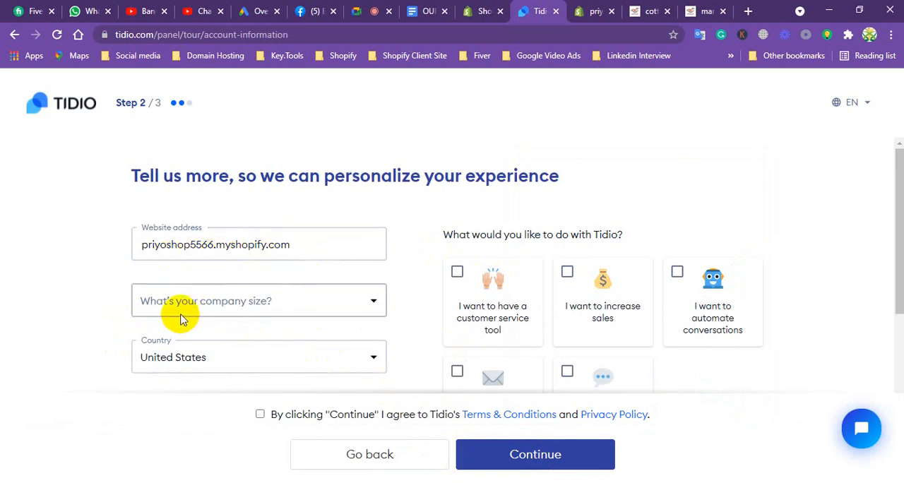
Set the company size to 2-3 and select customer service tool, increase sales, automate conversations, generate leads and live chat as goals.
click(283, 302)
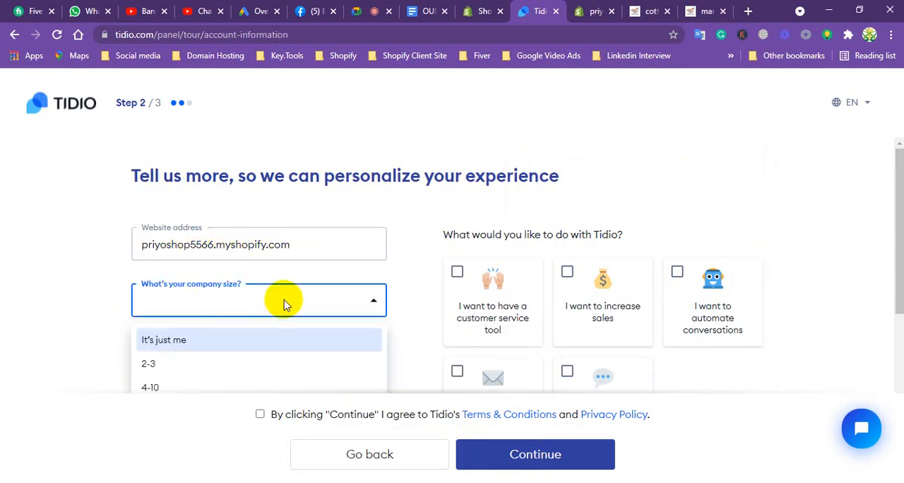
click(161, 360)
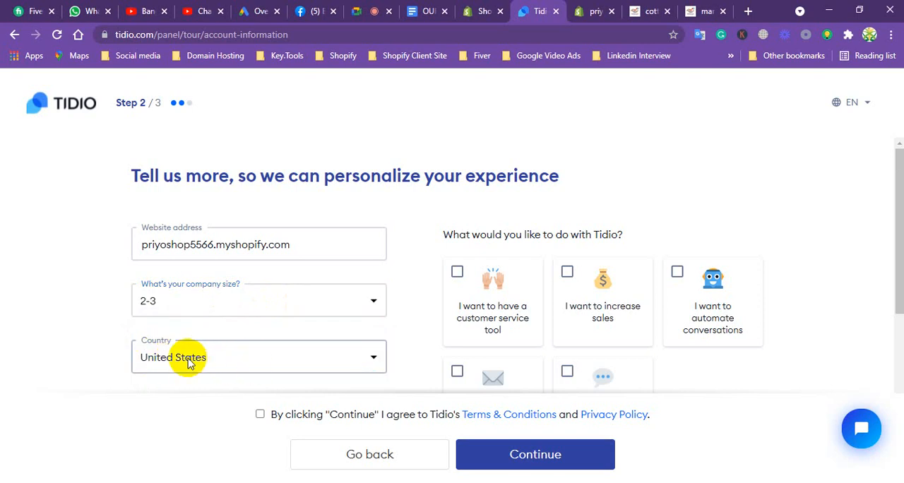
click(458, 291)
click(565, 270)
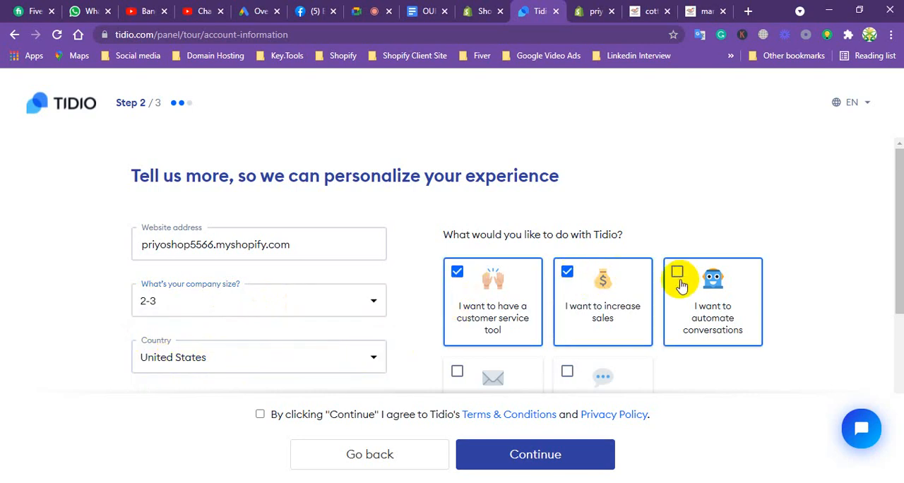
click(676, 277)
click(482, 379)
click(585, 367)
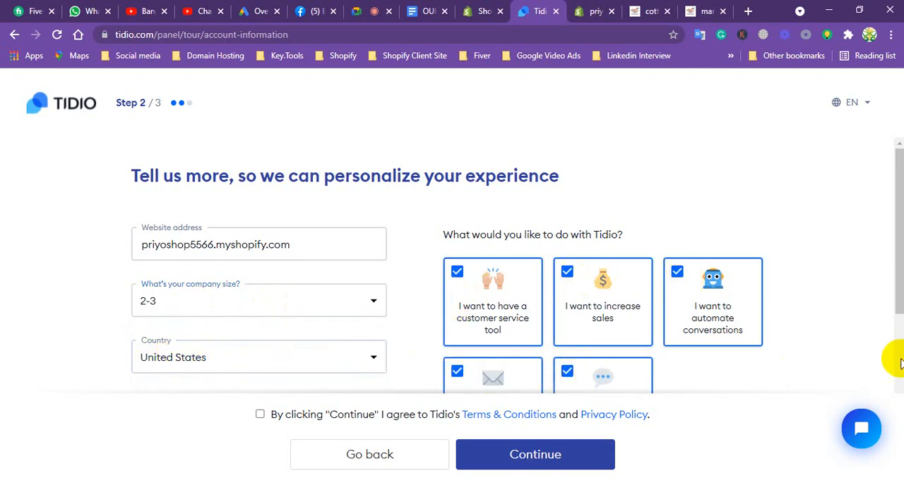
Accept the terms, set last month's customers to 1-5 and finish the setup with the discount code offer for first-time visitors.
drag(892, 262, 811, 374)
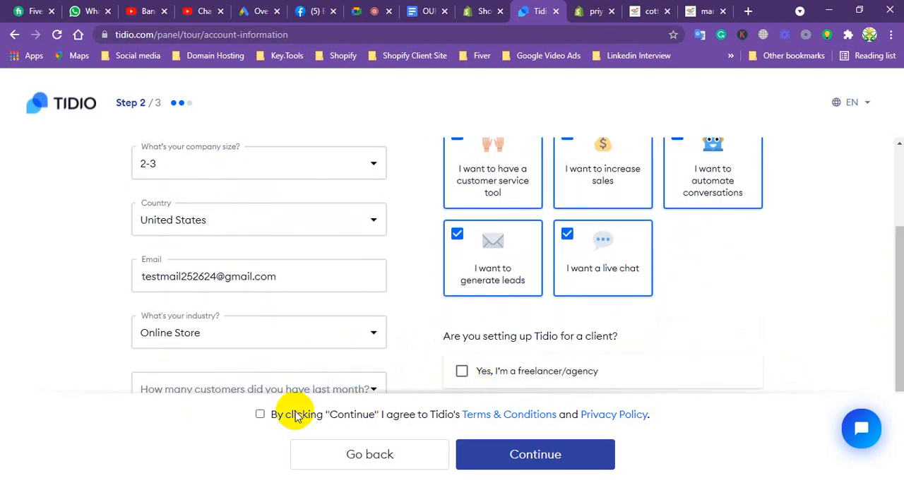
click(260, 413)
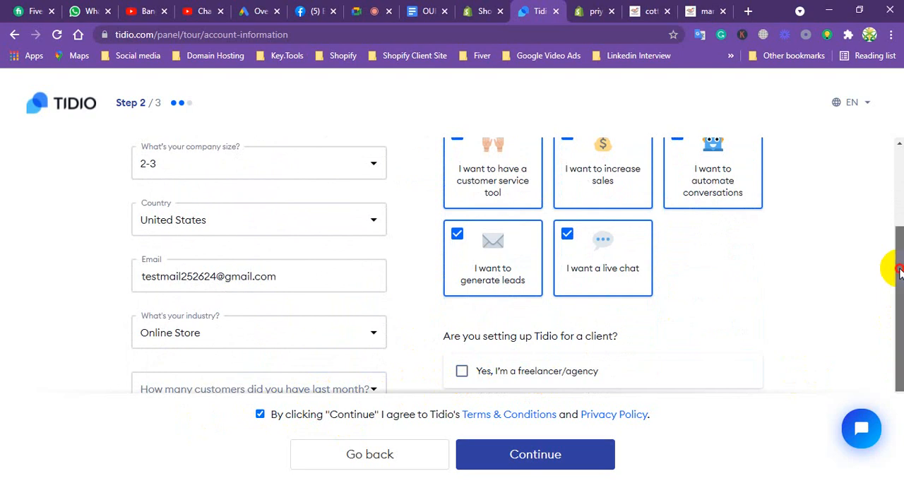
scroll(895, 262, down, 1)
click(535, 455)
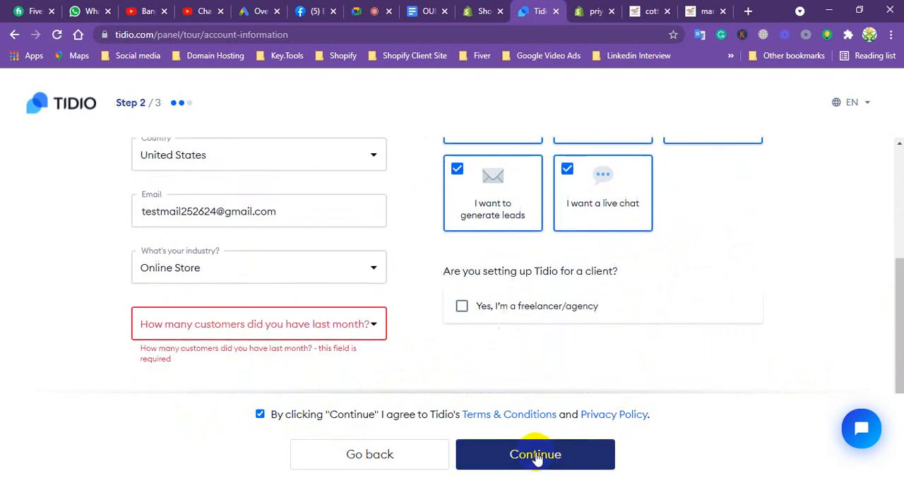
click(230, 319)
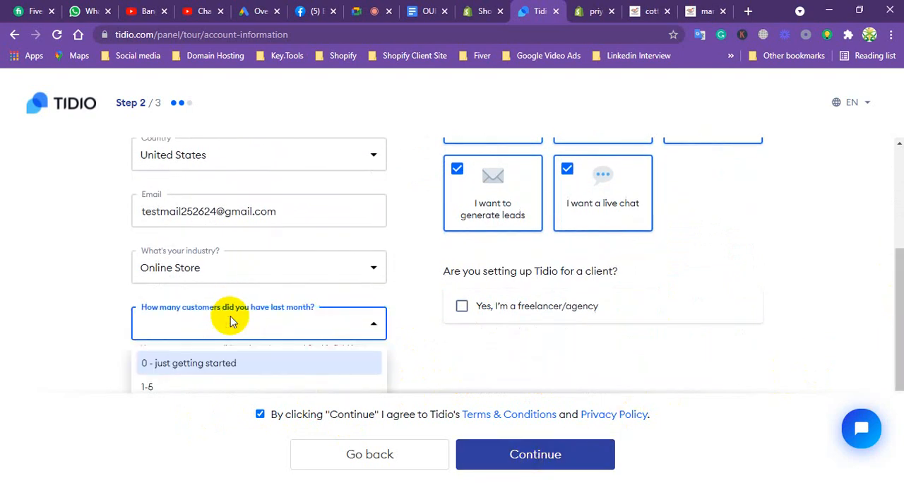
click(146, 386)
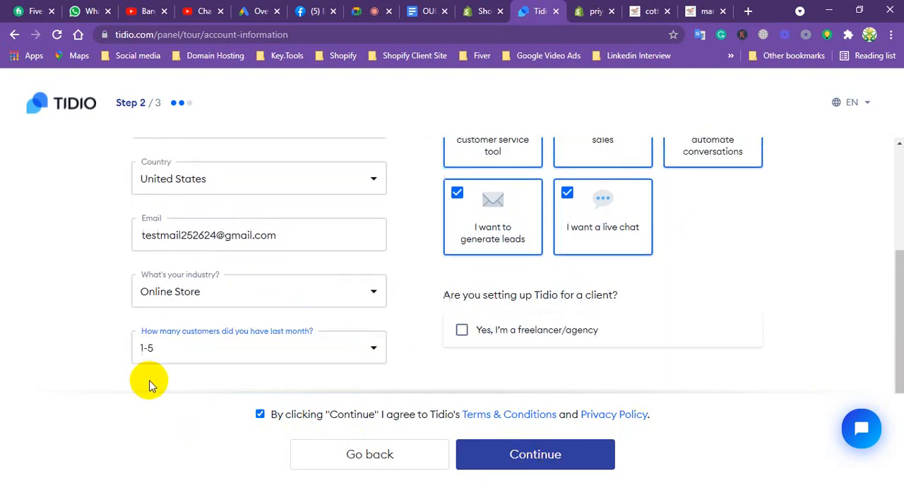
click(548, 455)
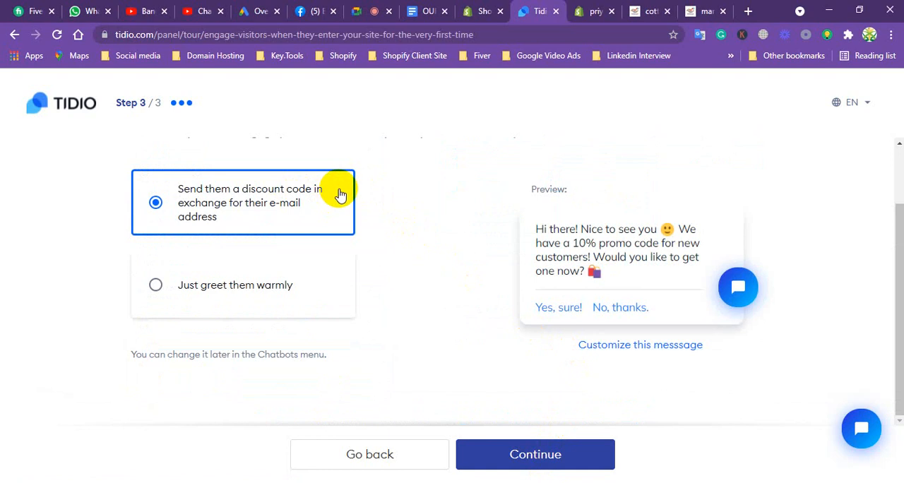
click(549, 456)
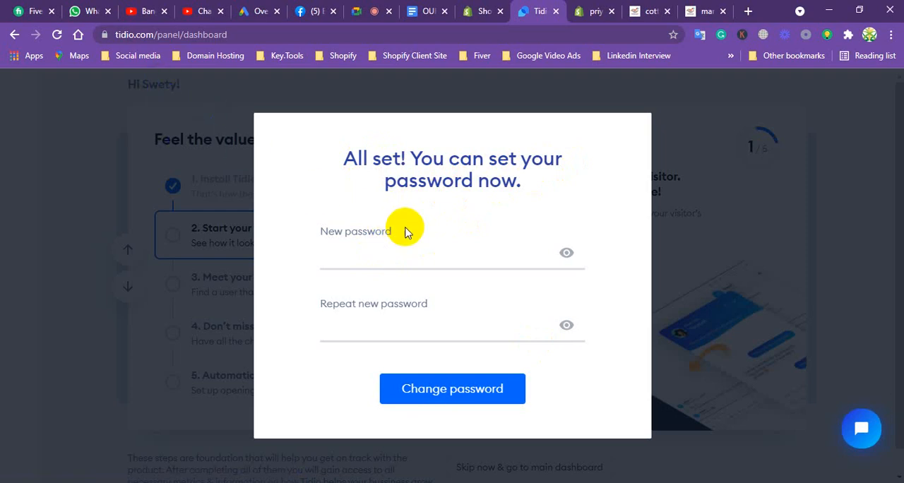
Set the Tidio account password using the browser's suggested password and close the confirmation.
click(382, 257)
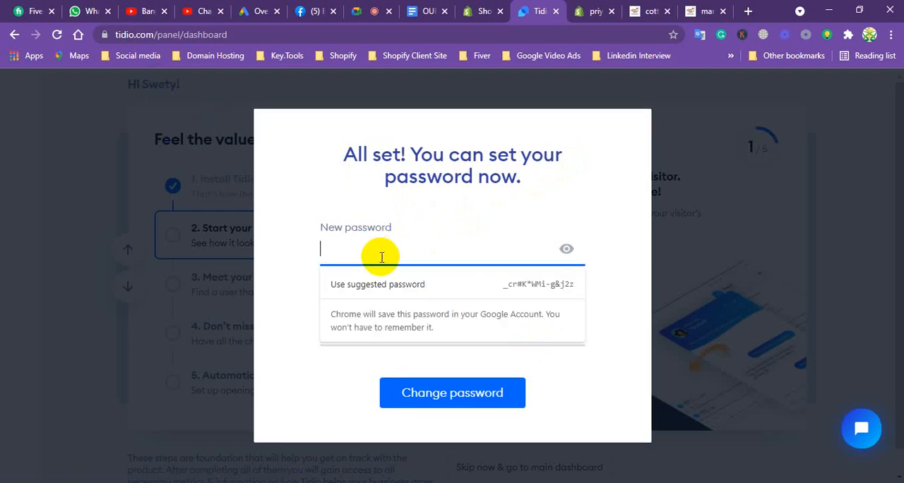
click(556, 288)
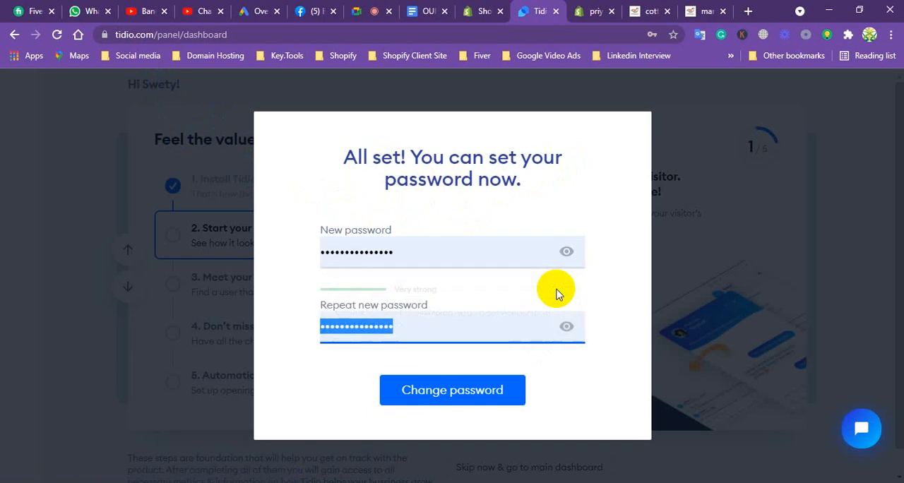
click(469, 391)
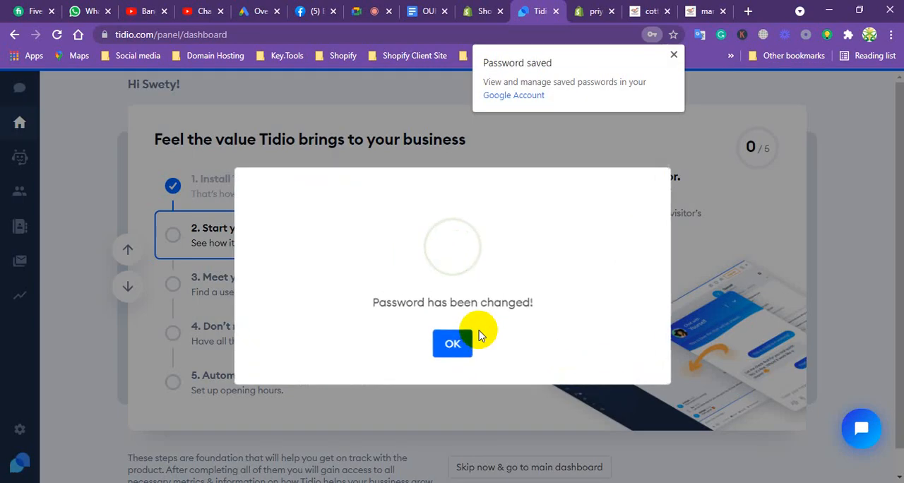
click(452, 348)
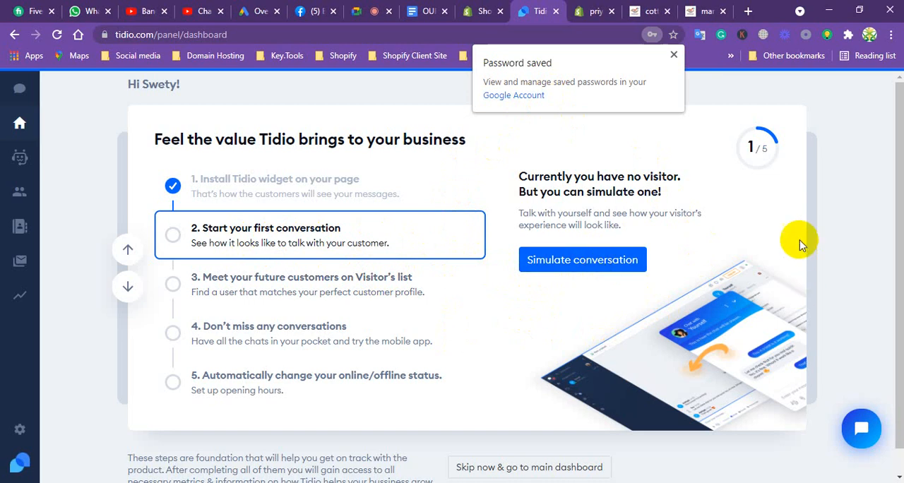
Simulate a visitor conversation, answer the promo code offer with "Yes, sure!" and close the simulation window.
click(583, 262)
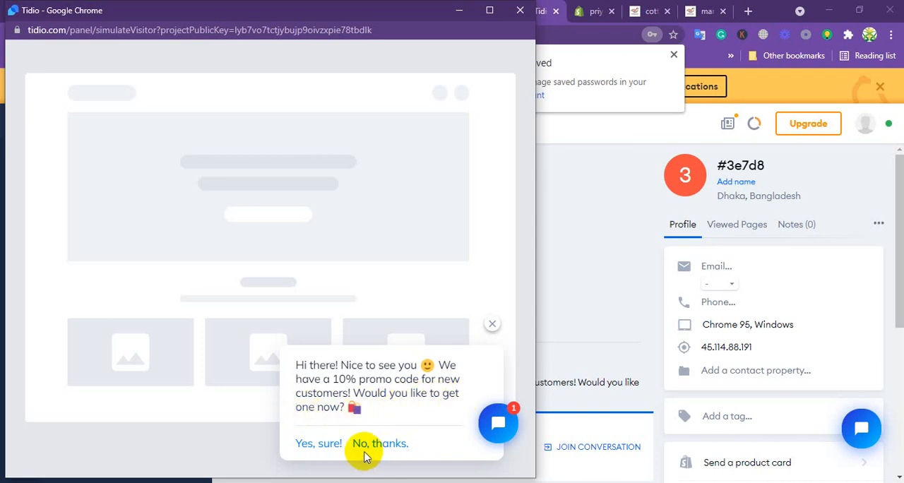
click(334, 443)
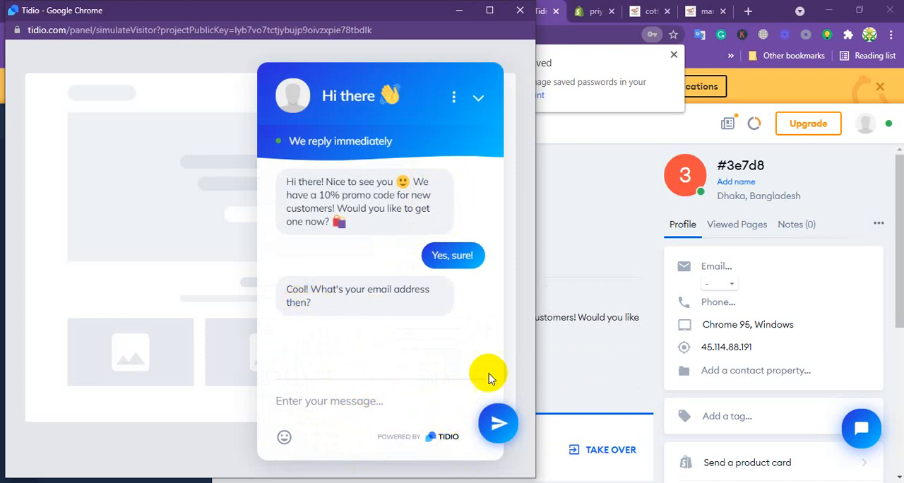
click(520, 11)
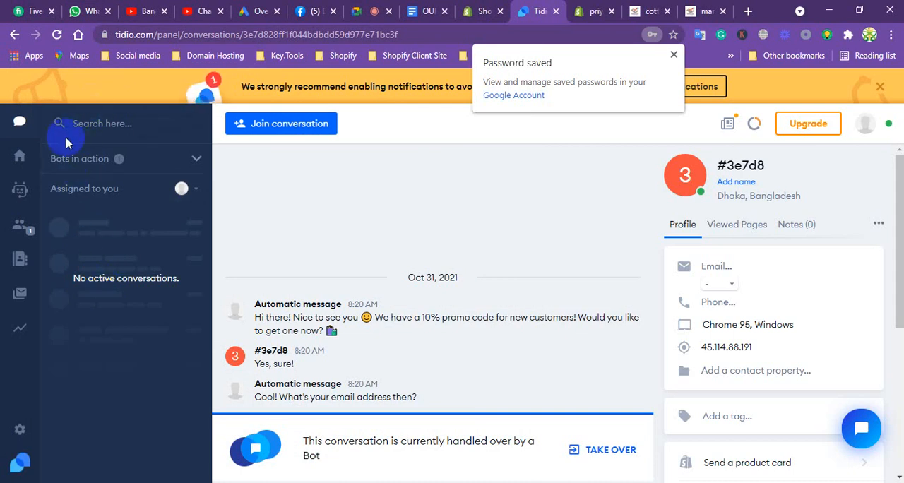
Look at the visitors and chatbots pages, and reload the cotton panjabi product preview to check the live chat widget.
click(26, 195)
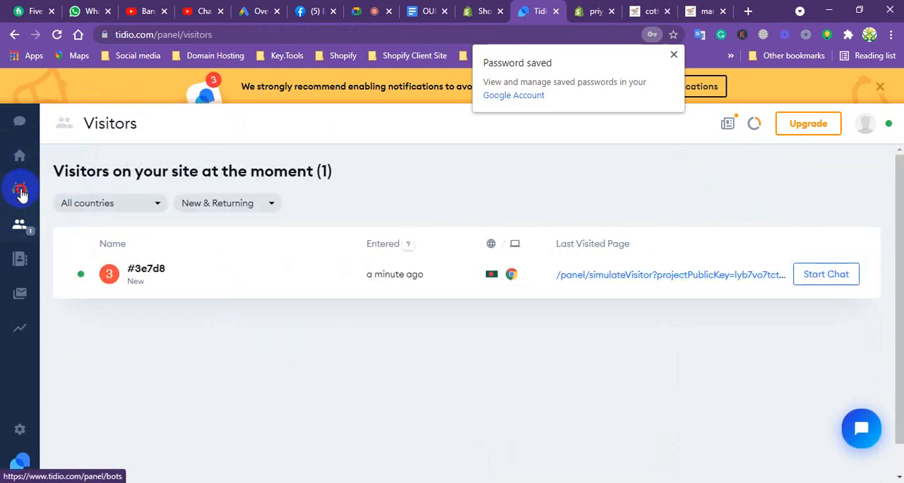
click(21, 192)
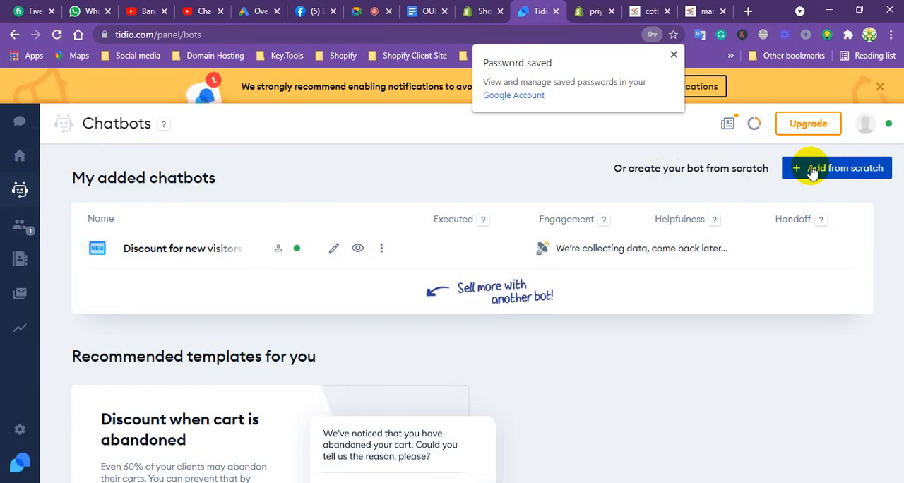
click(649, 11)
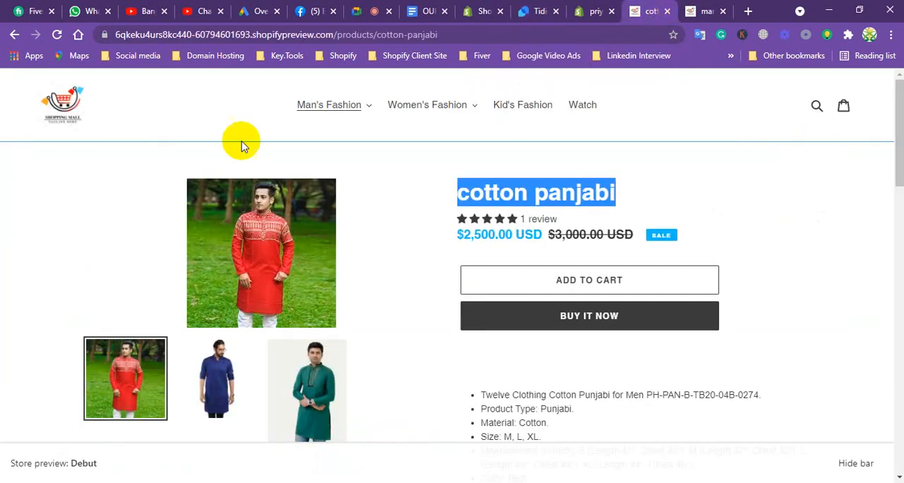
click(55, 35)
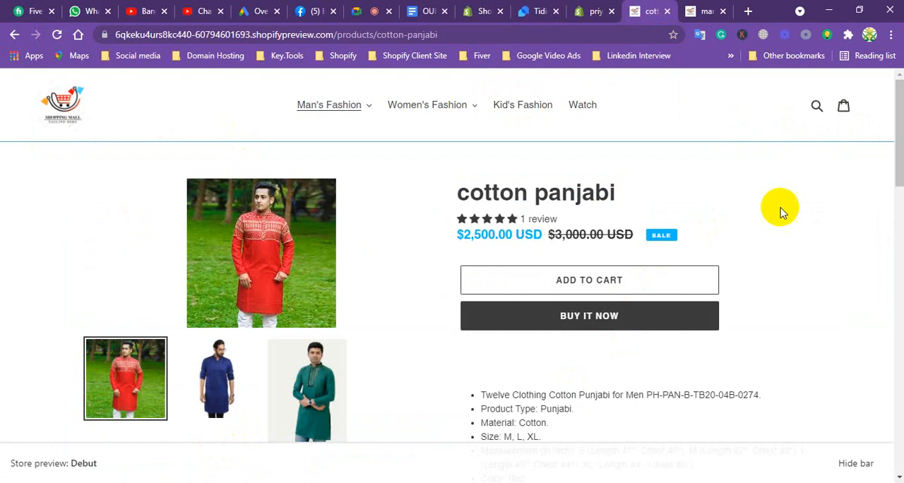
drag(900, 117, 867, 61)
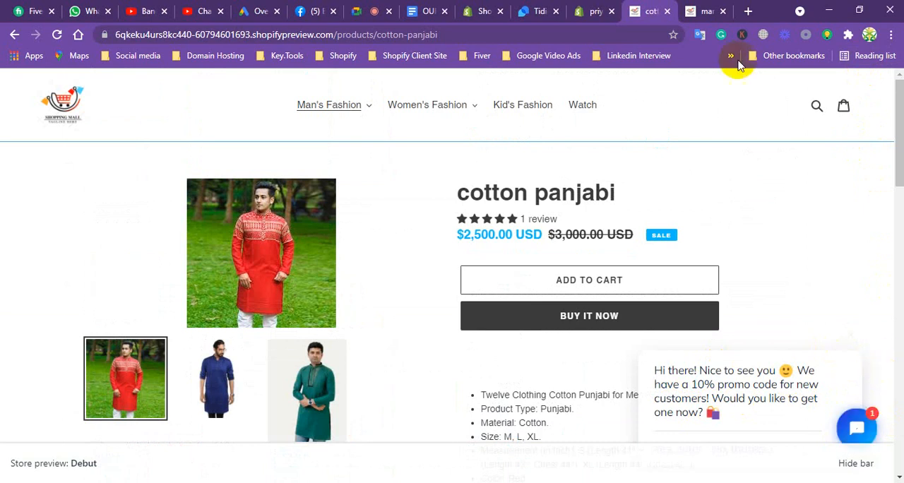
Review the added chatbots in Tidio and check the Shopify services list in the Google Docs document.
click(536, 12)
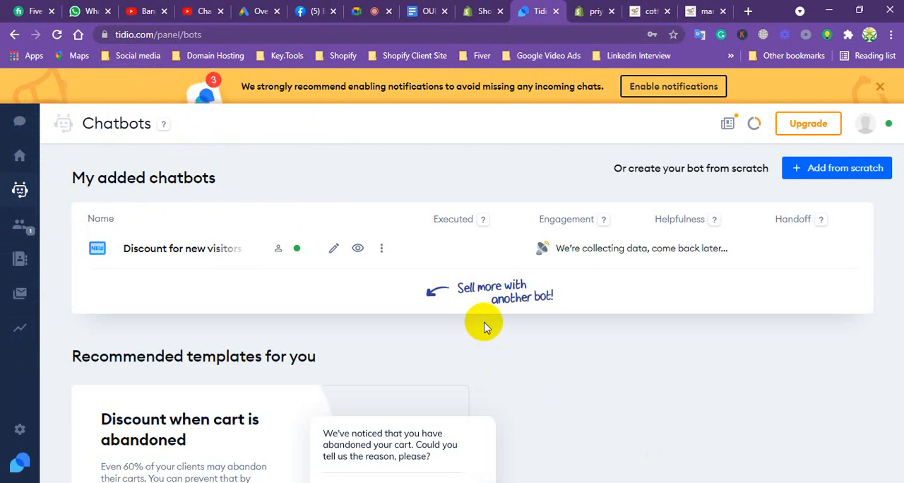
mouse_move(93, 239)
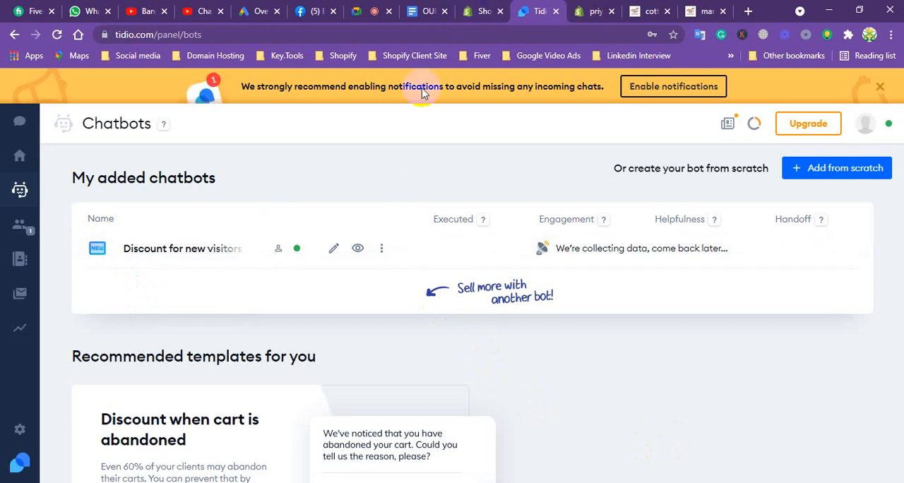
click(427, 10)
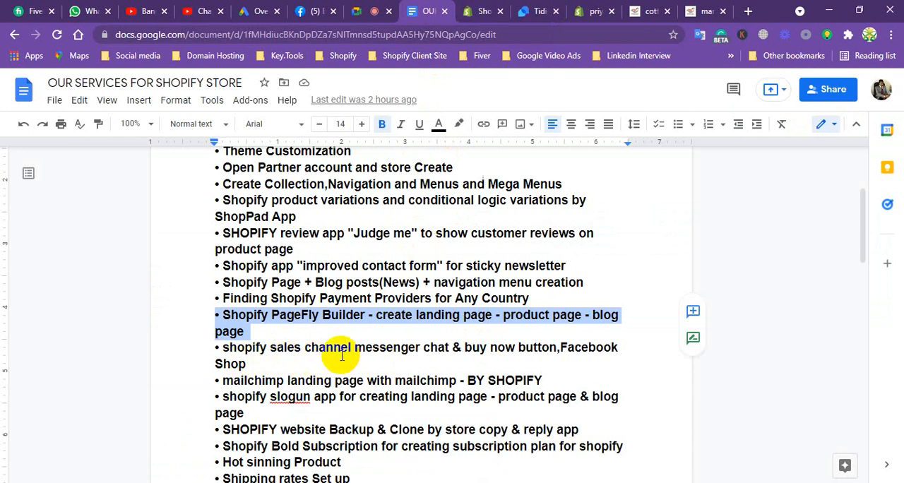
Add the Point of Sale sales channel in the Shopify admin and view its getting-started page.
click(482, 11)
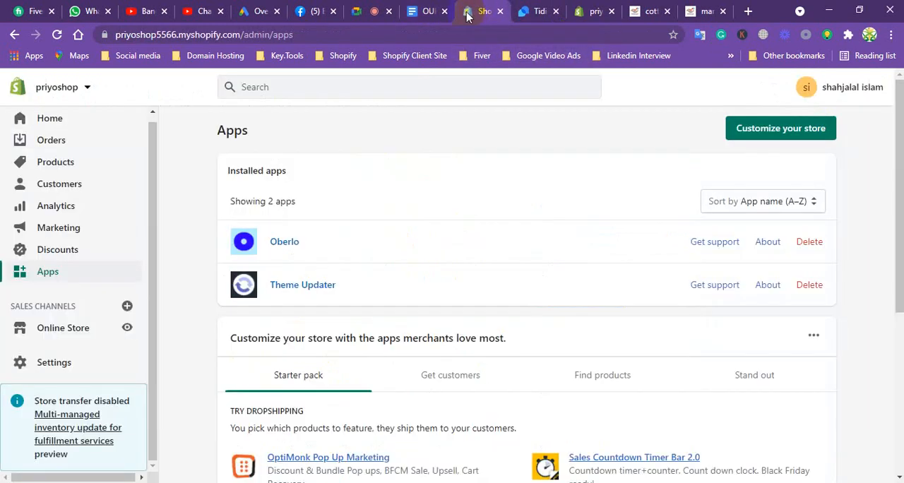
click(127, 306)
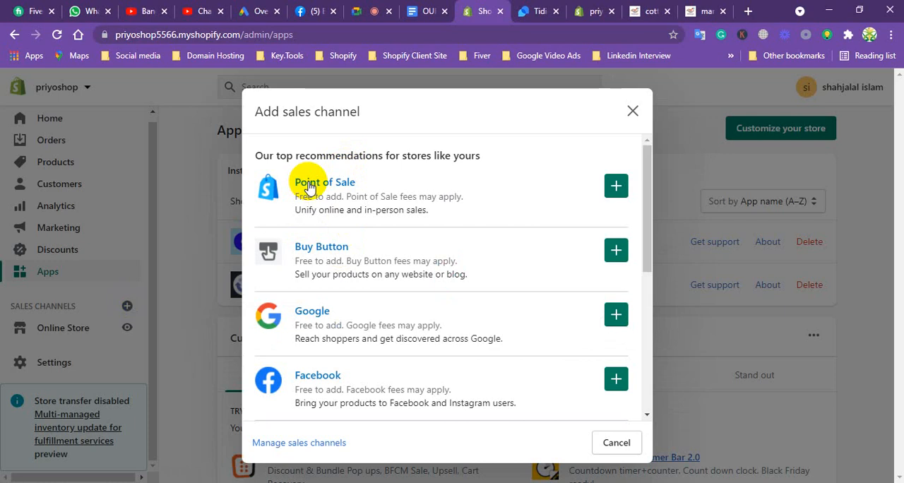
click(614, 187)
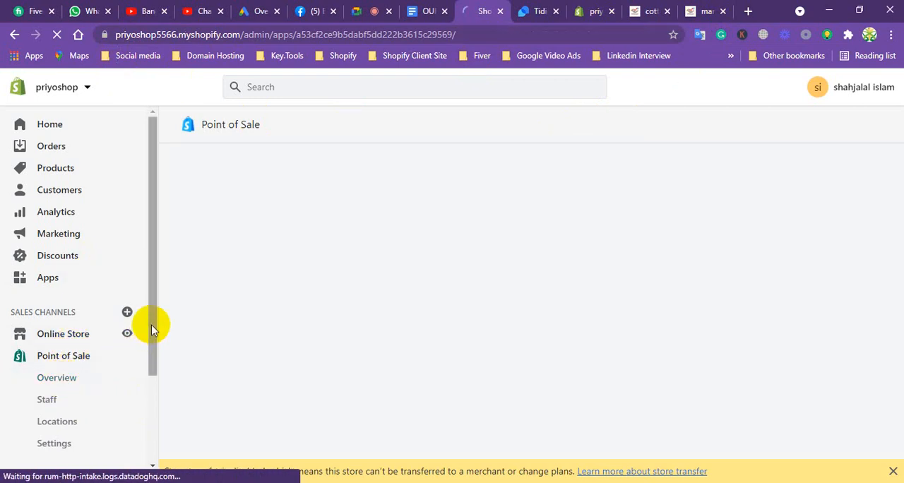
drag(151, 323, 147, 360)
click(56, 334)
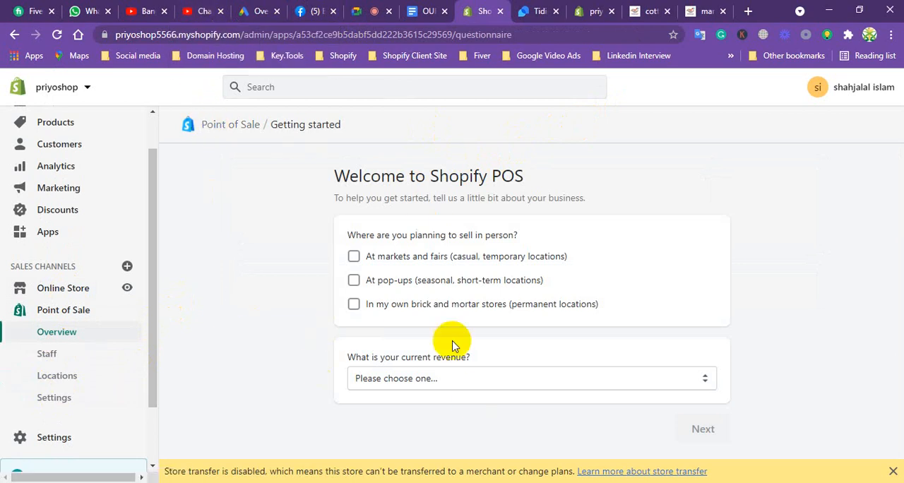
Switch to YouTube Studio, view the channel dashboard and open the account options.
click(200, 12)
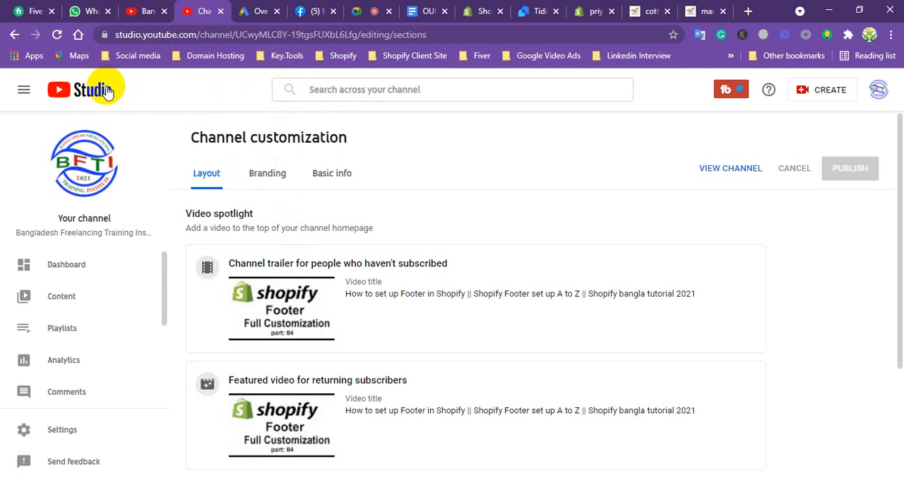
click(72, 96)
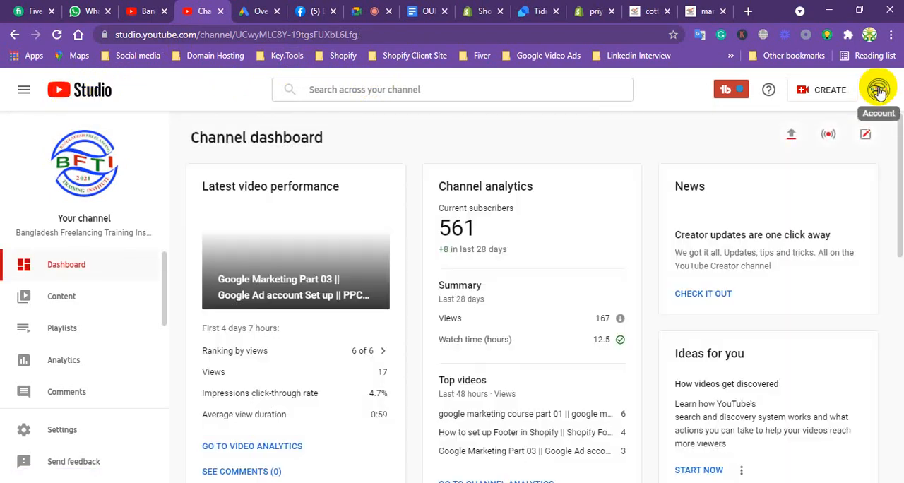
click(878, 90)
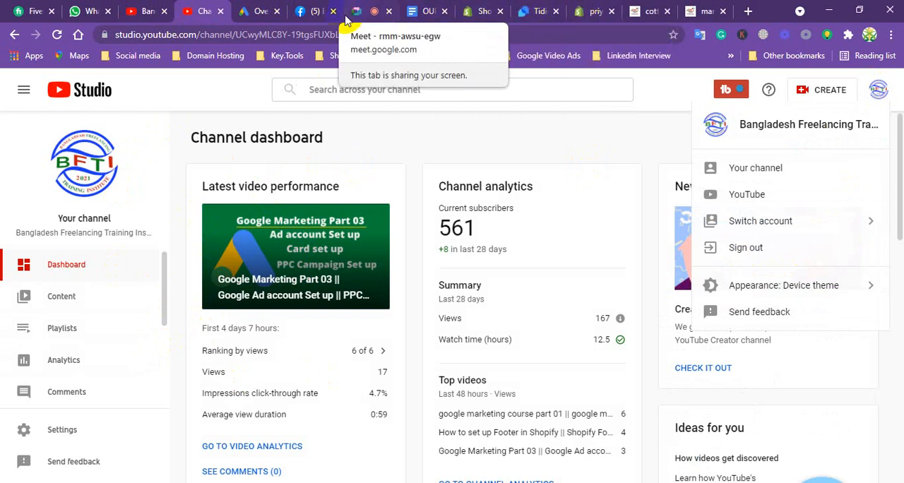
Look at the theme editor, close the Tidio page and return to the Point of Sale page in the Shopify admin.
click(592, 12)
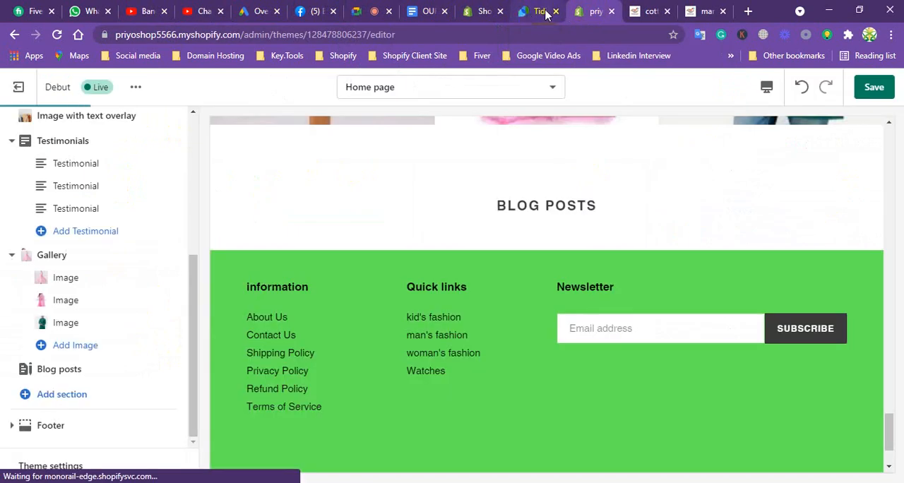
click(554, 12)
click(486, 12)
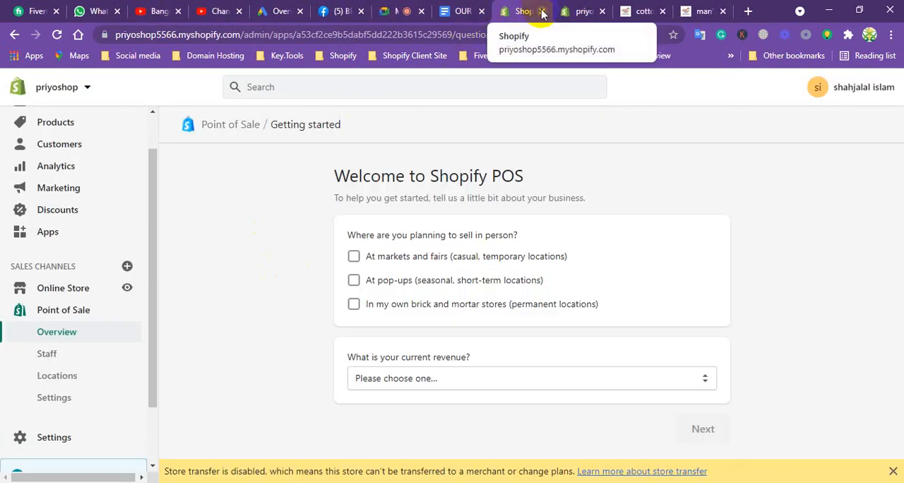
Close the Point of Sale page and check the Shopify services list in the Google Docs document.
click(541, 11)
click(456, 9)
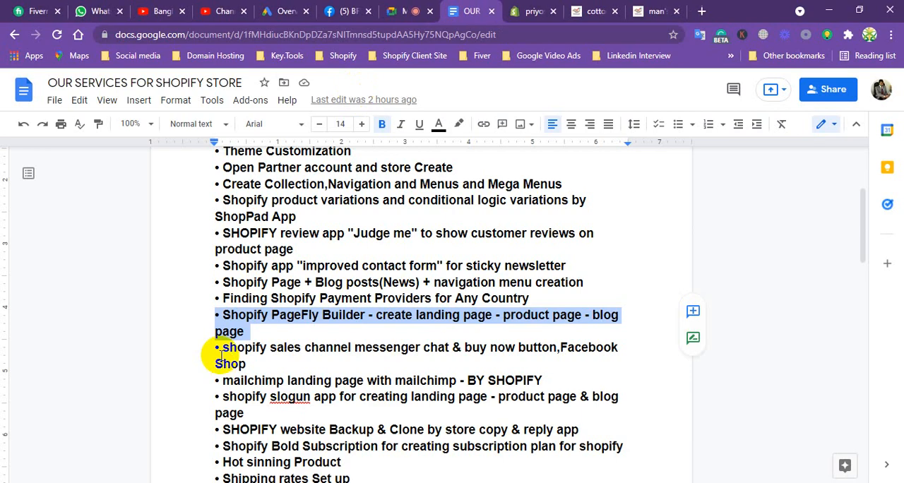
click(562, 12)
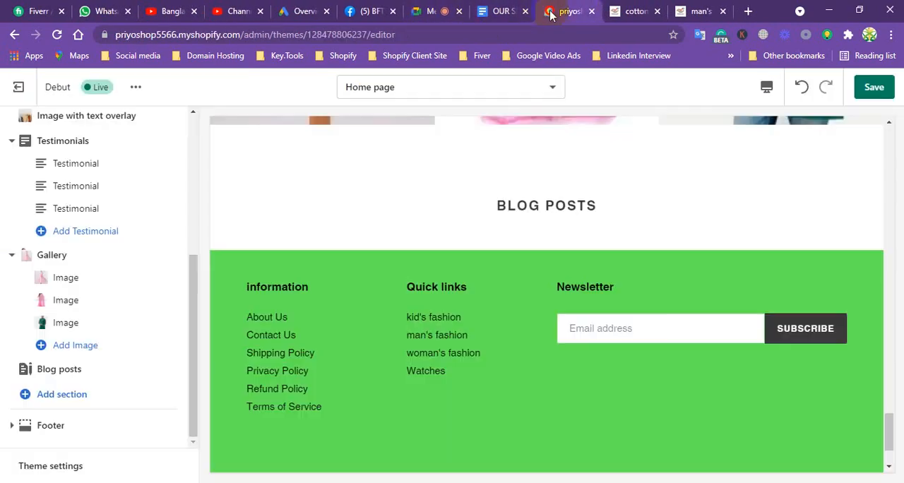
Leave the theme editor and view the sales channels that can be added to the store.
click(19, 87)
click(605, 318)
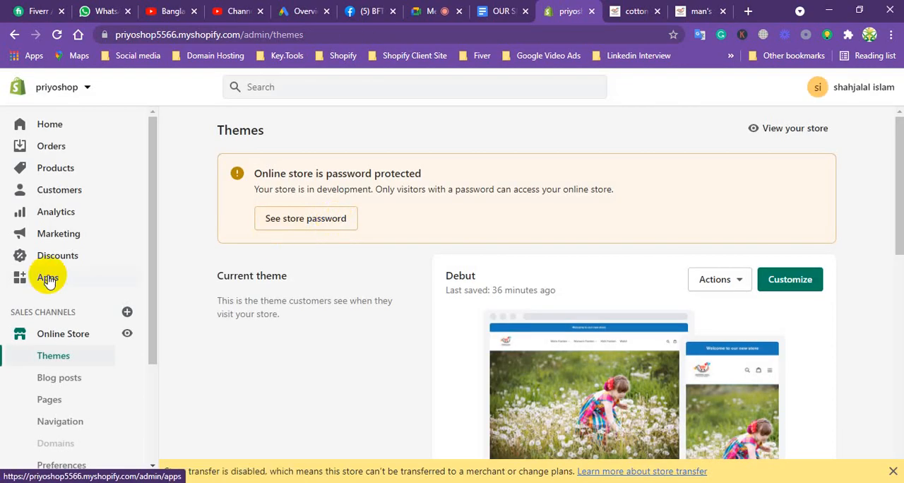
click(129, 312)
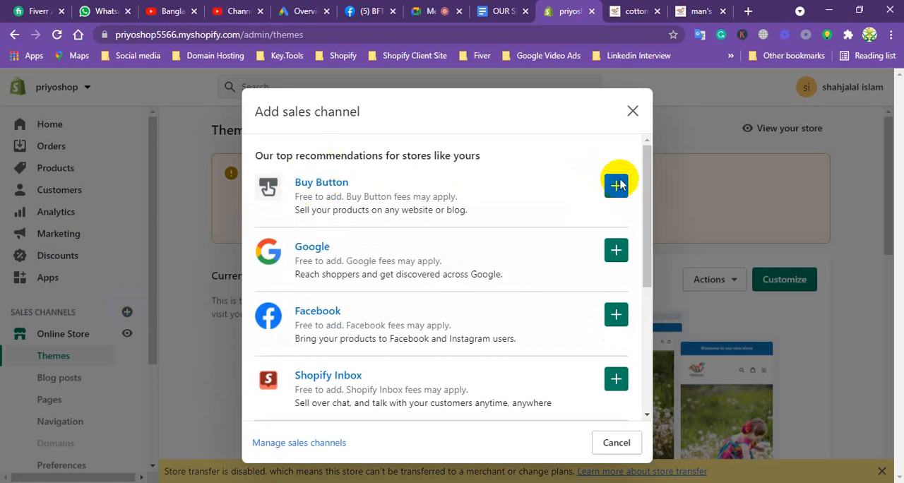
Add the cotton panjabi and the kamiz to the cart in the store preview.
click(639, 6)
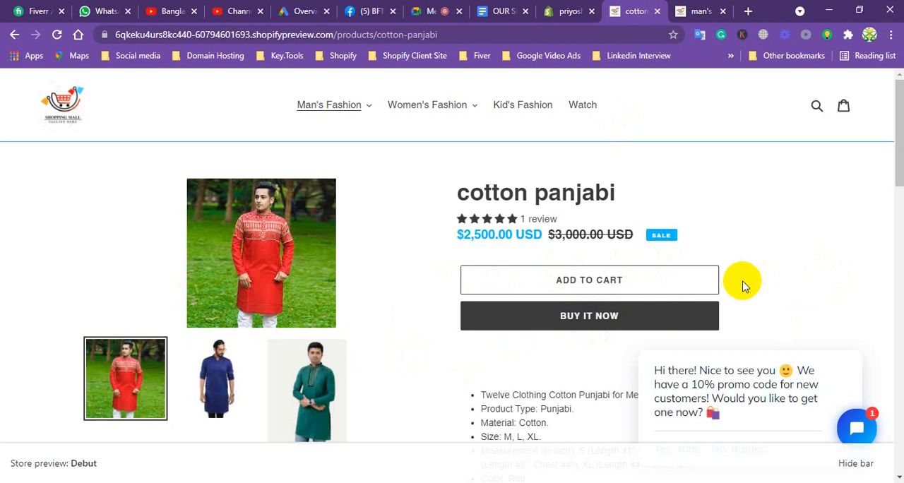
click(566, 282)
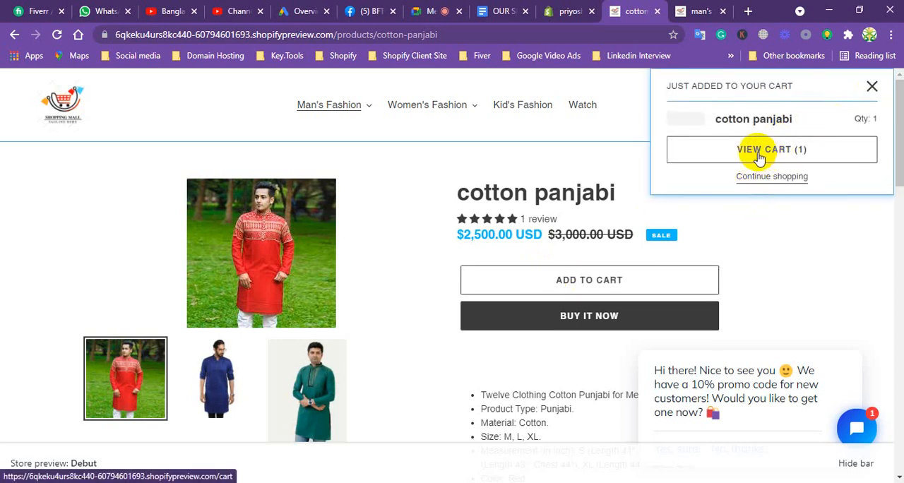
click(871, 86)
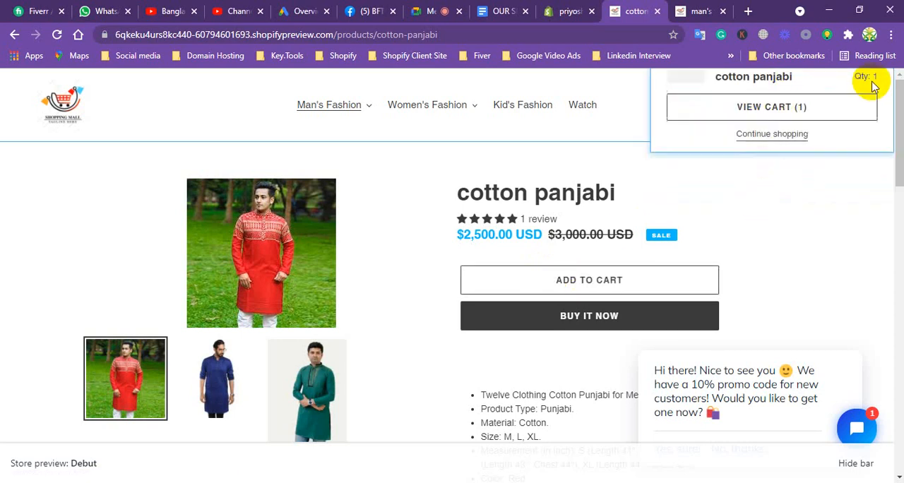
click(400, 142)
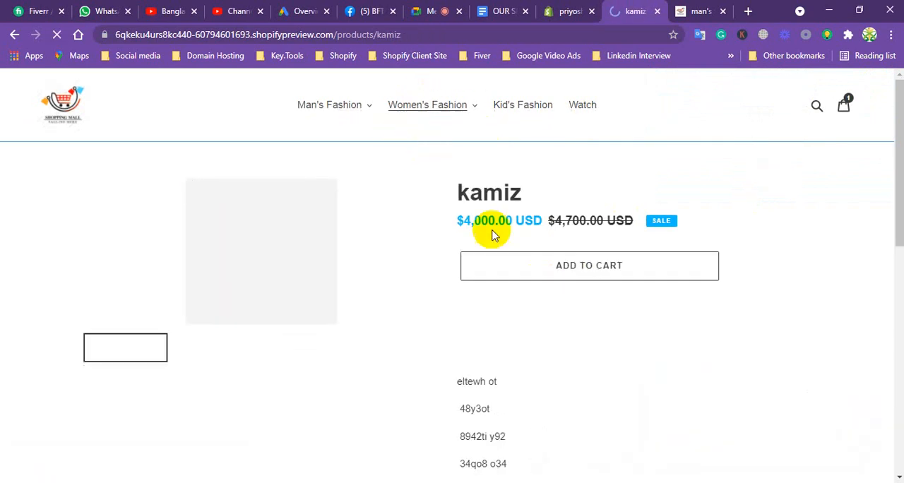
click(575, 266)
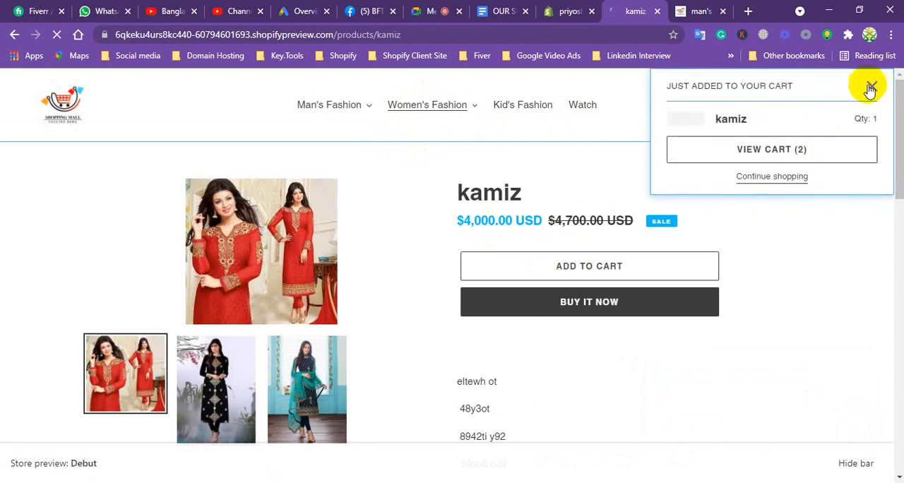
click(869, 87)
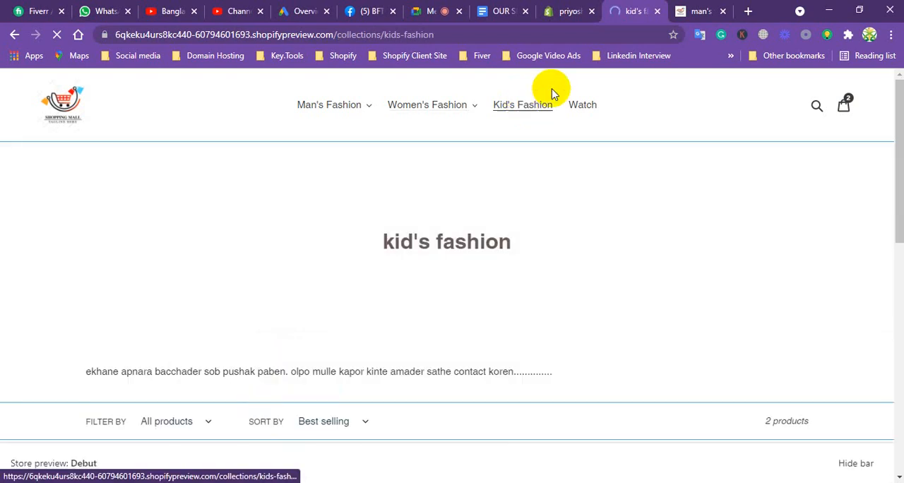
Review the cart in the store preview and try to check out.
click(583, 105)
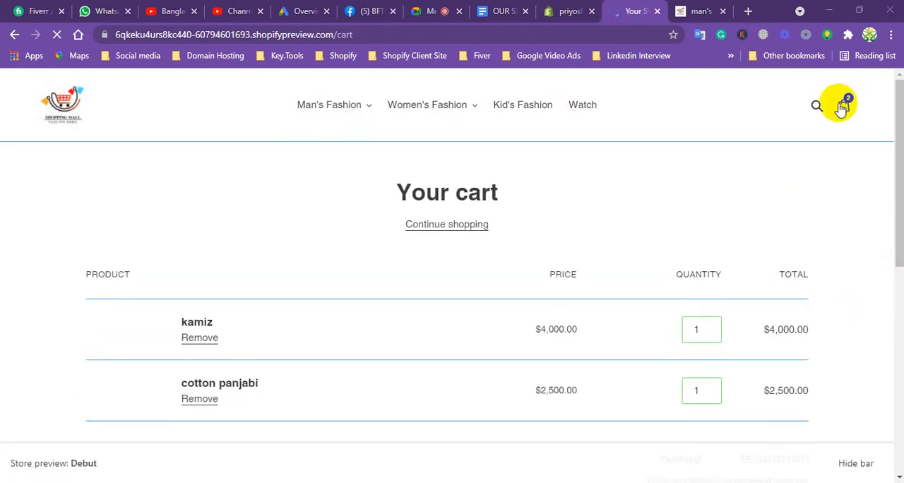
scroll(892, 190, down, 3)
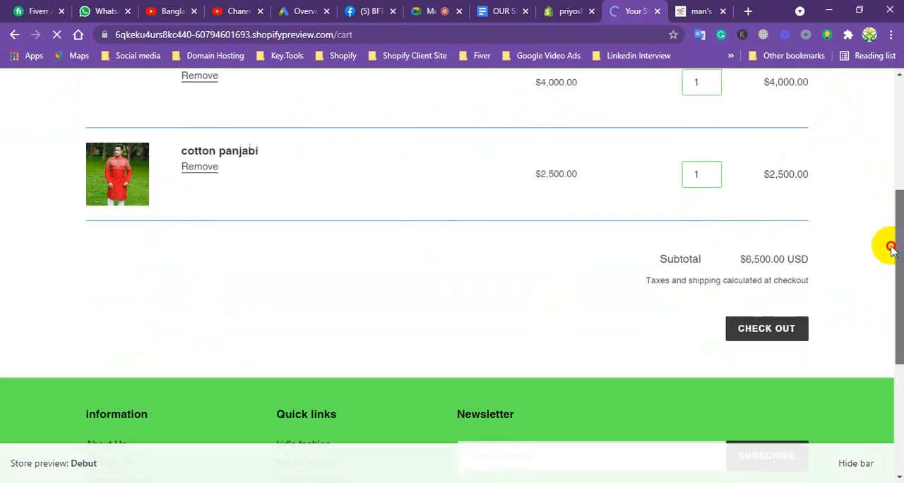
click(772, 334)
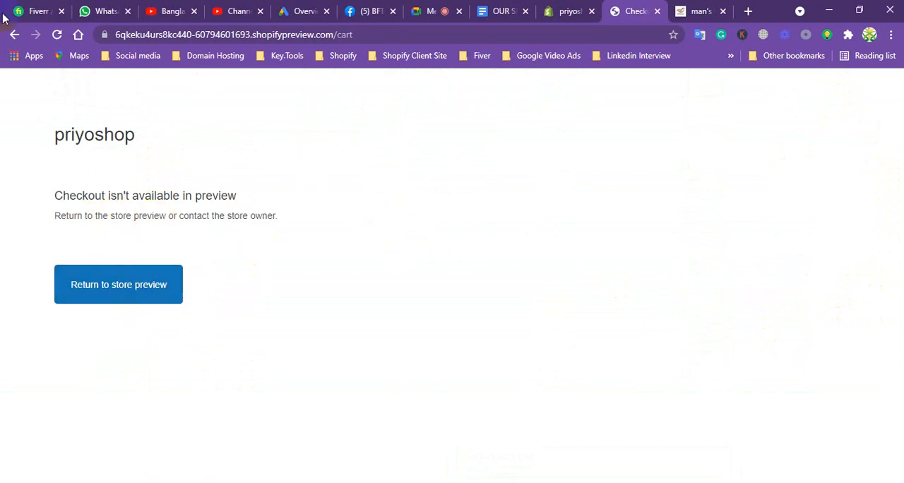
click(15, 34)
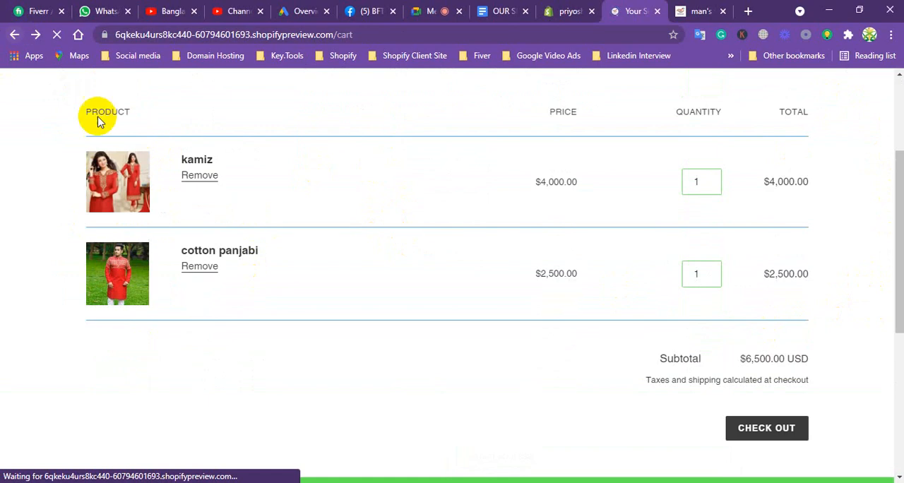
scroll(791, 395, down, 2)
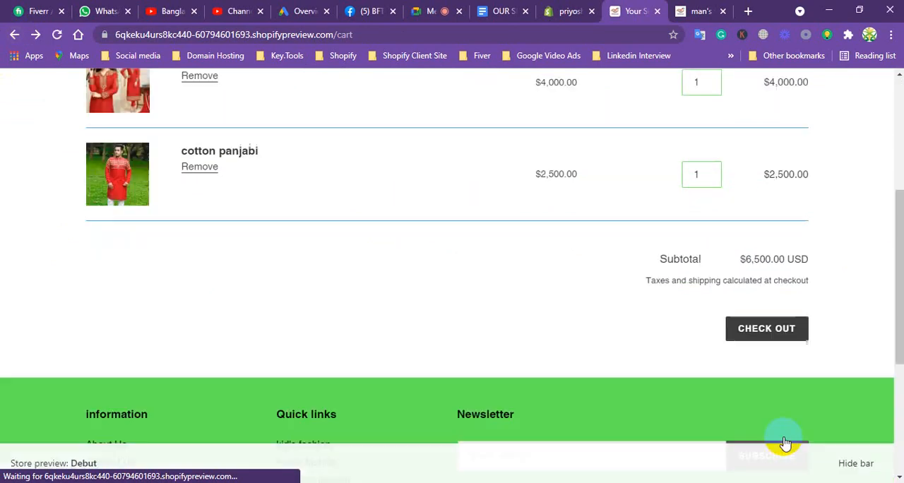
click(764, 332)
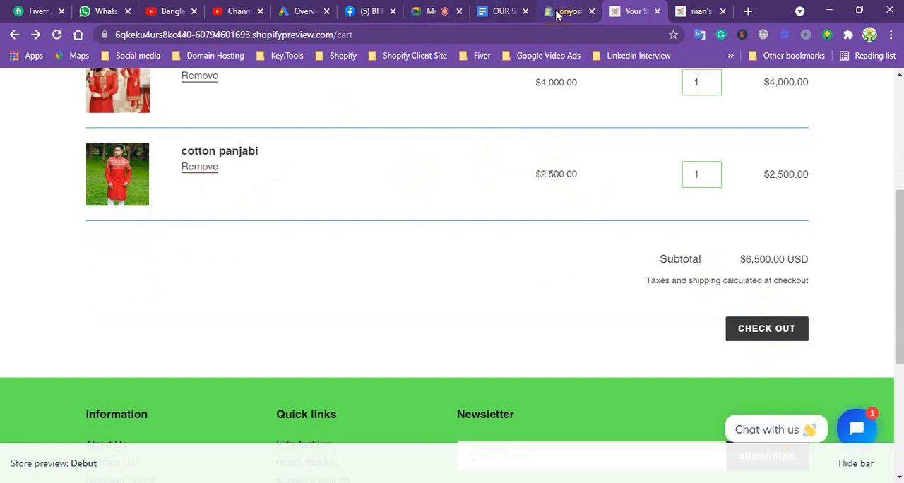
Browse the storefront home page on the myshopify.com domain and start an immediate purchase of the kamiz.
click(702, 11)
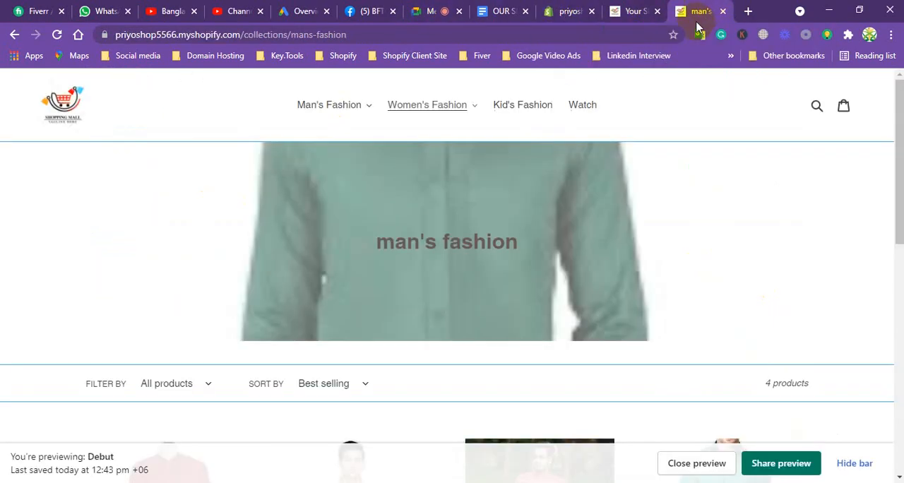
click(58, 97)
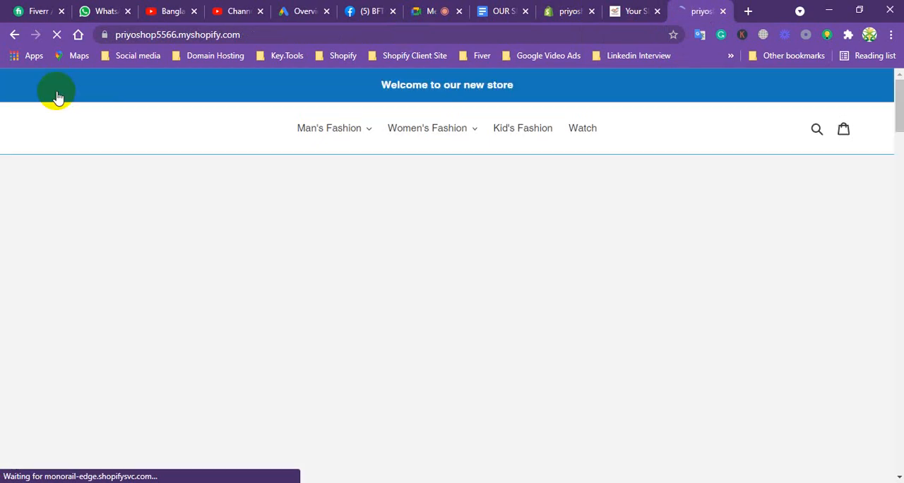
drag(898, 117, 864, 202)
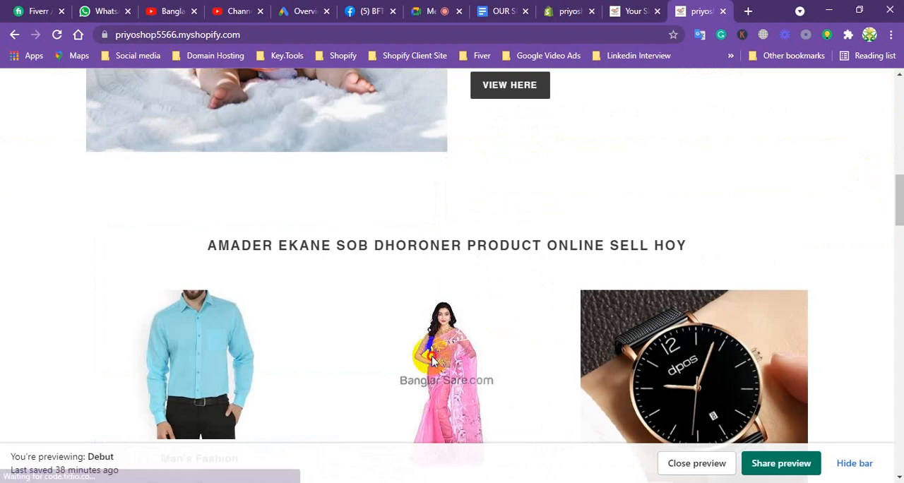
drag(887, 196, 857, 236)
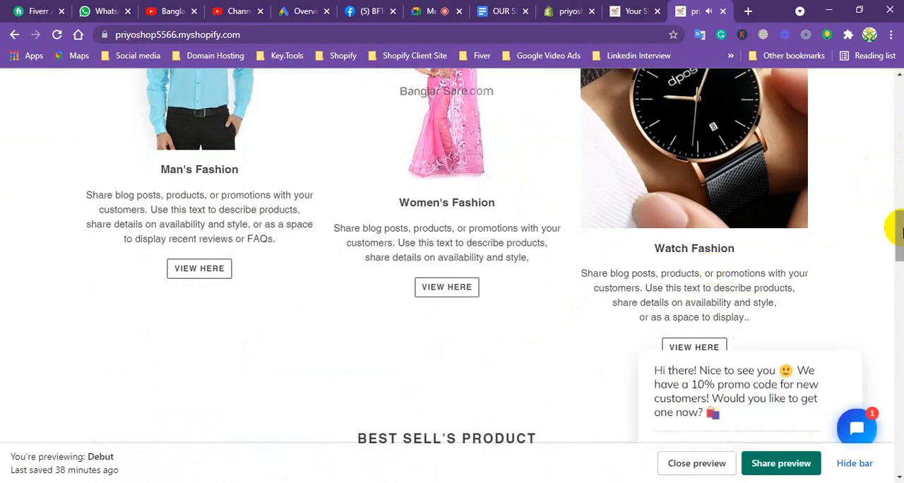
drag(894, 240, 894, 299)
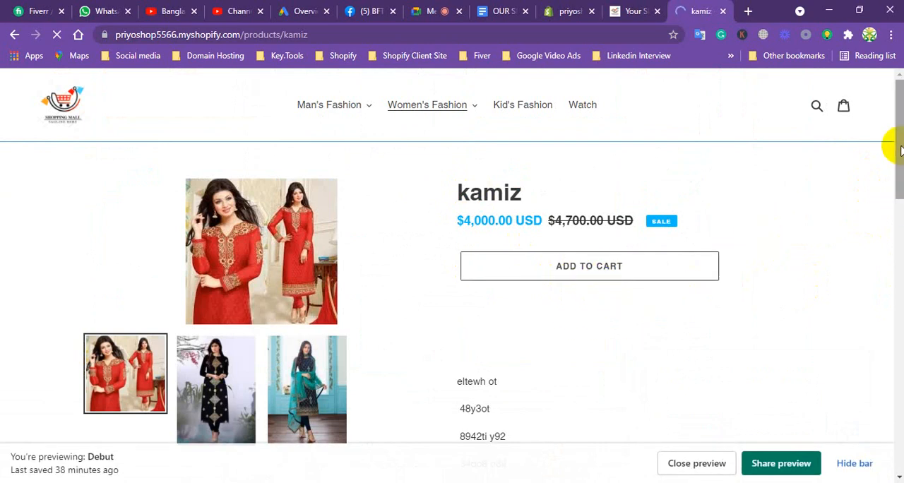
drag(900, 146, 898, 162)
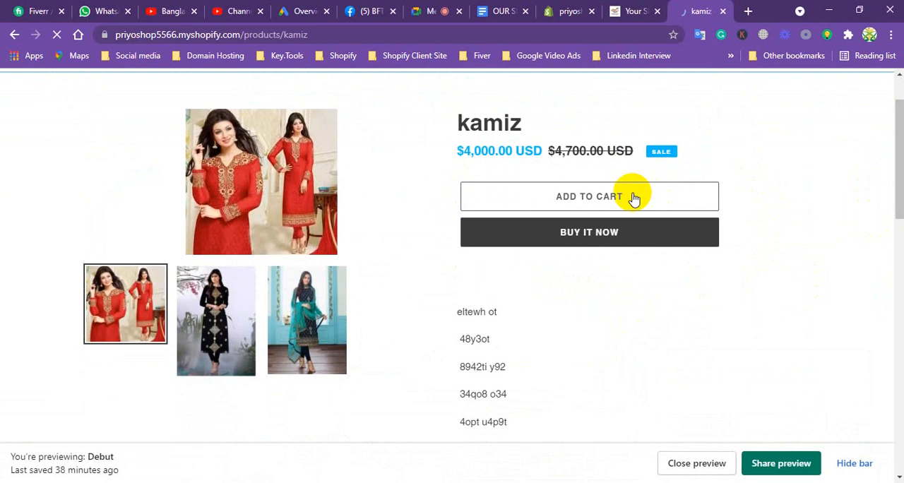
click(598, 228)
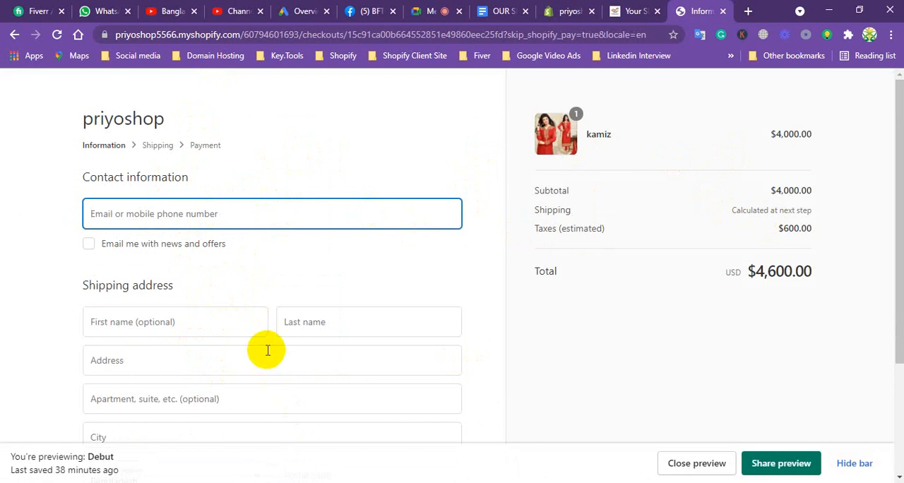
Examine the contact information and shipping address fields on the kamiz checkout page.
scroll(264, 349, down, 2)
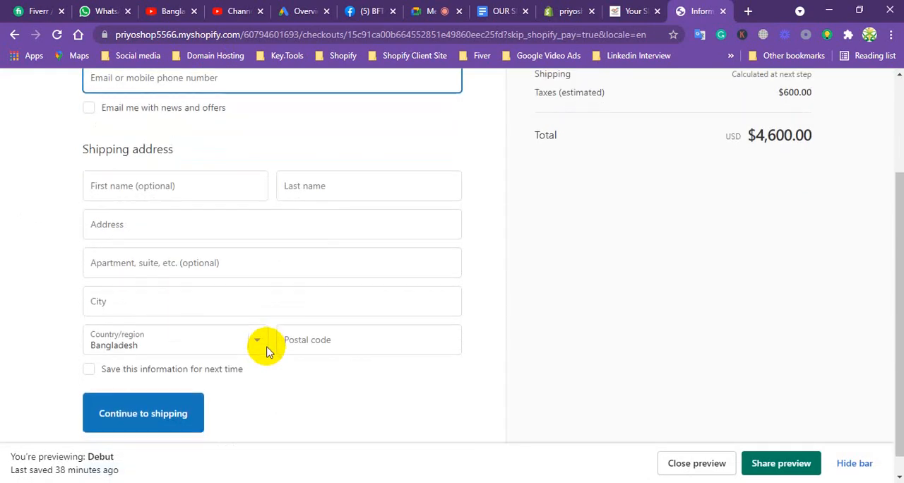
scroll(268, 347, down, 1)
scroll(302, 317, up, 1)
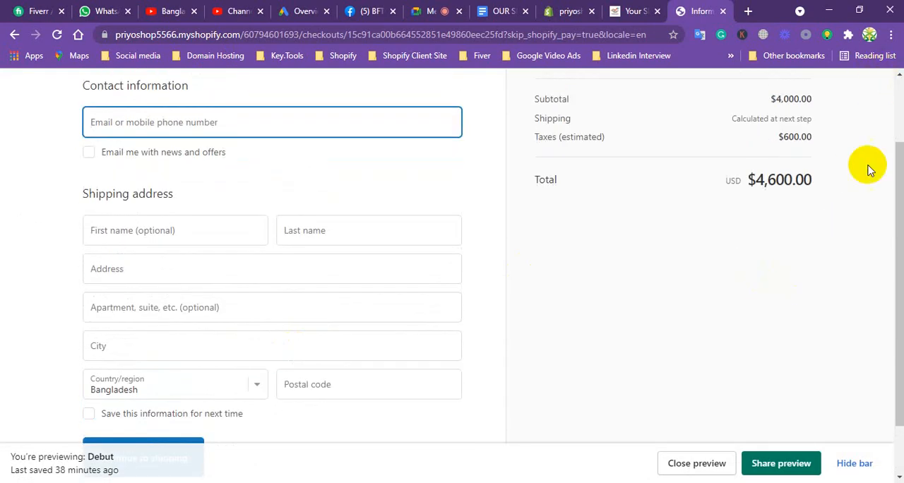
drag(894, 208, 894, 148)
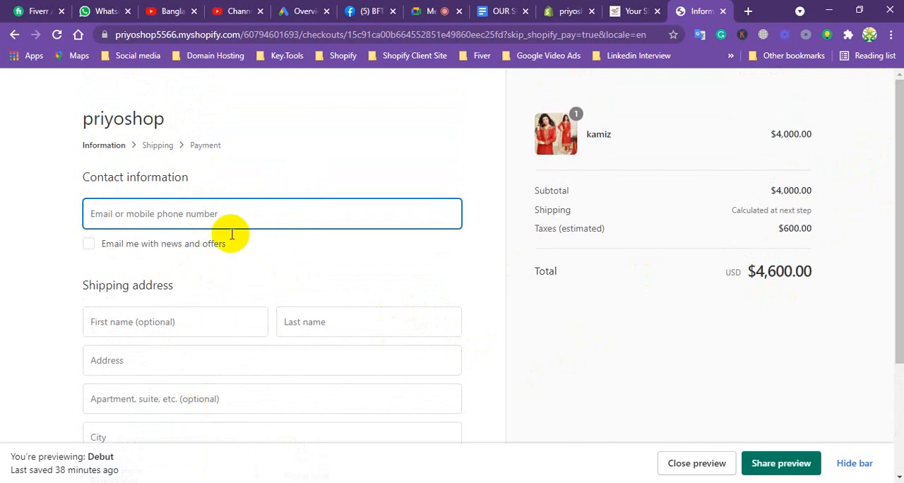
scroll(255, 212, down, 2)
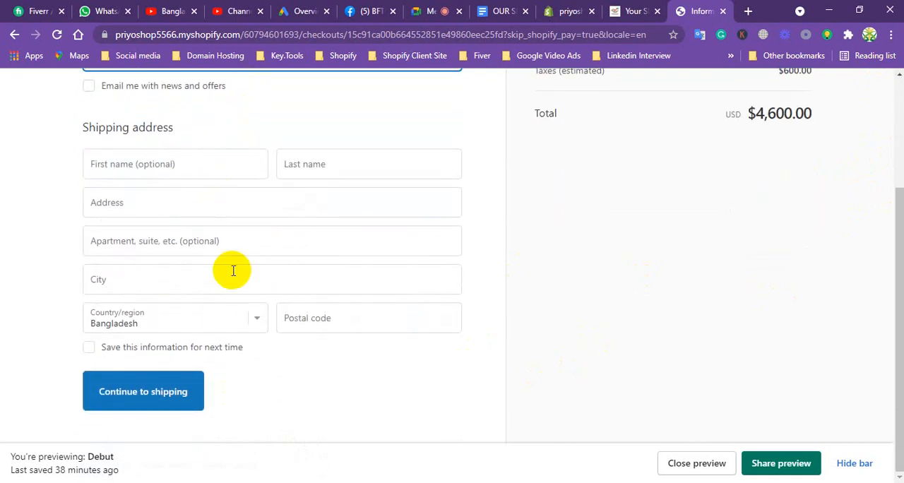
Close the sales channel list in the Shopify admin, set customer accounts to optional in the checkout settings and save.
click(567, 11)
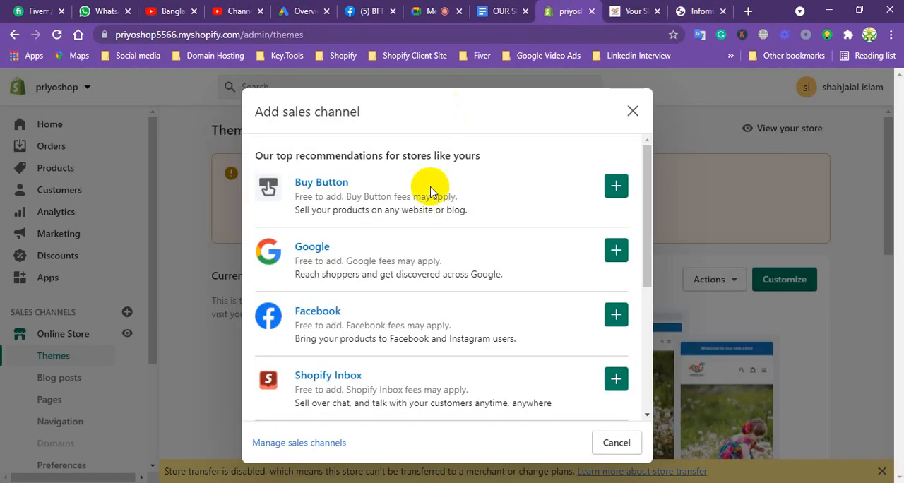
click(631, 111)
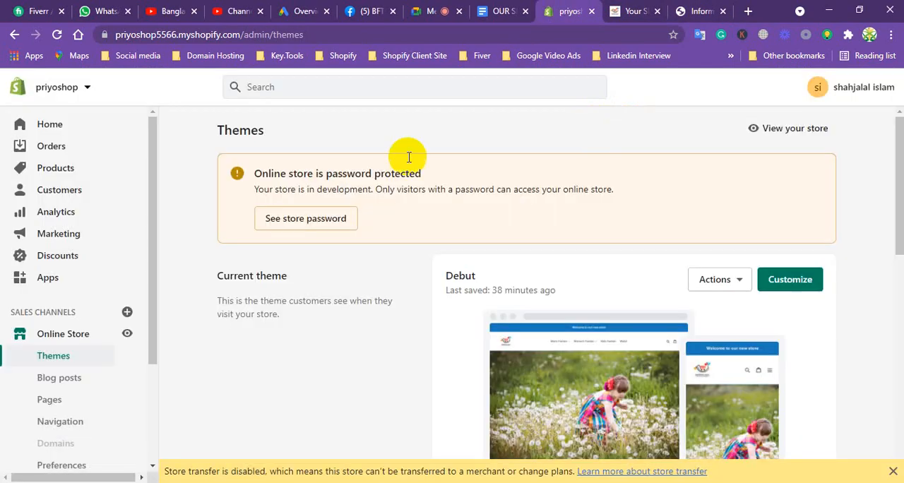
drag(154, 213, 141, 292)
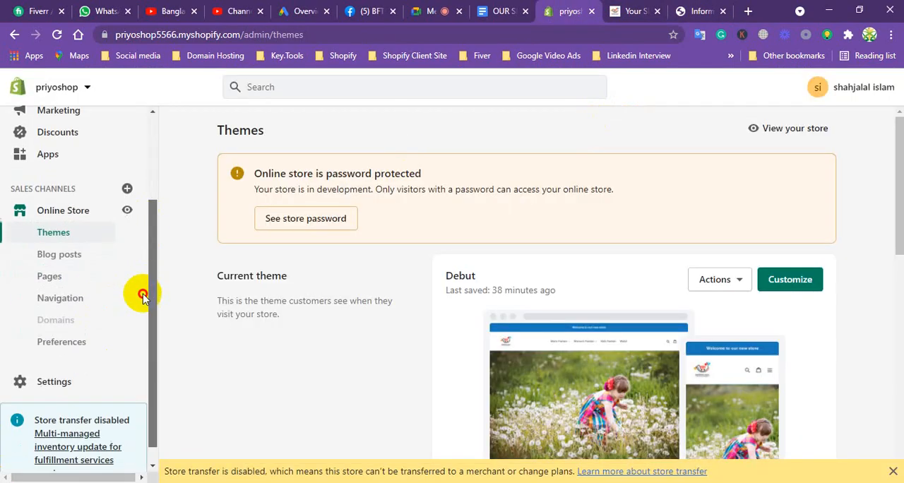
click(46, 375)
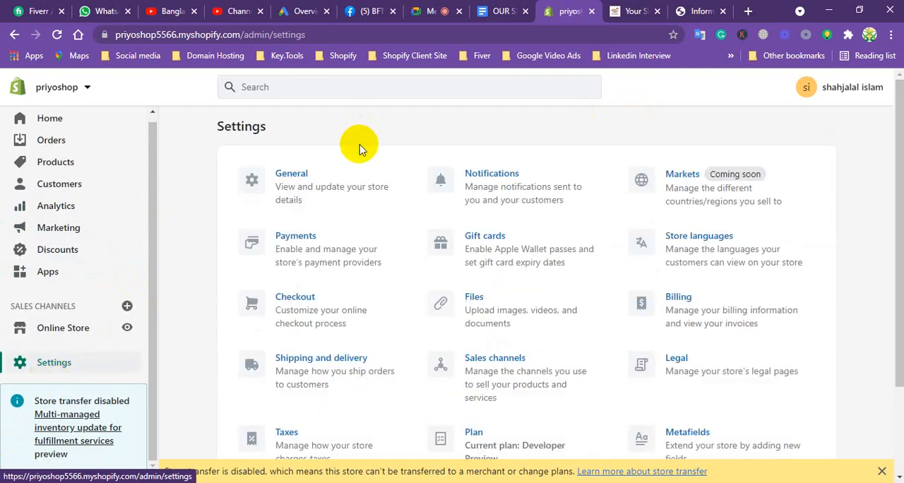
click(305, 300)
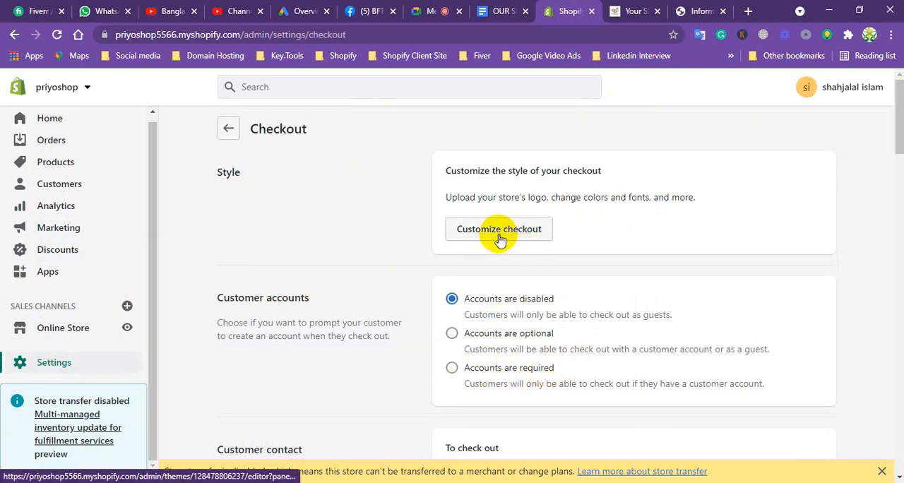
click(453, 334)
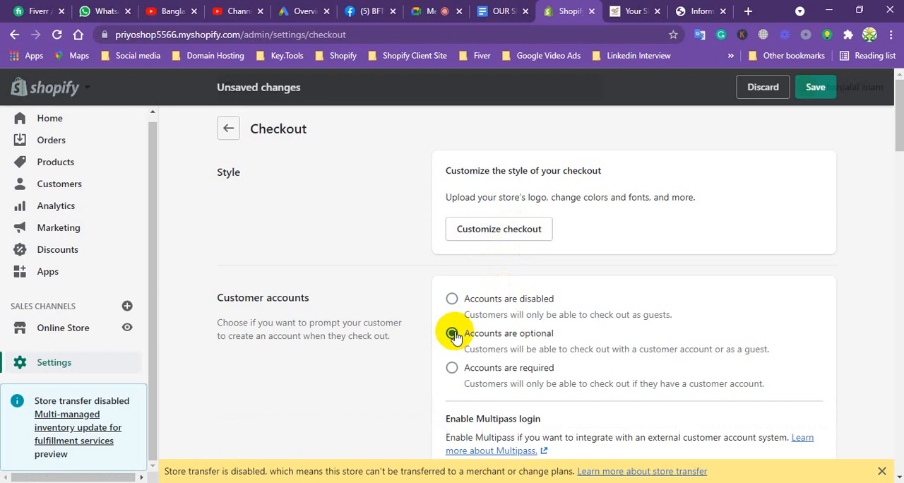
click(816, 90)
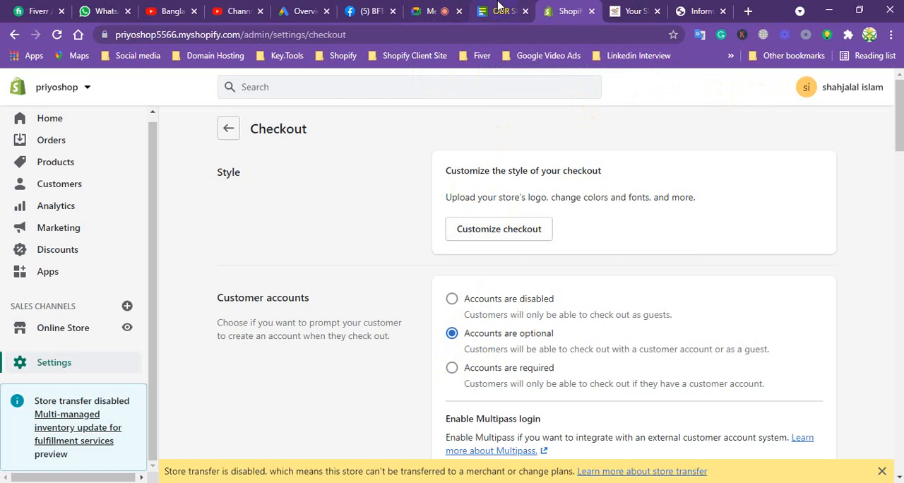
Switch to the store preview and review the cart containing the kamiz and the cotton panjabi.
click(632, 10)
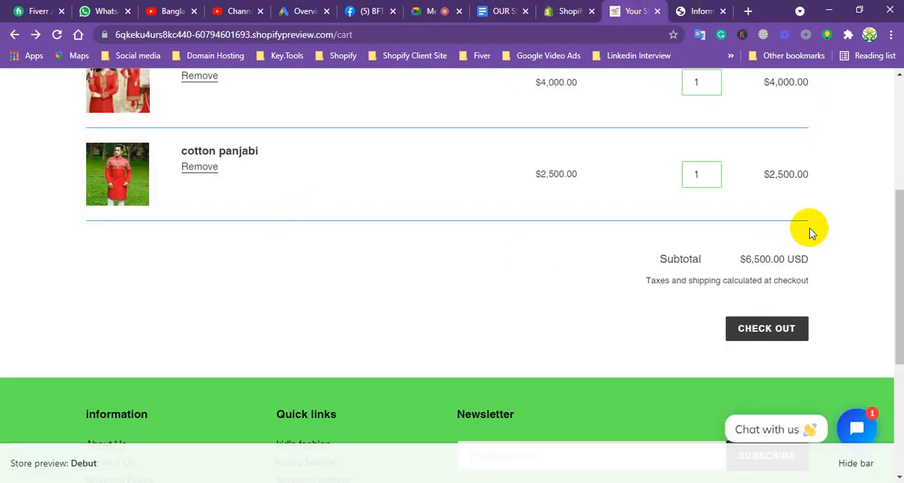
mouse_move(899, 252)
mouse_down()
mouse_move(901, 173)
mouse_move(893, 240)
mouse_up()
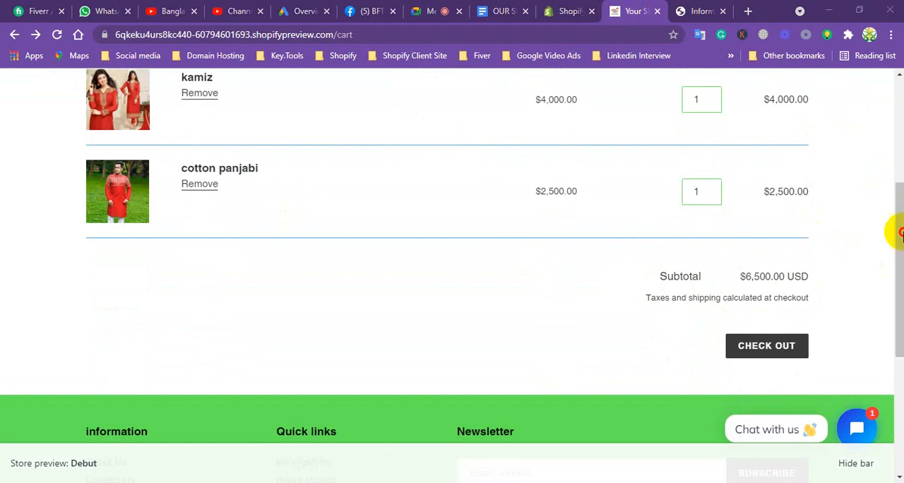
drag(898, 256, 891, 101)
click(845, 106)
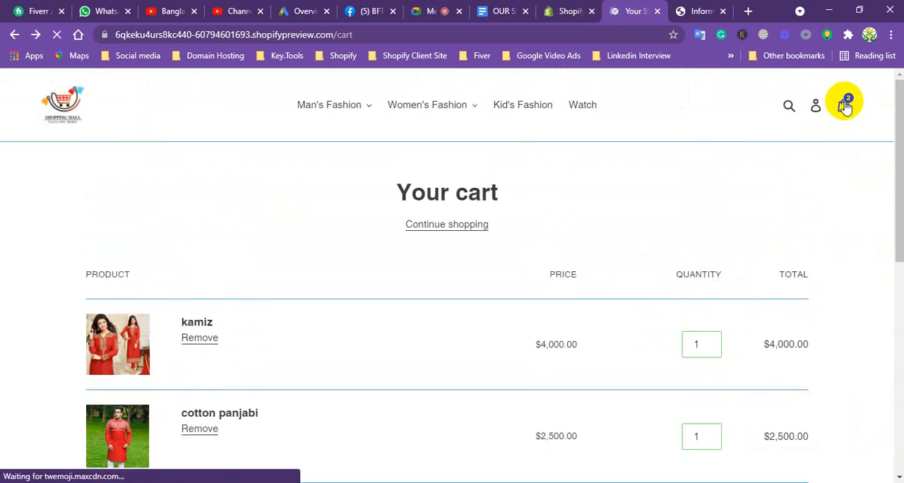
Open the cotton panjabi product from Man's Fashion, try to buy it immediately, and return to the store preview.
click(347, 106)
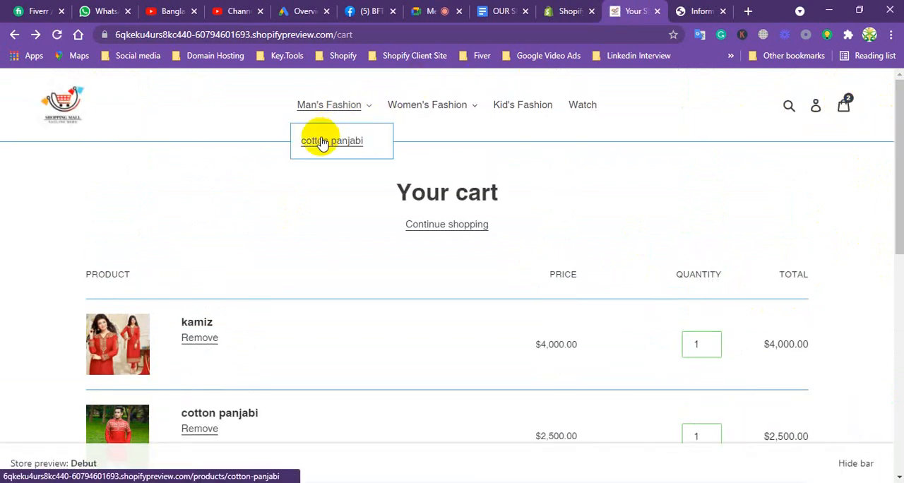
click(320, 141)
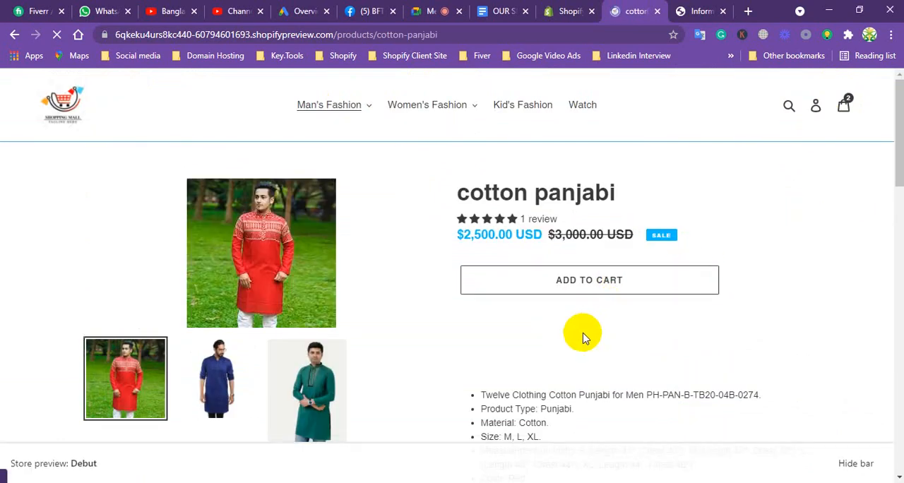
click(593, 318)
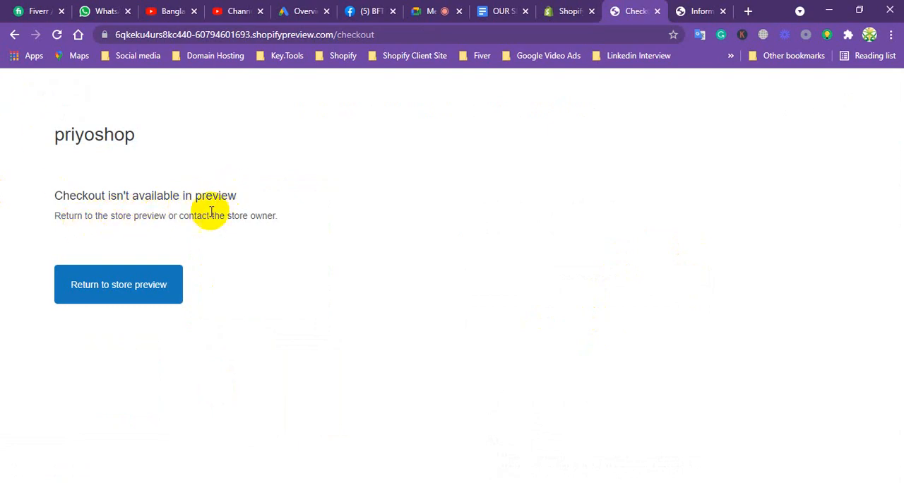
click(107, 285)
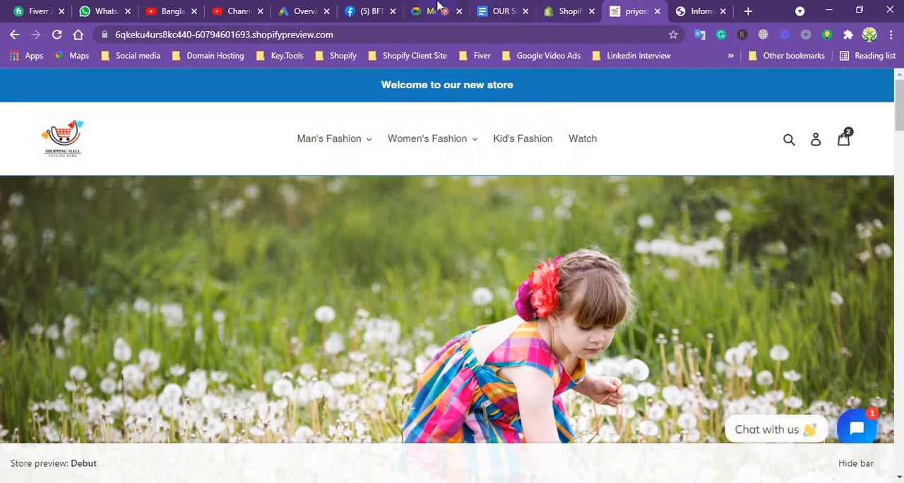
Return to the Shopify admin and add the Buy Button sales channel to the store.
click(565, 10)
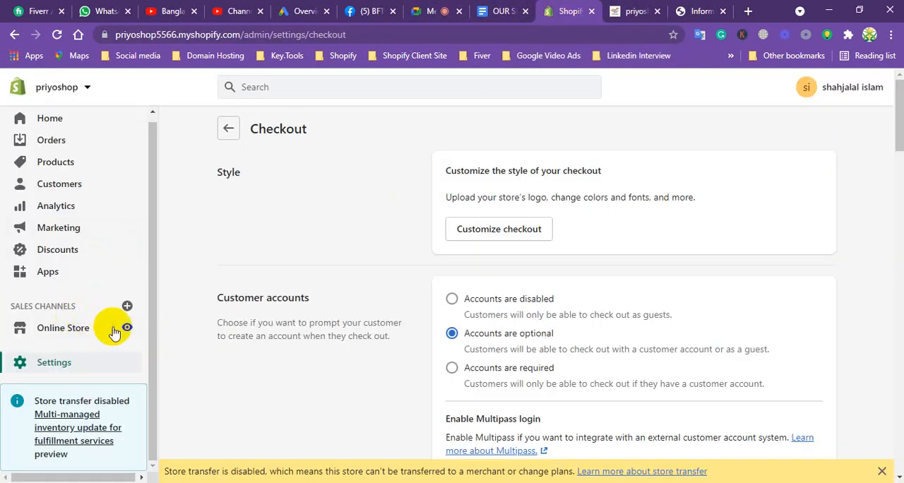
click(126, 306)
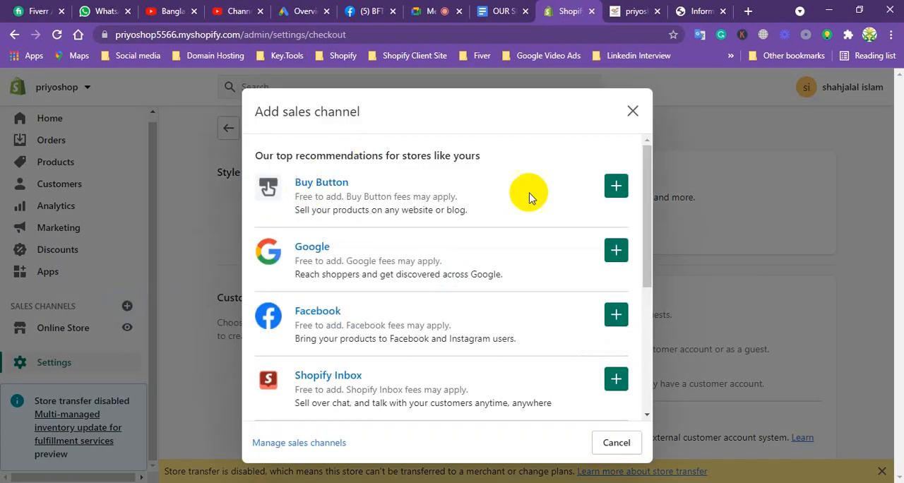
click(613, 187)
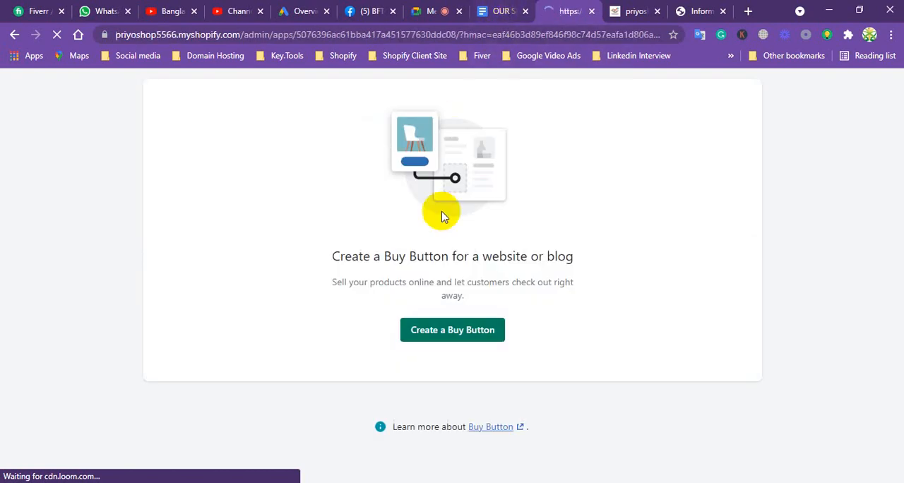
Start creating a Product Buy Button for the burka product.
click(456, 331)
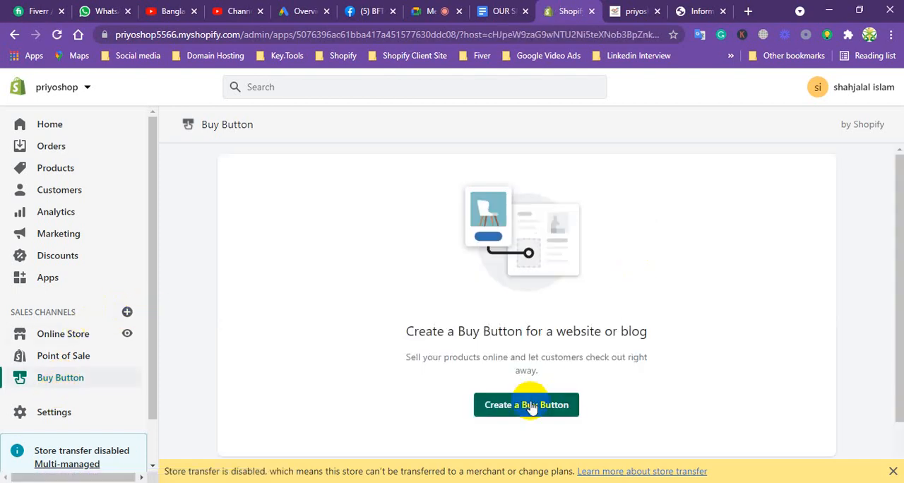
click(530, 407)
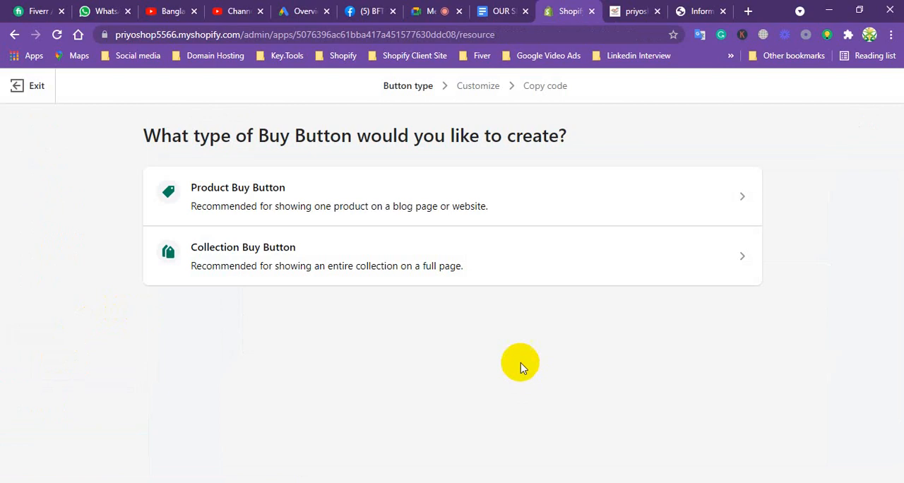
click(267, 199)
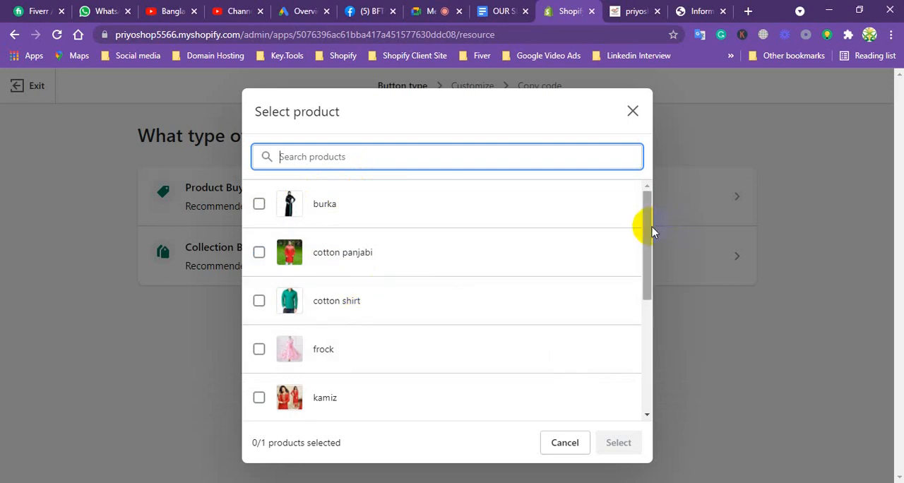
drag(649, 228, 637, 195)
click(259, 204)
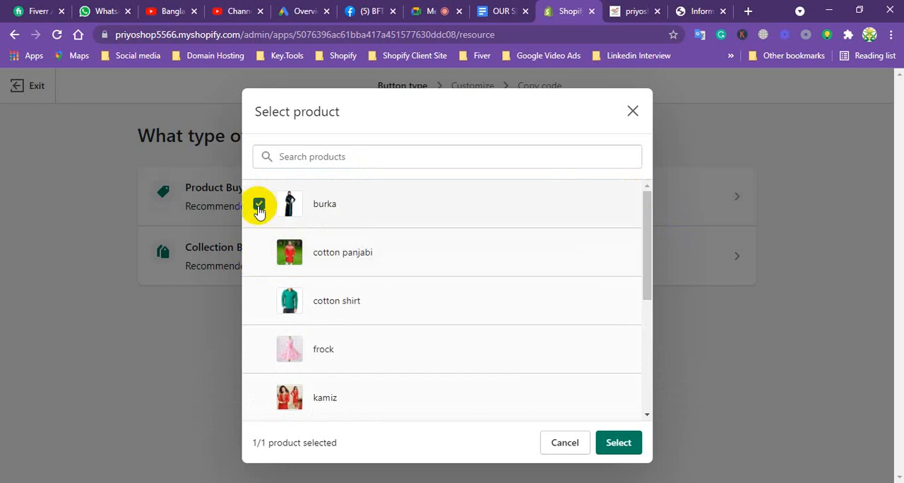
click(622, 442)
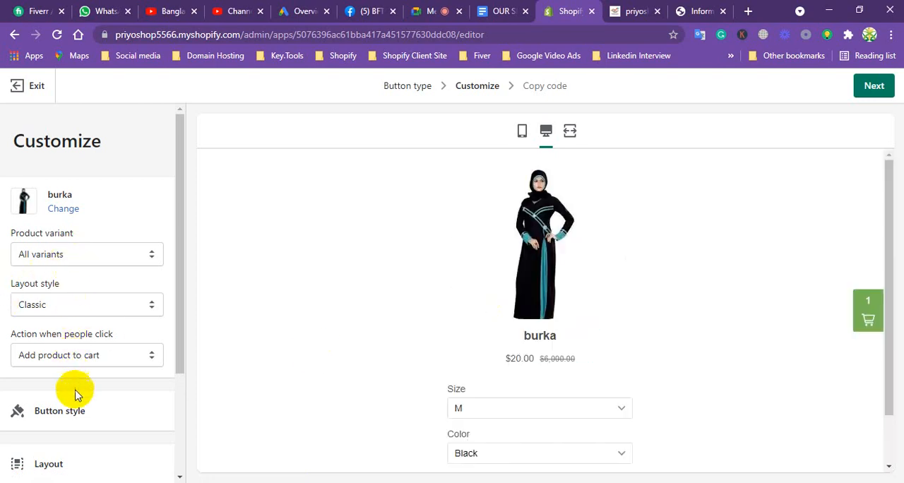
Examine the customization options for the burka's Buy Button, check the services document, and leave the Buy Button editor without keeping changes.
click(874, 89)
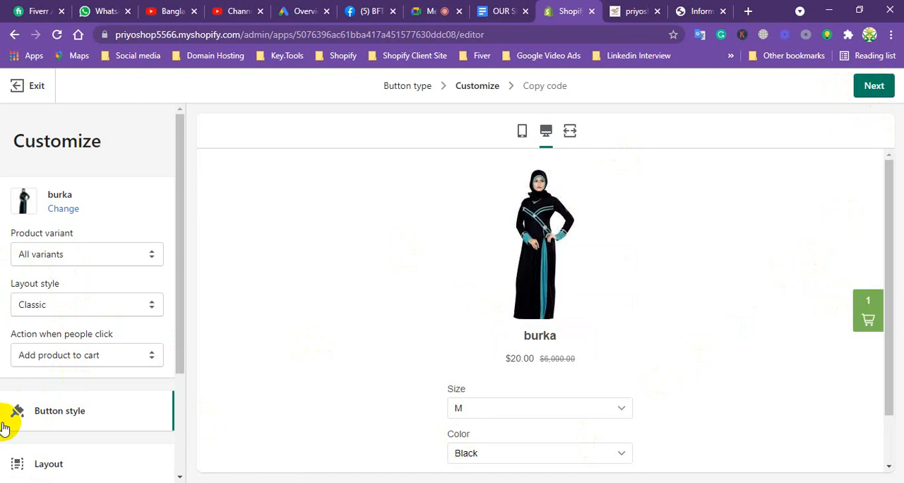
drag(181, 195, 177, 371)
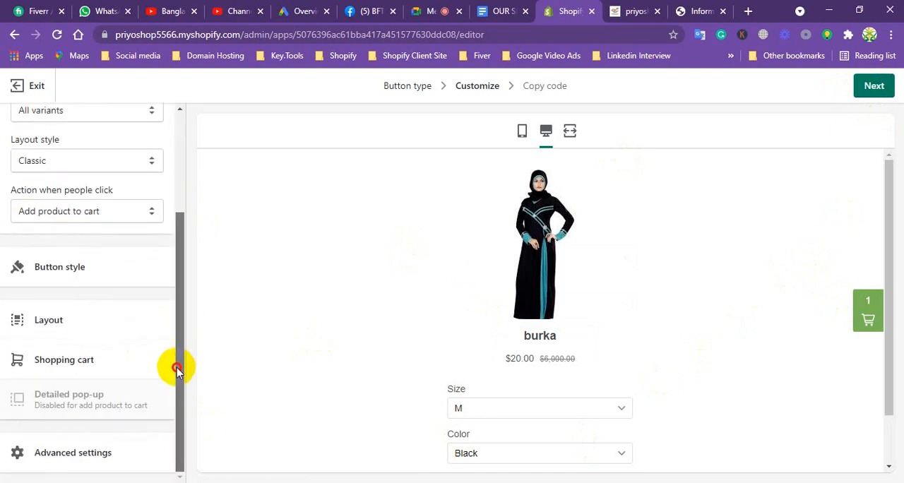
click(478, 9)
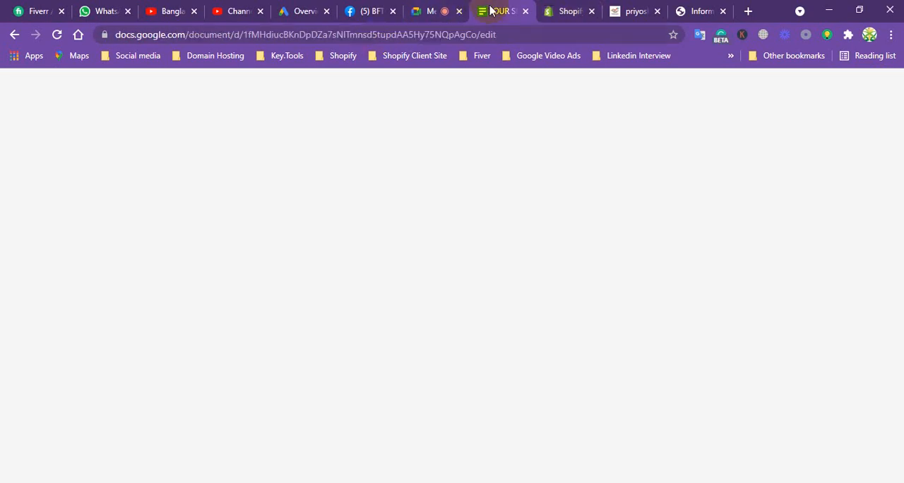
click(563, 9)
click(20, 83)
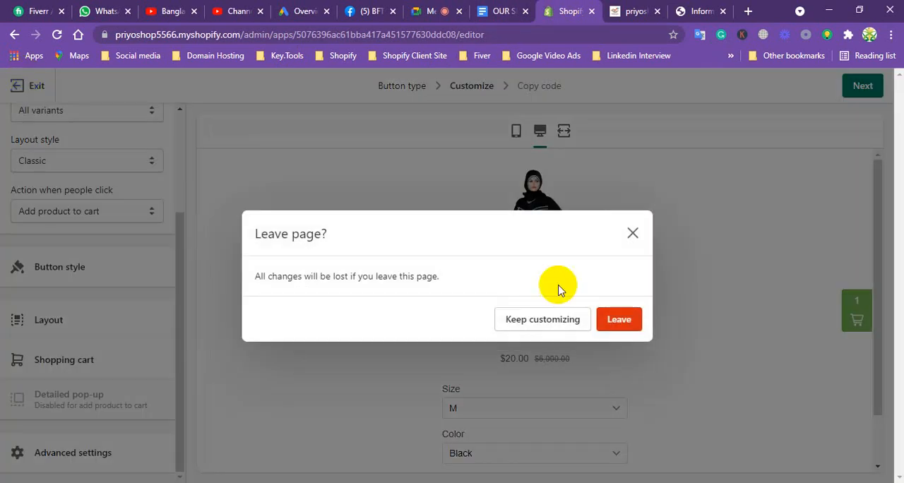
click(607, 319)
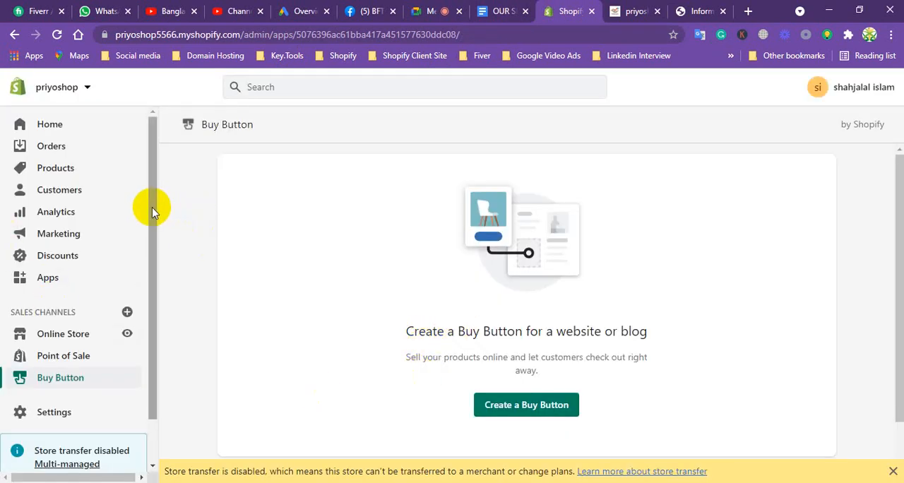
Add the Google sales channel to the store.
drag(151, 211, 151, 259)
click(127, 263)
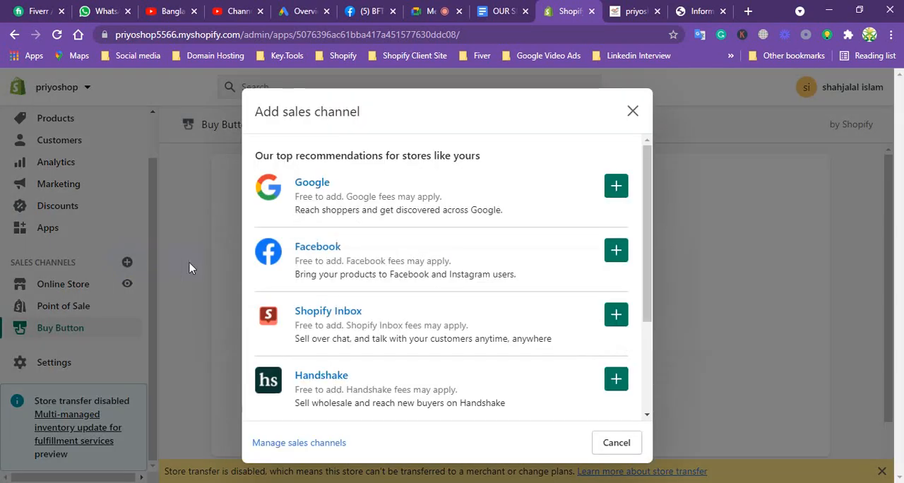
click(616, 186)
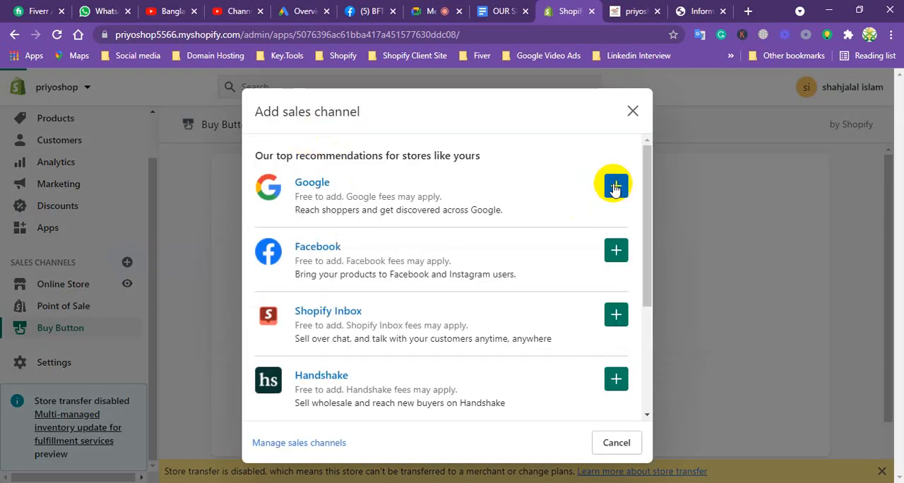
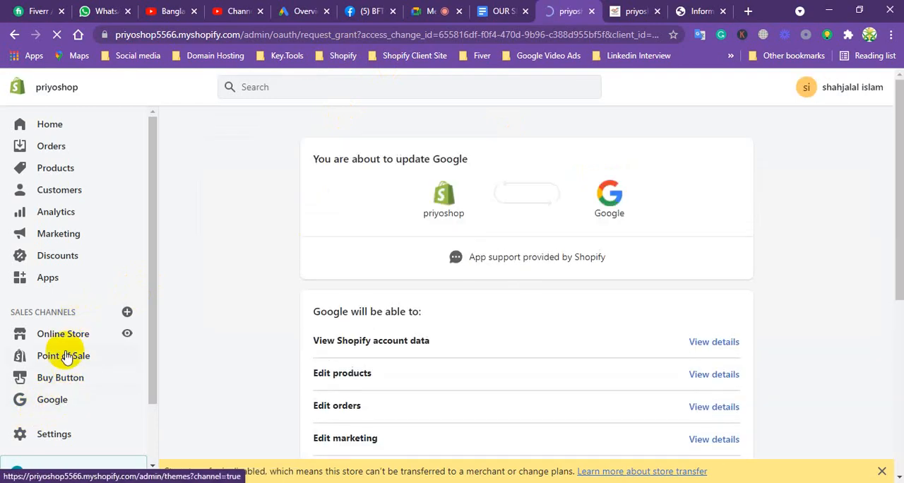
Review the permissions Google requires and update the Google sales channel.
drag(891, 174, 891, 273)
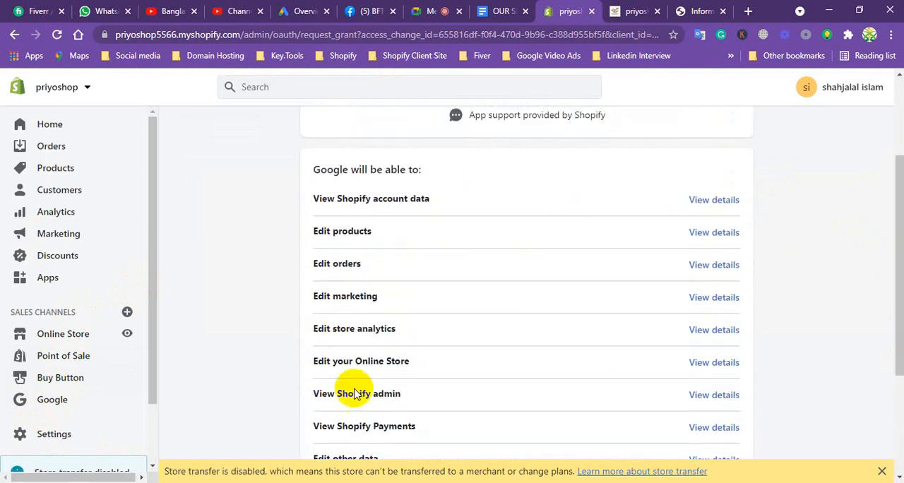
click(56, 399)
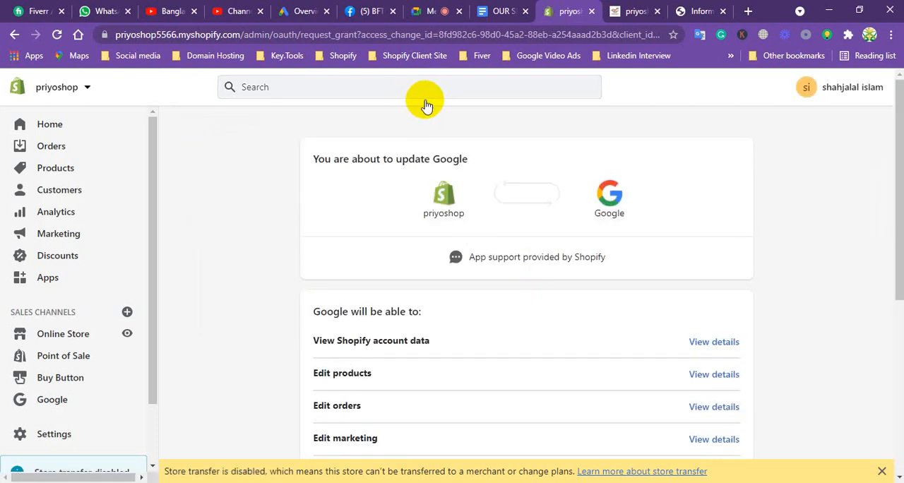
drag(894, 216, 873, 408)
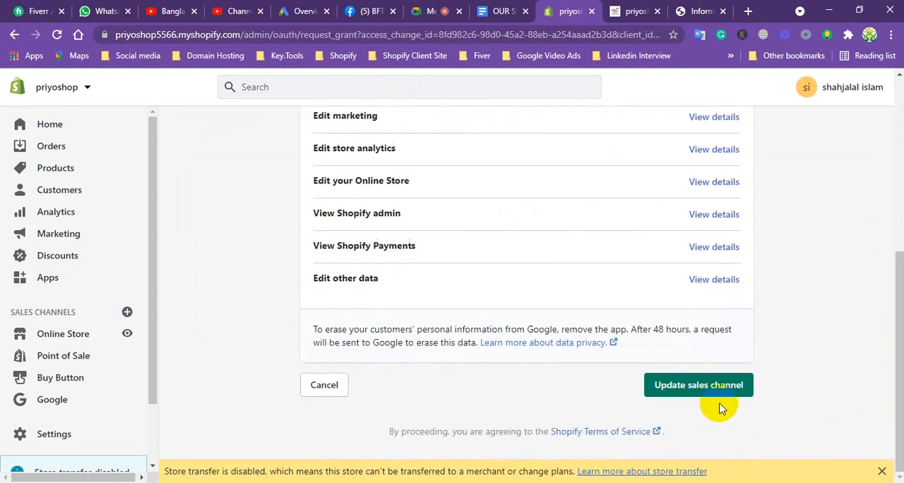
click(51, 401)
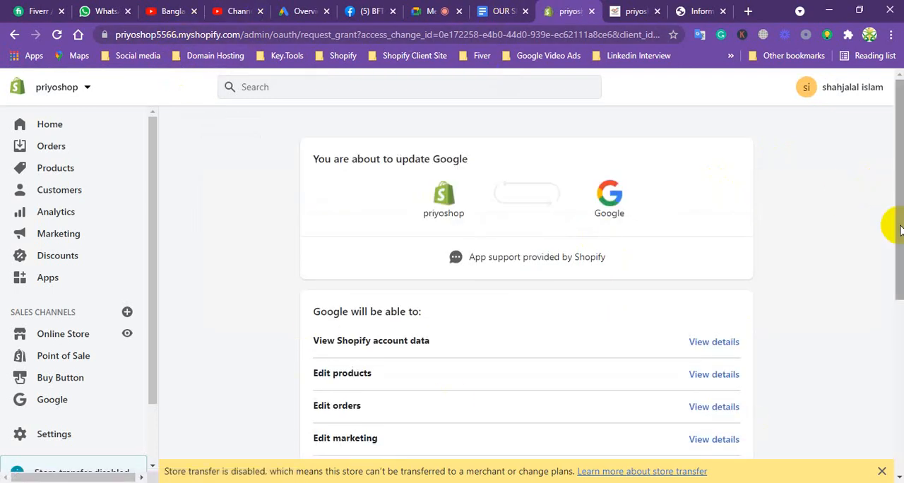
drag(898, 222, 901, 403)
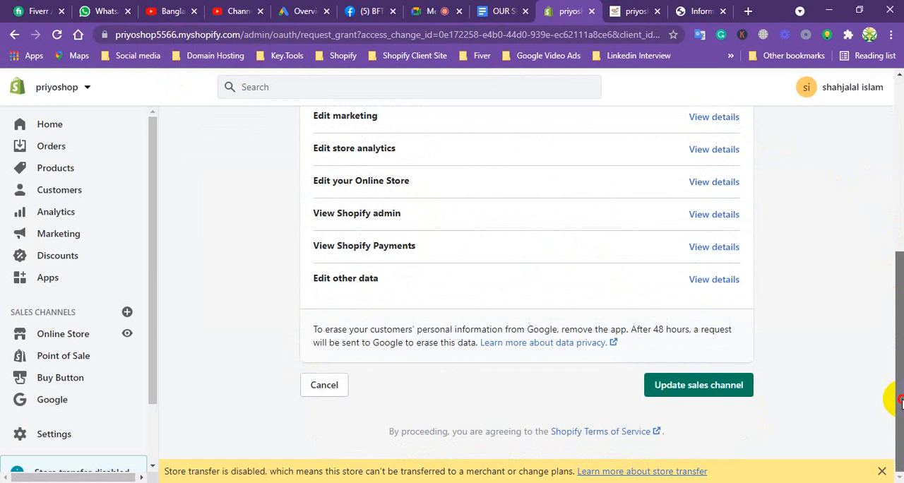
click(720, 384)
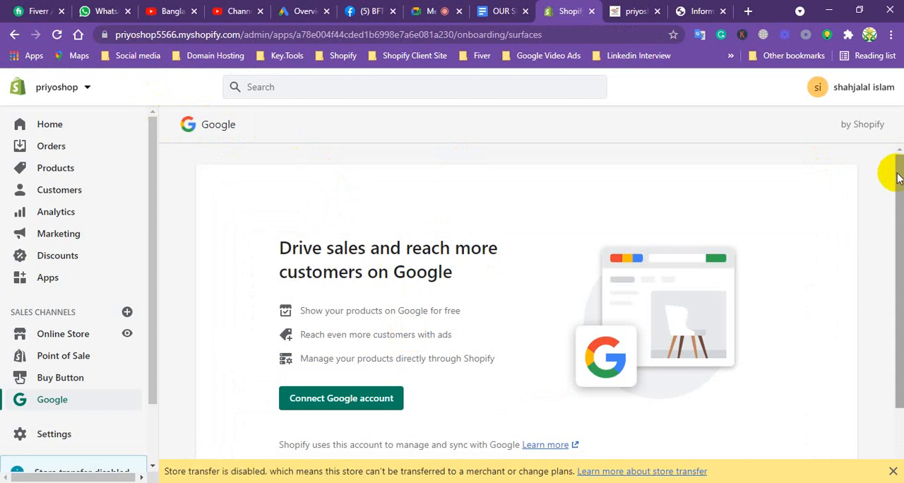
View the option for connecting a Google account to the Google sales channel.
drag(894, 173, 893, 217)
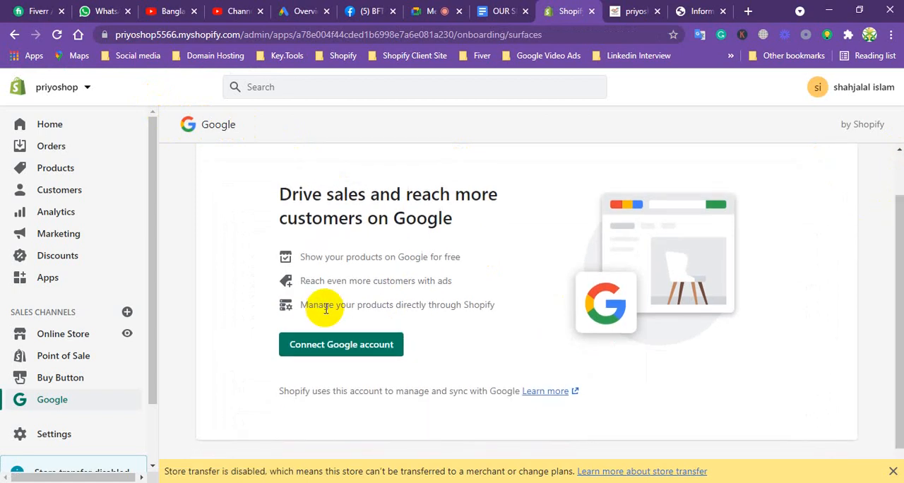
click(362, 351)
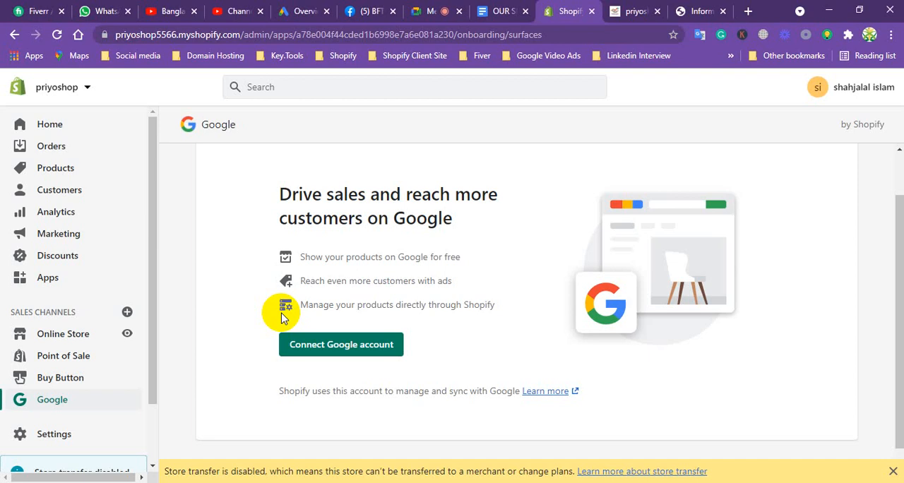
click(347, 352)
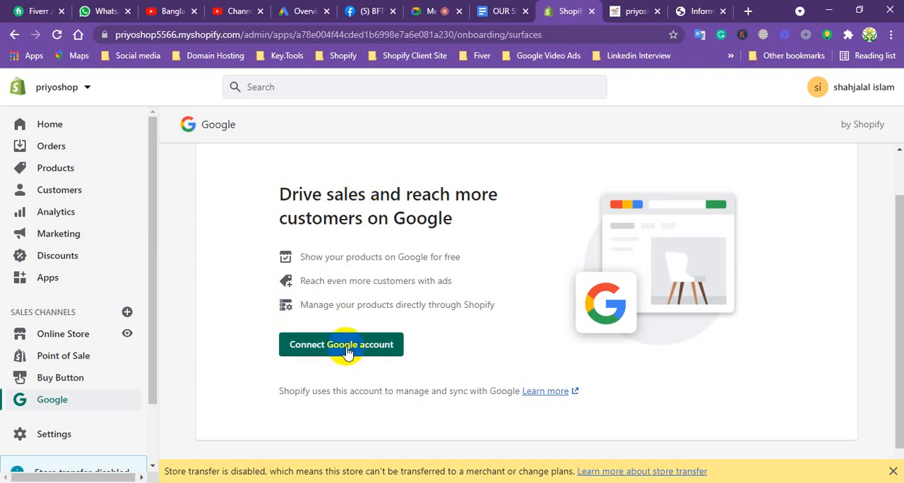
Add the Facebook sales channel to the store and approve its permissions update.
click(128, 312)
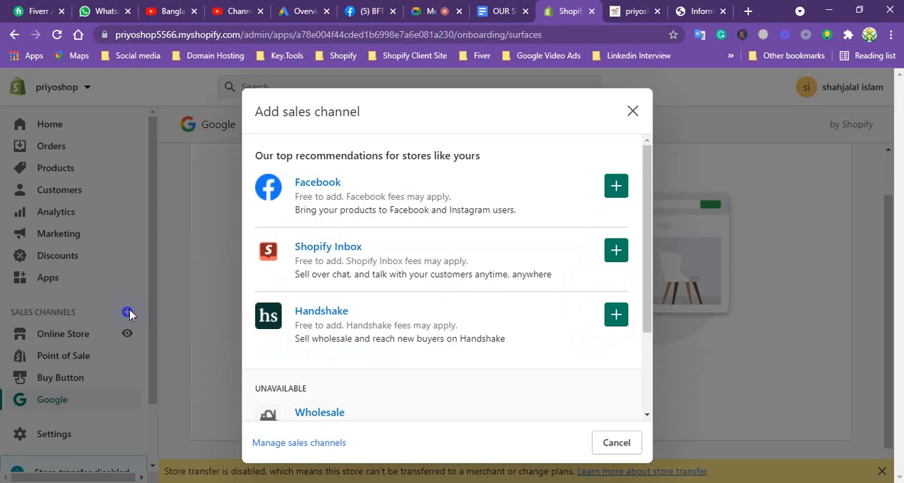
click(614, 185)
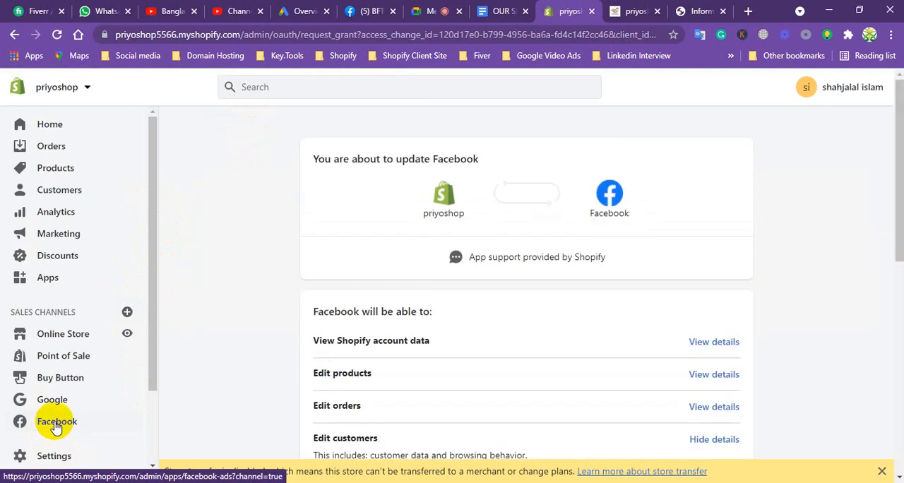
drag(898, 192, 886, 409)
click(709, 387)
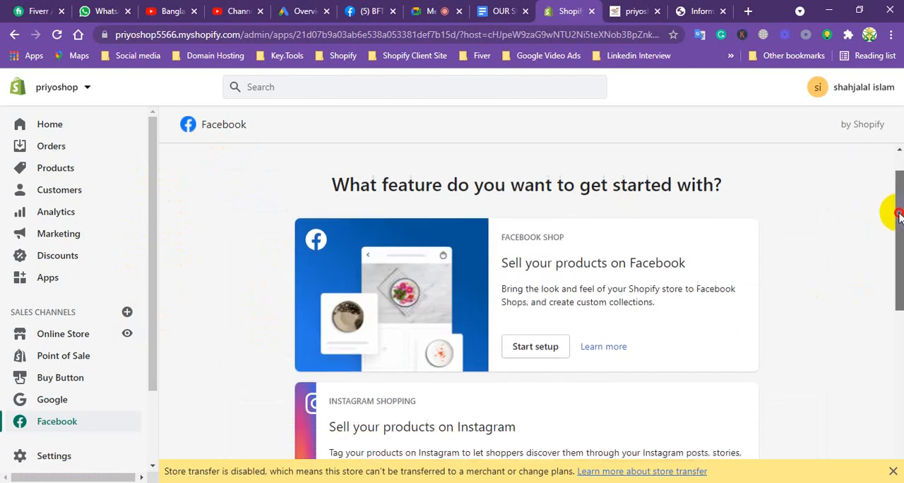
Open the Facebook Shop setup and examine its required stages, from account connection to terms and conditions.
scroll(897, 225, down, 1)
drag(898, 223, 898, 225)
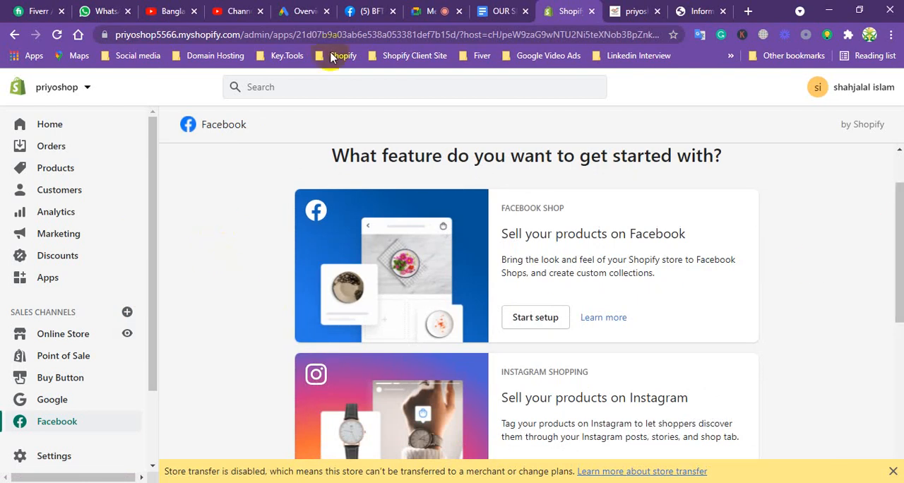
click(535, 318)
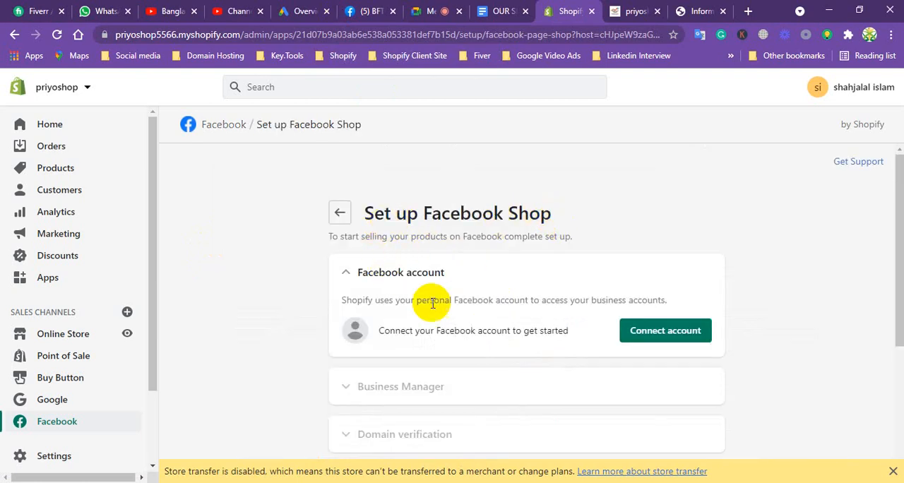
click(667, 332)
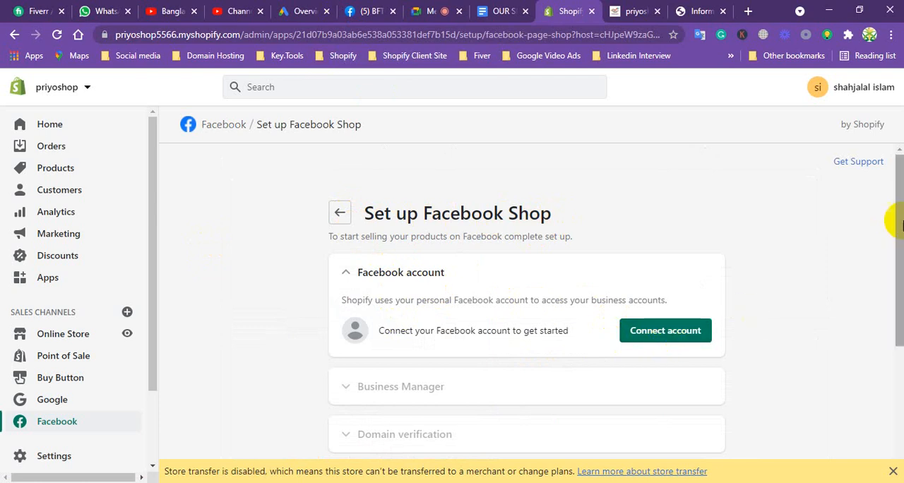
drag(900, 212, 893, 307)
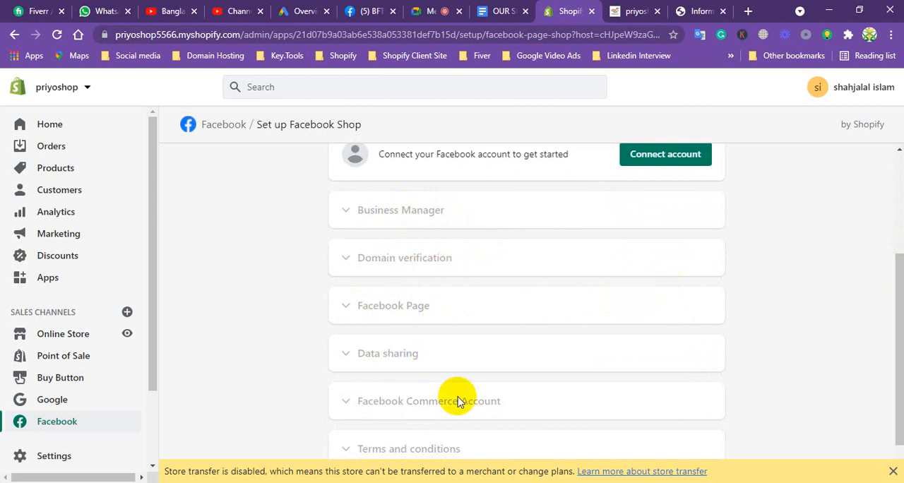
drag(887, 299, 901, 184)
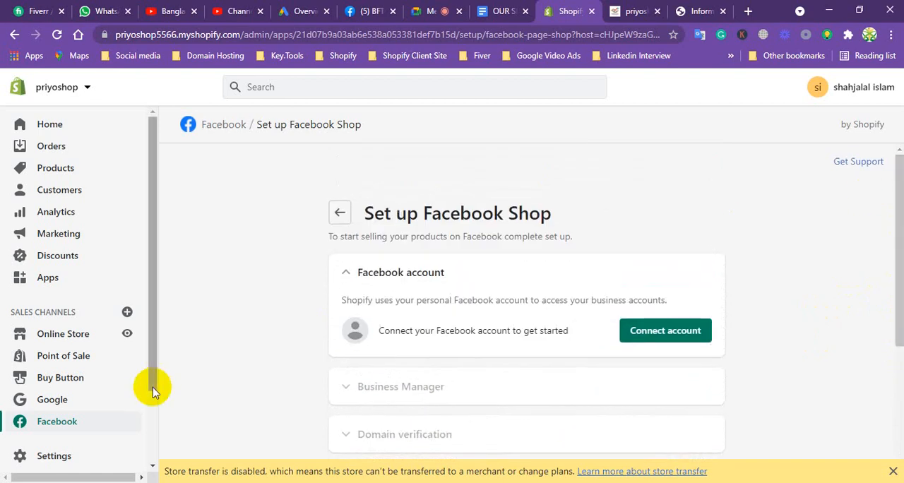
drag(151, 303, 149, 344)
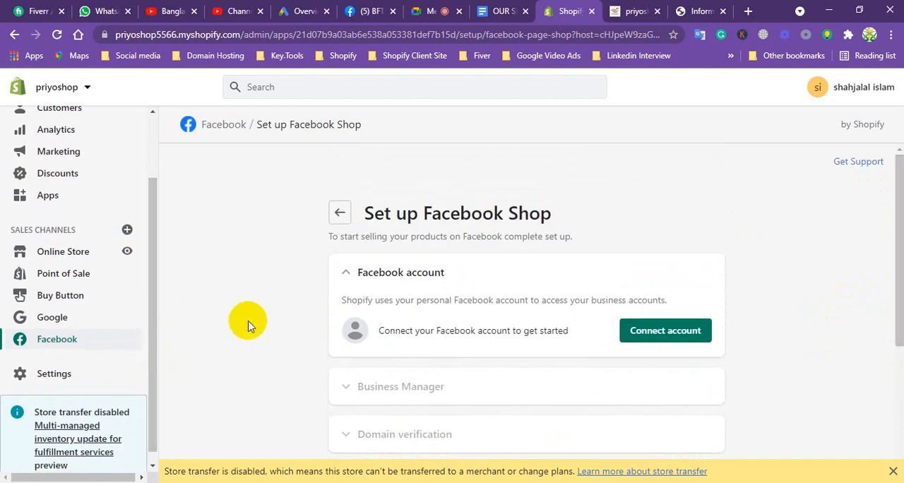
Return to the Facebook feature list, view the Facebook Marketing setup, and go back to the list.
click(336, 205)
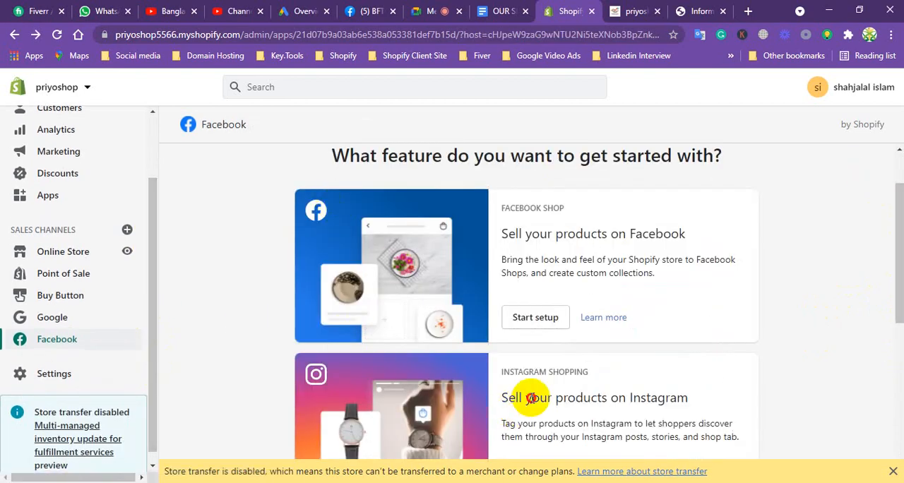
drag(899, 222, 899, 318)
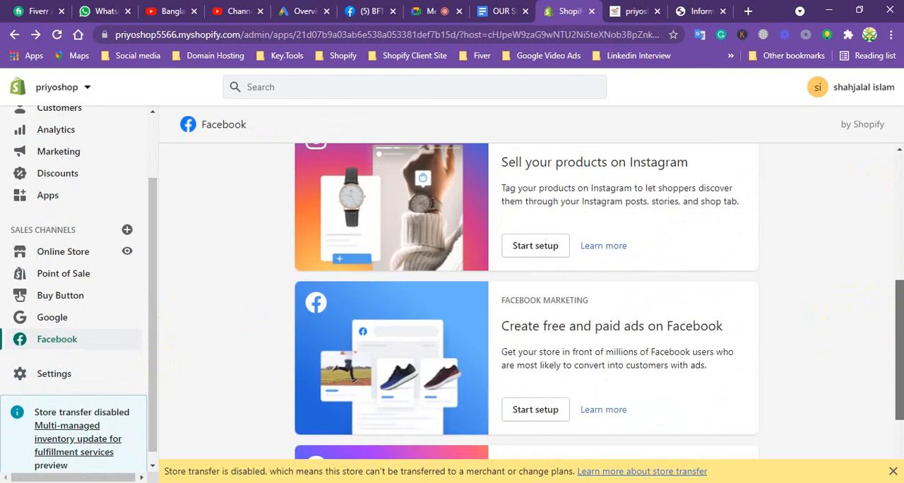
click(535, 410)
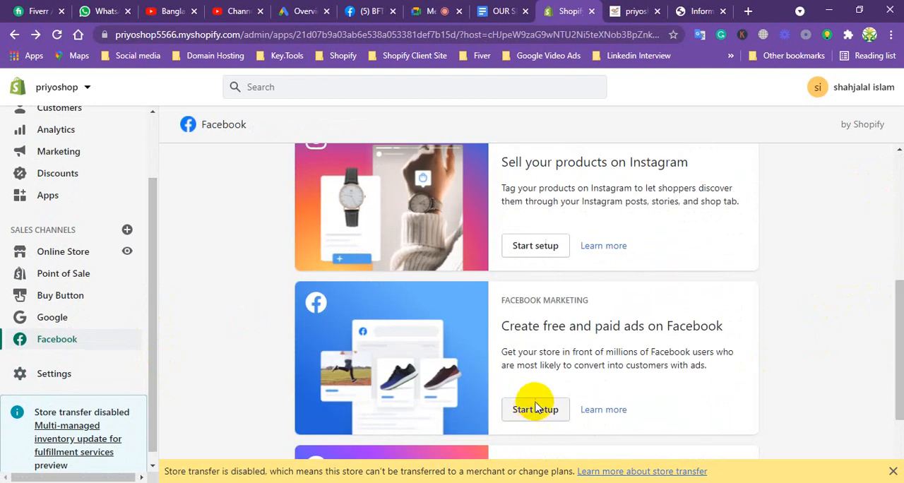
click(534, 245)
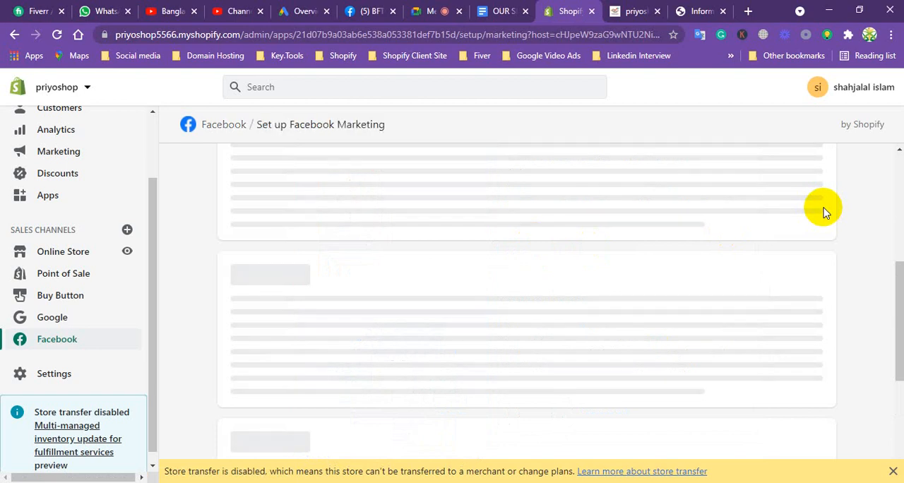
click(338, 214)
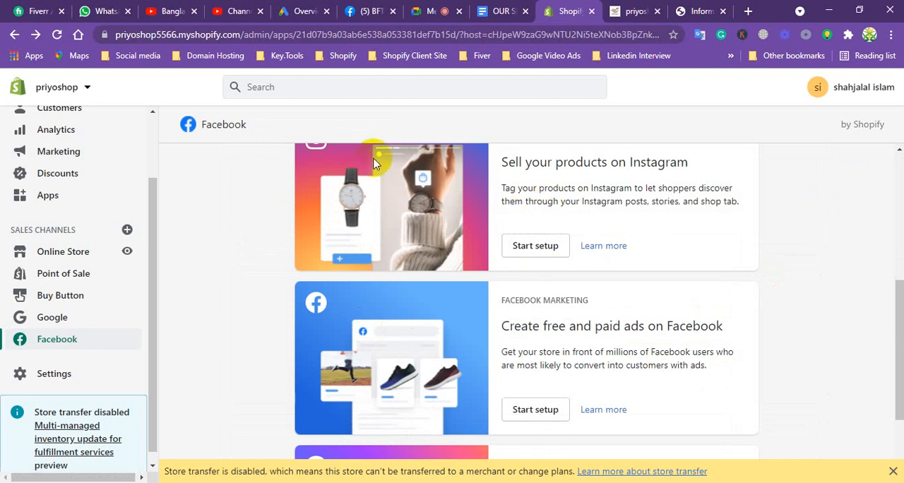
View the remaining sales channels that can be added, then check the services document and return to the Shopify admin.
click(128, 233)
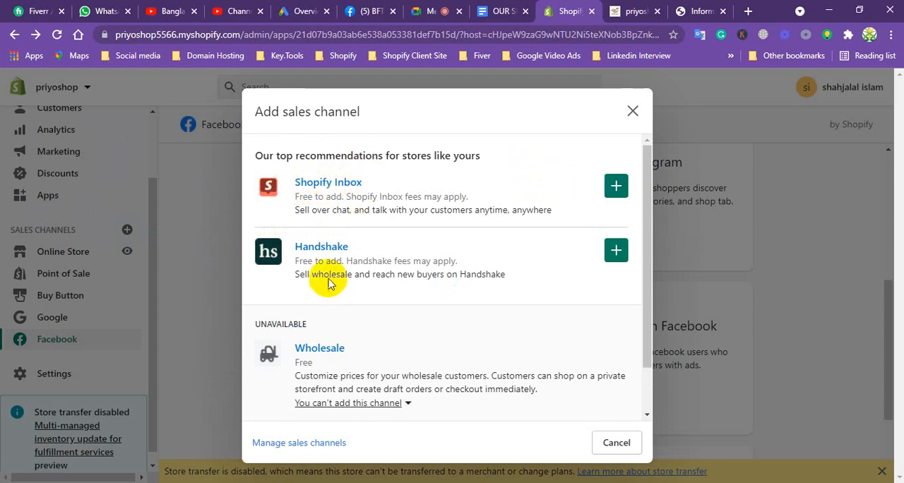
click(632, 110)
click(499, 8)
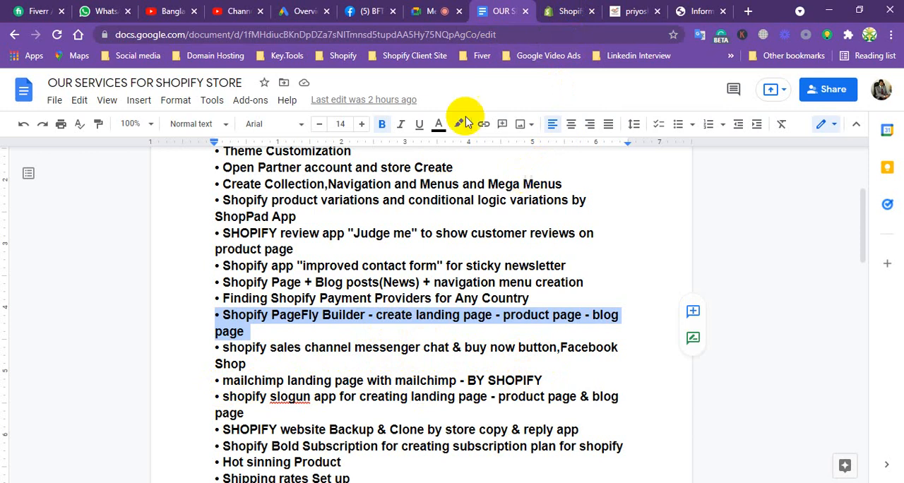
click(564, 10)
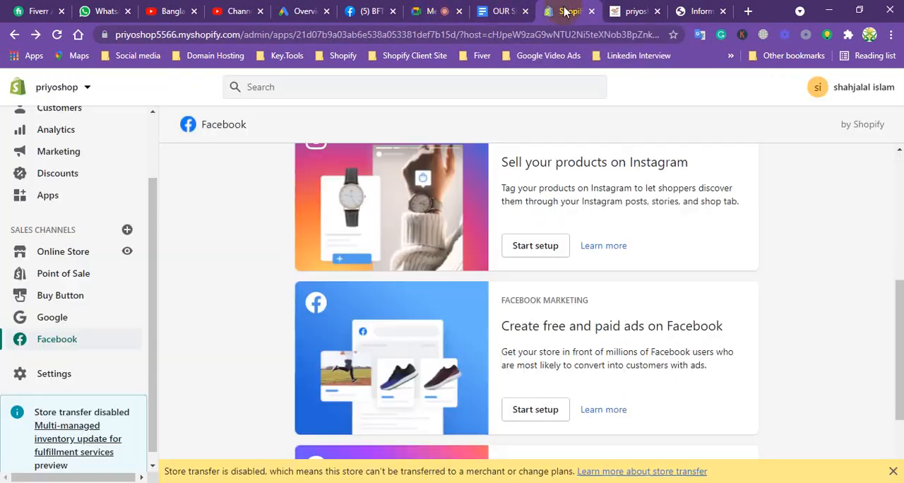
Open the store's installed apps and go from there to the Shopify App Store.
drag(895, 307, 899, 157)
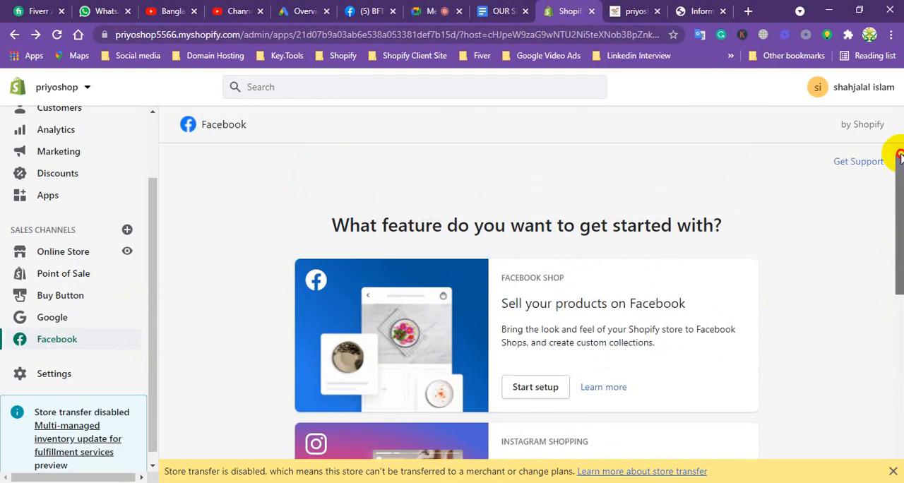
click(49, 201)
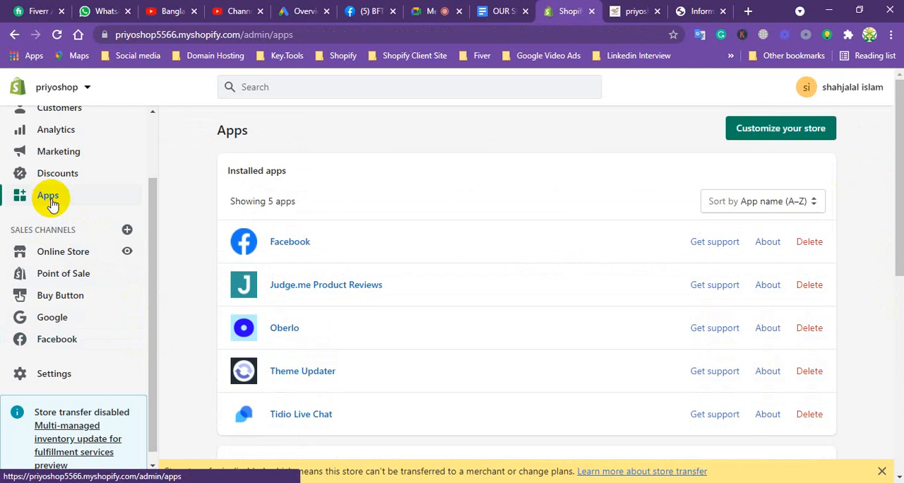
click(783, 136)
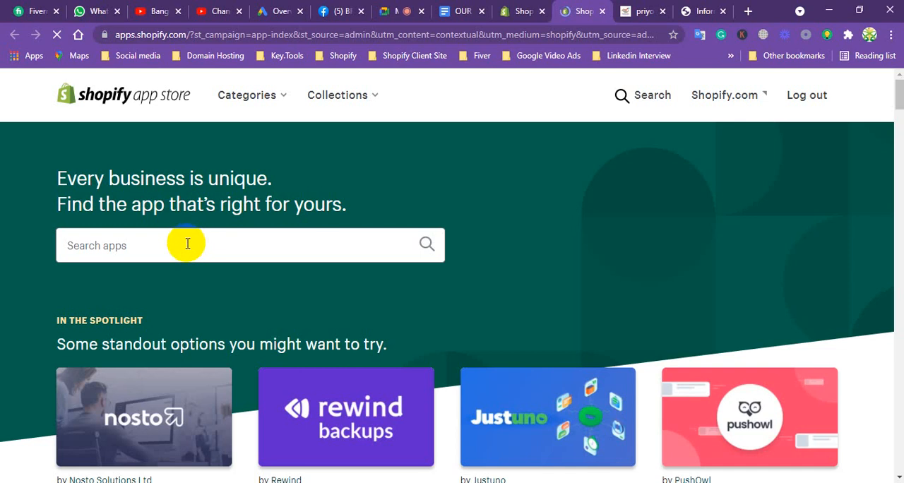
Search the app store for "email marketing" and browse the results as far as Shopify Email.
click(186, 245)
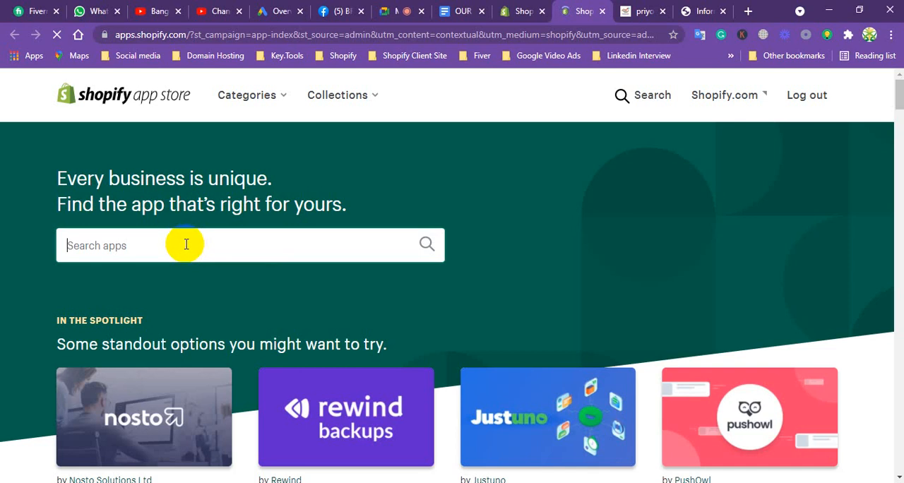
text(em)
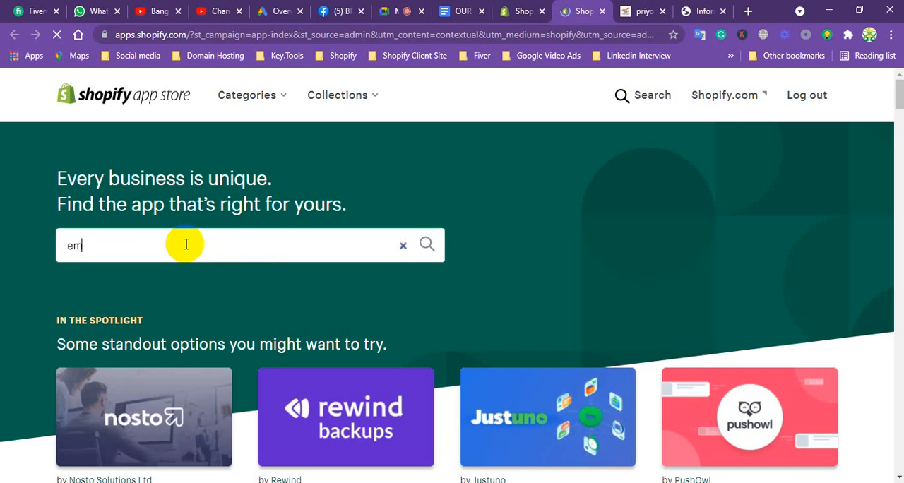
text(ail )
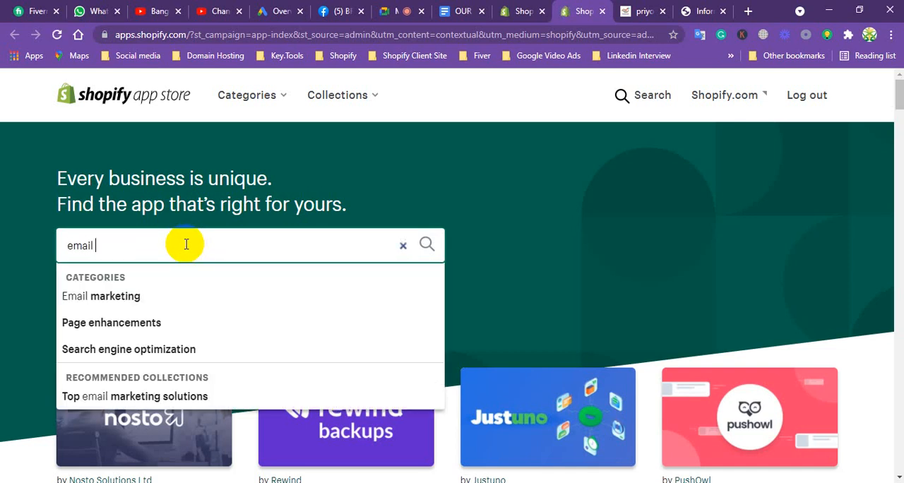
text(marketing)
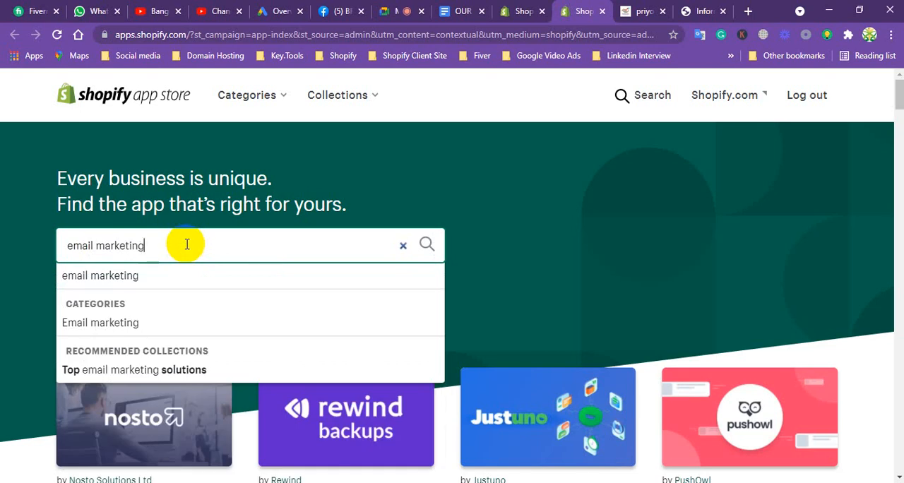
click(95, 277)
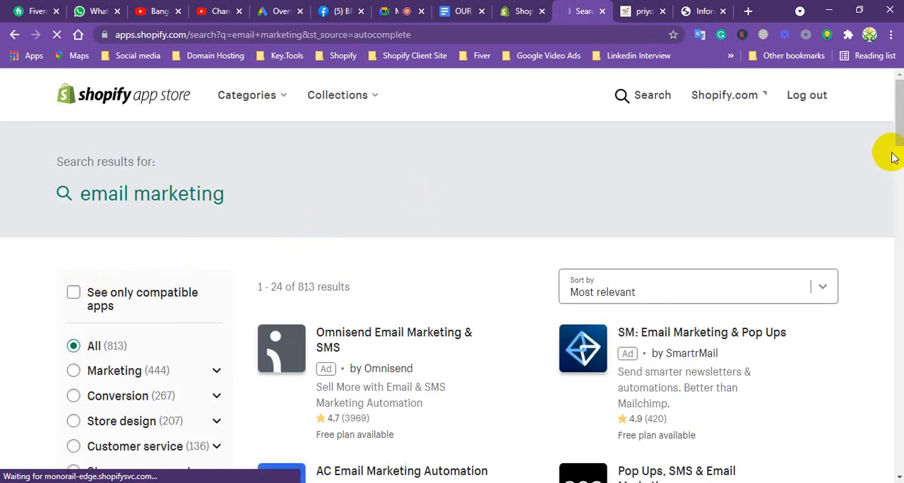
drag(894, 121, 891, 237)
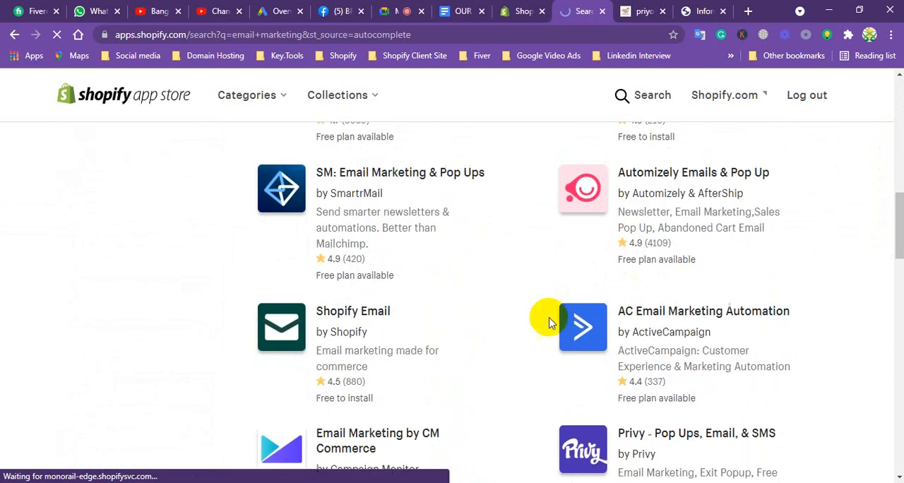
Open the Shopify Email listing, install the app on the priyoshop store, and view its start page.
click(373, 314)
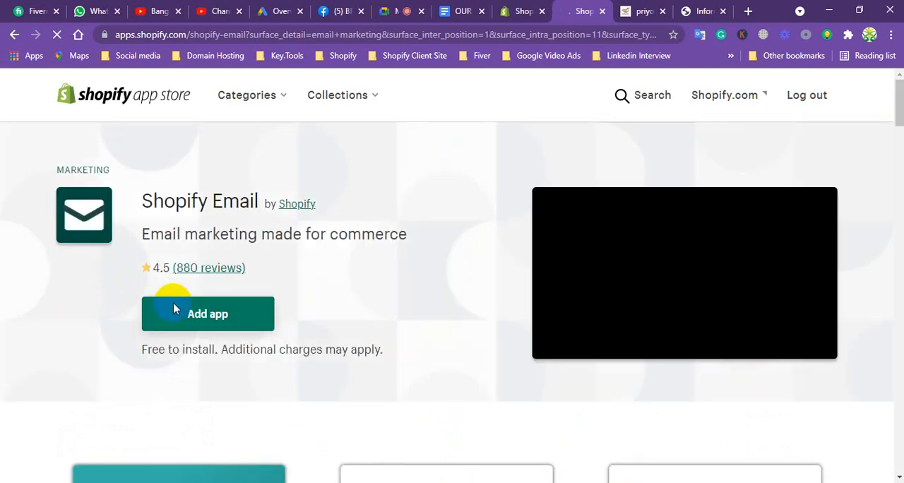
click(181, 318)
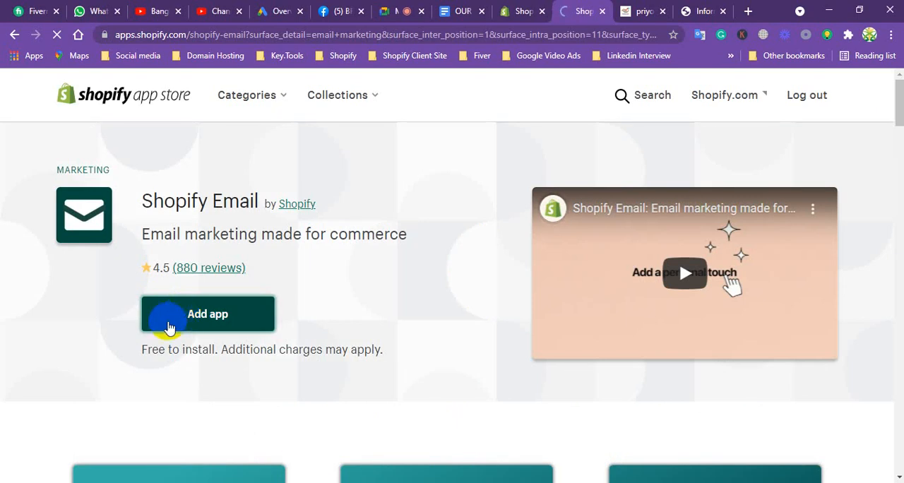
click(212, 322)
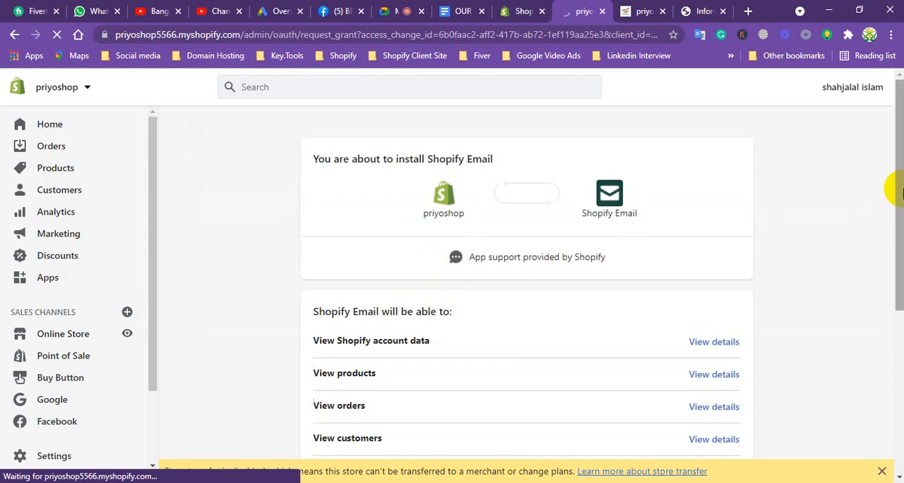
drag(897, 188, 833, 381)
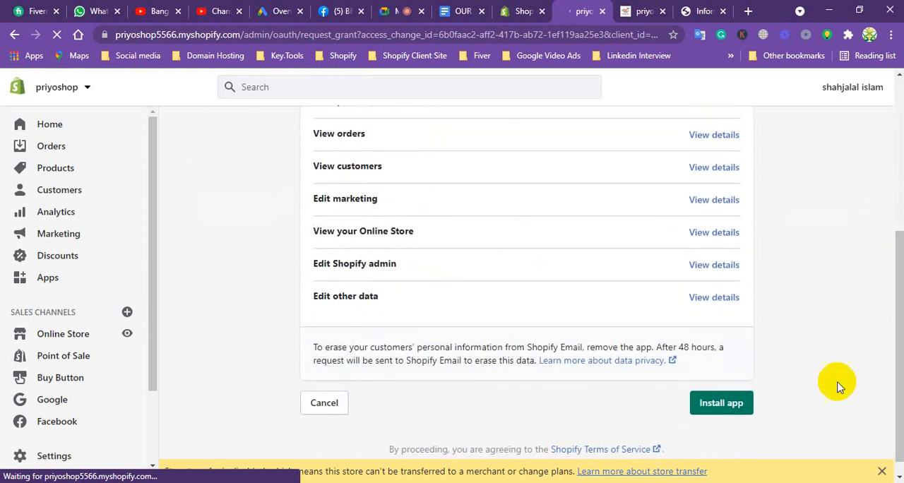
click(728, 406)
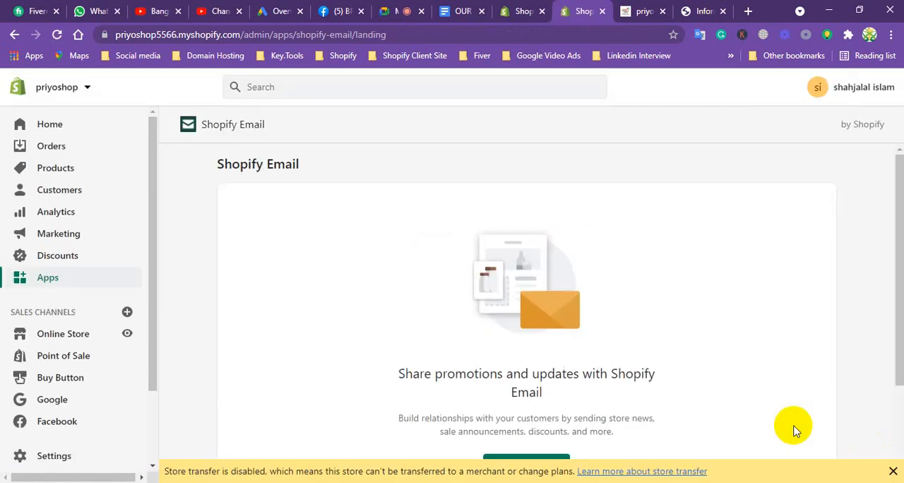
drag(897, 215, 878, 293)
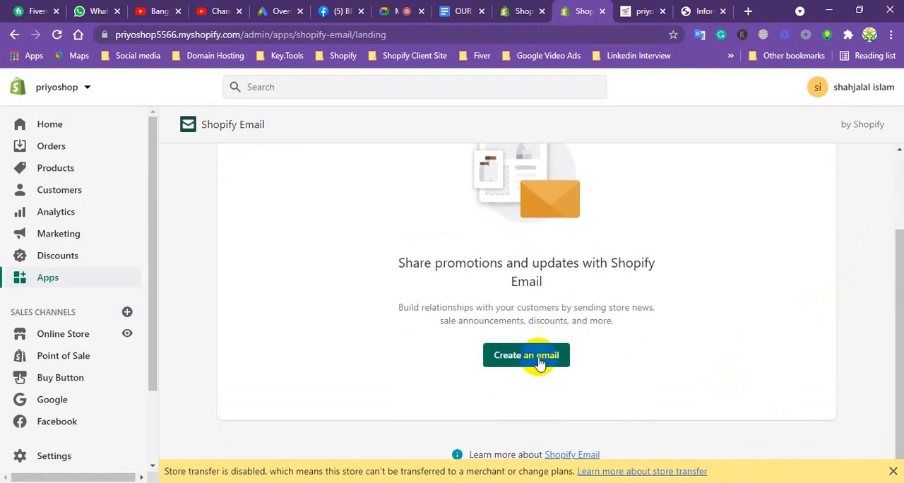
Go from the store's installed apps to the Shopify App Store and search for "mail chimp".
click(63, 279)
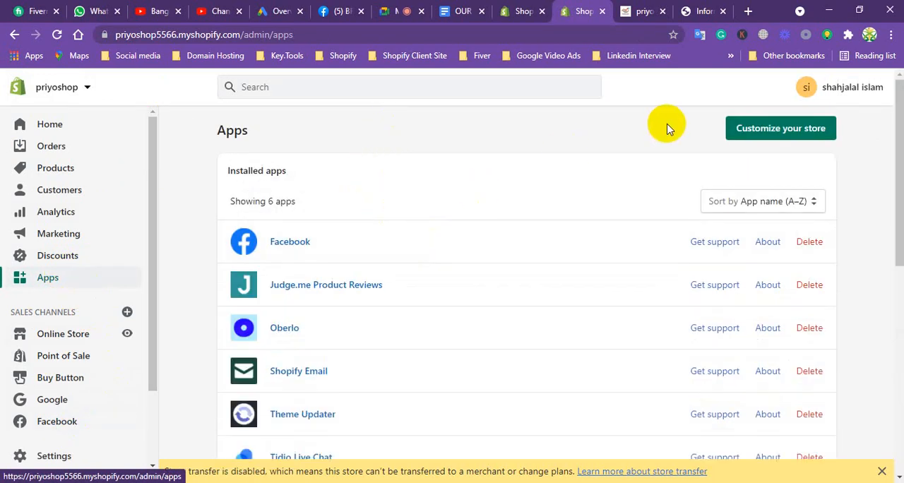
click(814, 131)
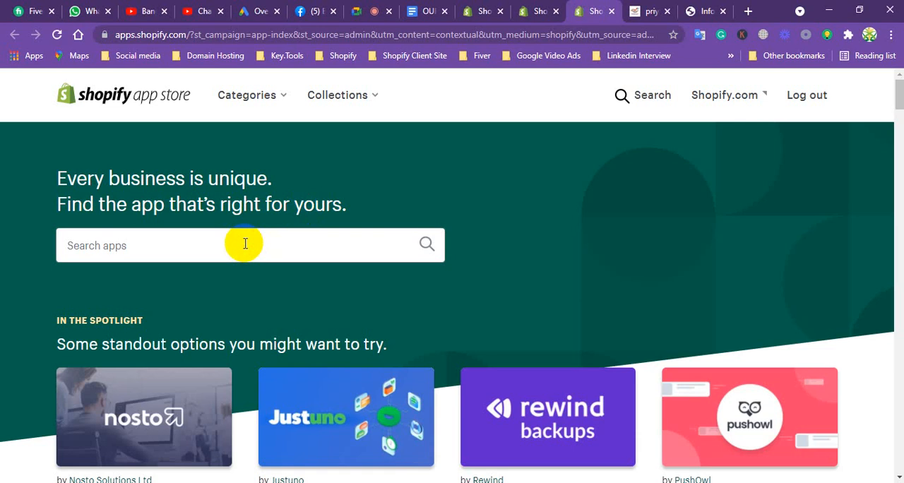
click(244, 237)
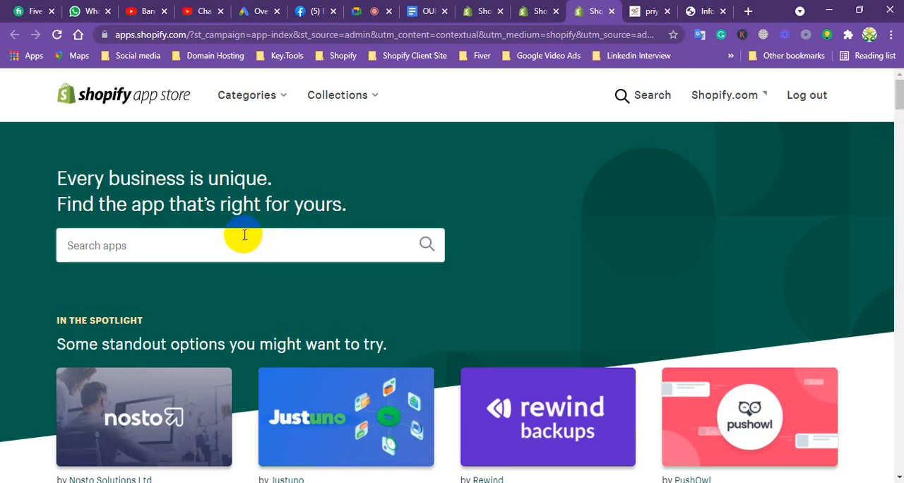
text(mail)
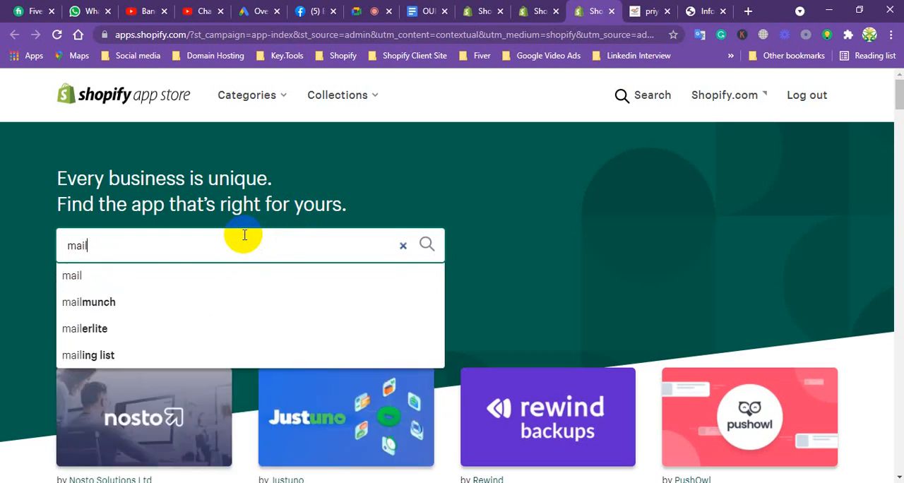
text(chip)
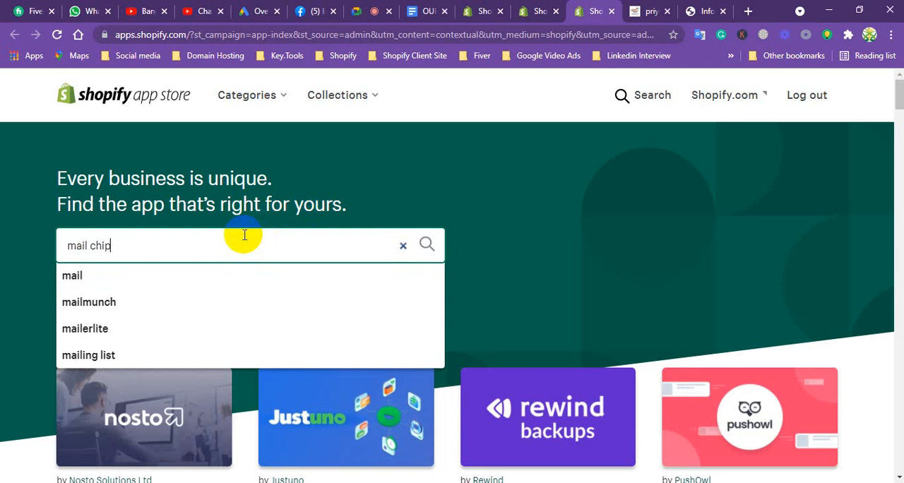
key(Return)
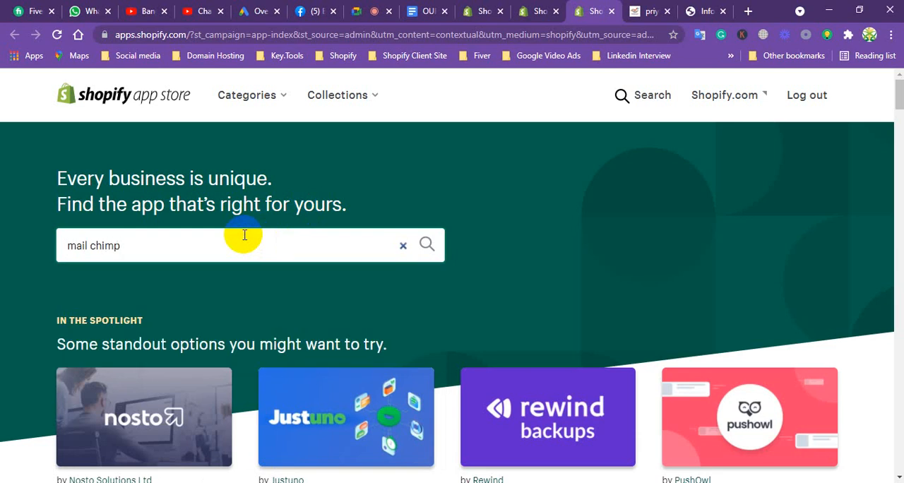
key(Return)
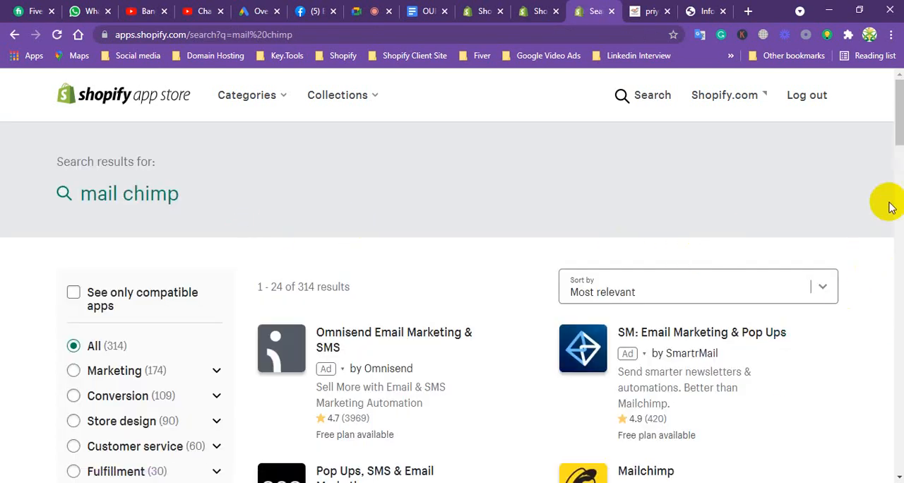
Open the Mailchimp listing among the results and install the app on the store.
scroll(900, 123, down, 3)
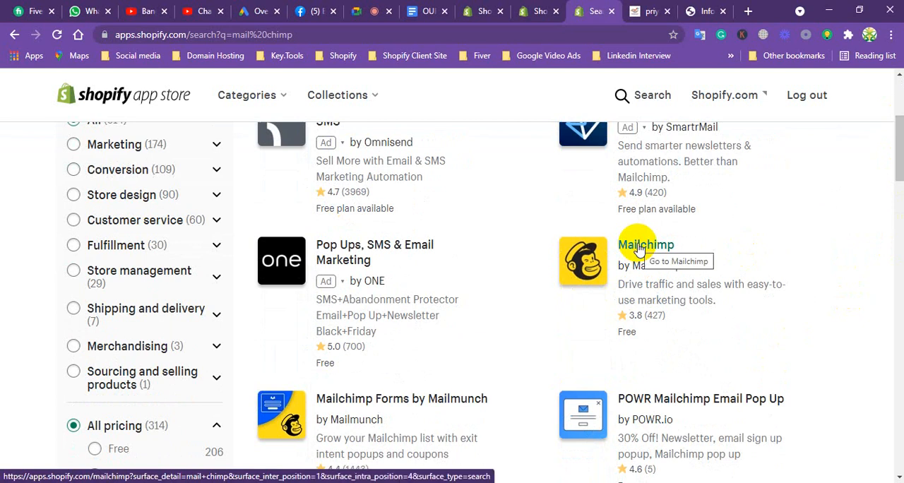
click(638, 247)
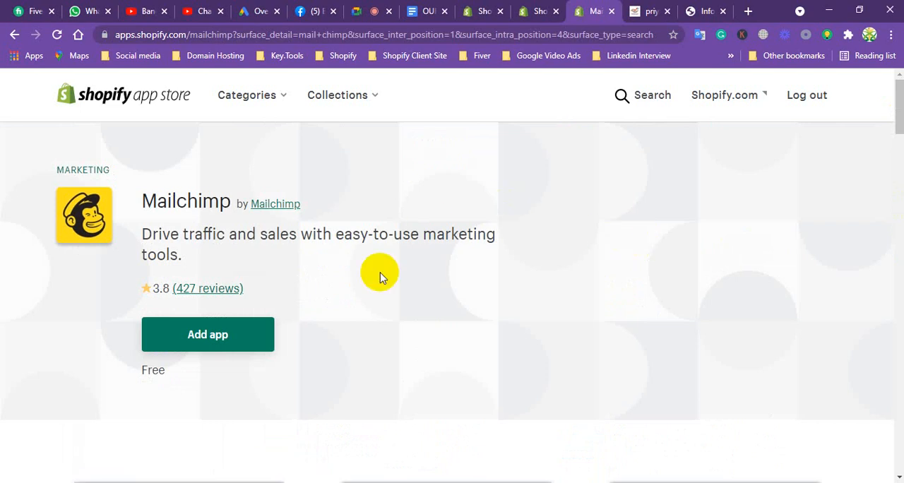
click(223, 334)
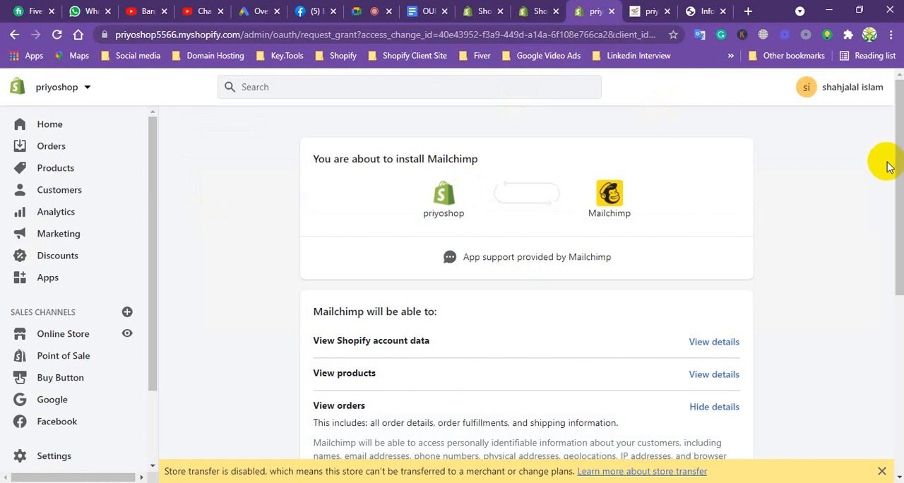
drag(882, 165, 882, 325)
click(718, 406)
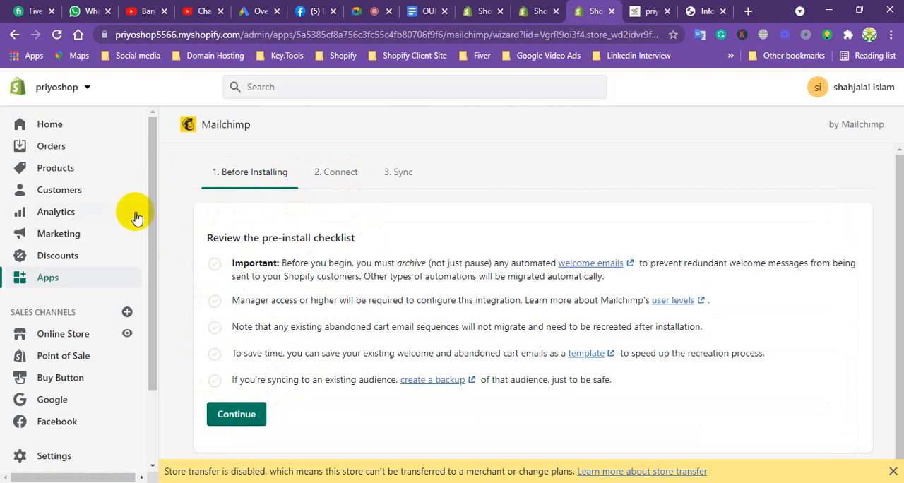
Switch to the services document and review the items around the Mailchimp landing page and store backup services.
click(424, 11)
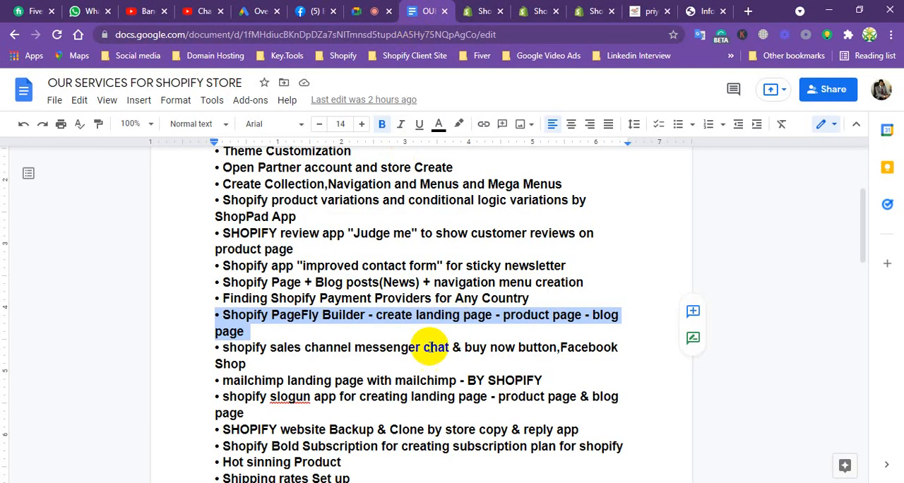
drag(861, 225, 856, 249)
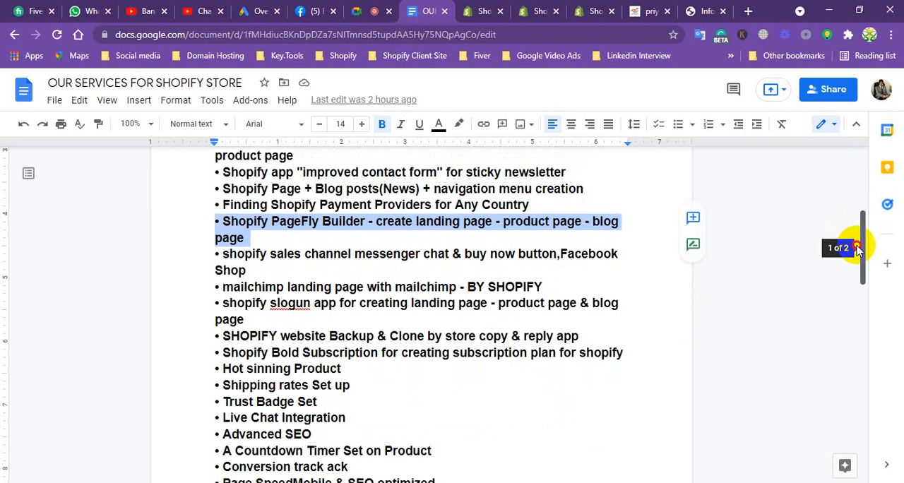
drag(856, 249, 855, 260)
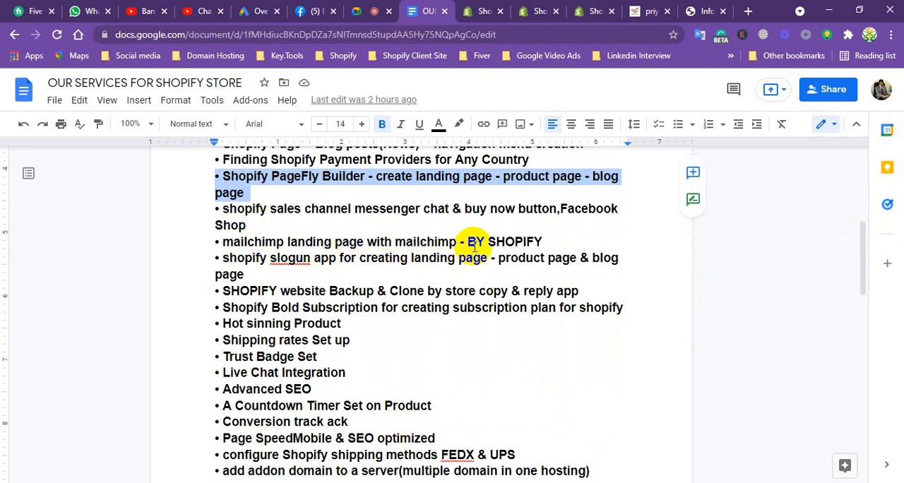
mouse_move(467, 241)
mouse_down()
mouse_move(487, 247)
mouse_move(477, 252)
mouse_up()
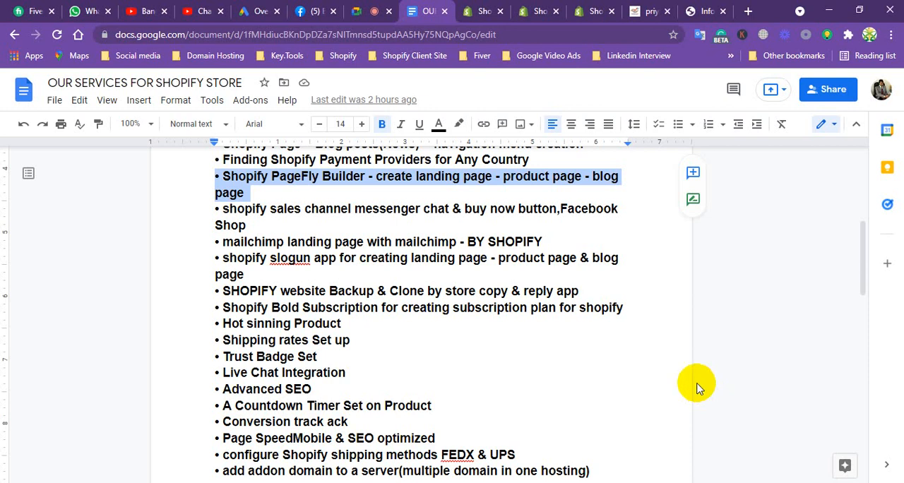
Return to the store's installed apps in the Shopify admin and open the Shopify App Store from there.
click(480, 10)
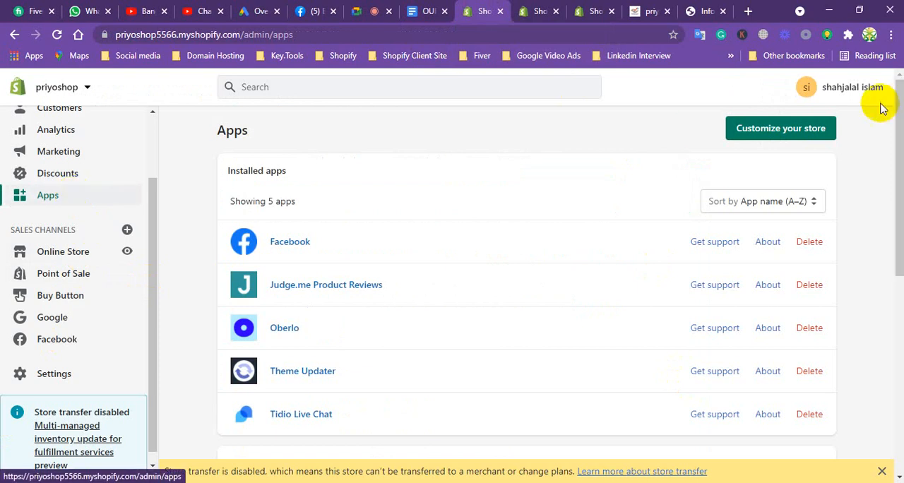
click(790, 129)
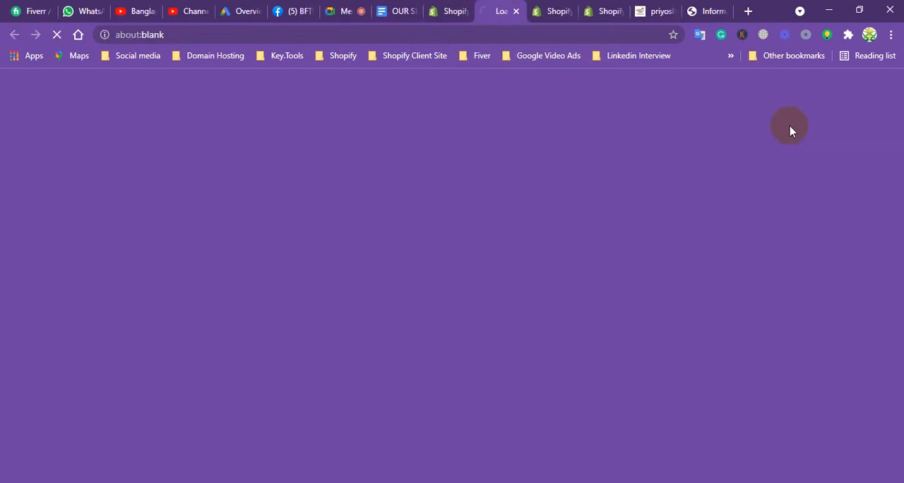
click(568, 12)
click(569, 12)
click(499, 11)
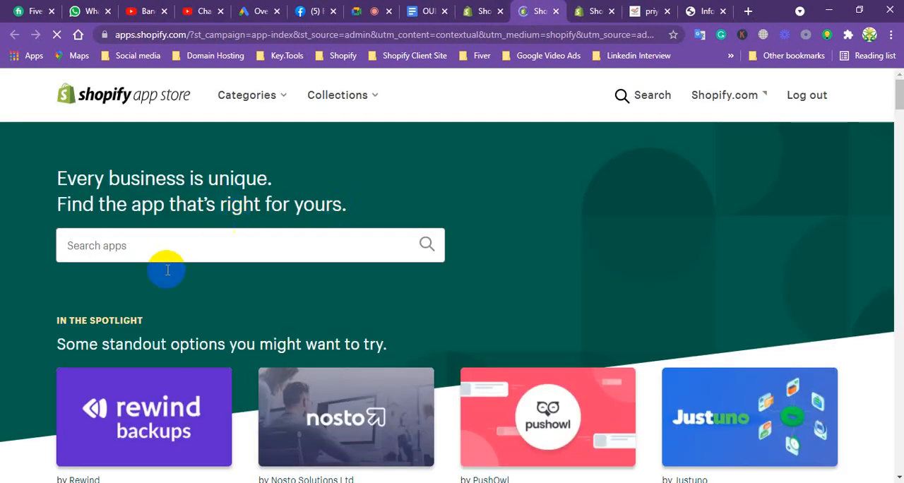
Search the app store for "store copy" and browse the listed apps for one that duplicates a store.
click(180, 245)
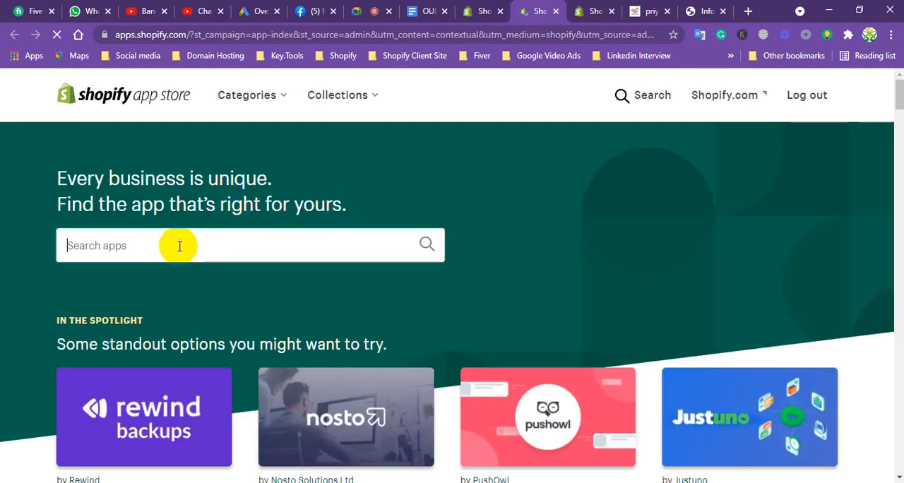
text(st)
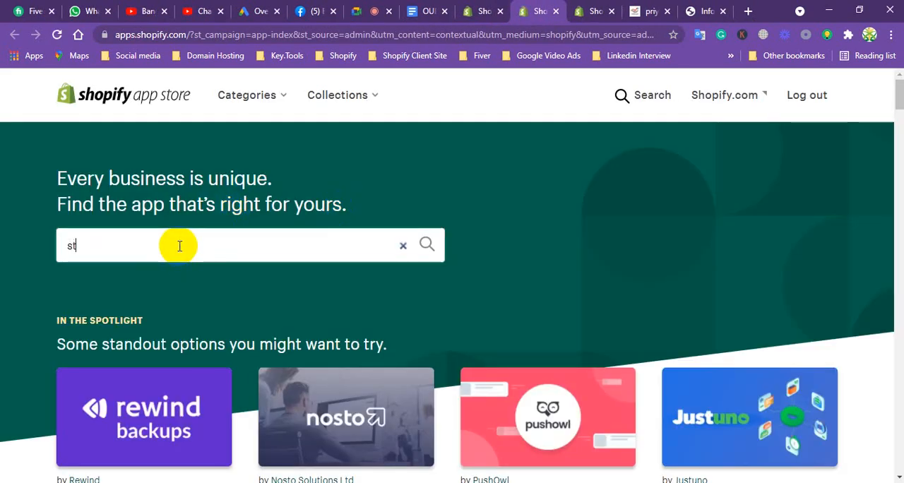
text(or)
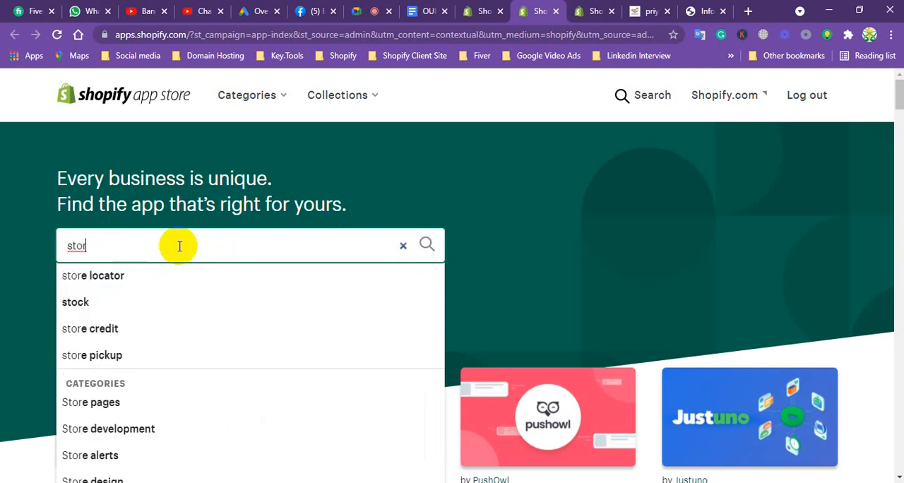
text(e copy)
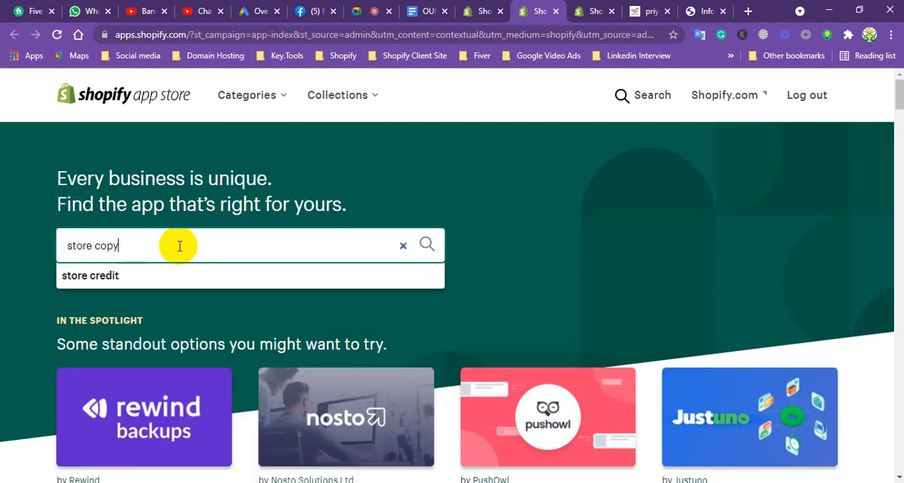
key(Return)
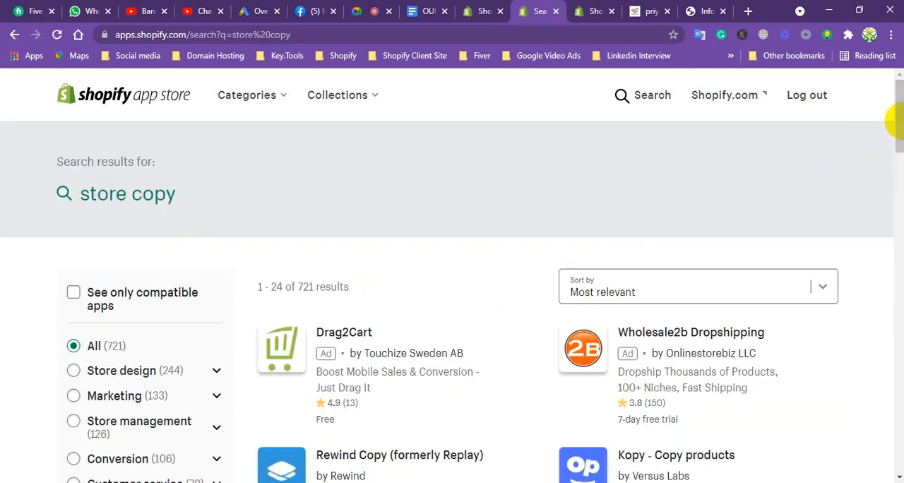
drag(895, 122, 892, 184)
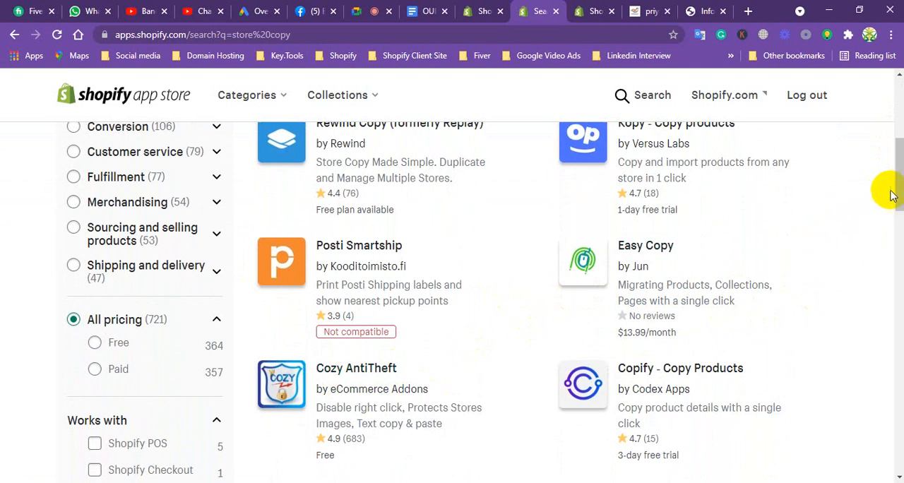
drag(898, 180, 892, 214)
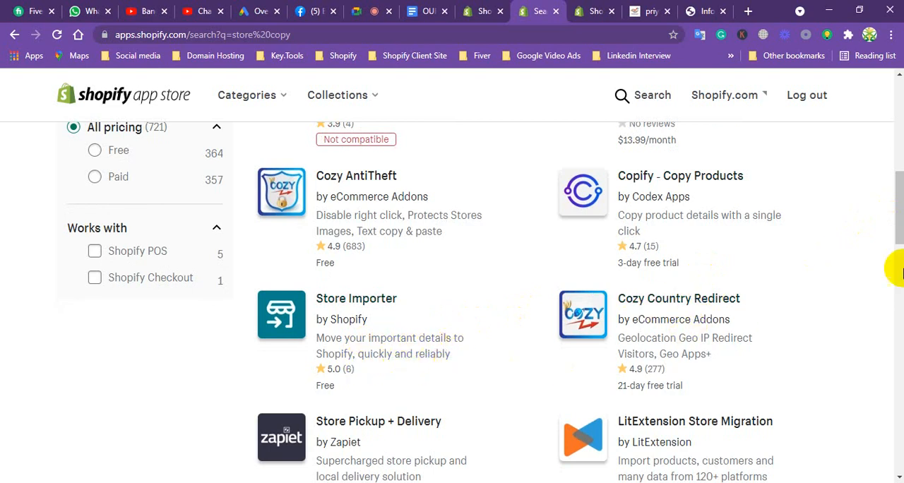
drag(894, 228, 861, 416)
drag(861, 420, 855, 175)
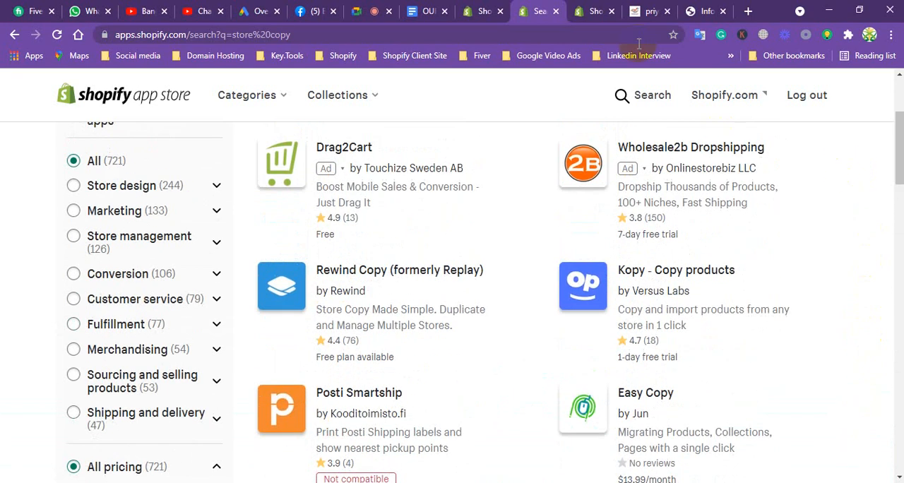
Switch to the services document and copy "reply app" from the website backup and clone item.
click(421, 16)
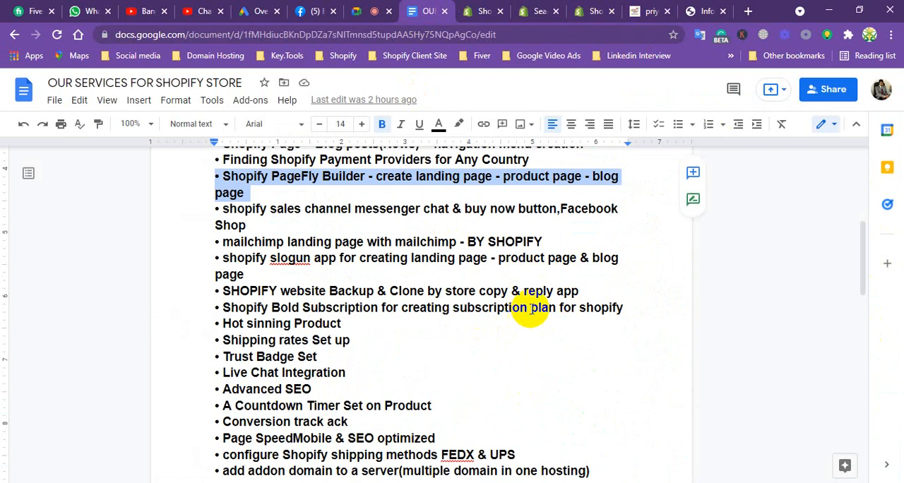
click(521, 290)
drag(520, 290, 576, 289)
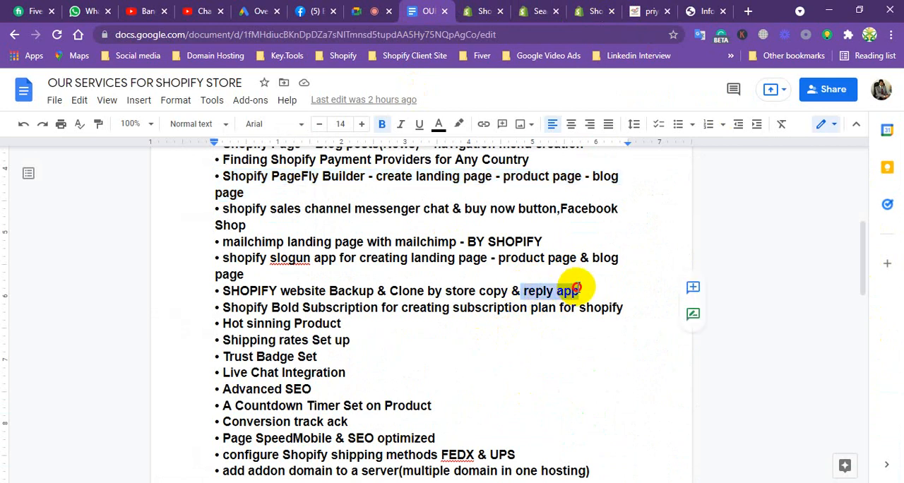
right_click(556, 289)
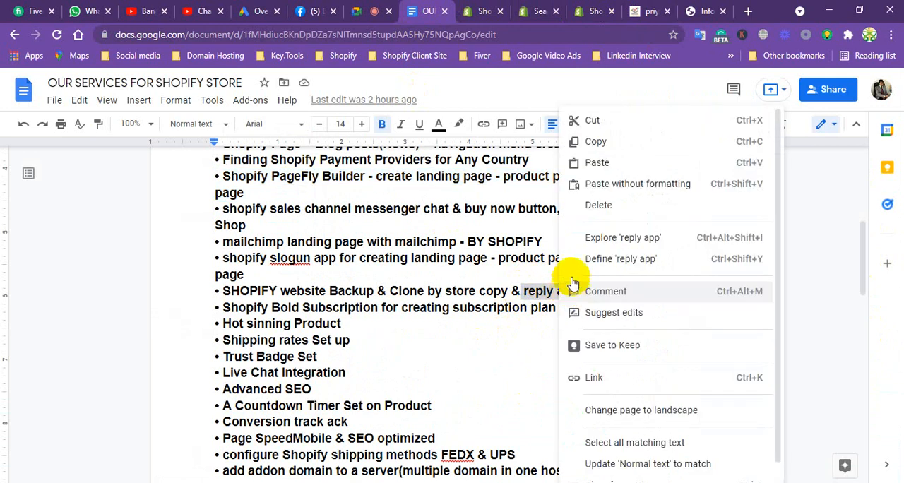
click(593, 142)
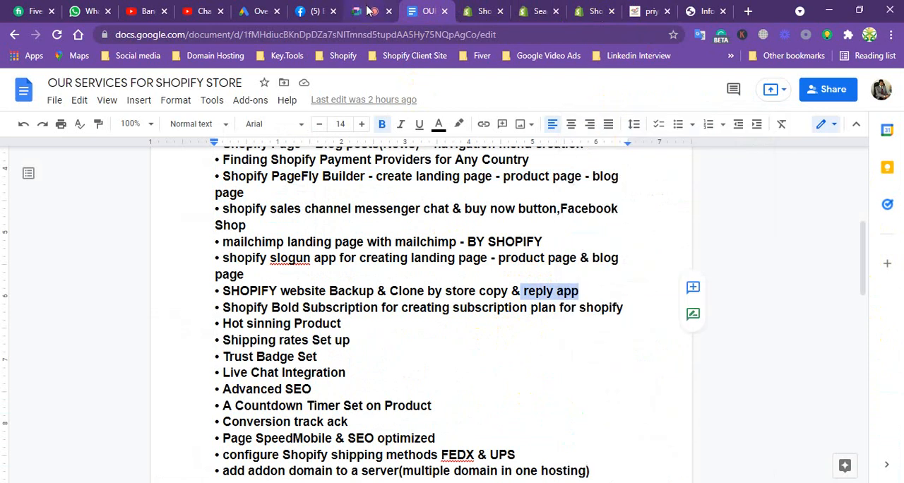
Search the Shopify App Store for "reply app" and look through the listed apps for a store cloning app.
click(481, 11)
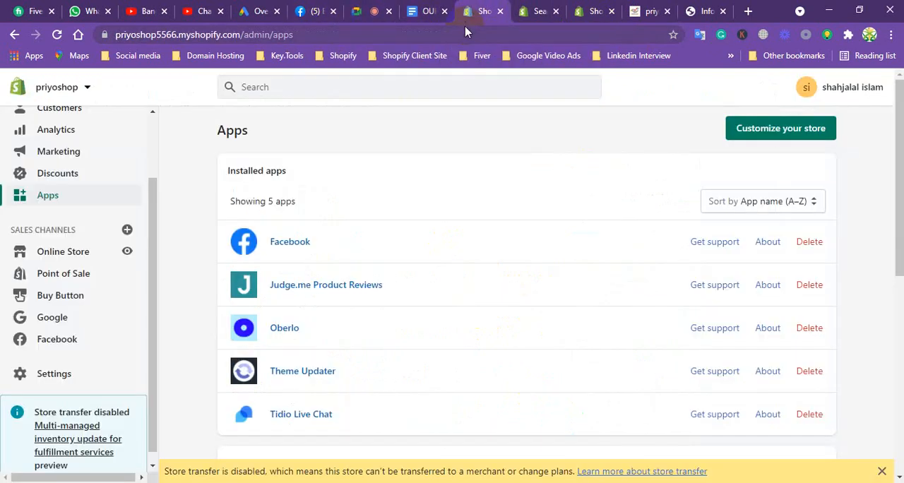
click(540, 10)
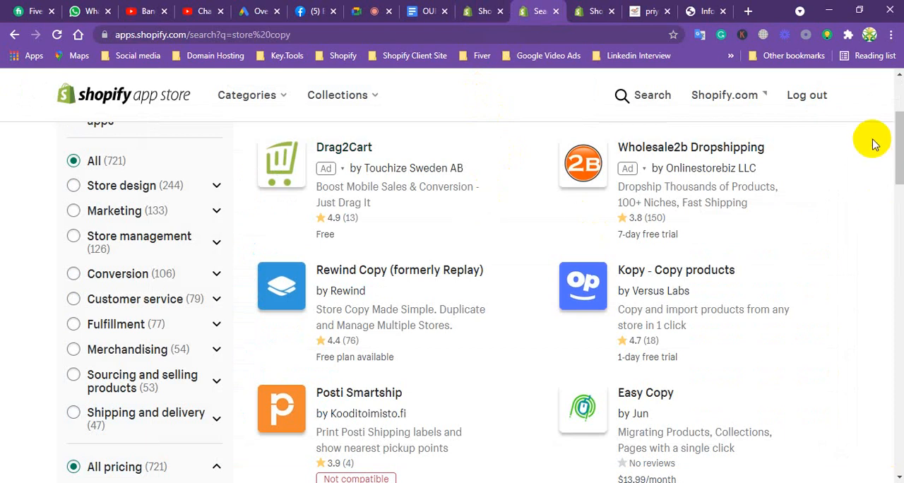
drag(897, 152, 894, 111)
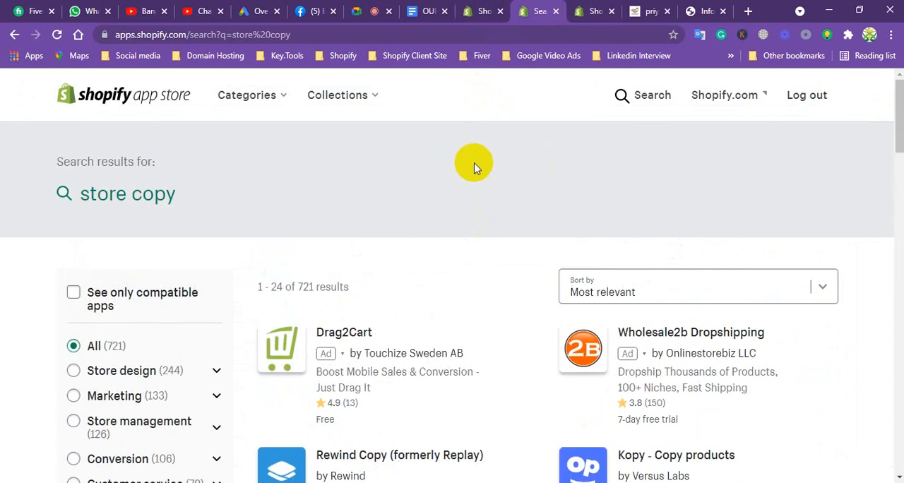
click(110, 162)
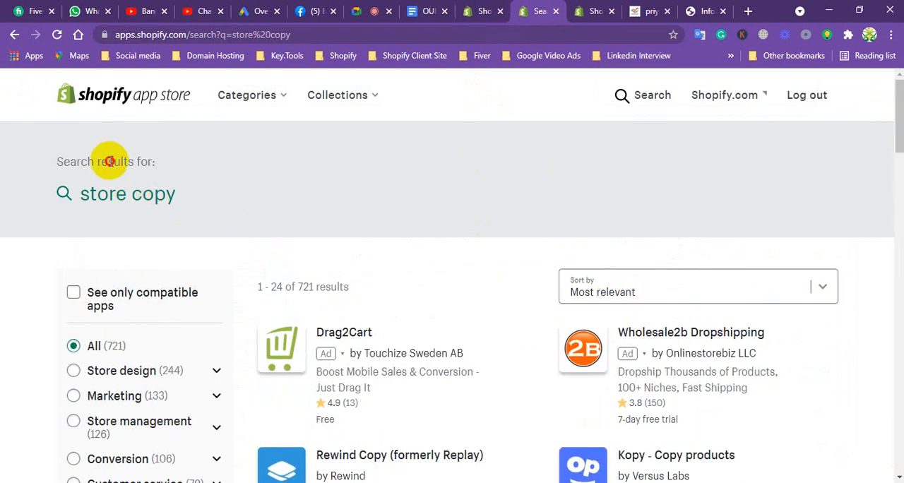
click(65, 194)
drag(280, 97, 191, 94)
text(reply app)
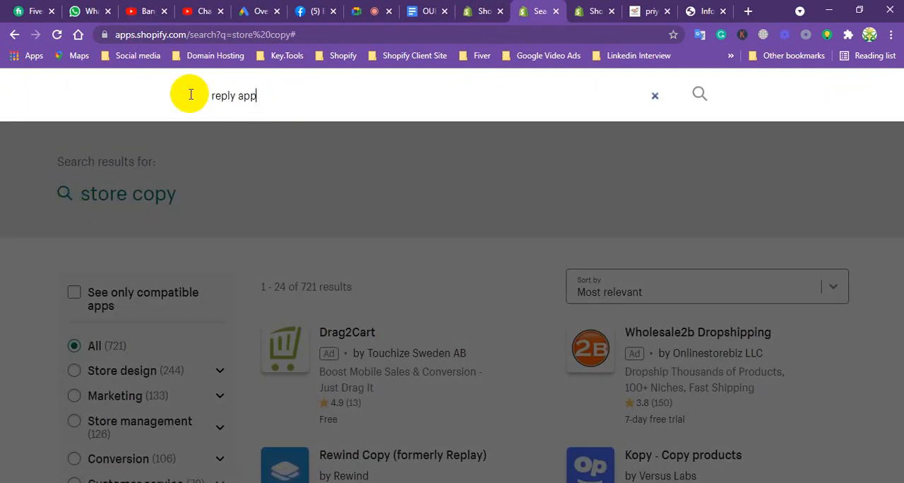
key(Return)
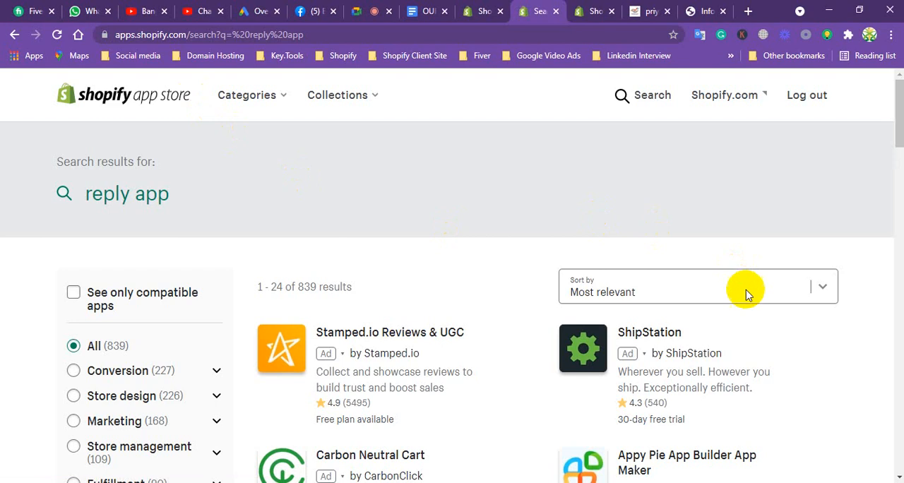
drag(894, 121, 894, 181)
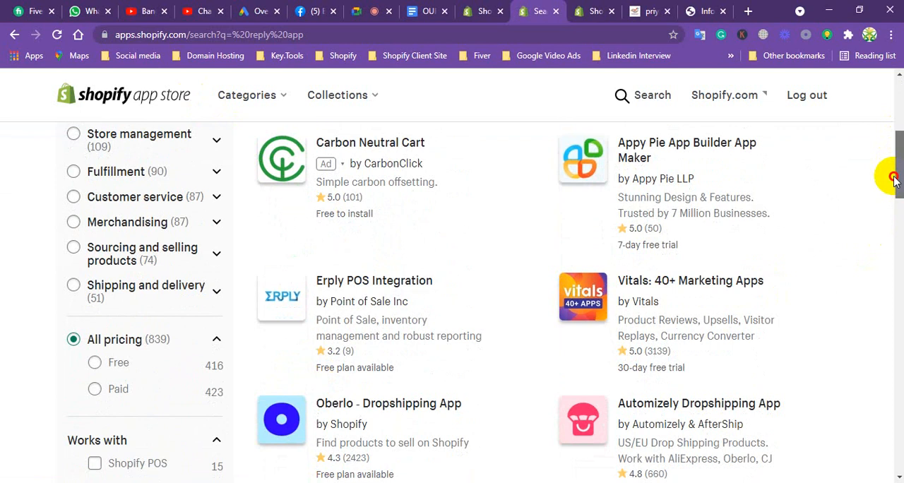
drag(894, 180, 884, 72)
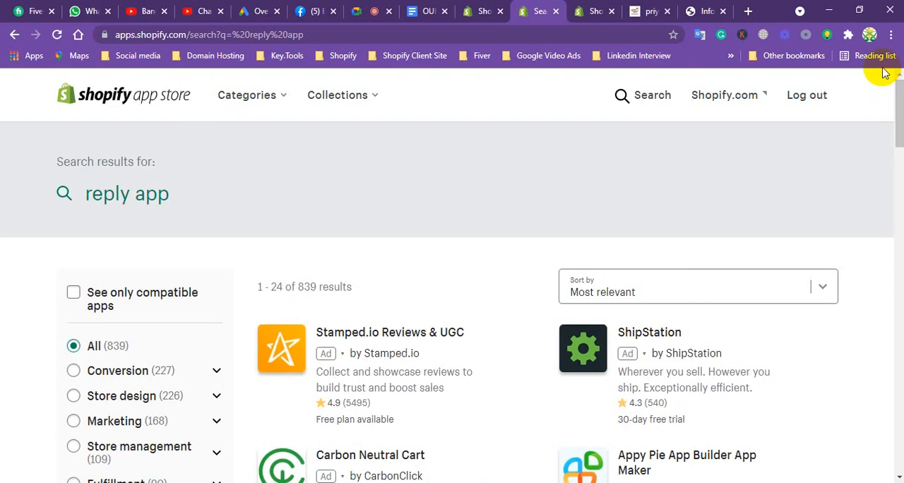
Replace the app store search term with "store copy" and run the search again.
click(60, 195)
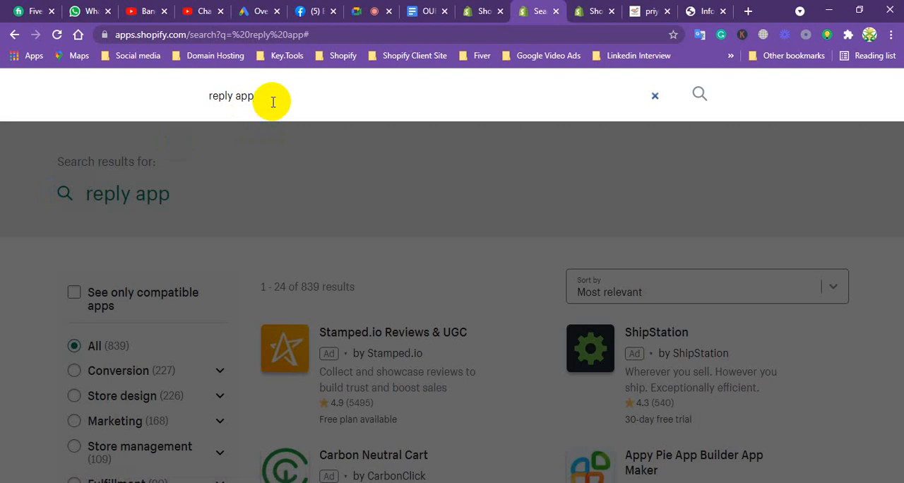
key(BackSpace)
text(stopy)
key(BackSpace)
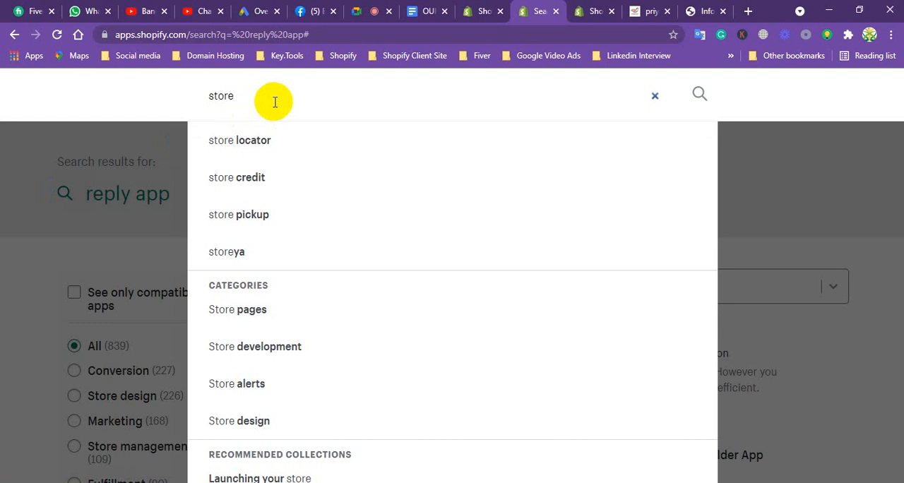
text(co)
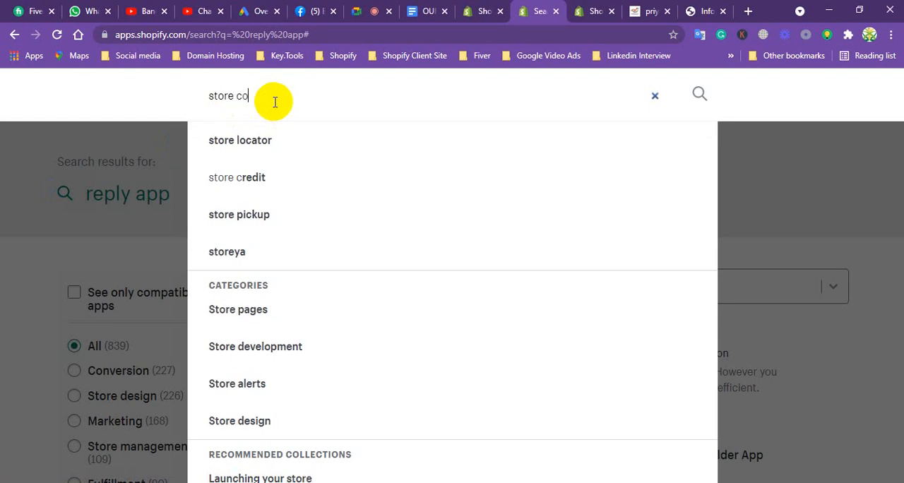
text(py)
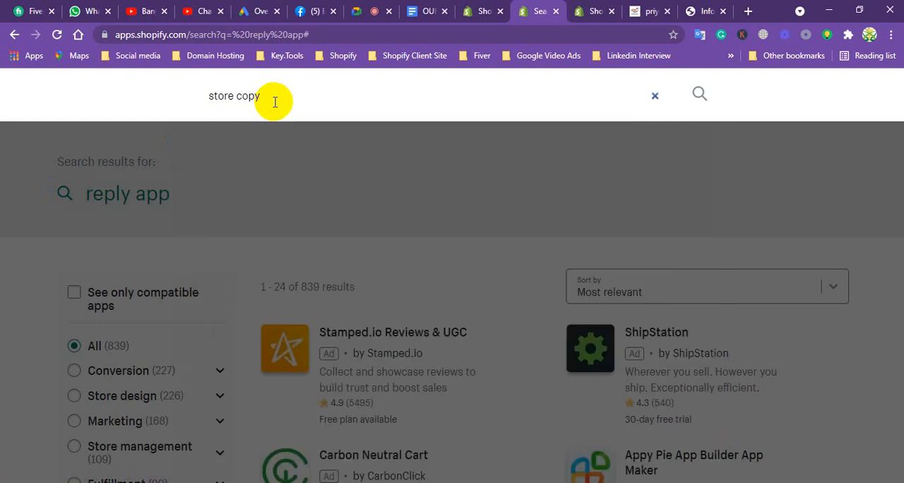
key(Return)
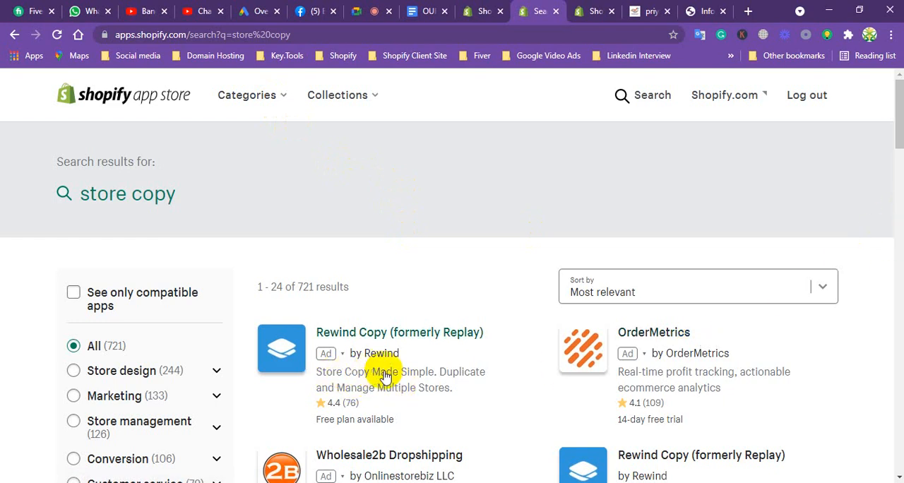
Open the Rewind Copy (formerly Replay) listing from the results and try to add the app to the store.
click(385, 333)
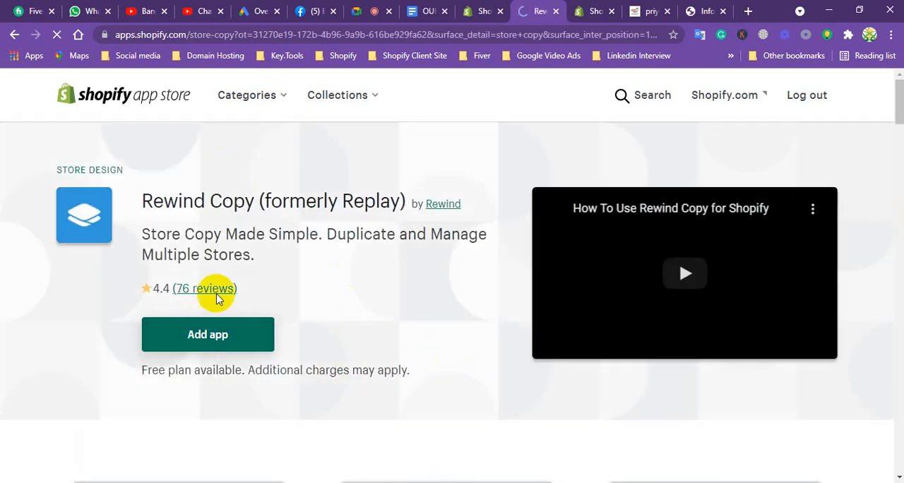
click(220, 338)
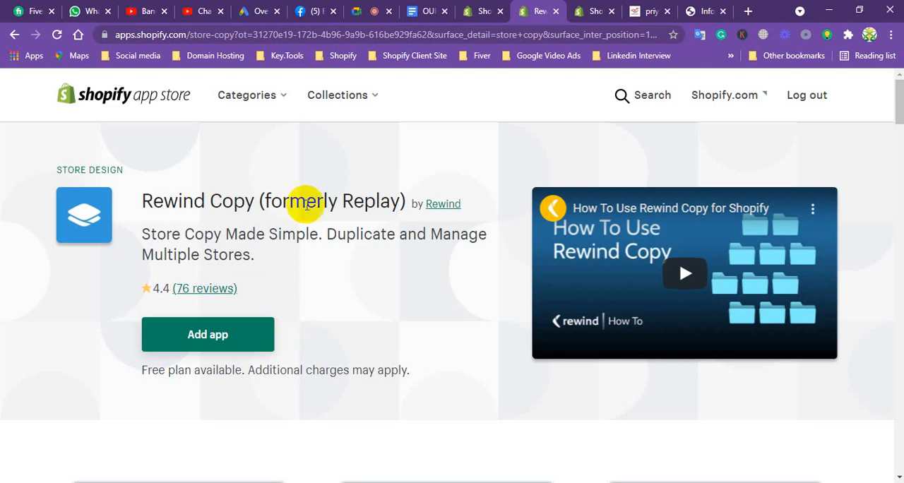
View the online store from the Shopify admin, select the base store URL in its address, and open a blank browser tab.
click(432, 12)
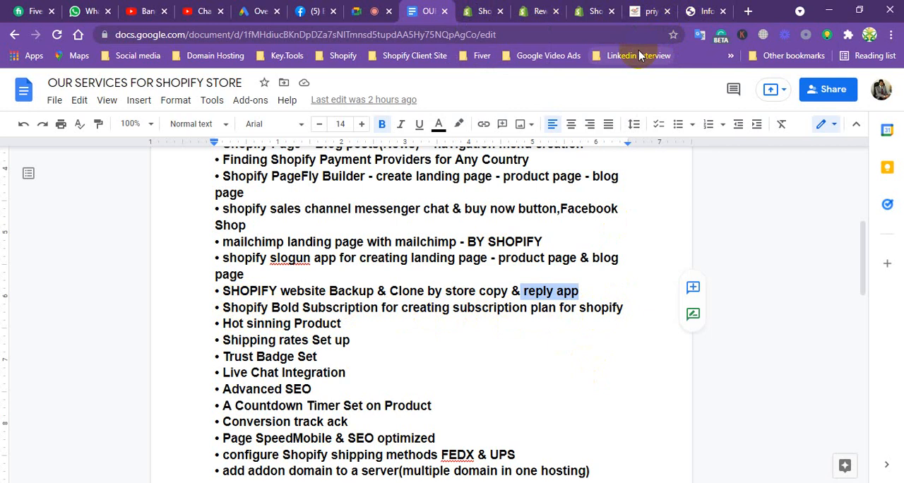
click(486, 10)
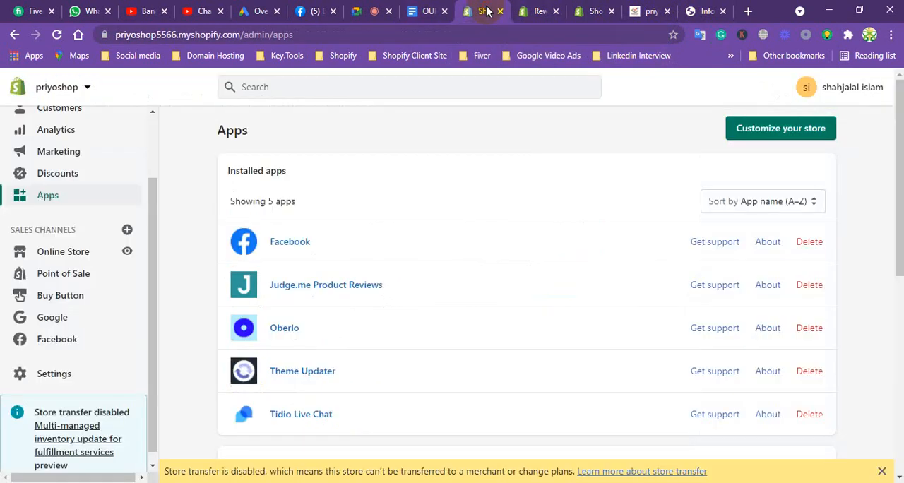
click(127, 254)
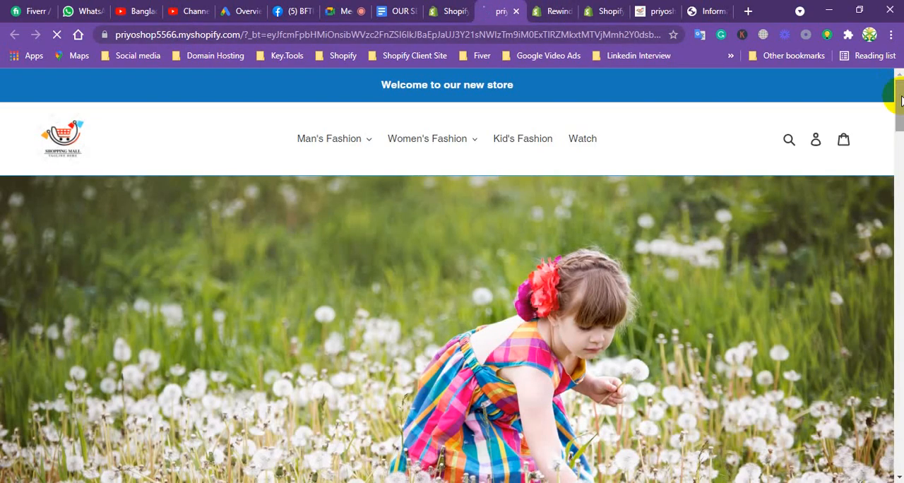
mouse_move(901, 101)
mouse_down()
mouse_move(890, 259)
mouse_move(900, 99)
mouse_up()
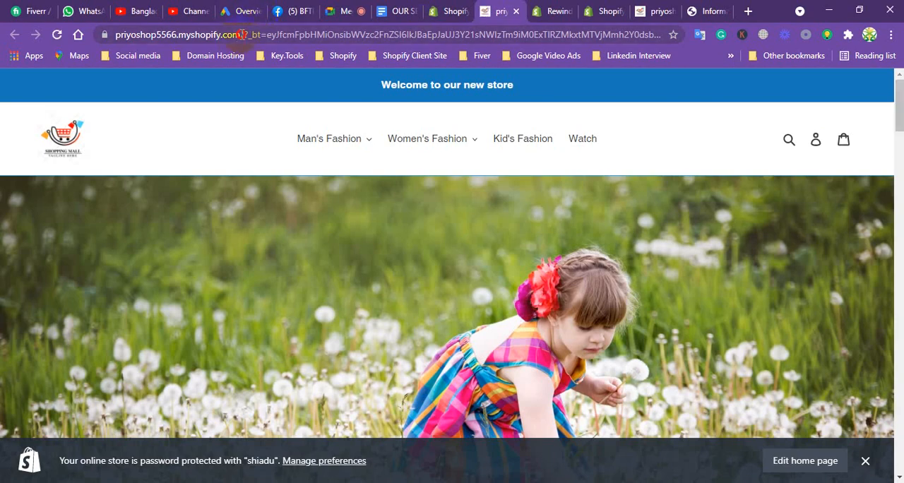
drag(240, 34, 99, 35)
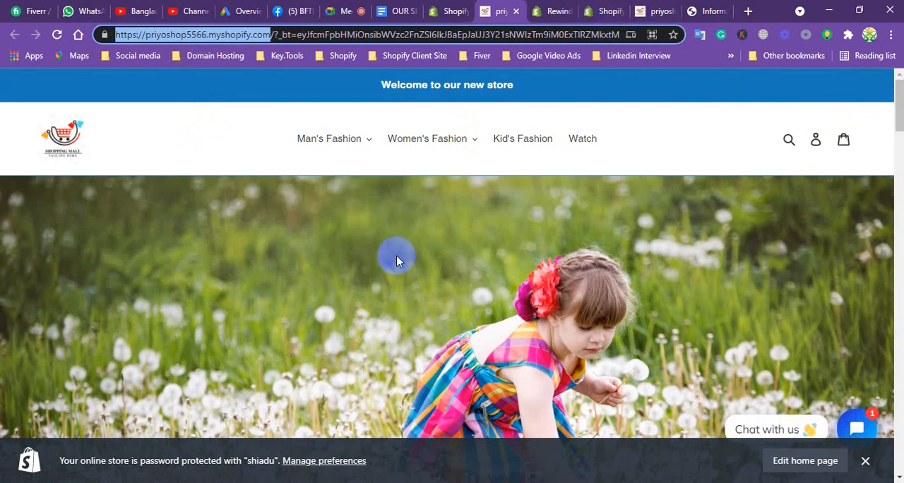
click(748, 11)
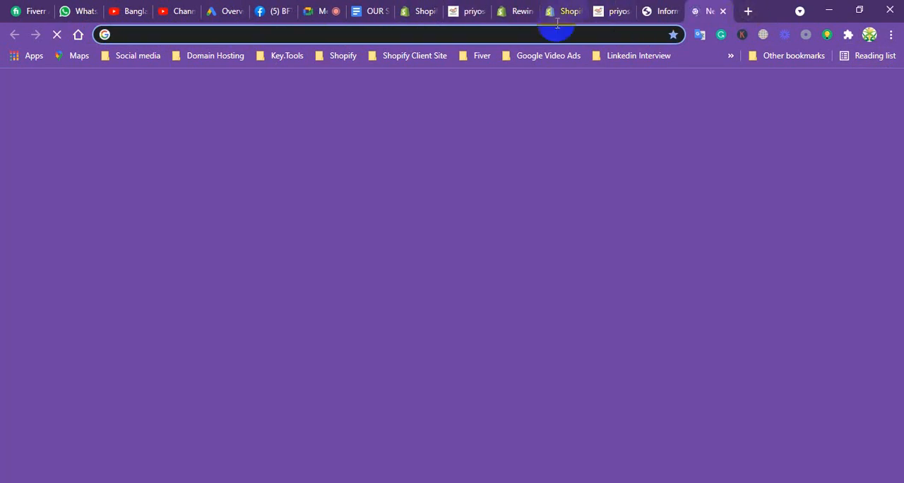
Return to the Shopify admin and open the Plan details in the store settings.
click(507, 13)
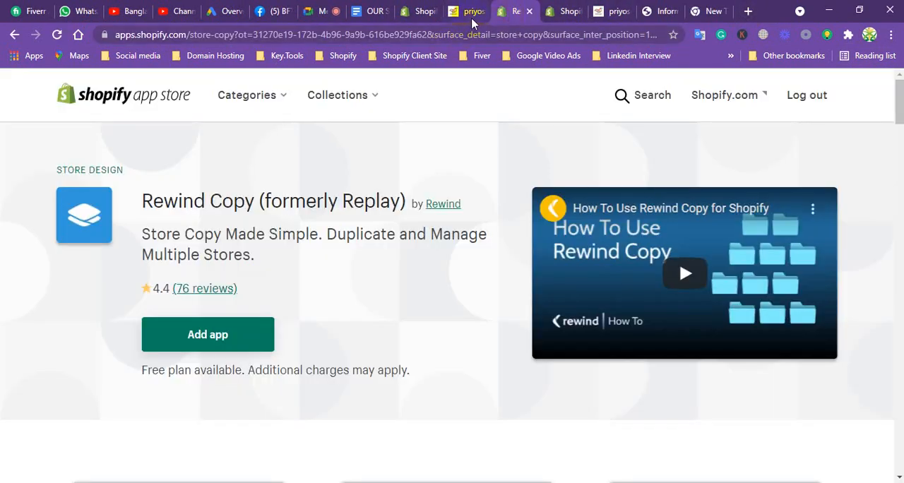
click(416, 11)
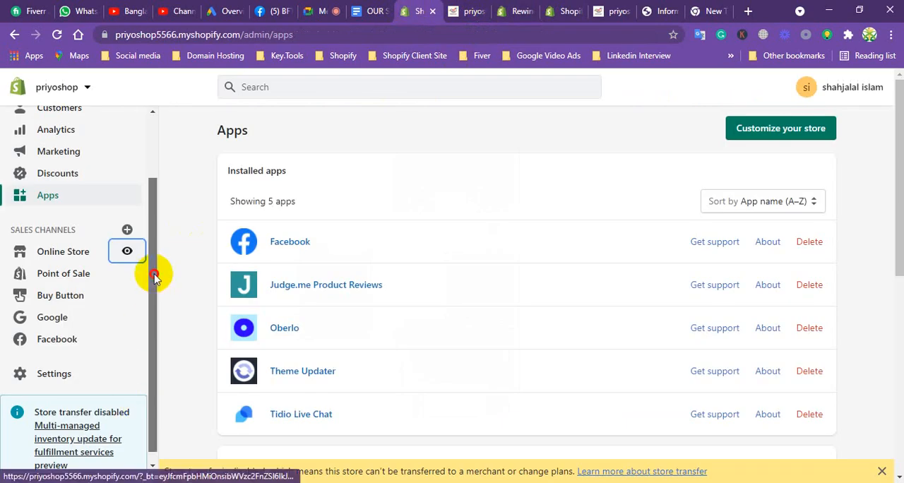
scroll(145, 310, down, 1)
click(54, 362)
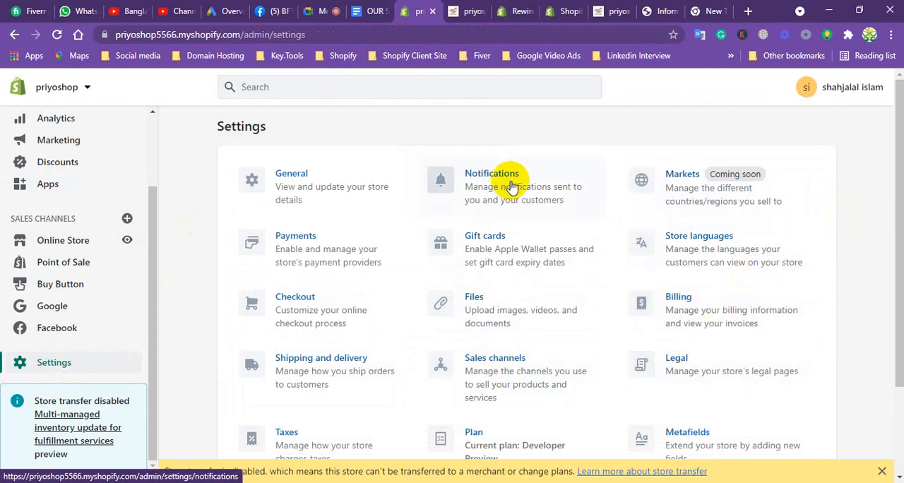
click(474, 434)
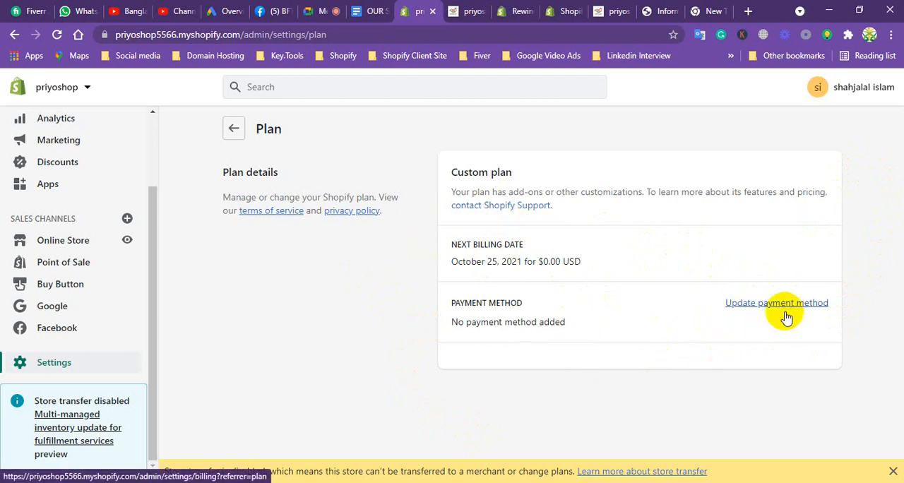
Search the web for "shopify plan" in a new browser tab and open Shopify's pricing page.
click(748, 10)
text(s)
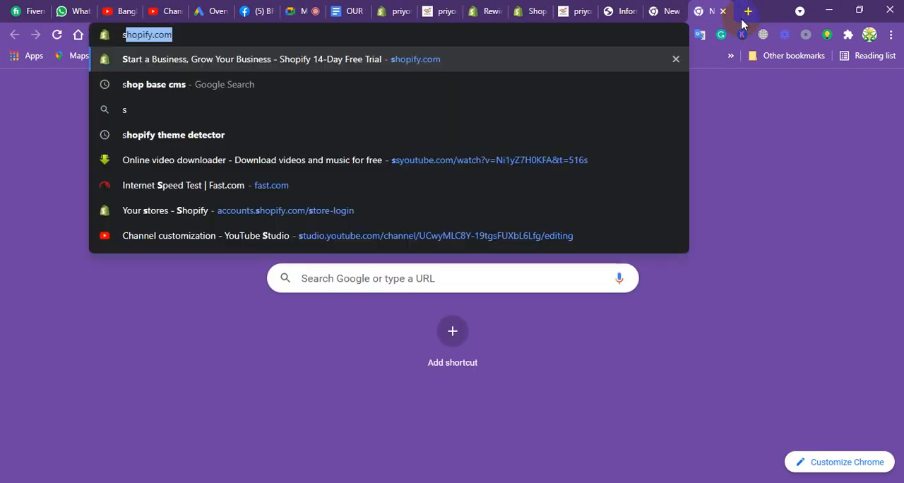
text(hopify )
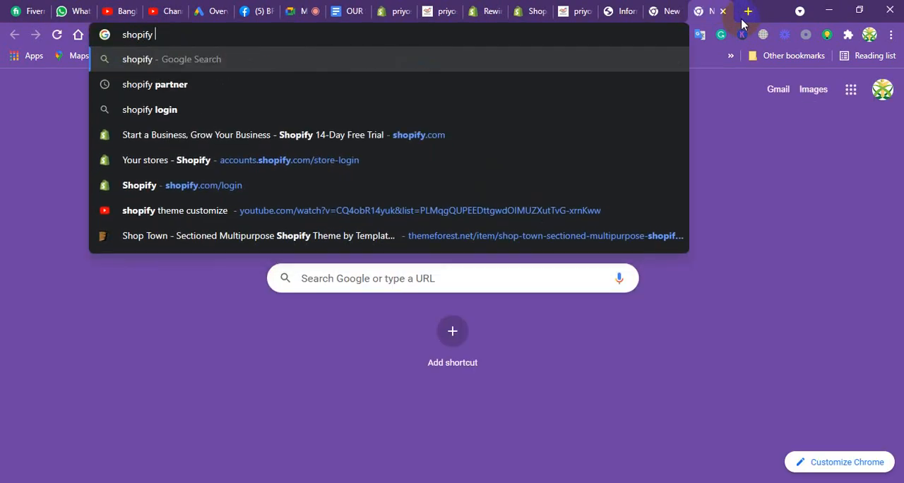
text(plan)
key(Return)
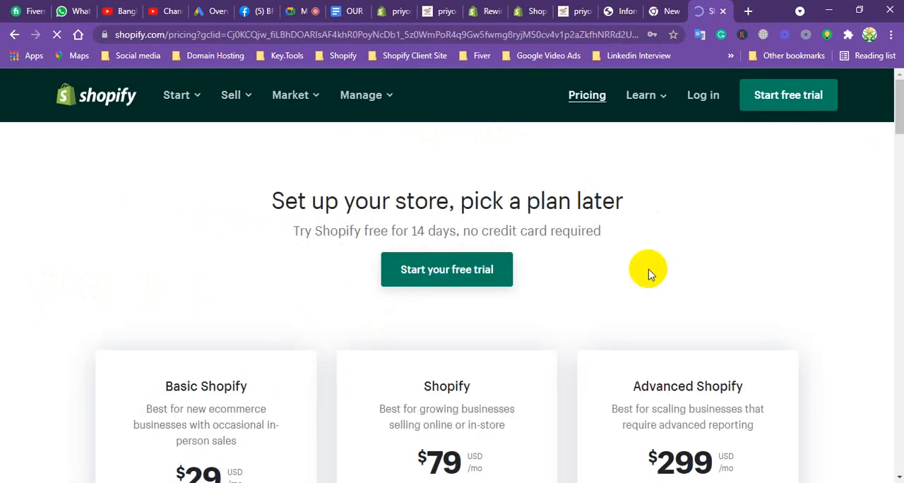
Examine the plan prices and highlight the Basic Shopify plan's description and monthly price.
drag(899, 108, 894, 131)
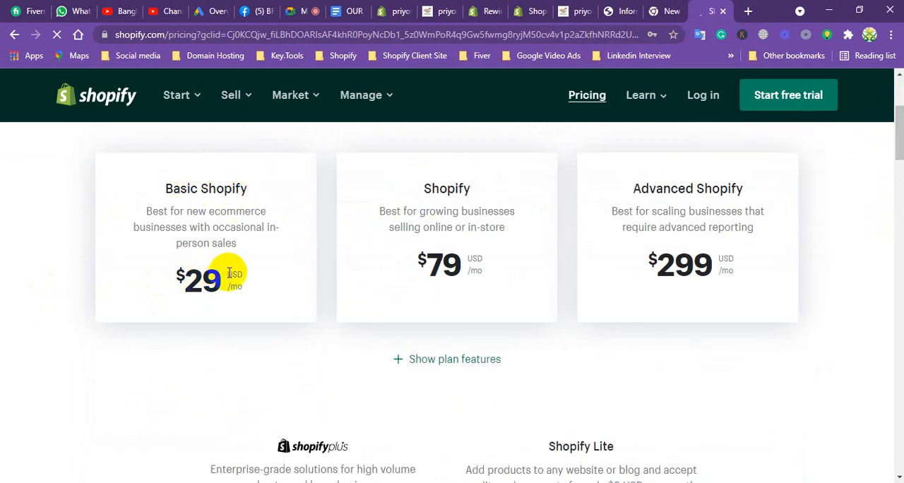
drag(241, 279, 185, 279)
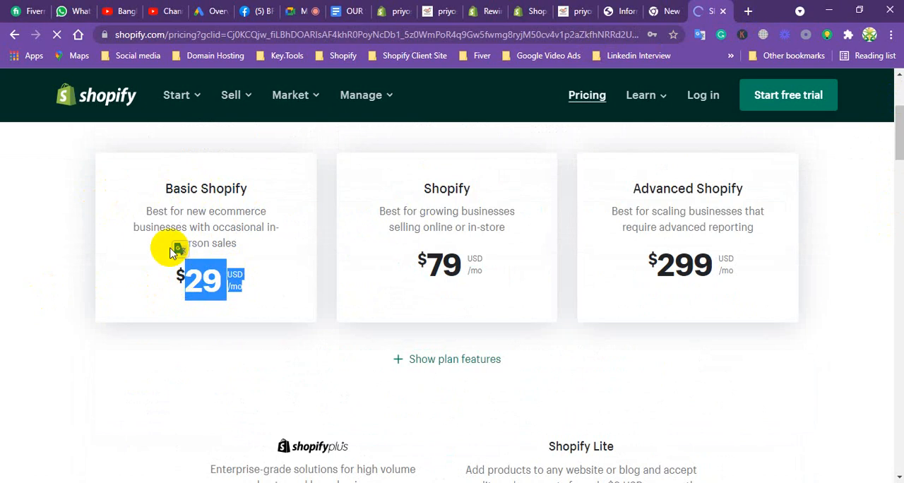
click(162, 198)
drag(164, 197, 236, 272)
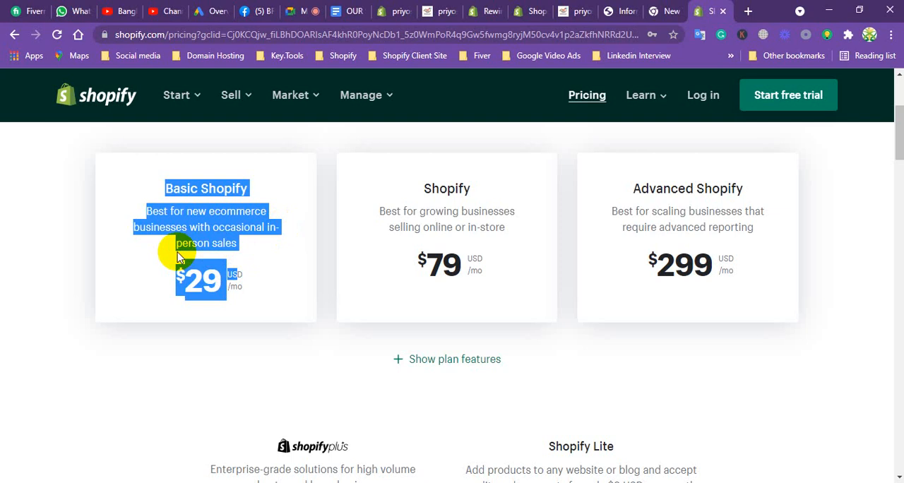
Highlight the monthly prices of the Shopify and Advanced Shopify plans.
click(253, 250)
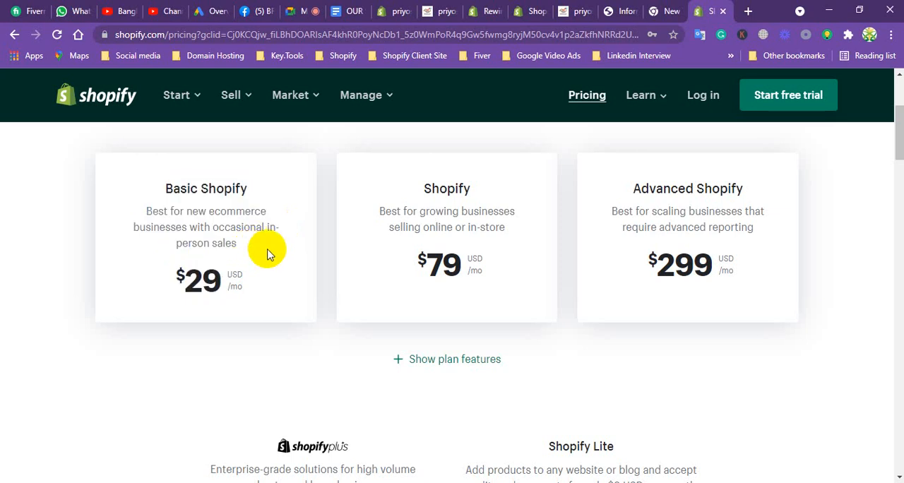
double_click(437, 254)
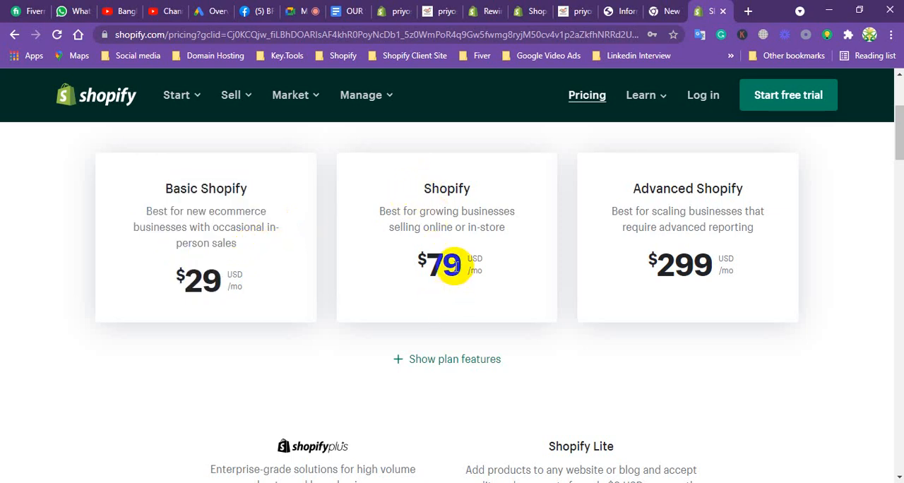
double_click(665, 260)
drag(663, 261, 727, 260)
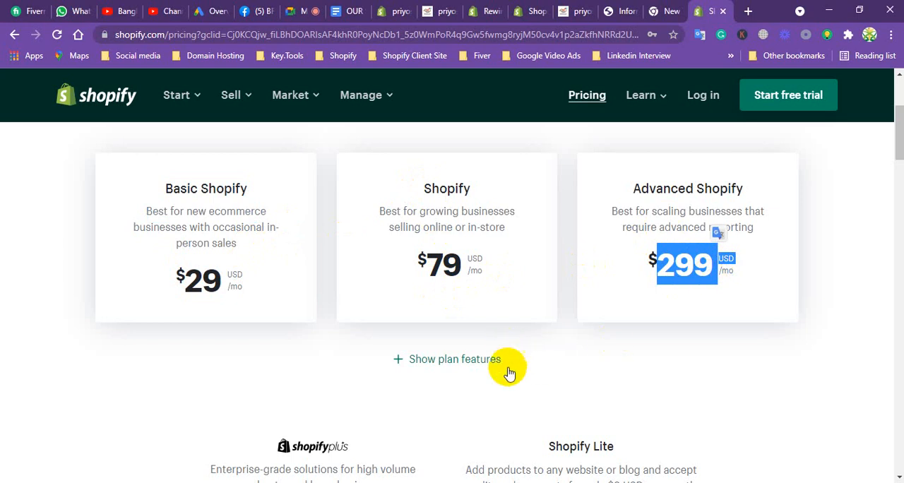
Show the plan features and examine the comparison of the three Shopify plans.
click(474, 362)
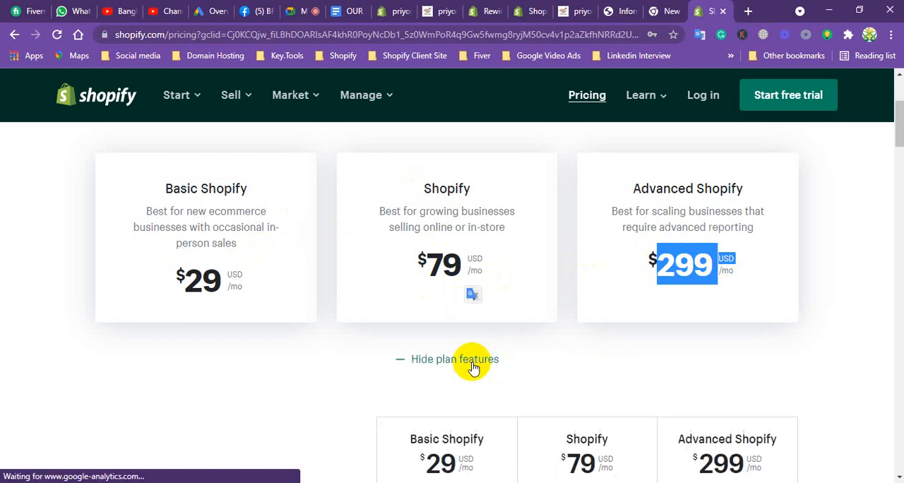
drag(899, 117, 903, 147)
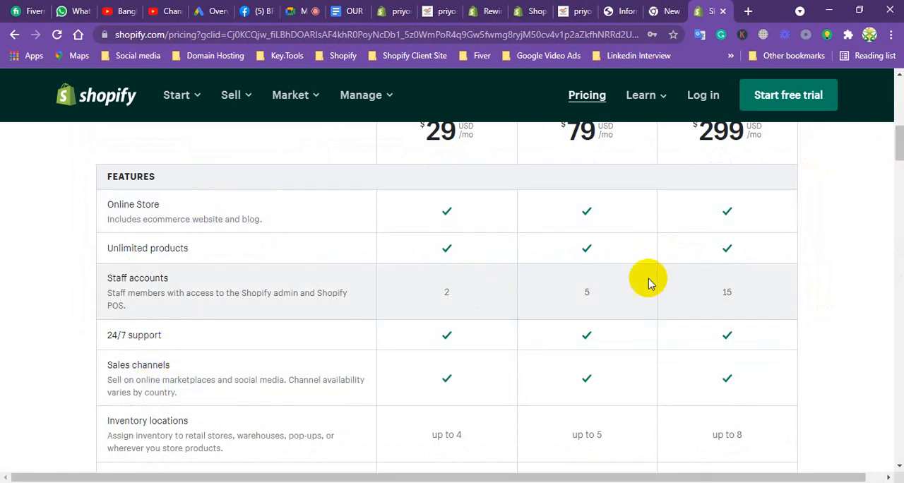
drag(893, 137, 894, 85)
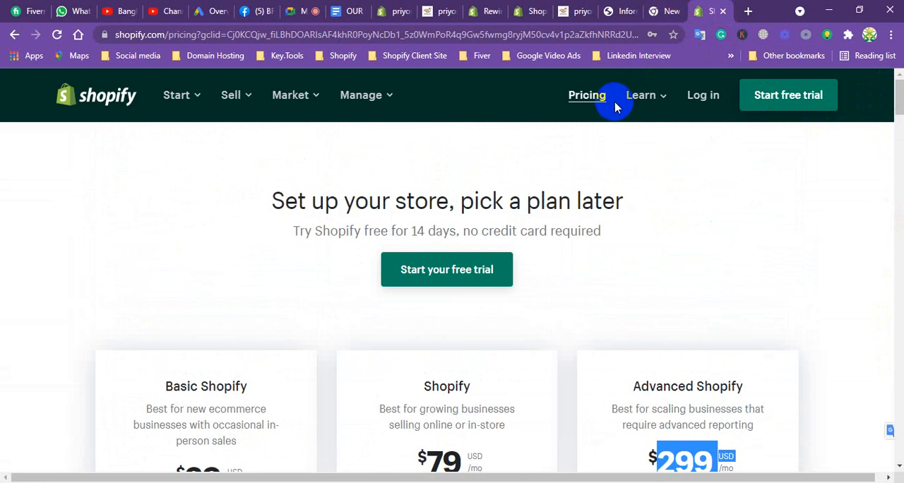
Return the Shopify admin to the settings overview, then highlight "Shipping rates Set up" in the Google Docs services list.
click(388, 12)
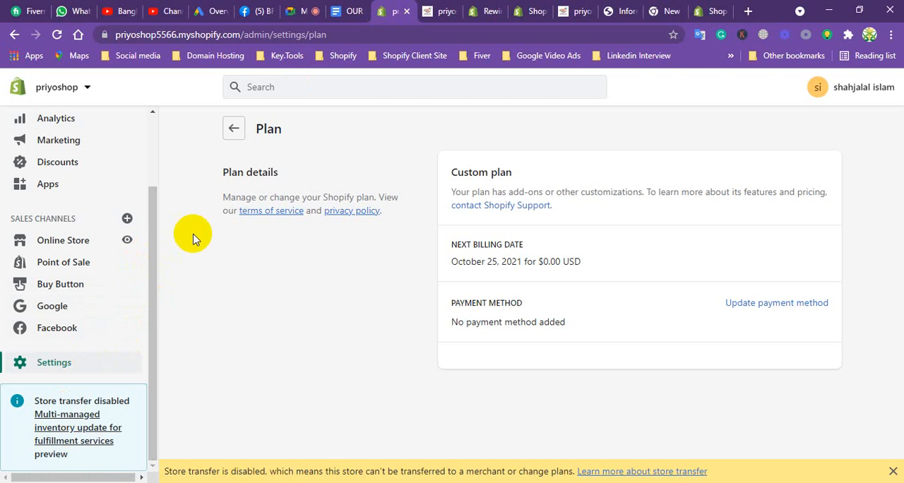
click(234, 128)
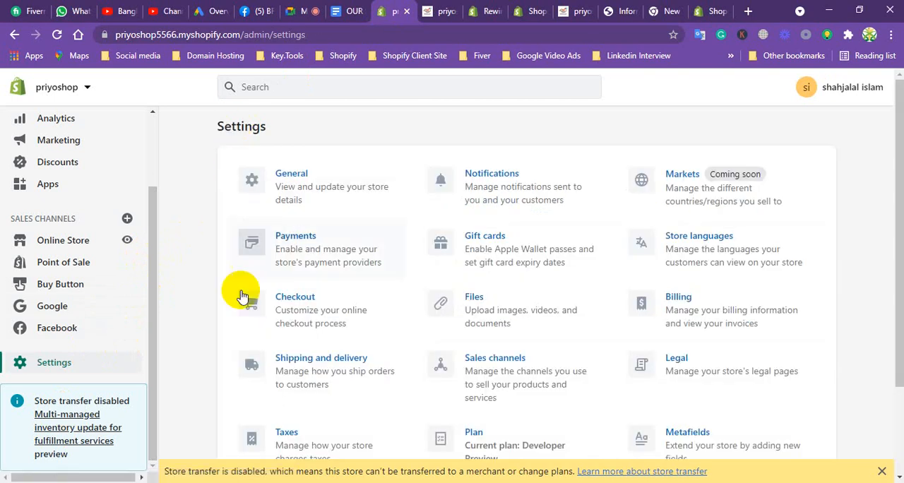
click(360, 5)
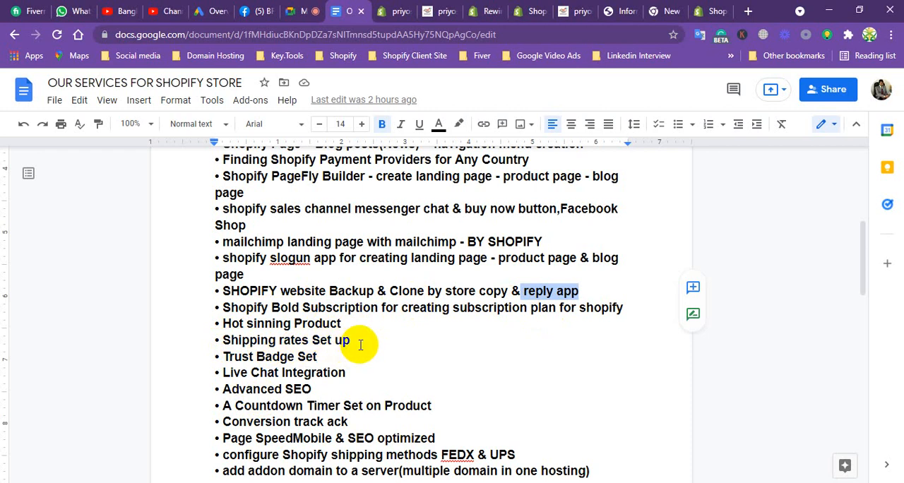
drag(223, 340, 349, 340)
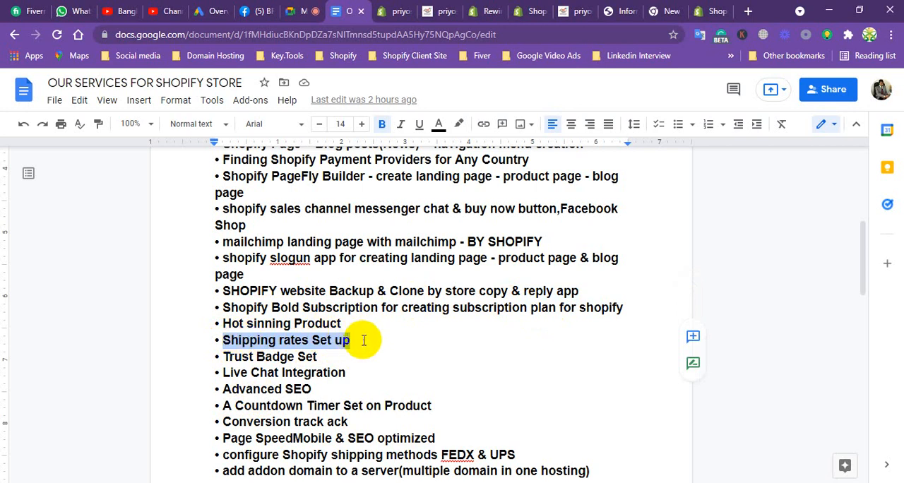
In the Shopify admin, open the general shipping rates for management and look through both pages of the profile's products.
click(388, 10)
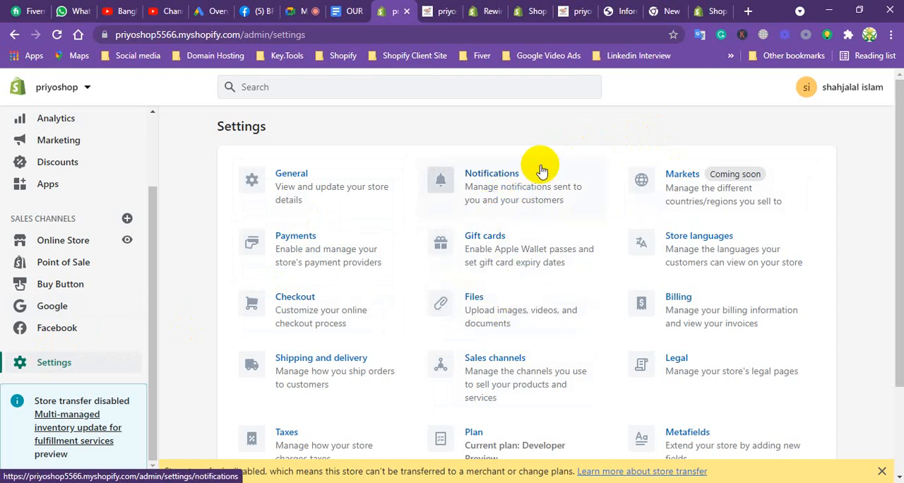
click(307, 367)
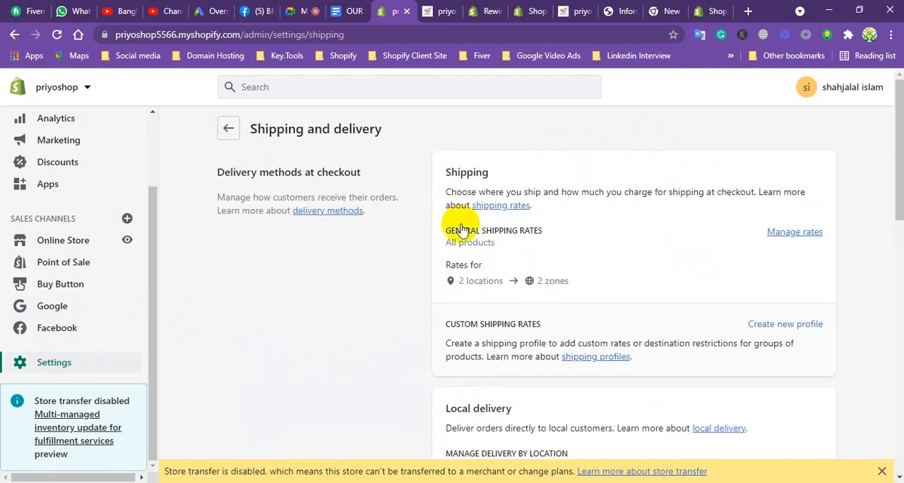
click(795, 233)
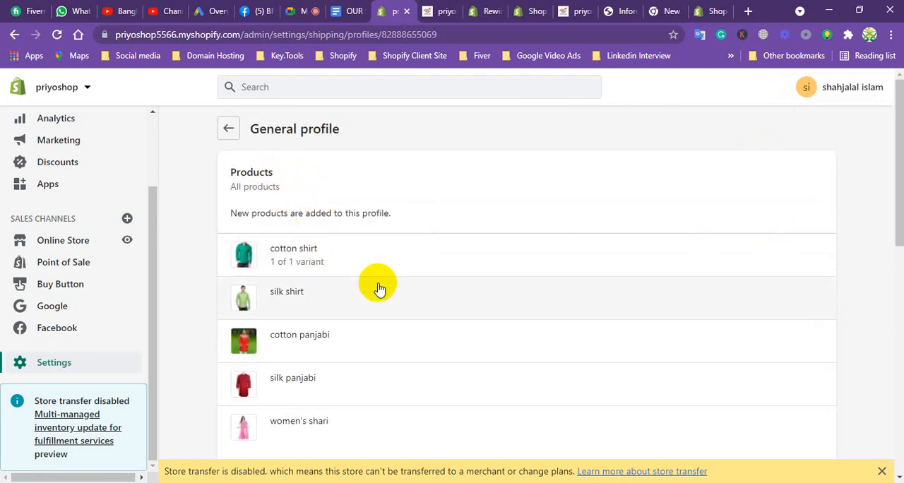
drag(901, 161, 881, 169)
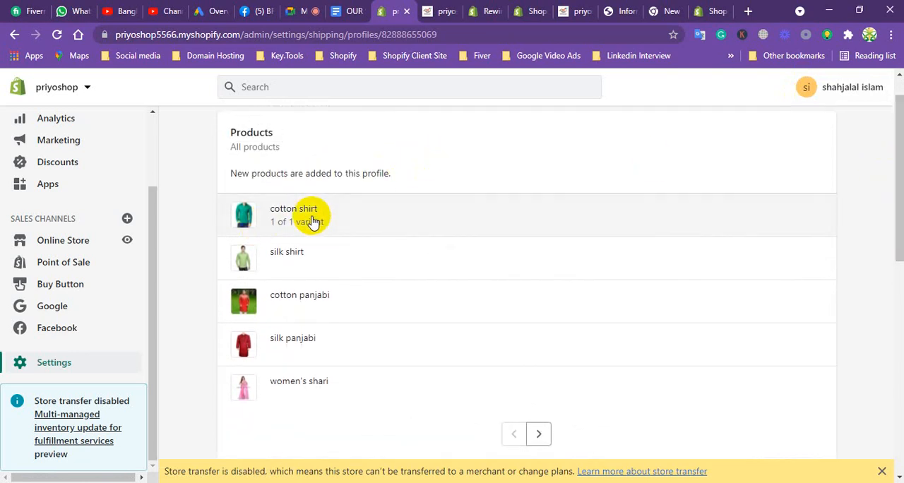
click(548, 434)
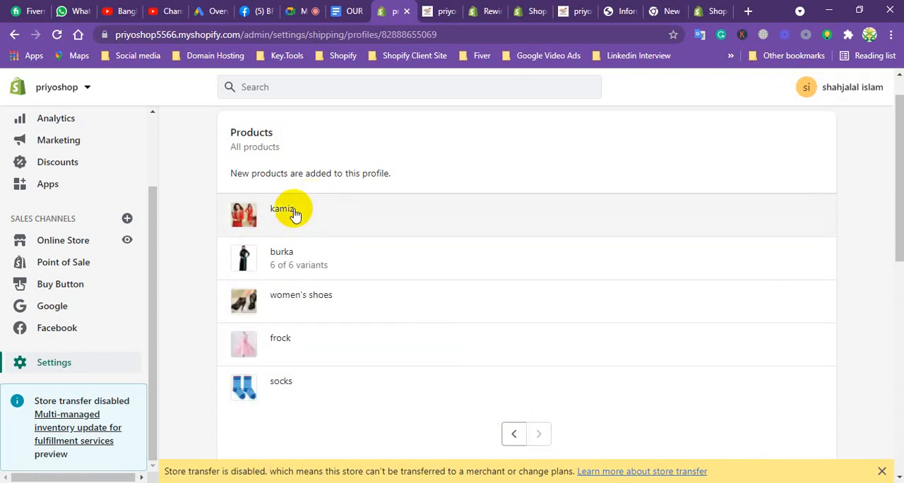
Create a shipping zone named Asia that covers India with all its states.
drag(897, 151, 869, 283)
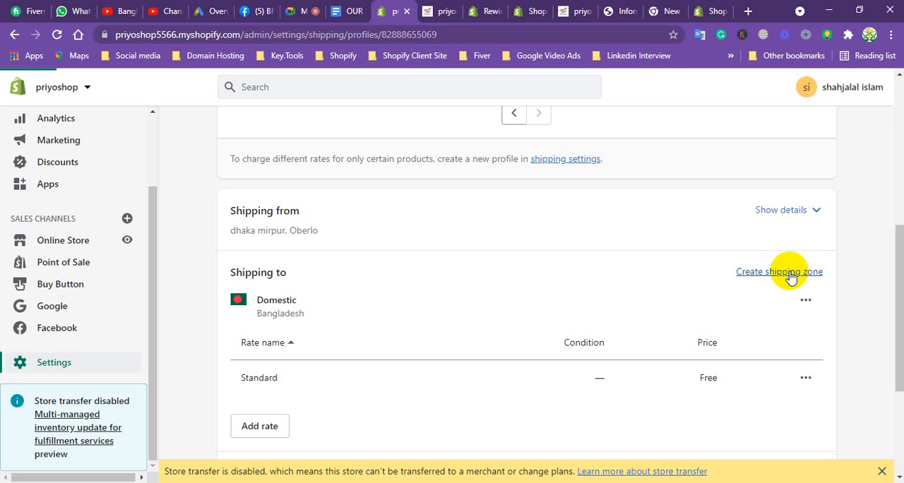
click(789, 274)
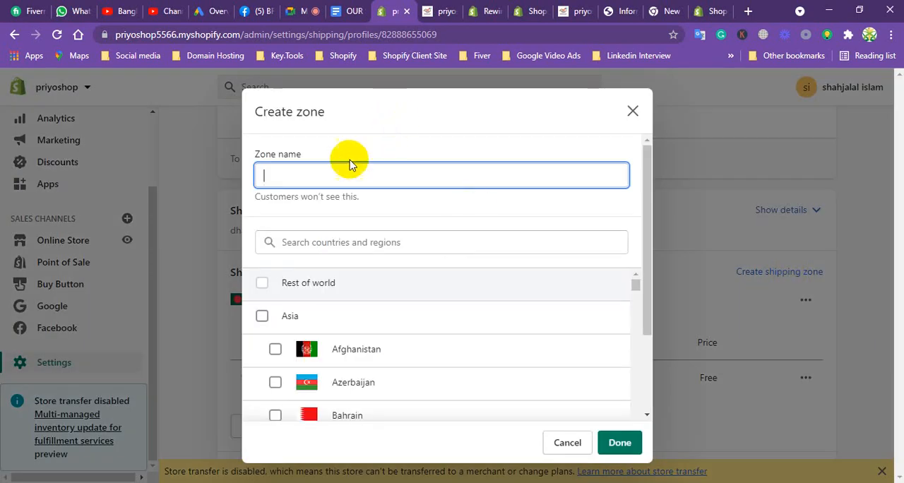
click(320, 177)
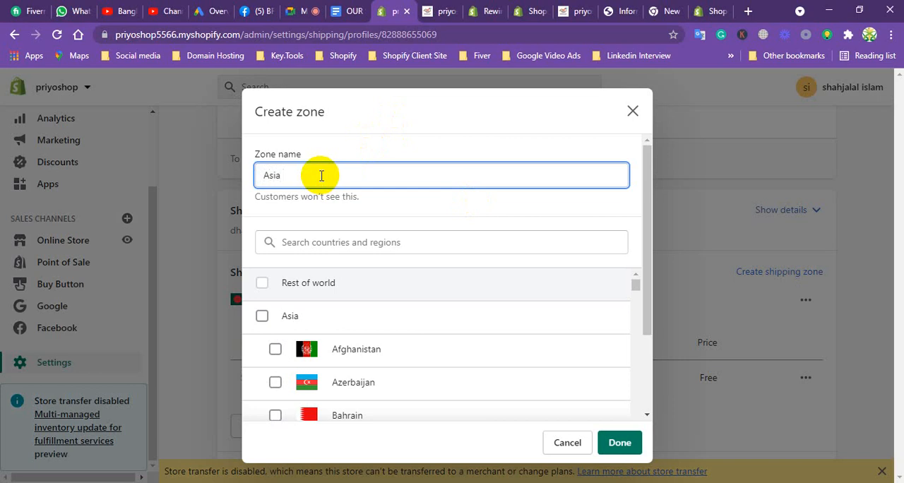
click(413, 242)
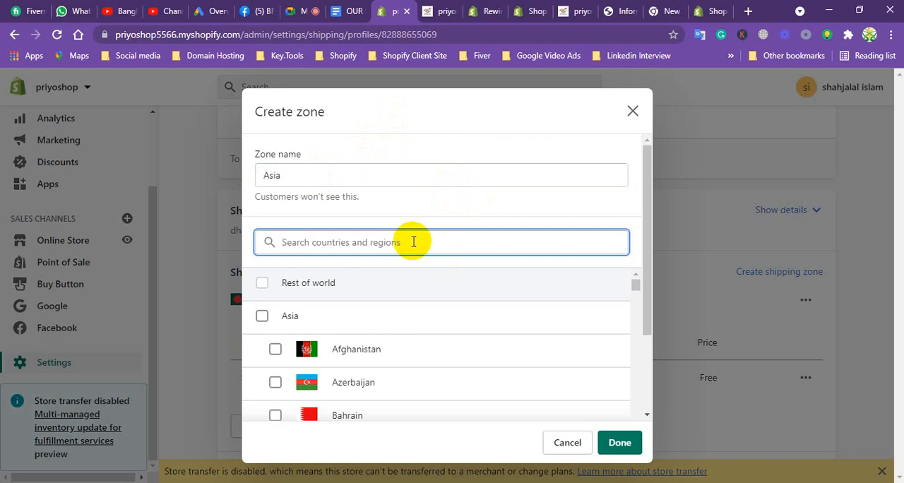
text(I)
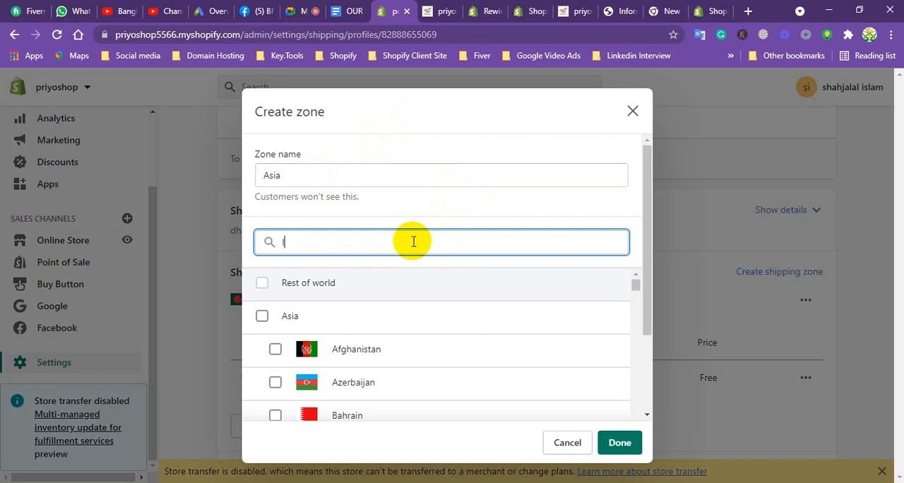
text(ndi)
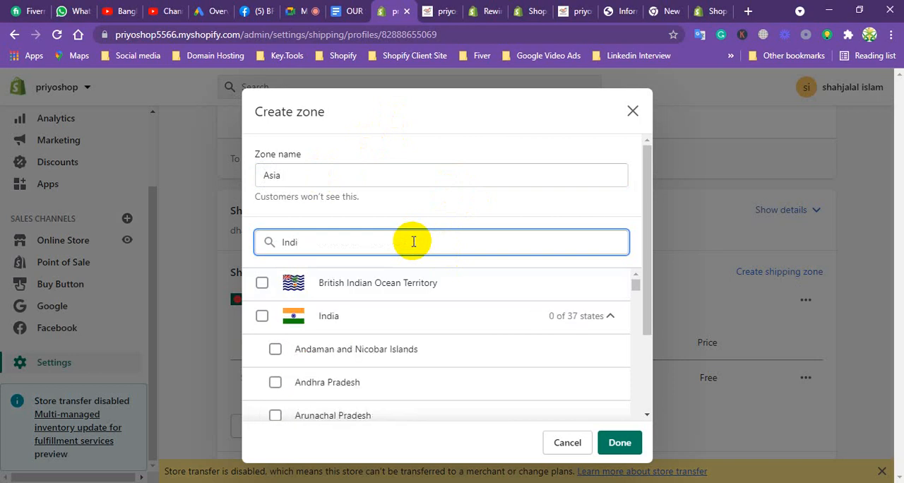
click(261, 316)
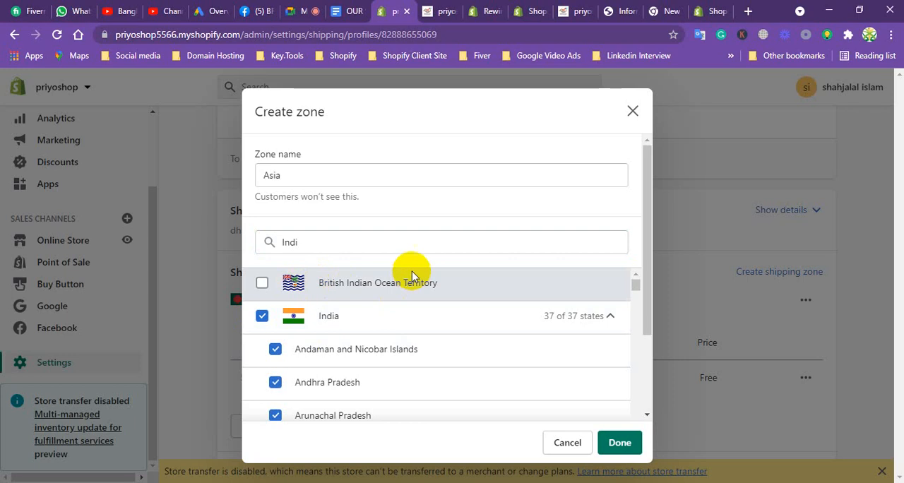
click(262, 316)
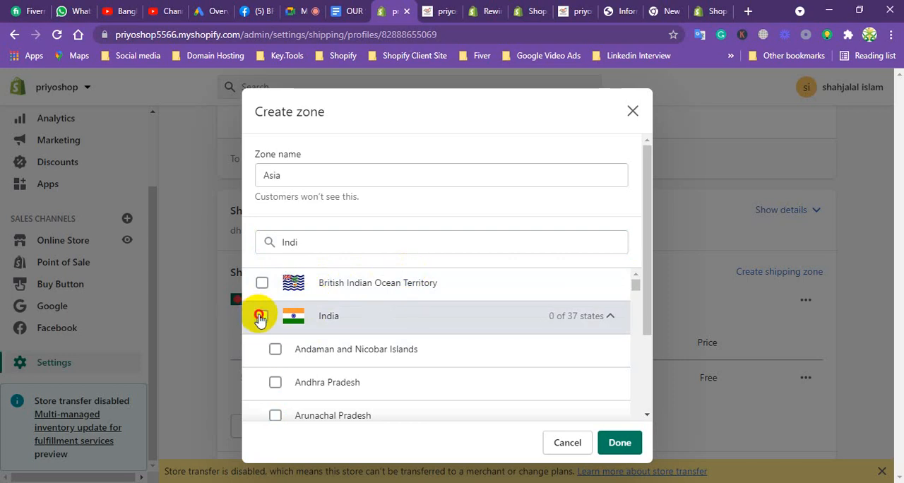
click(261, 317)
click(617, 440)
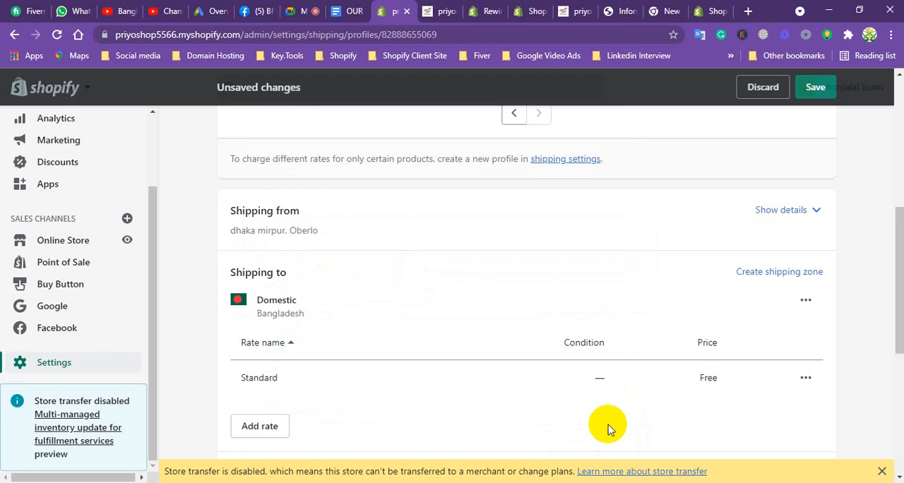
Start another shipping zone and select Afghanistan, China, Myanmar (Burma) and Sri Lanka as its countries.
click(788, 272)
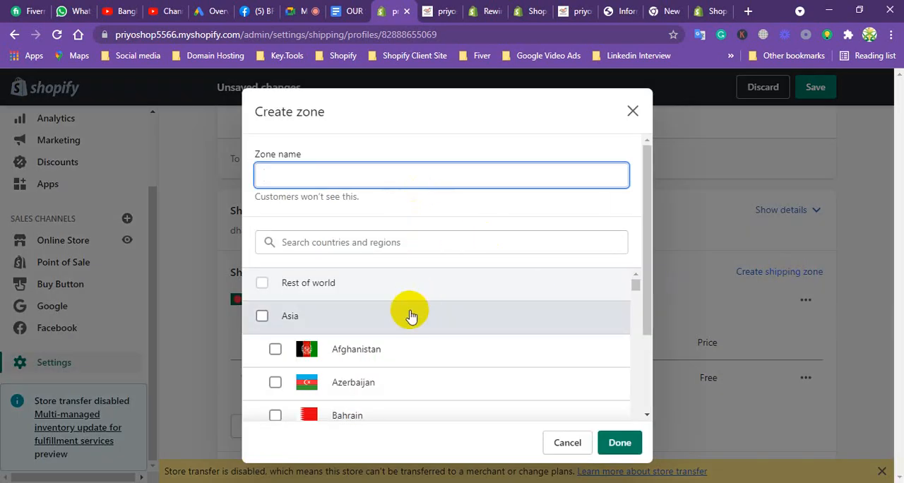
mouse_move(633, 286)
mouse_down()
mouse_move(631, 294)
mouse_move(627, 273)
mouse_up()
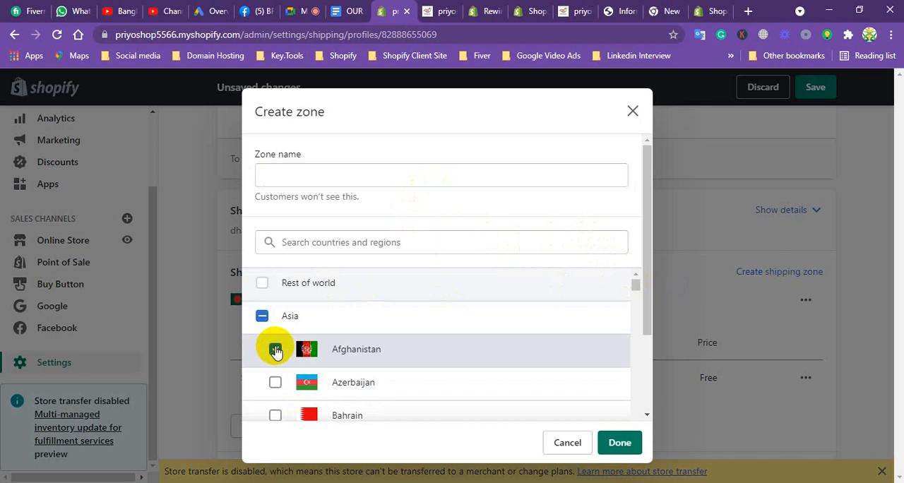
scroll(635, 288, down, 4)
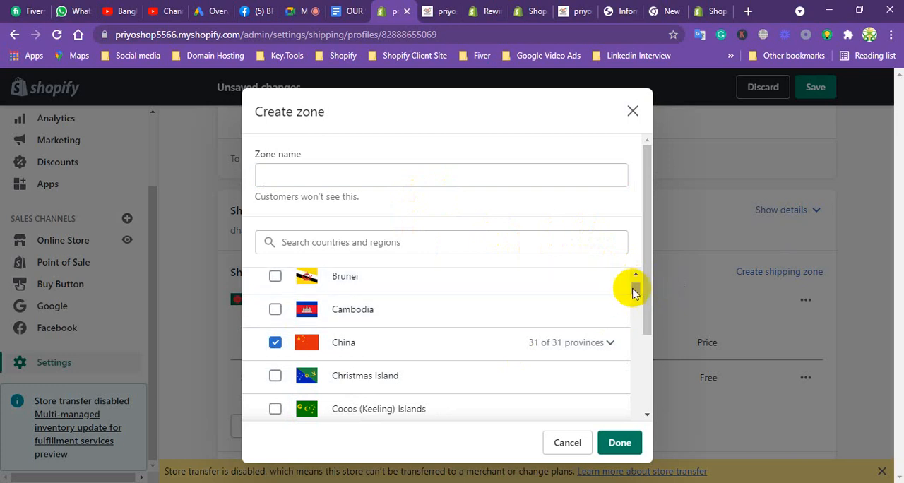
scroll(636, 291, down, 3)
scroll(637, 296, down, 5)
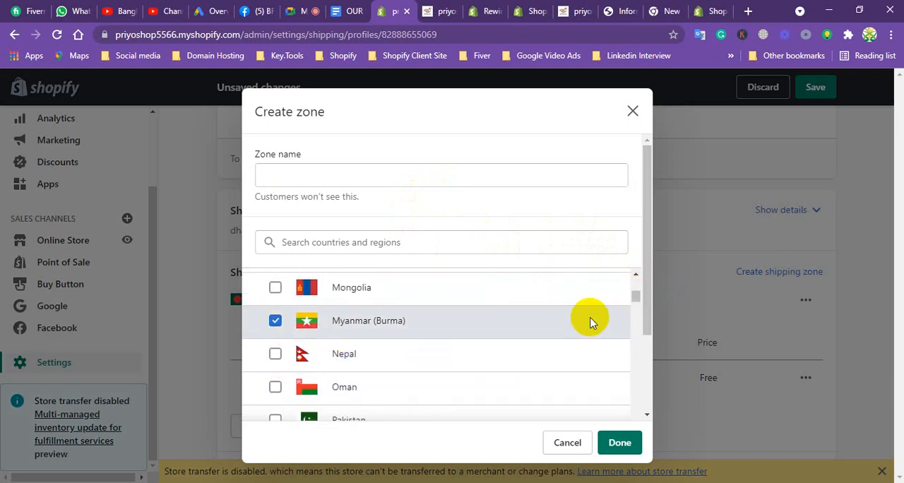
scroll(631, 301, down, 4)
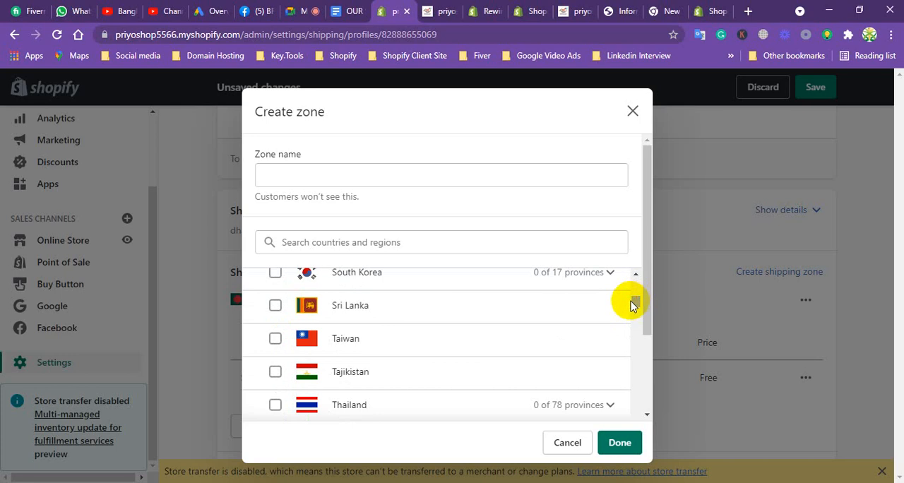
click(275, 305)
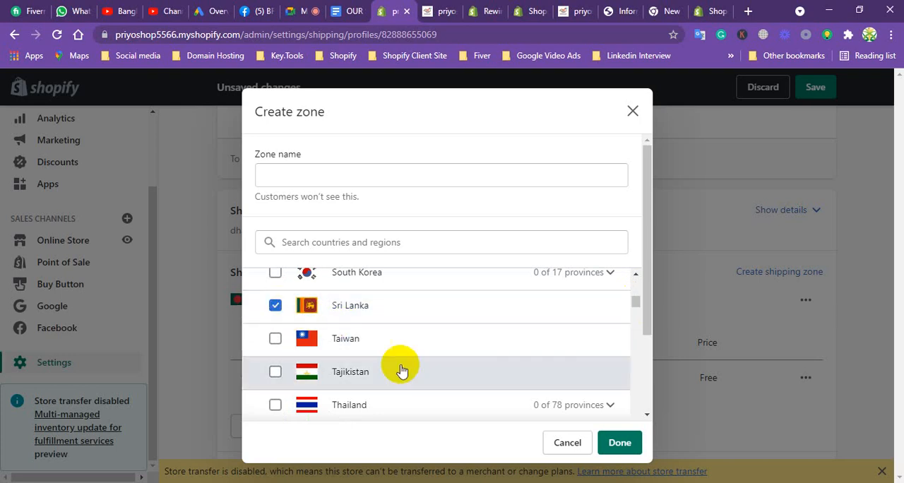
Name the new multi-country zone Asia, finish creating it and review the zones in the general profile.
click(616, 441)
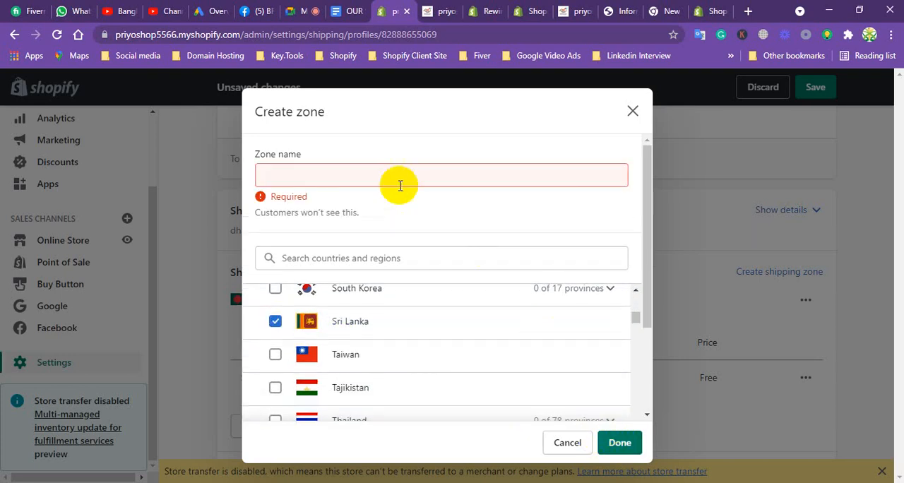
click(351, 176)
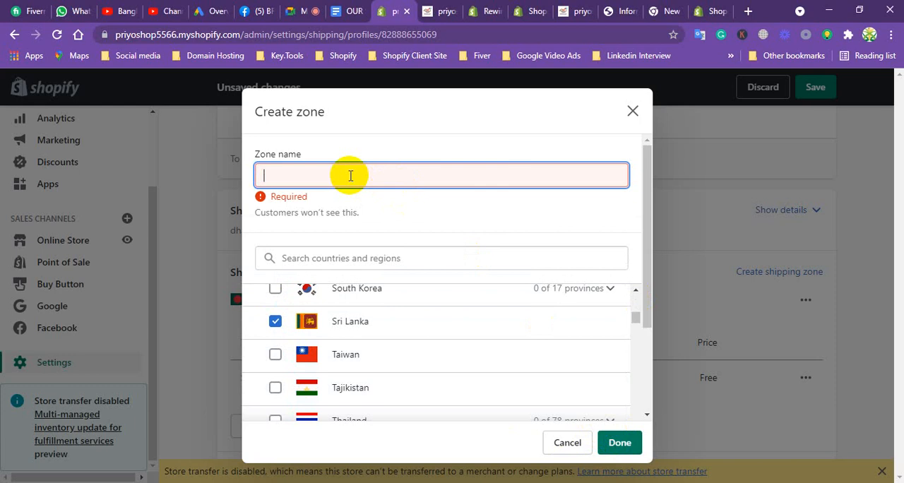
text(Asia)
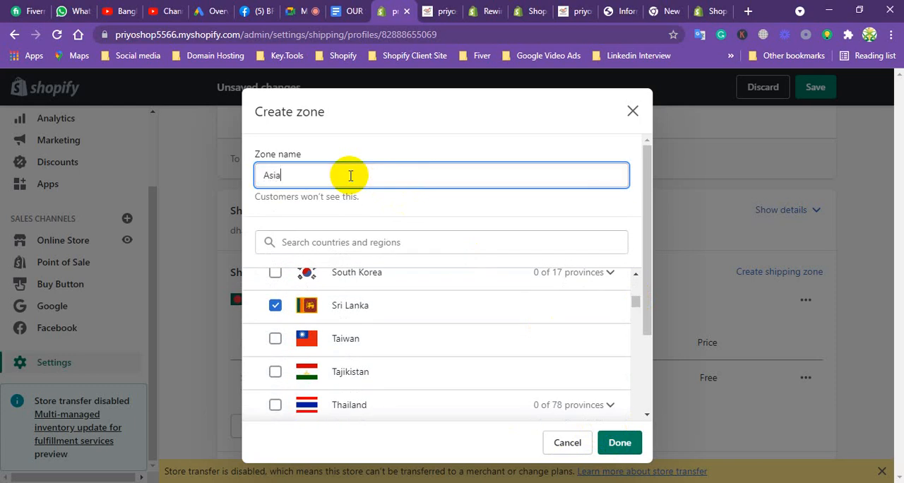
click(619, 442)
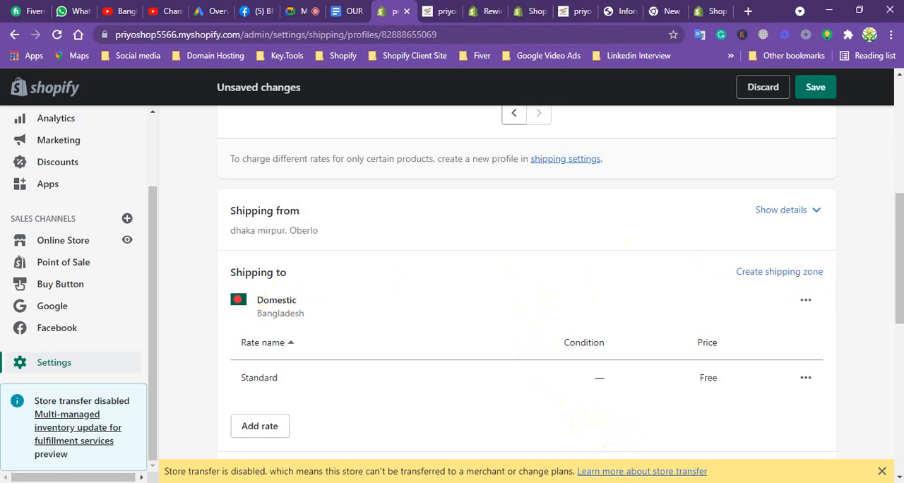
click(898, 239)
drag(898, 239, 892, 304)
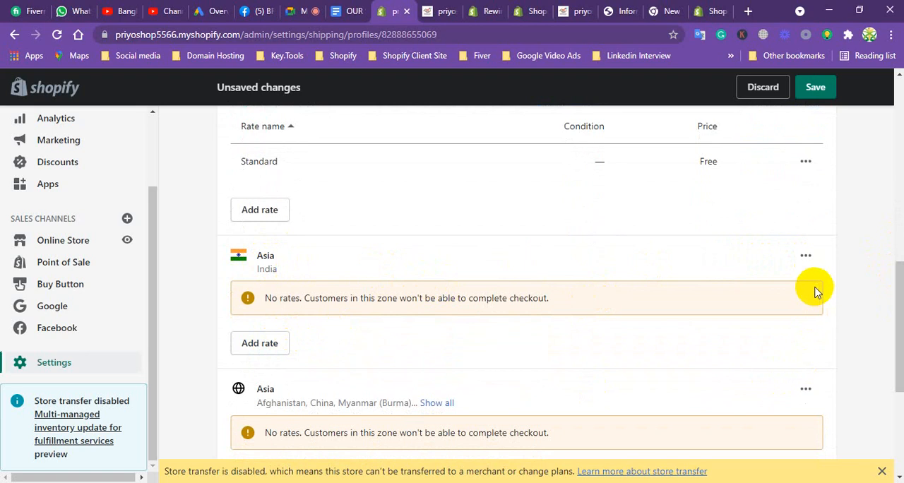
Delete the Asia shipping zone that covers only India.
click(805, 257)
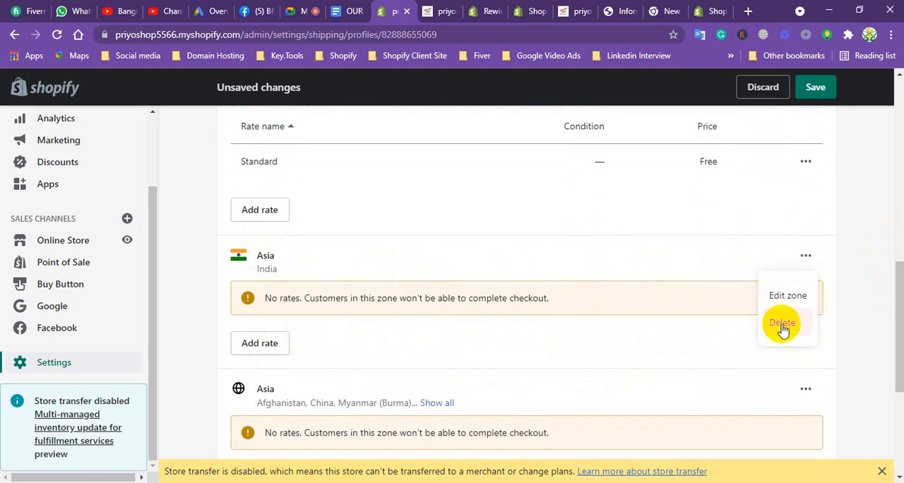
click(781, 324)
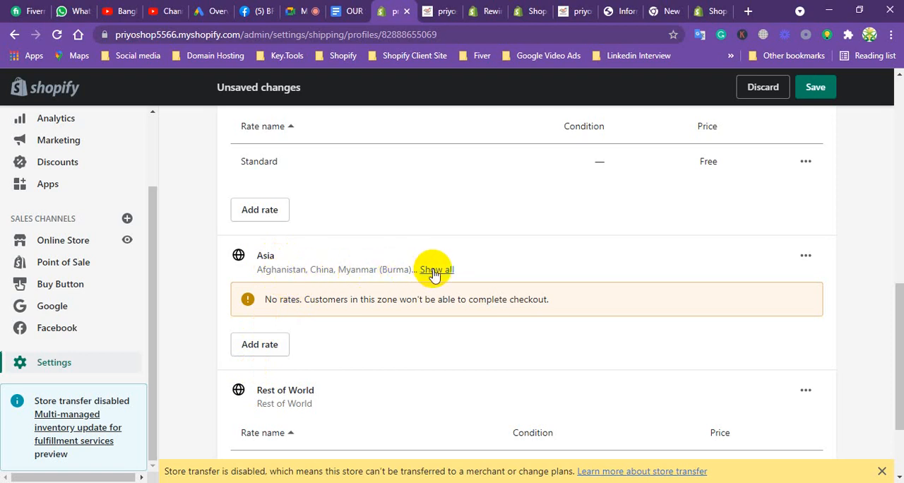
Add a self-defined Standard rate priced at $10 to the multi-country Asia zone and save the shipping profile.
click(262, 343)
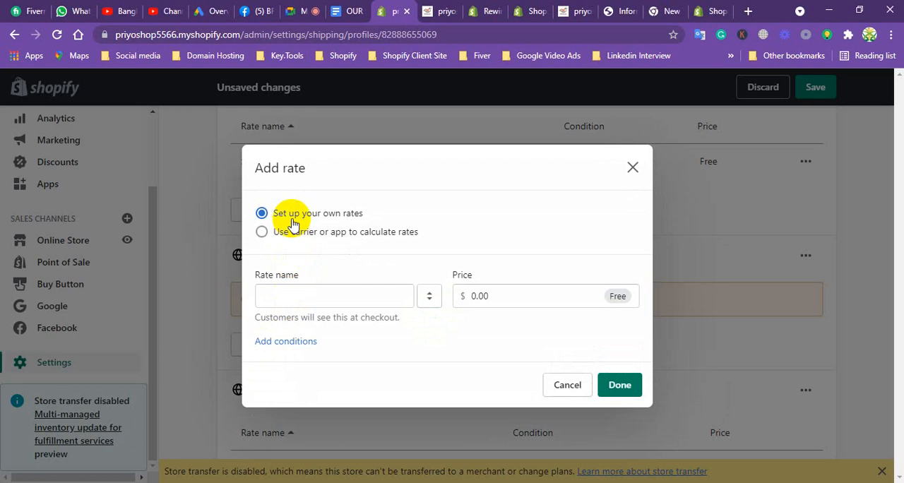
click(292, 295)
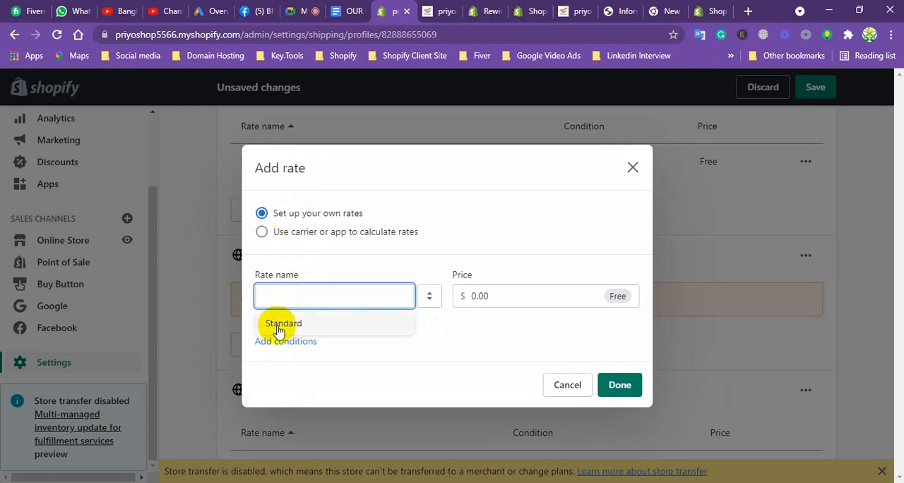
click(280, 326)
click(492, 295)
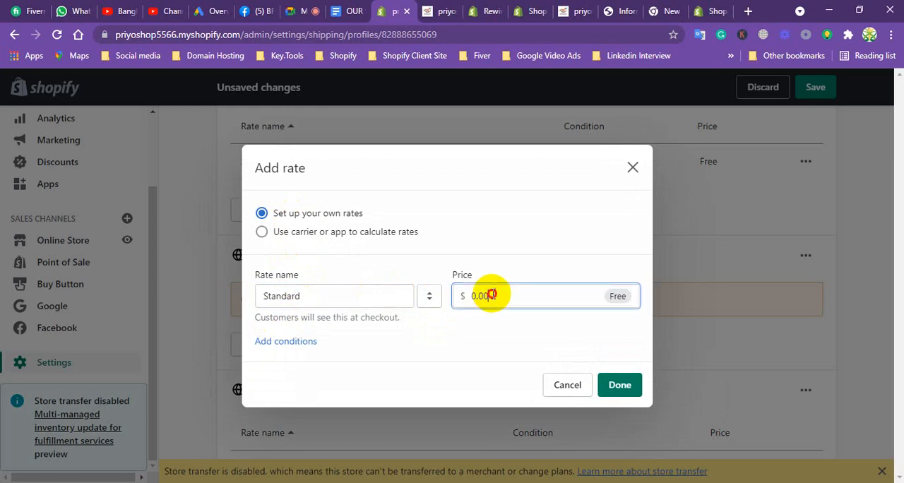
key(BackSpace)
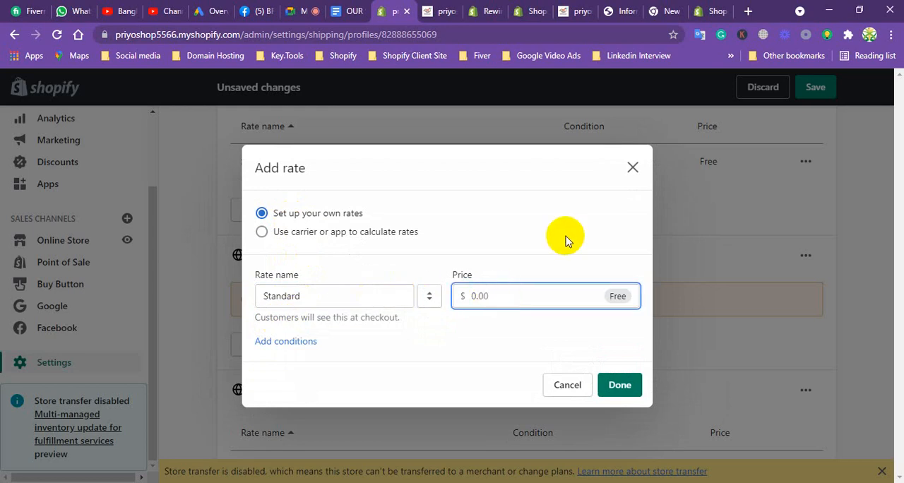
text(10)
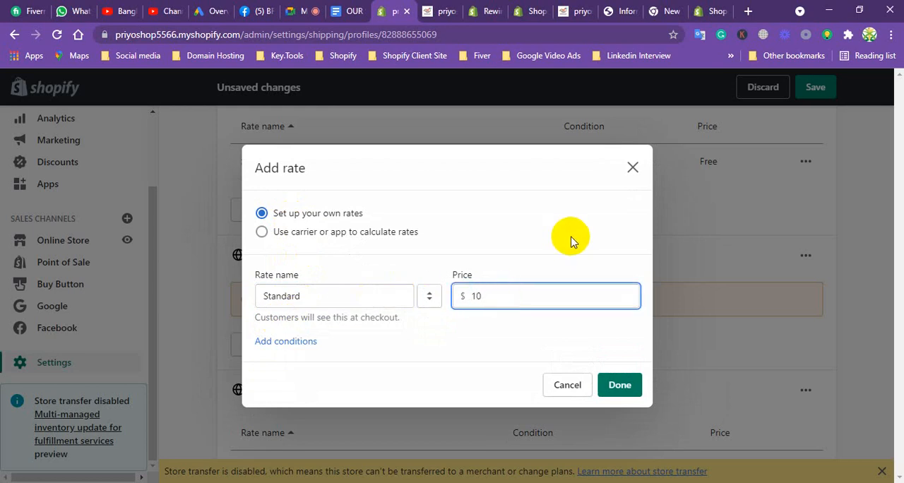
click(619, 384)
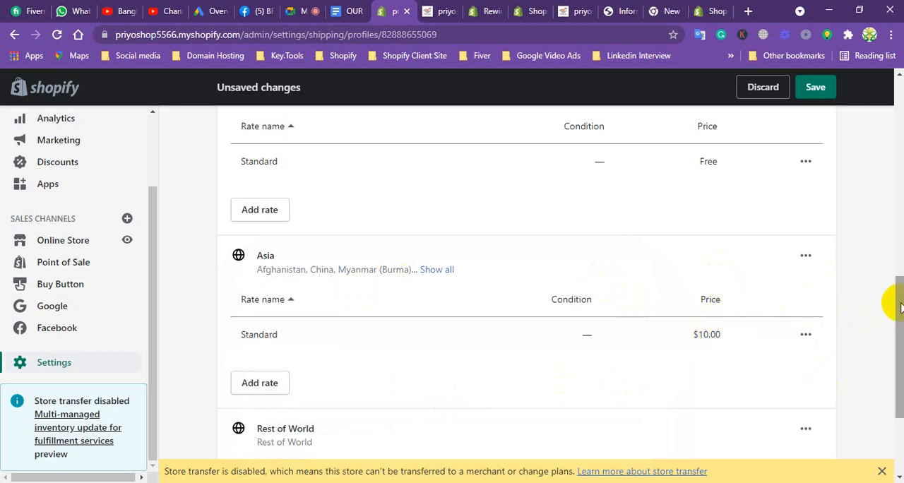
drag(900, 305, 882, 375)
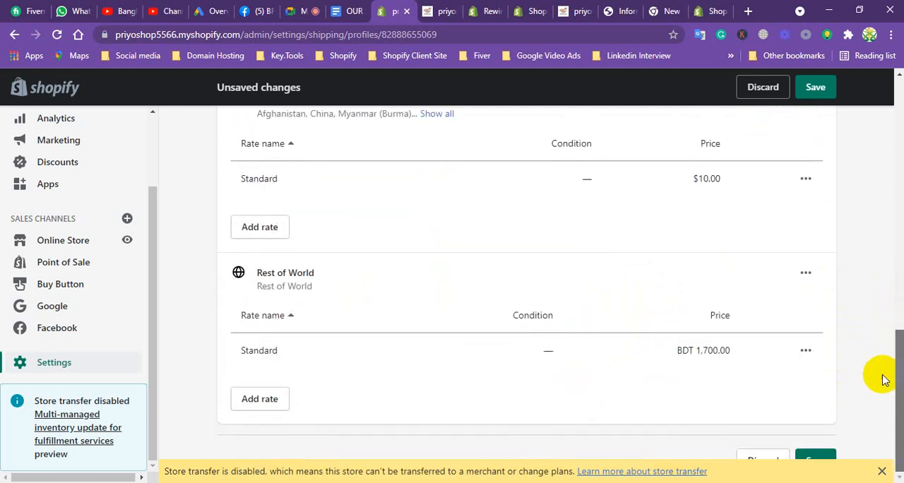
click(814, 88)
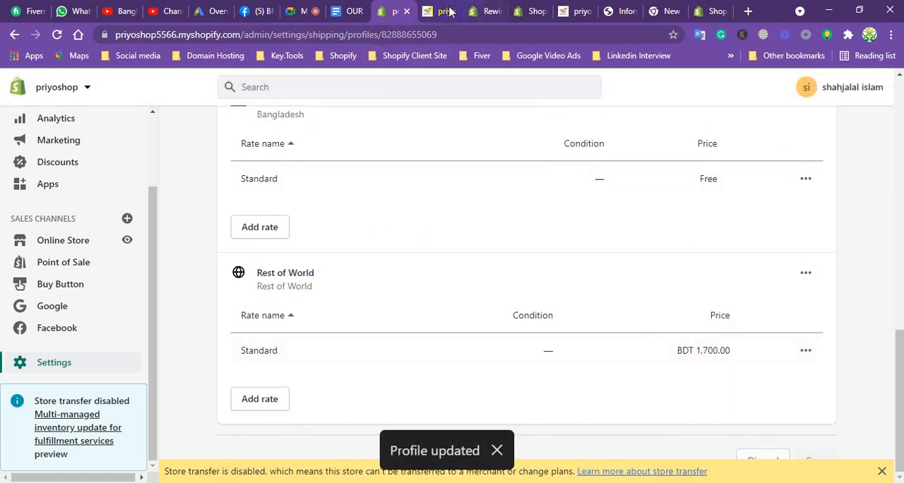
Highlight Trust Badge Set in the Google Docs services list and open the Shopify App Store from the store admin's Apps page.
click(347, 10)
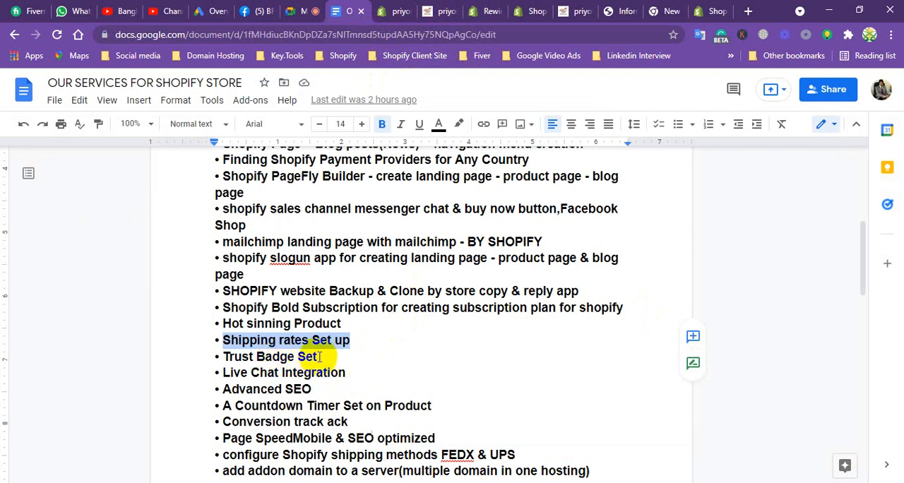
drag(317, 358, 223, 357)
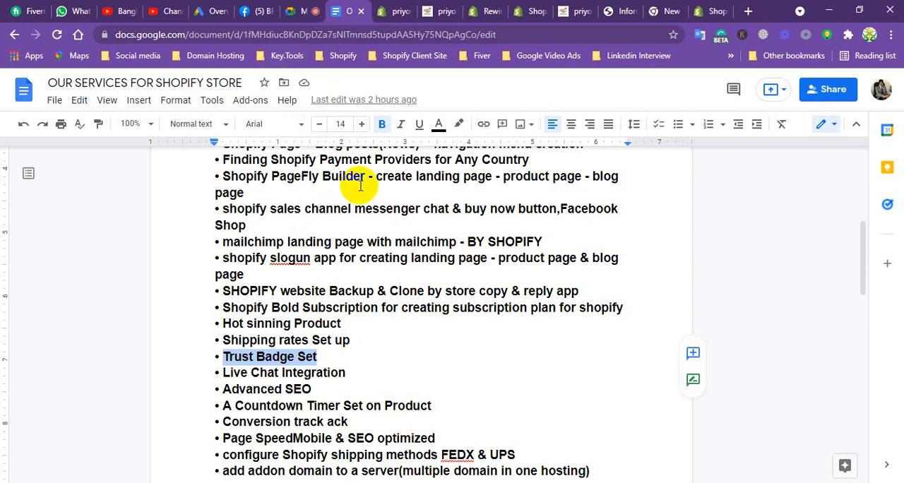
click(393, 13)
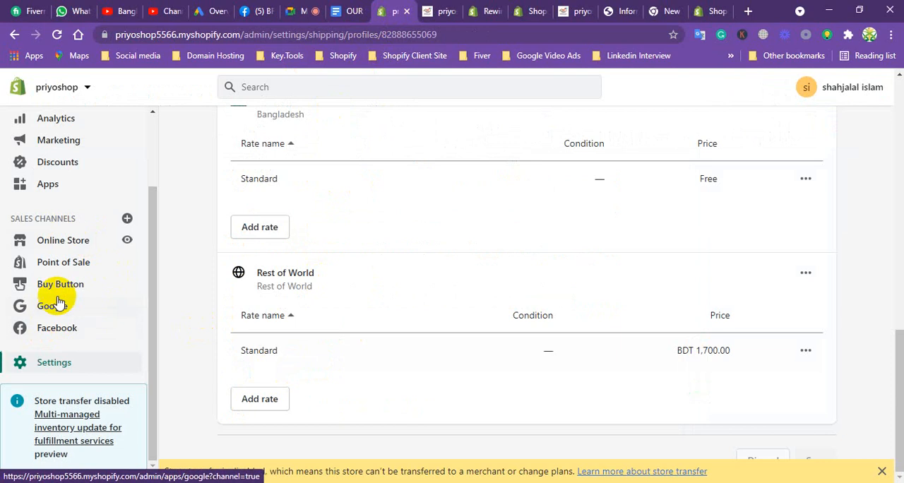
click(49, 185)
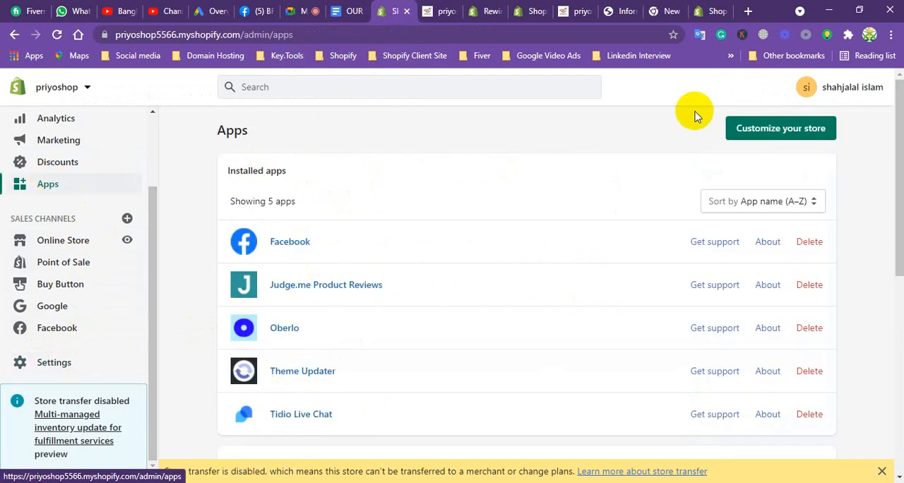
click(803, 140)
Close the leftover store preview, Rewind, Shopify pricing and other browser tabs that follow the Shopify App Store tab.
click(477, 9)
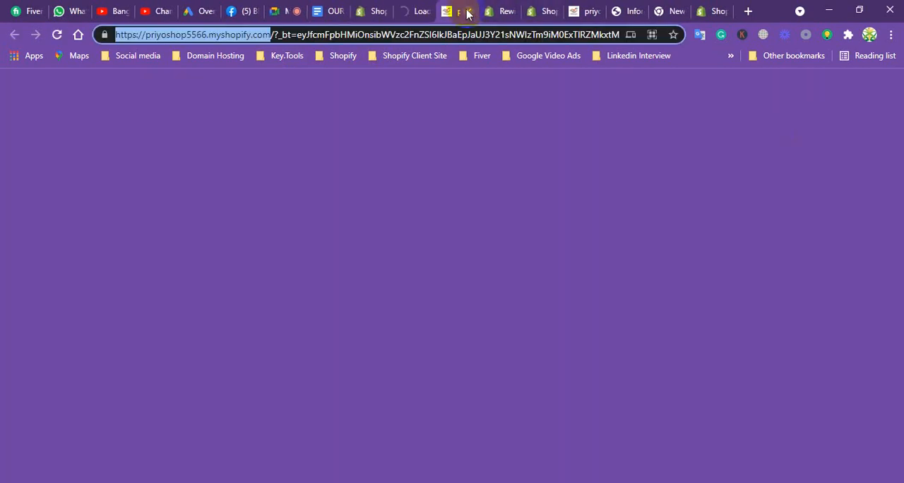
click(471, 11)
click(471, 11)
click(471, 11)
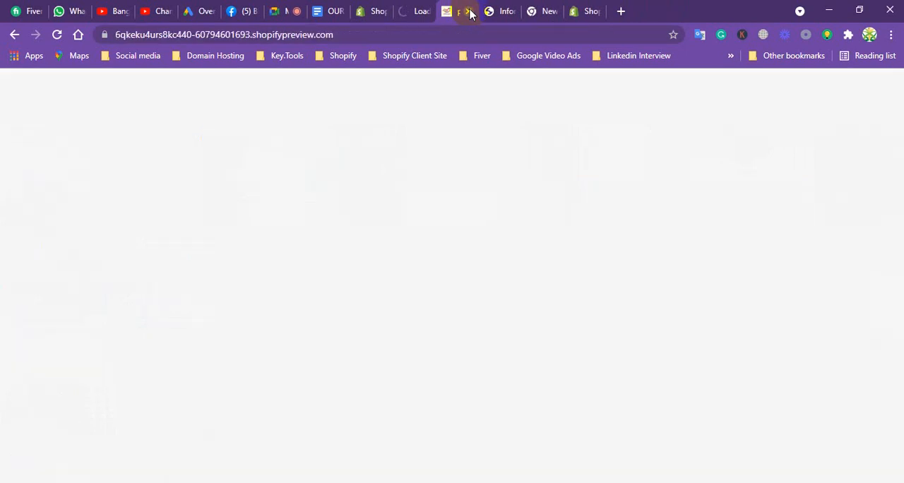
click(471, 12)
click(471, 12)
click(471, 11)
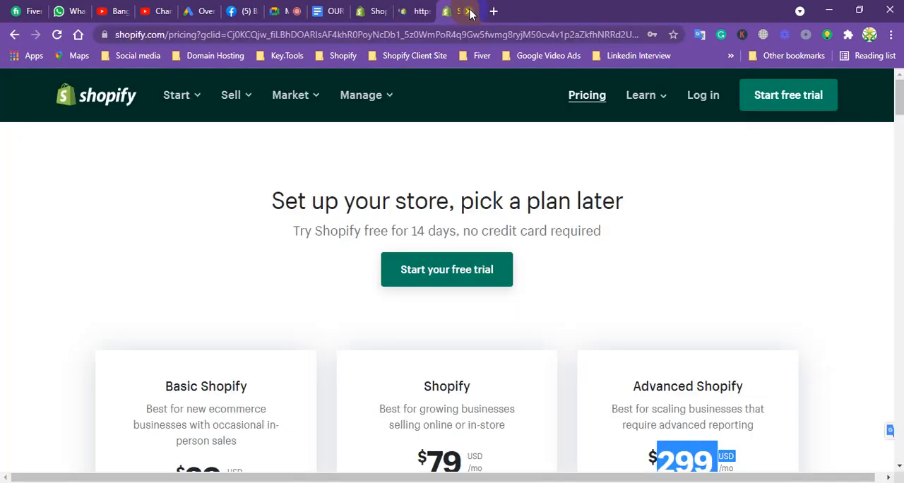
click(471, 11)
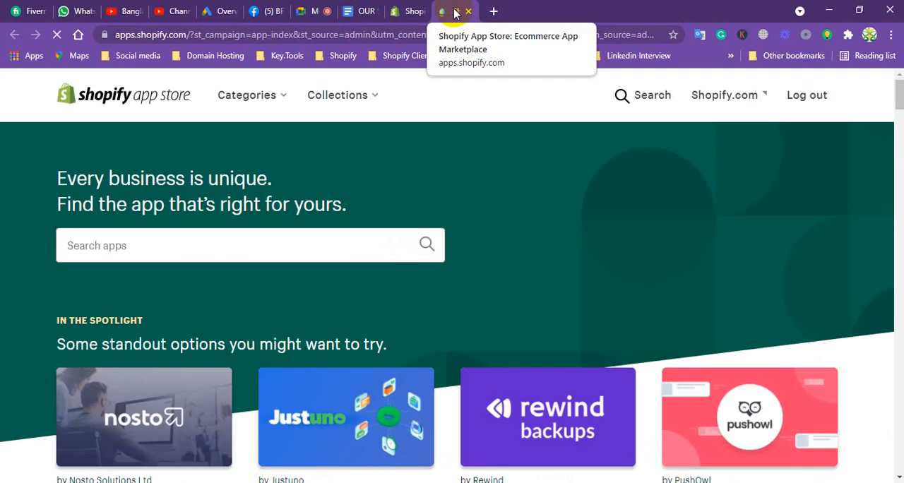
Search the app store for trust badges, look through the results and open the TrustedSite - Trust Badges listing.
click(213, 247)
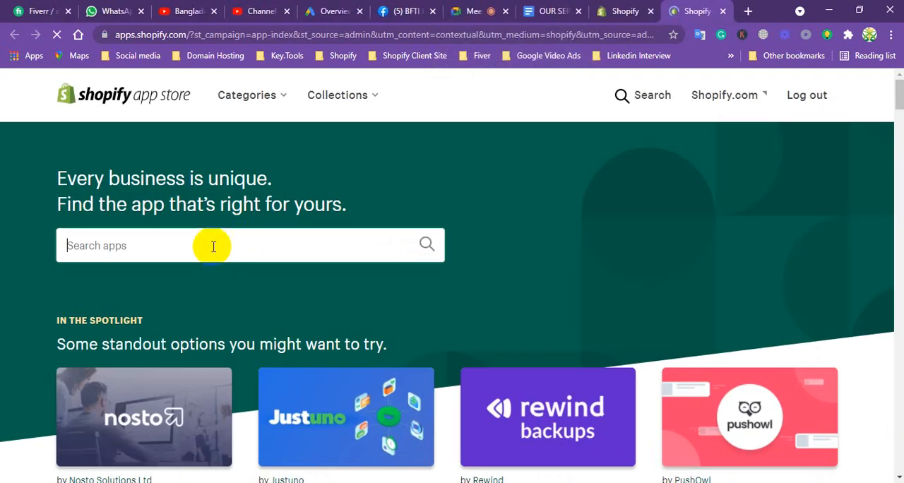
text(Tr)
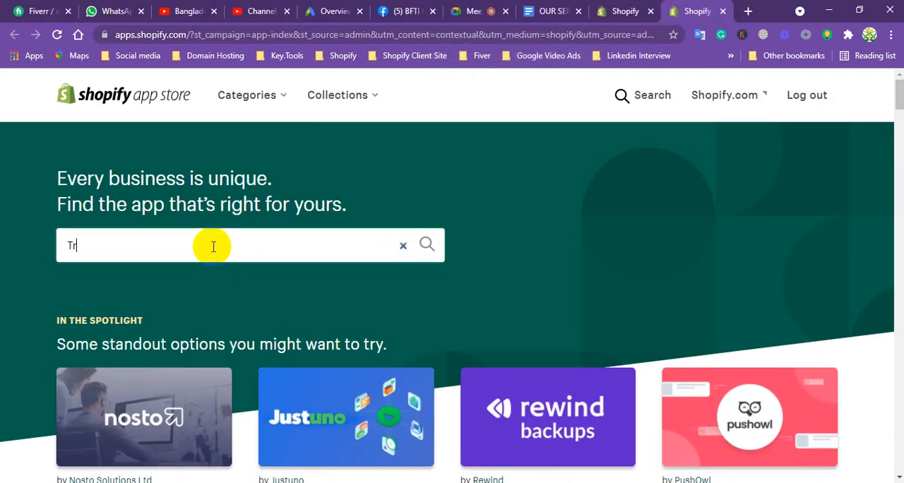
text(ust)
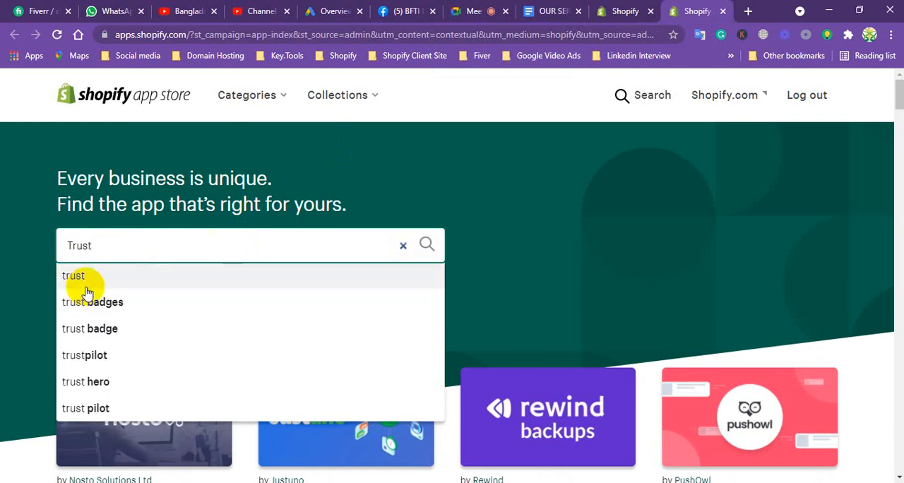
click(99, 302)
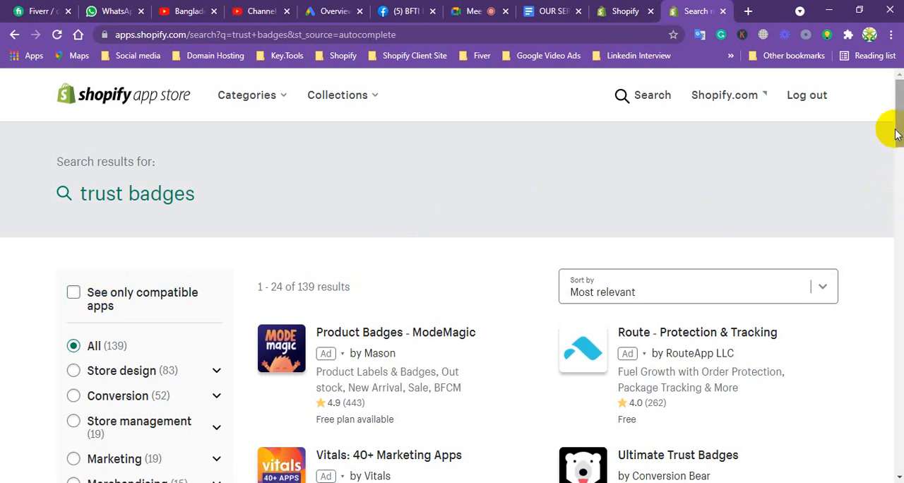
drag(898, 130, 897, 148)
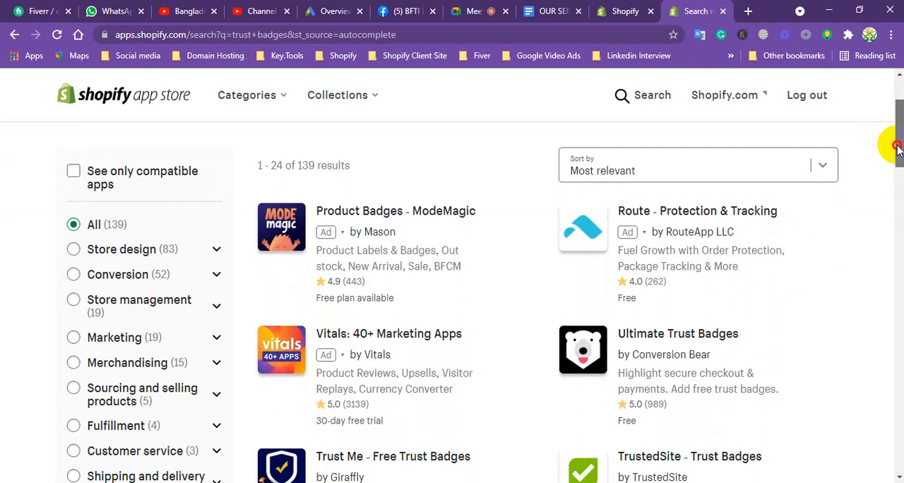
drag(897, 148, 889, 169)
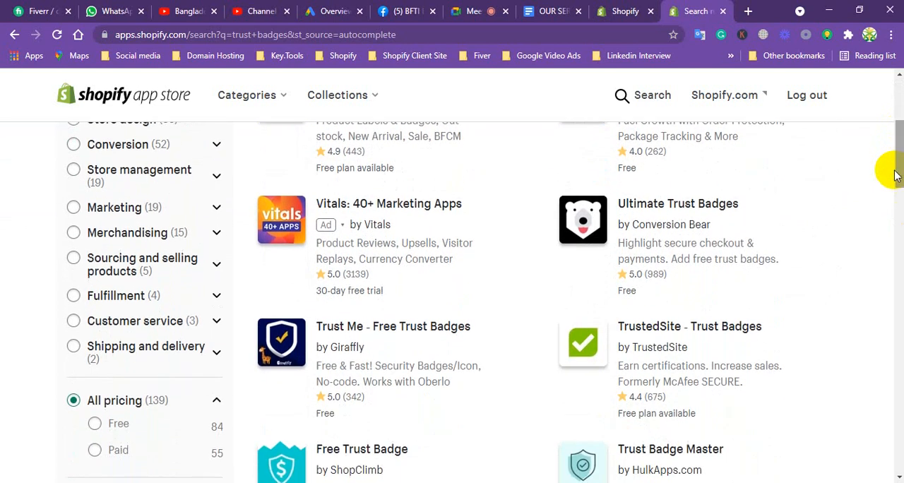
click(664, 329)
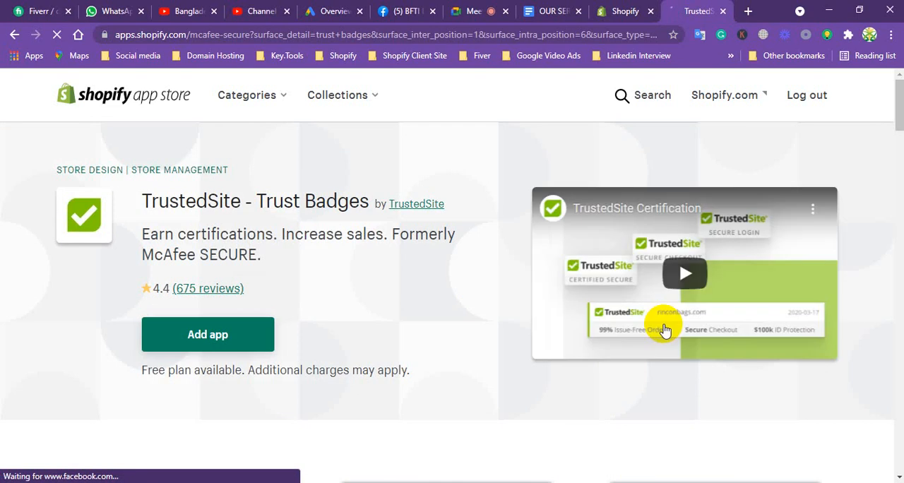
Add the TrustedSite app to the store and approve its installation.
click(198, 336)
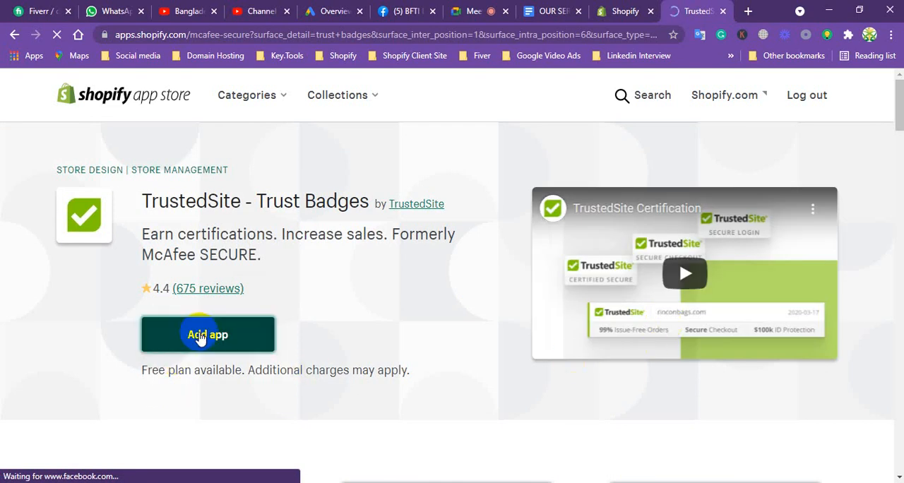
click(212, 340)
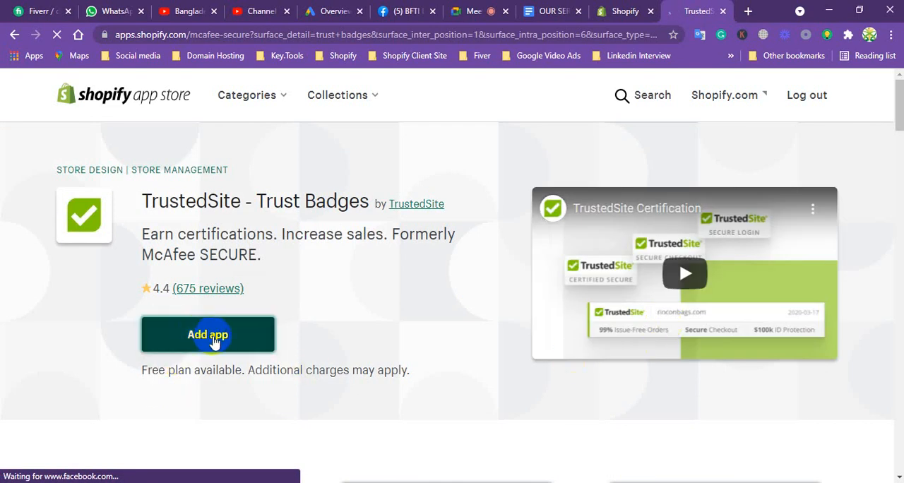
click(214, 343)
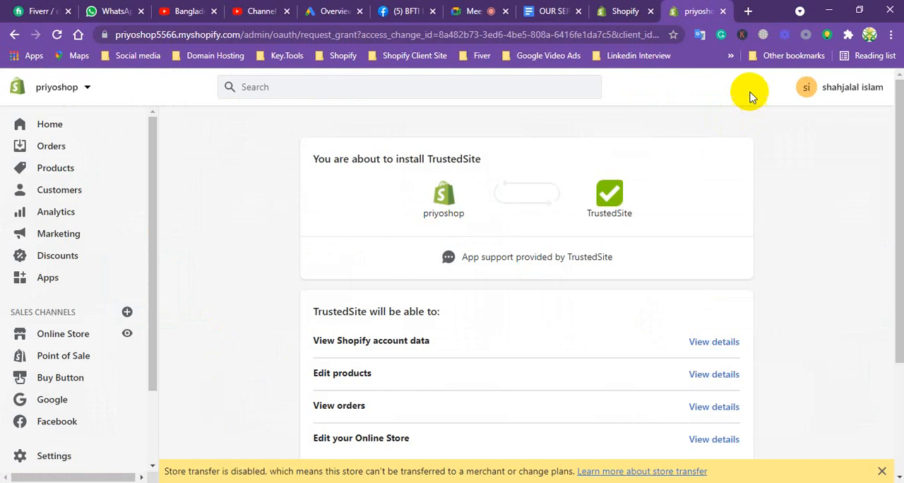
drag(894, 141, 882, 254)
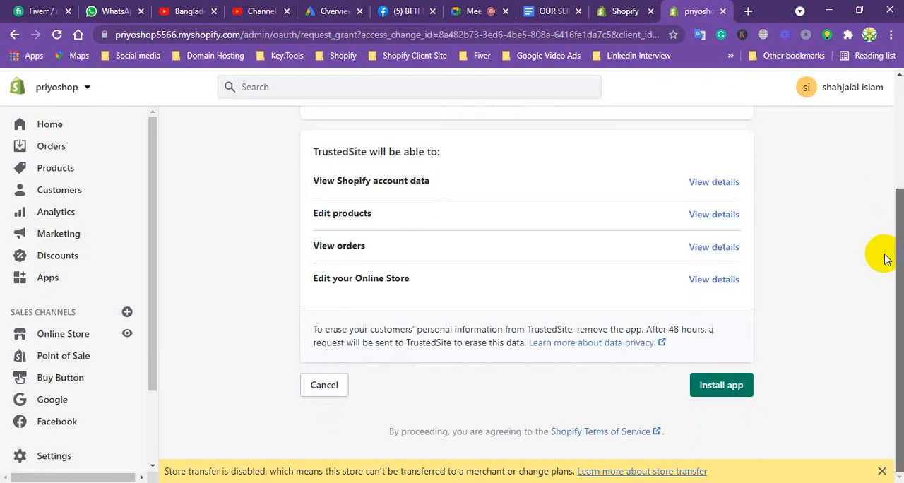
click(731, 381)
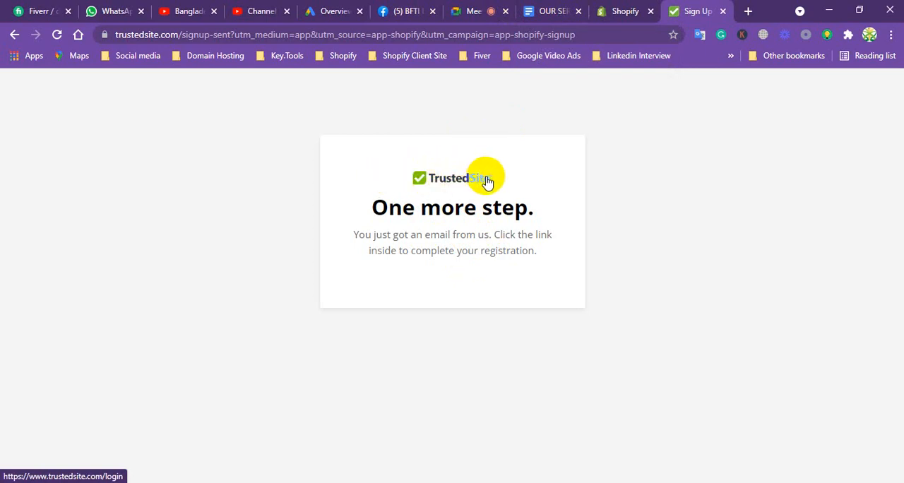
Highlight Live Chat Integration and Advanced SEO in the Google Docs services list, review the remaining items and return to the Shopify admin.
click(530, 11)
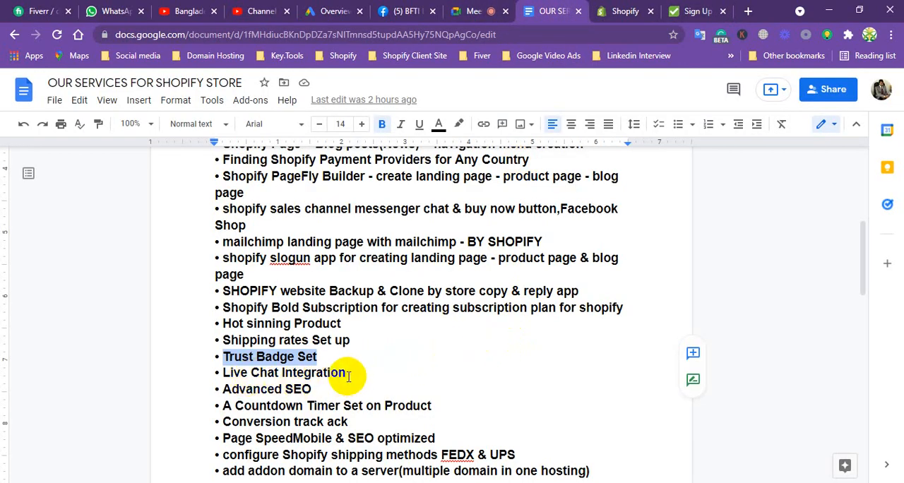
drag(346, 375, 216, 372)
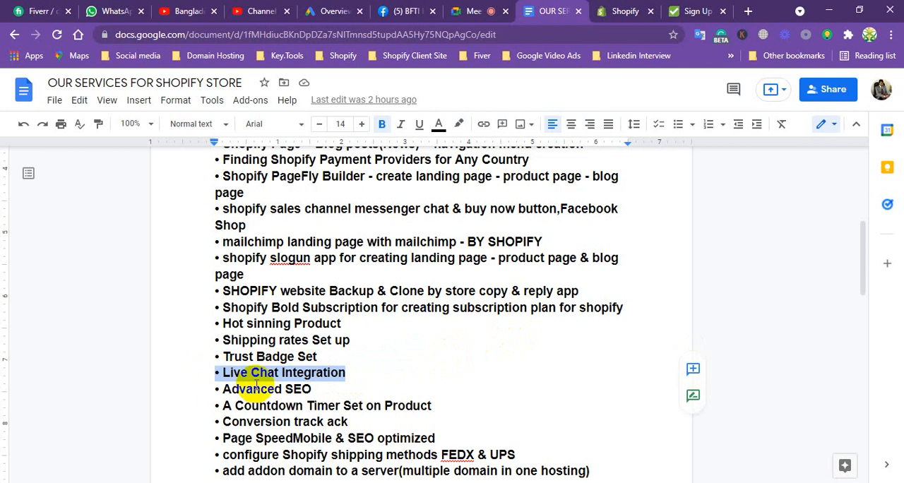
drag(358, 387, 215, 390)
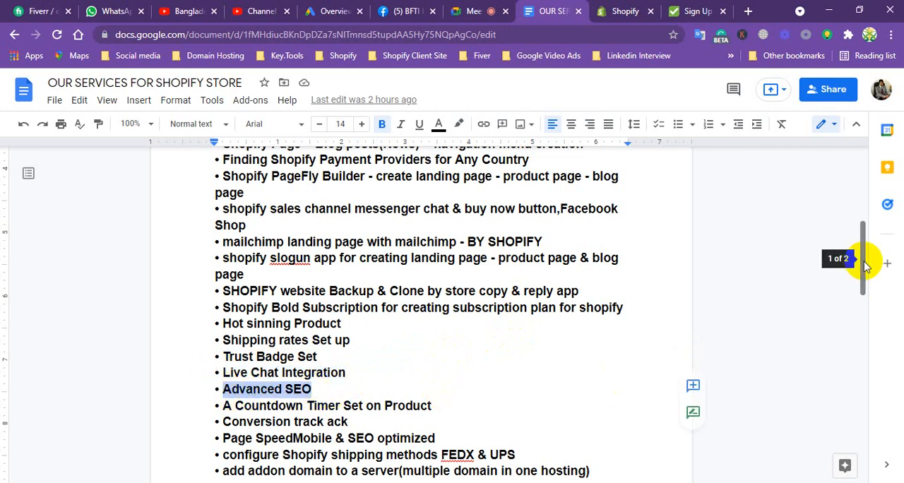
drag(863, 256, 862, 293)
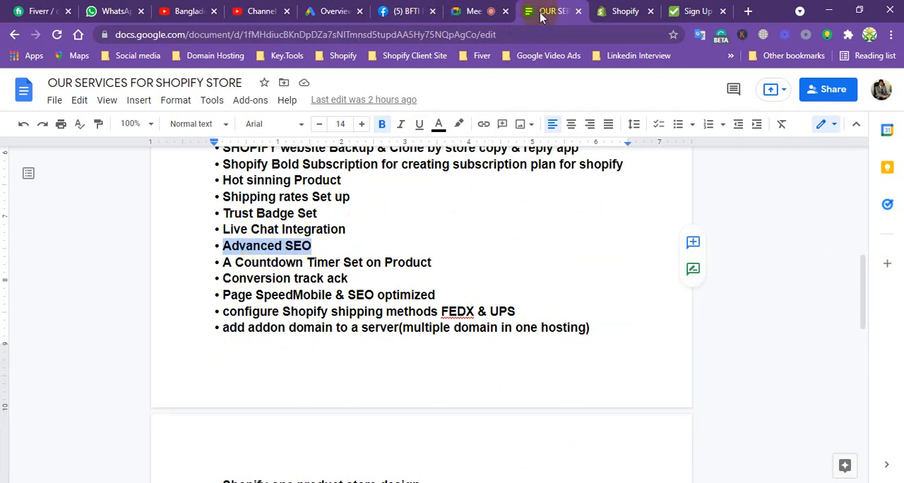
click(626, 10)
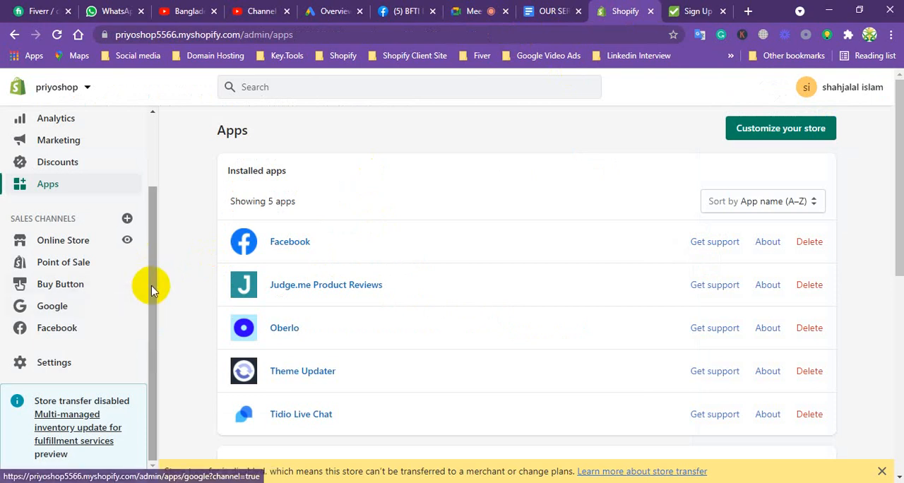
Open the store settings overview, and from there go to the Online Store preferences.
drag(151, 283, 151, 177)
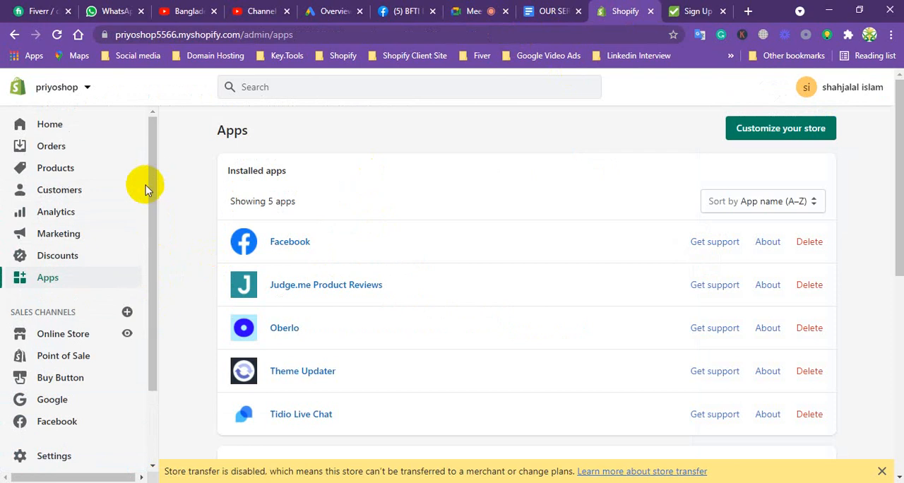
click(54, 456)
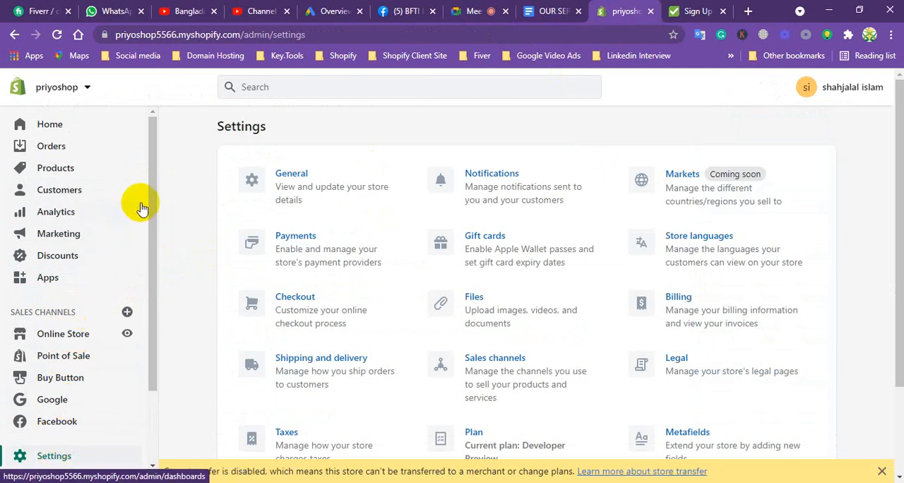
scroll(150, 177, down, 1)
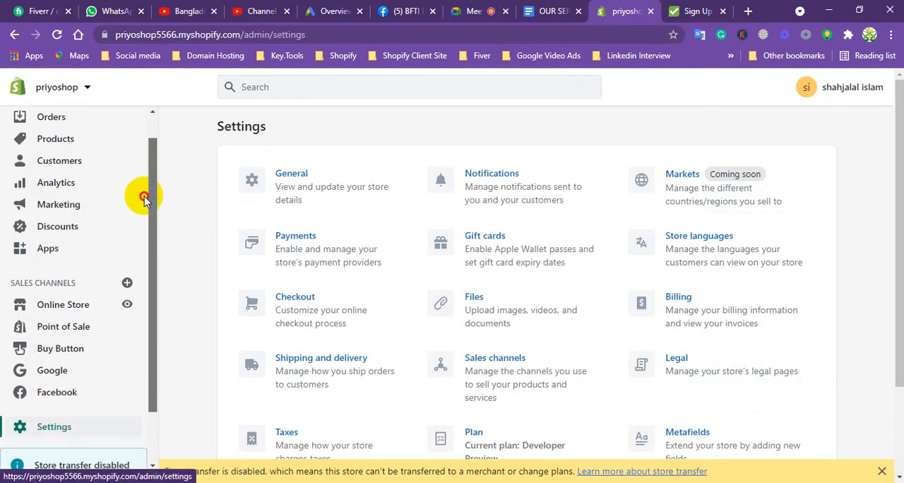
click(61, 297)
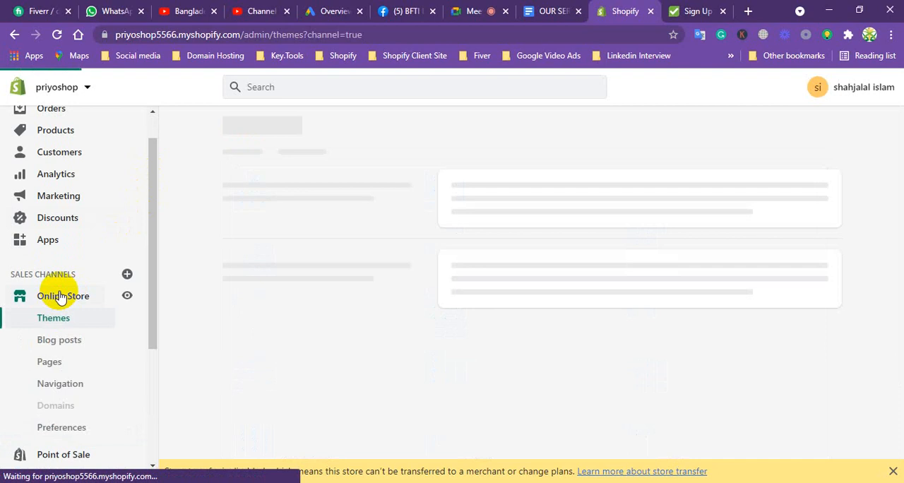
click(60, 428)
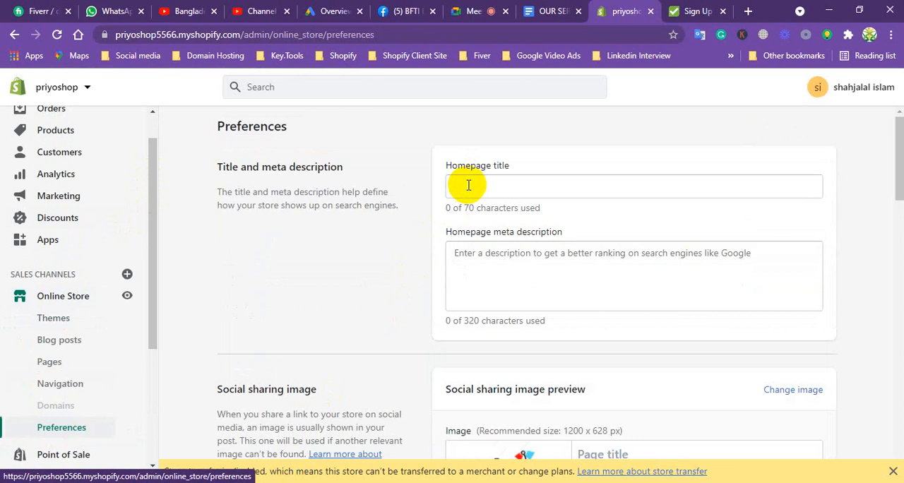
Fill the homepage title with the suggested "Best Car Air Purifier || S-N-Tech-Gadgets" and place the cursor in the empty homepage meta description.
click(473, 261)
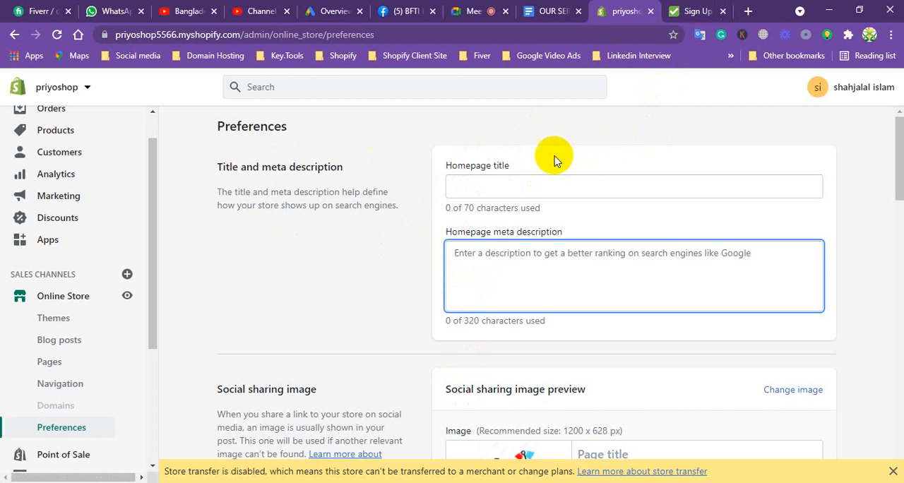
click(470, 184)
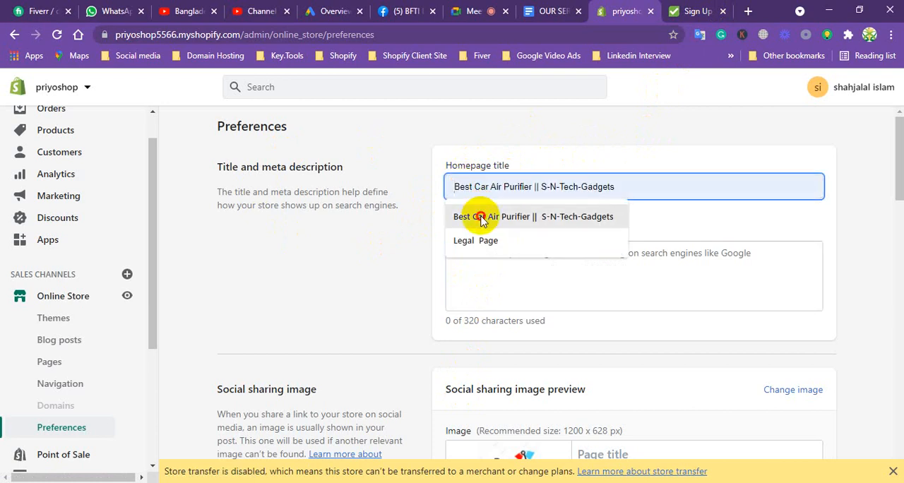
click(475, 216)
click(479, 260)
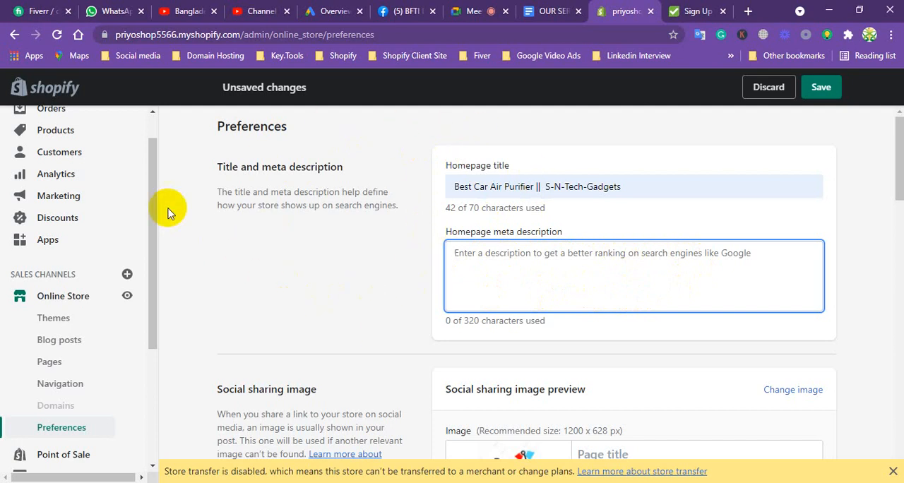
Review the social sharing image and Google Analytics sections of the preferences, and place the cursor in the Google Analytics account field.
drag(151, 195, 154, 161)
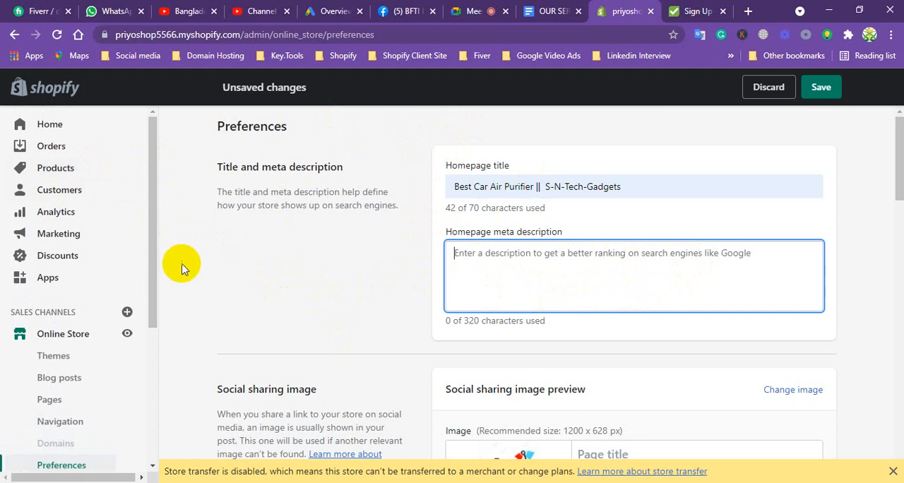
drag(898, 163, 891, 197)
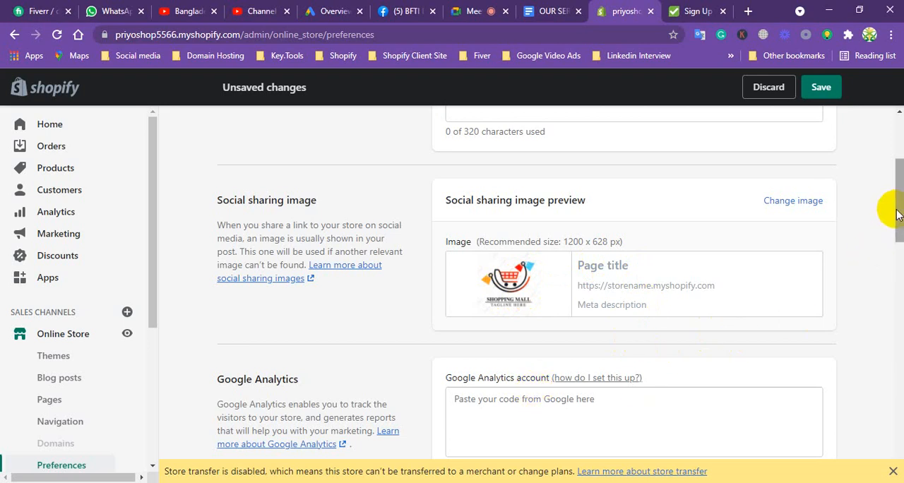
drag(887, 208, 893, 261)
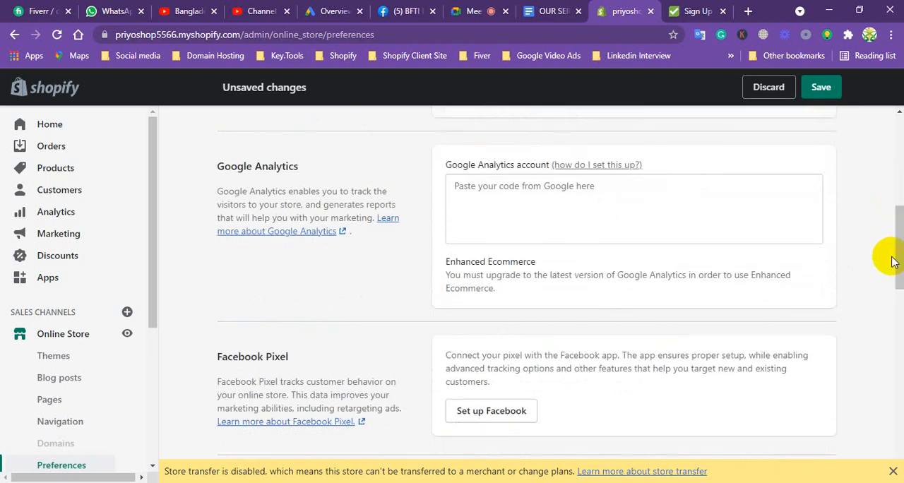
click(497, 199)
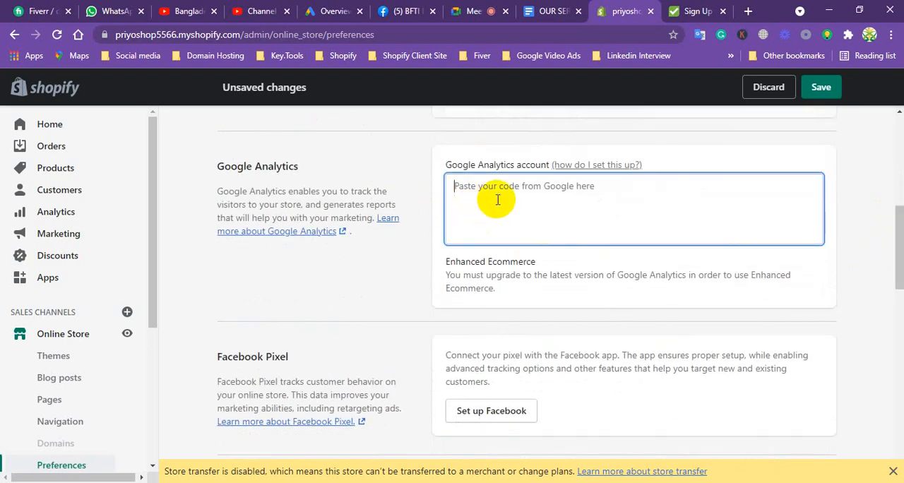
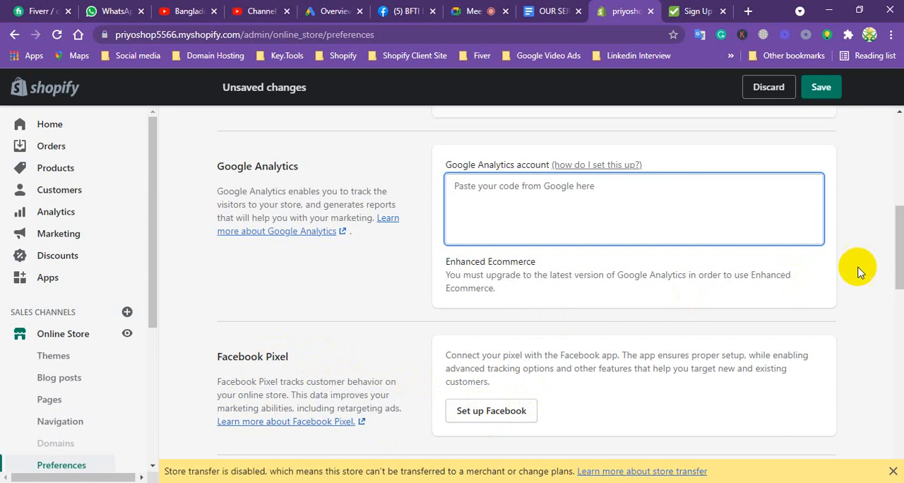
Leave the store preferences, go to the product collections and open the kid's fashion collection.
drag(891, 252, 856, 212)
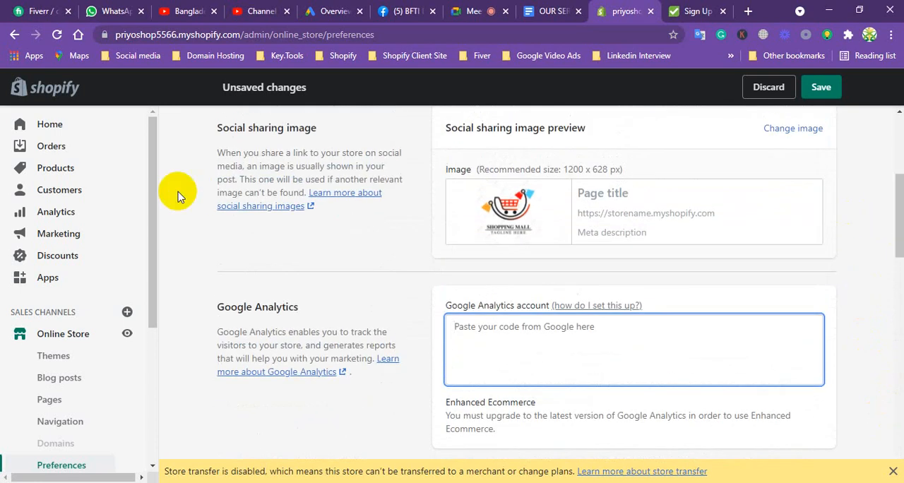
click(52, 170)
click(634, 327)
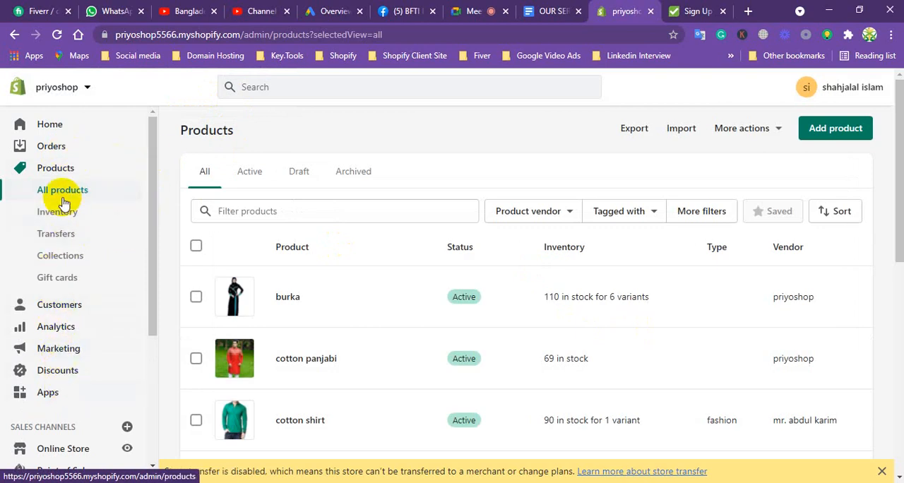
click(52, 261)
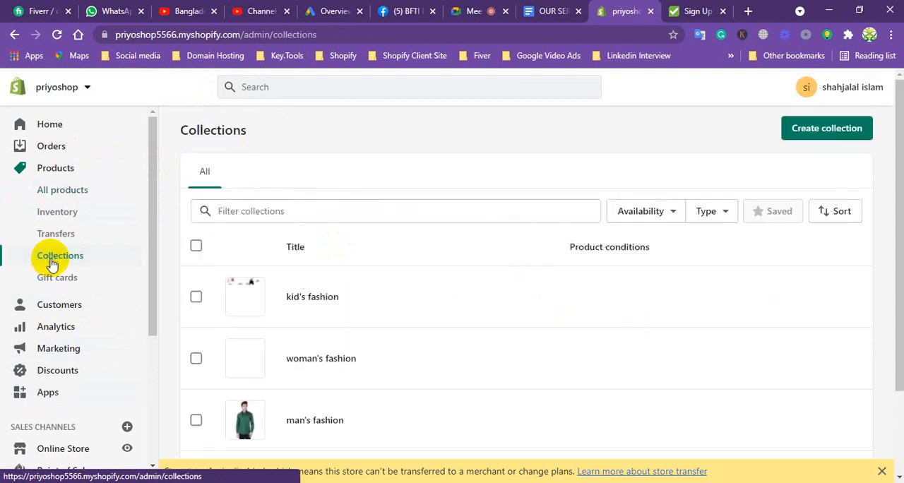
click(311, 297)
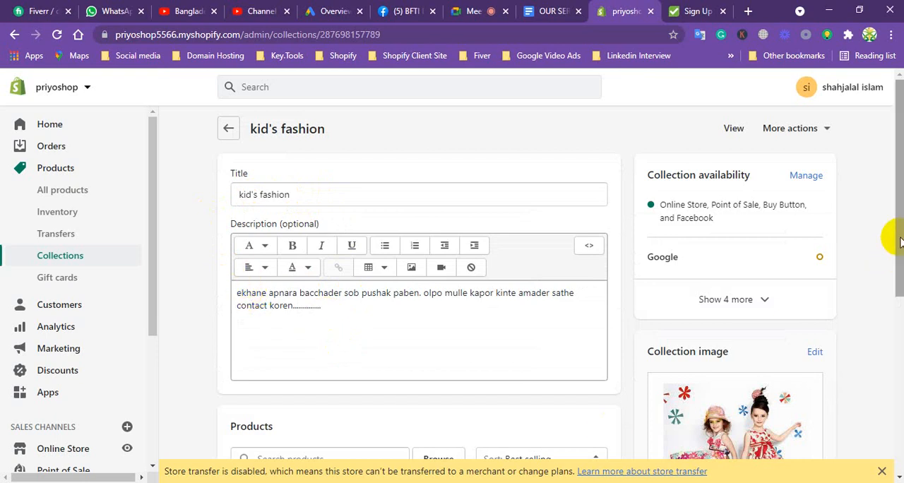
Open the website SEO fields of the kid's fashion collection and examine its page title, description and URL handle.
drag(890, 236, 868, 440)
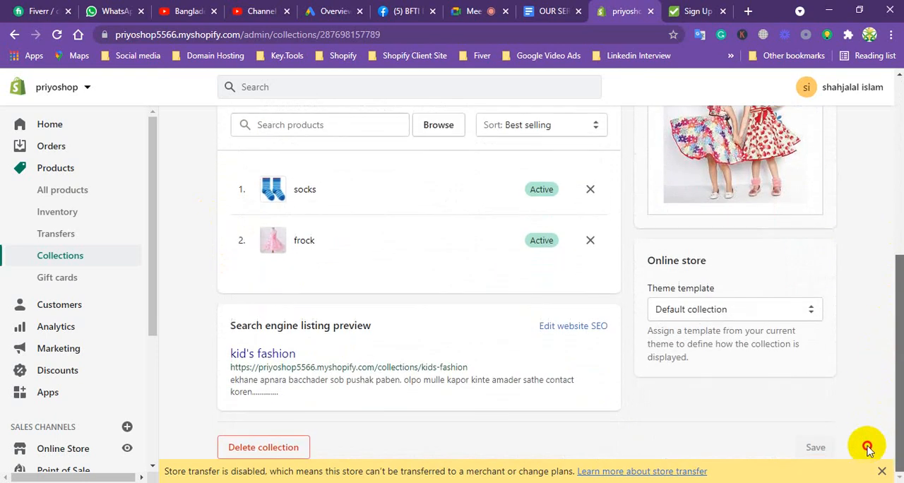
click(586, 326)
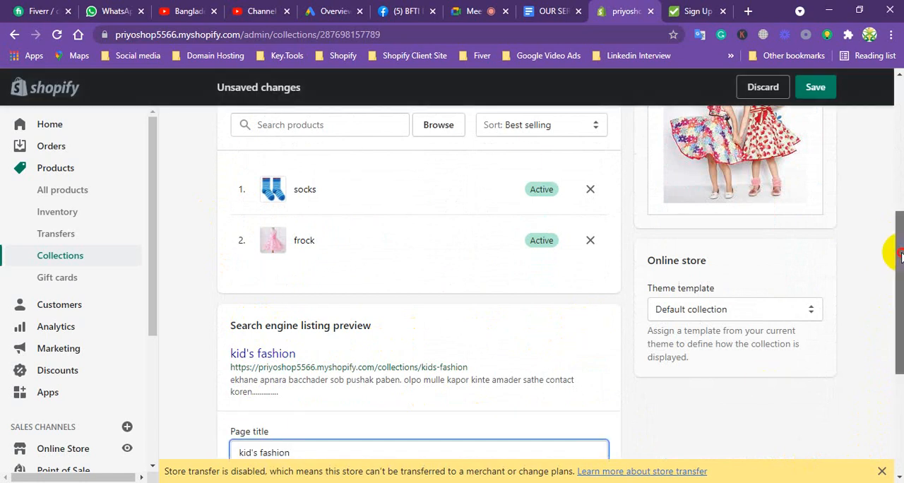
drag(901, 256, 895, 355)
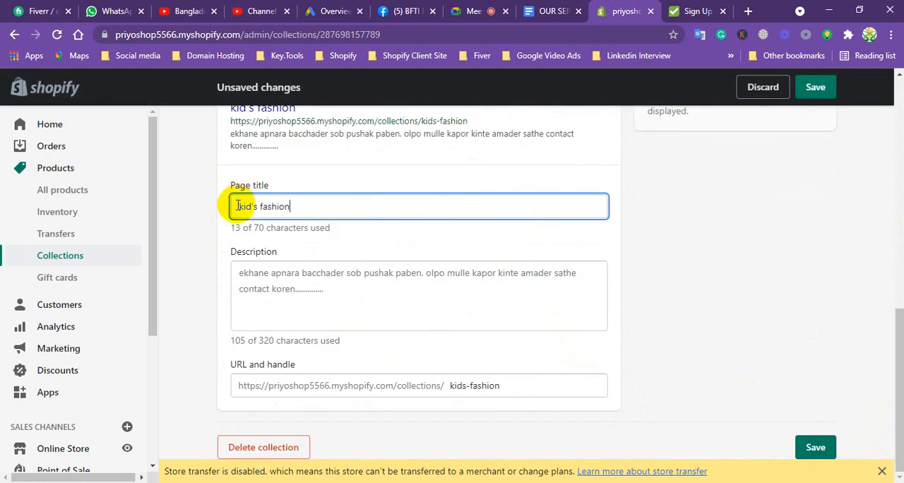
drag(325, 290, 270, 274)
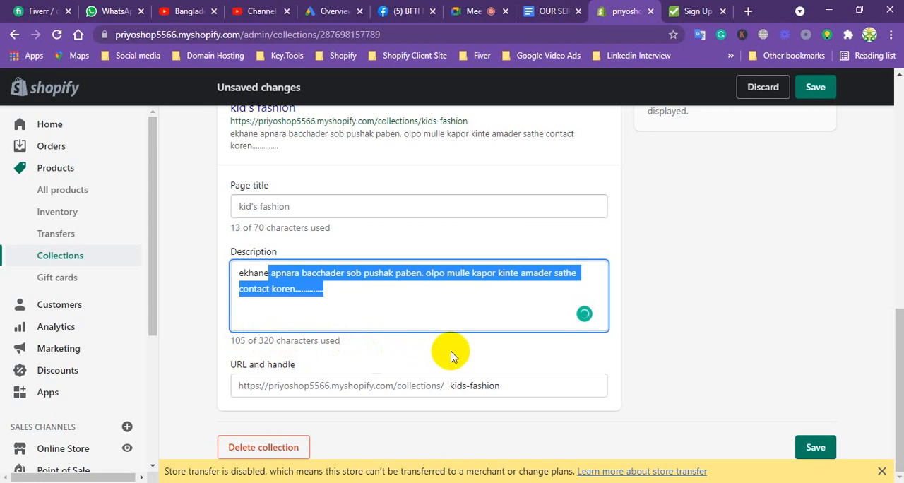
drag(379, 312, 328, 306)
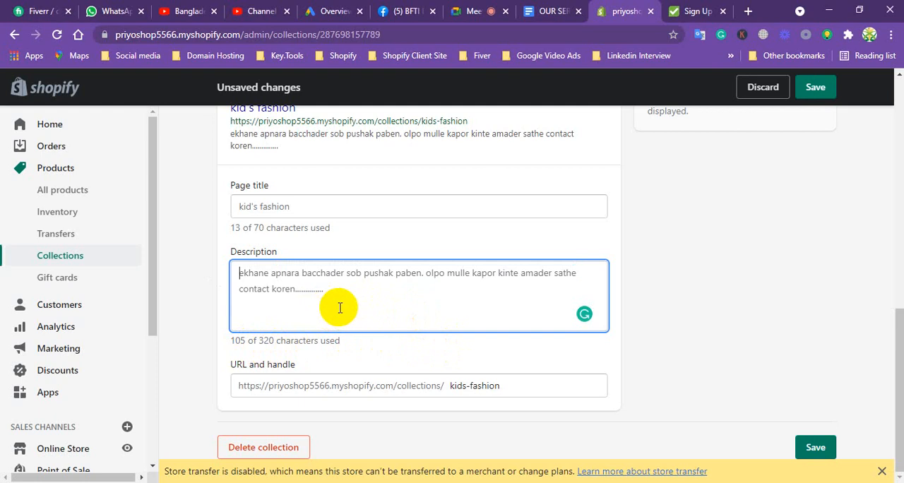
scroll(305, 292, up, 3)
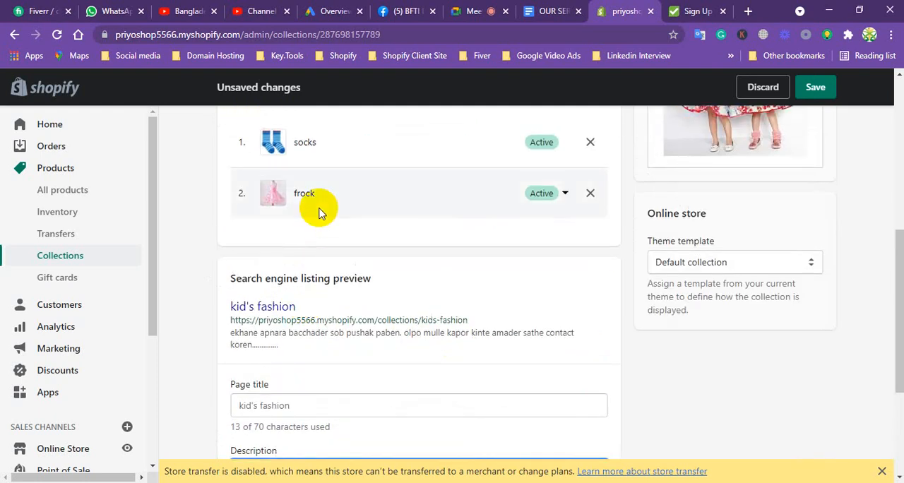
scroll(317, 205, down, 2)
drag(900, 302, 899, 88)
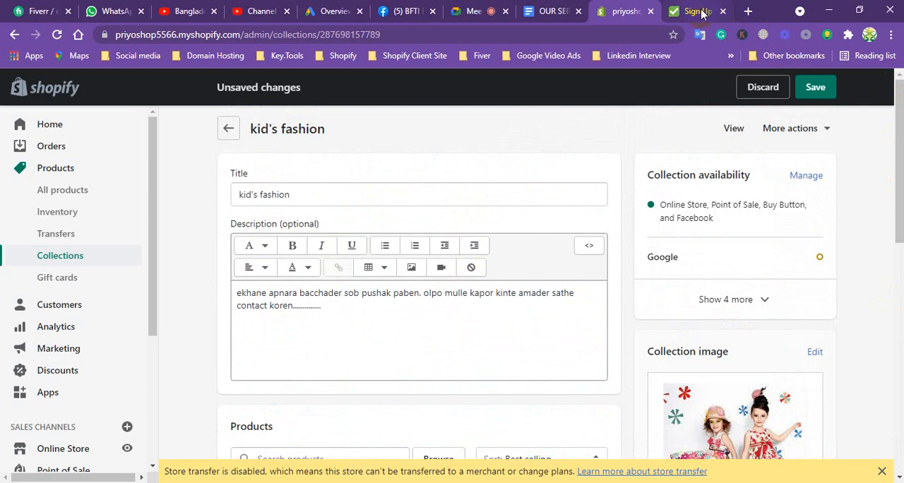
Load priyoshop.com in a new browser tab.
click(748, 12)
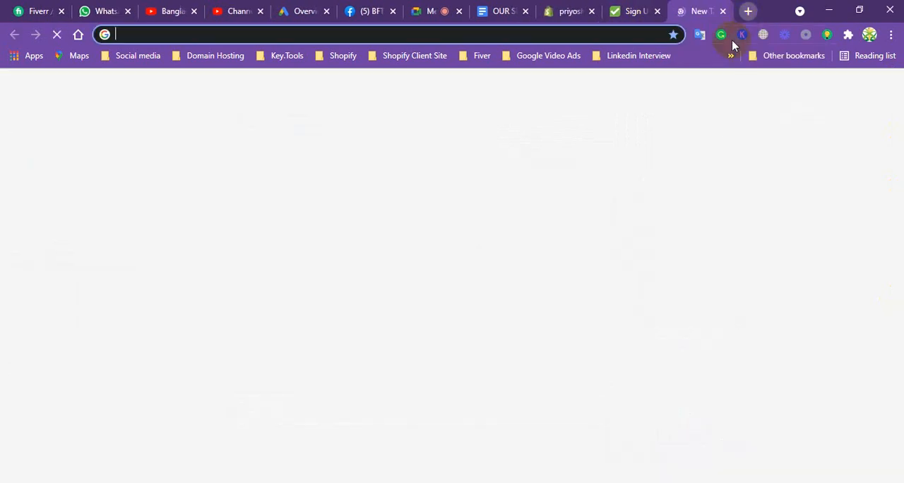
text(pri)
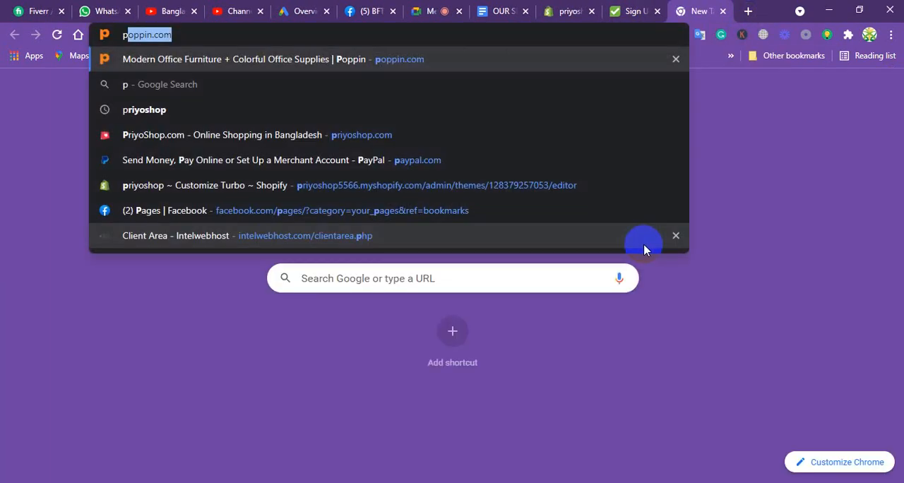
text(yo)
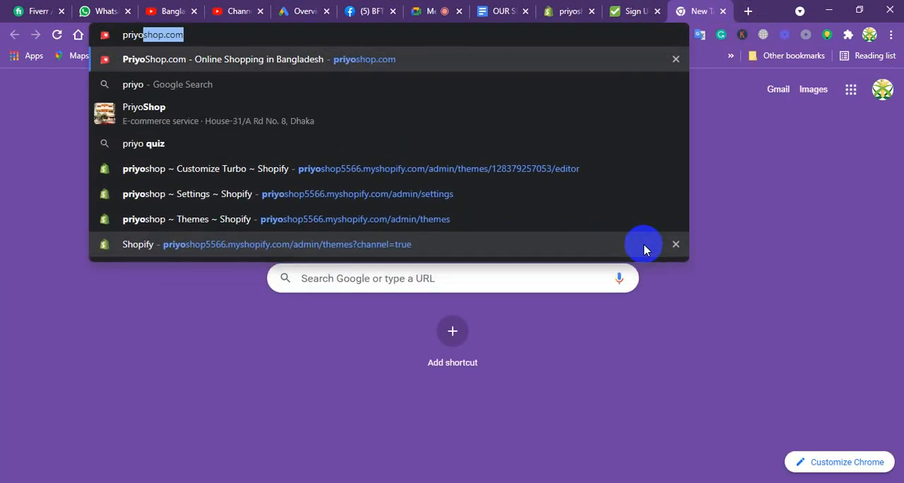
text(shop)
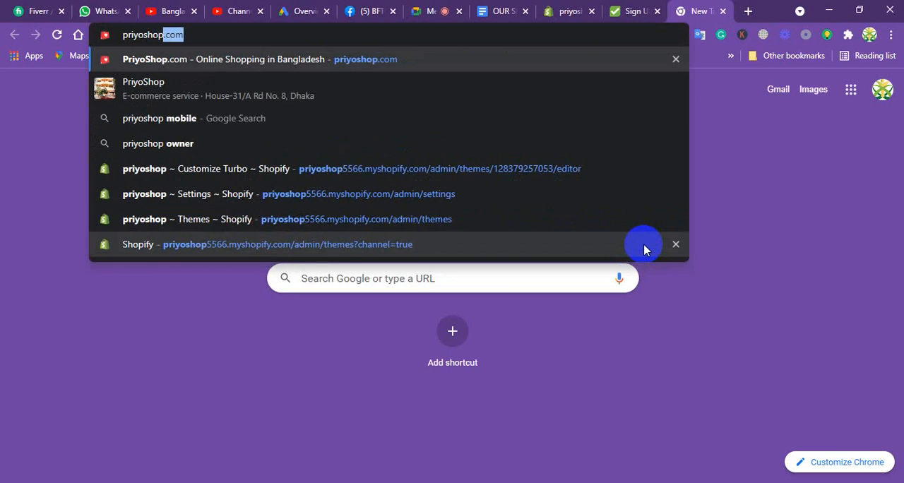
key(Return)
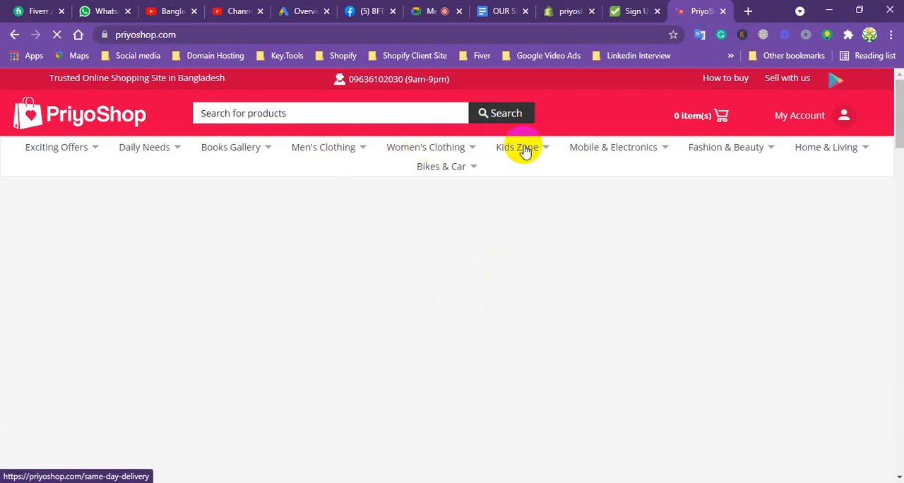
Open the Kids Zone category on PriyoShop and review its products and the category description text below them.
mouse_move(522, 153)
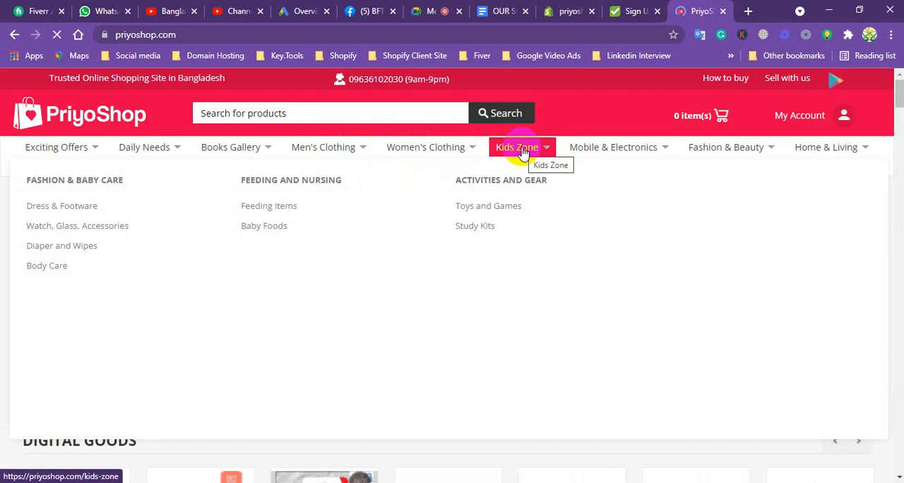
click(522, 153)
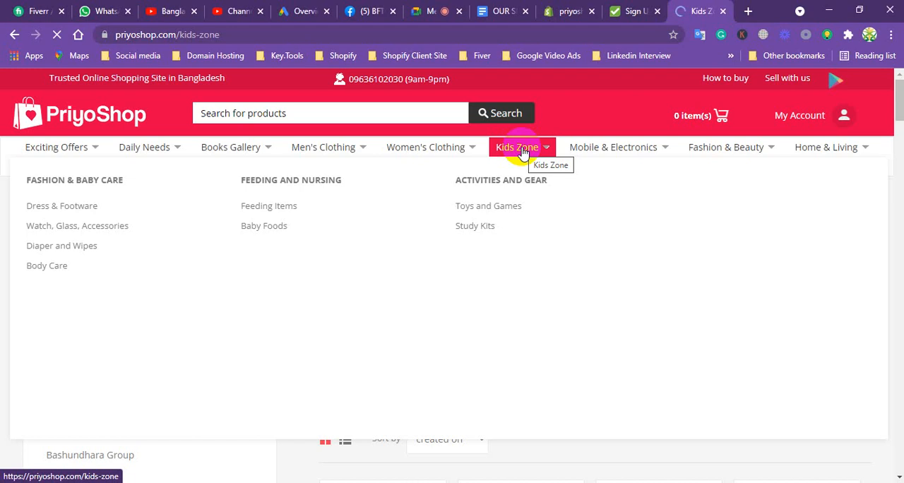
click(523, 154)
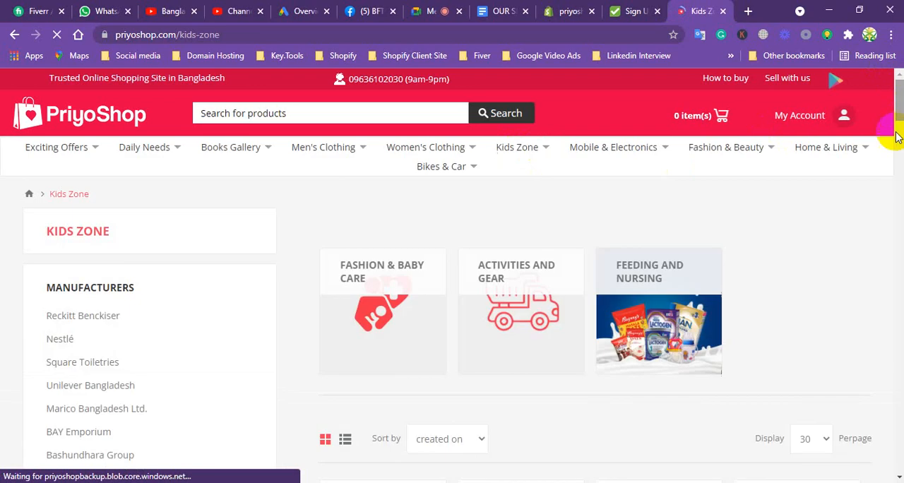
scroll(482, 254, down, 1)
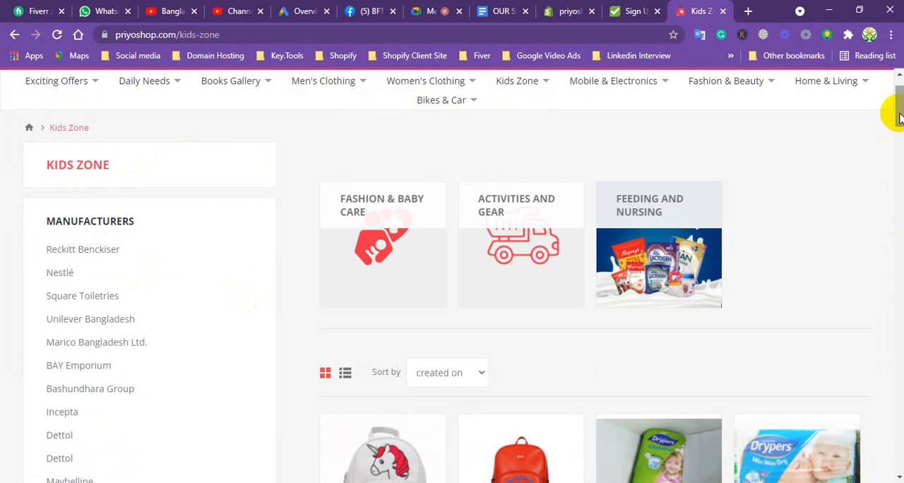
drag(898, 117, 858, 321)
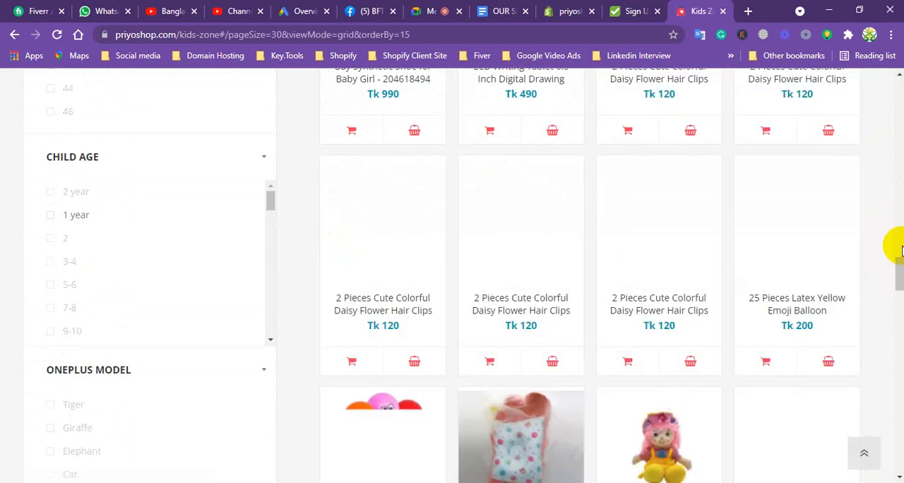
drag(897, 267, 466, 89)
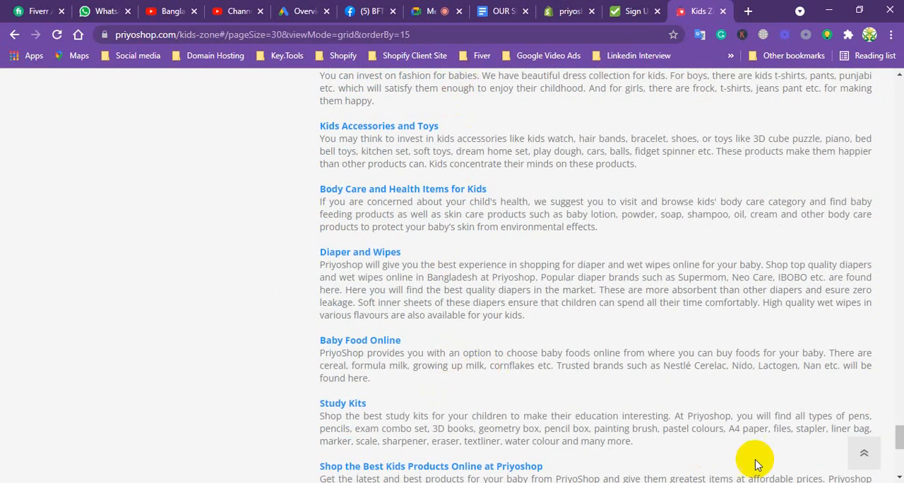
drag(899, 432, 898, 480)
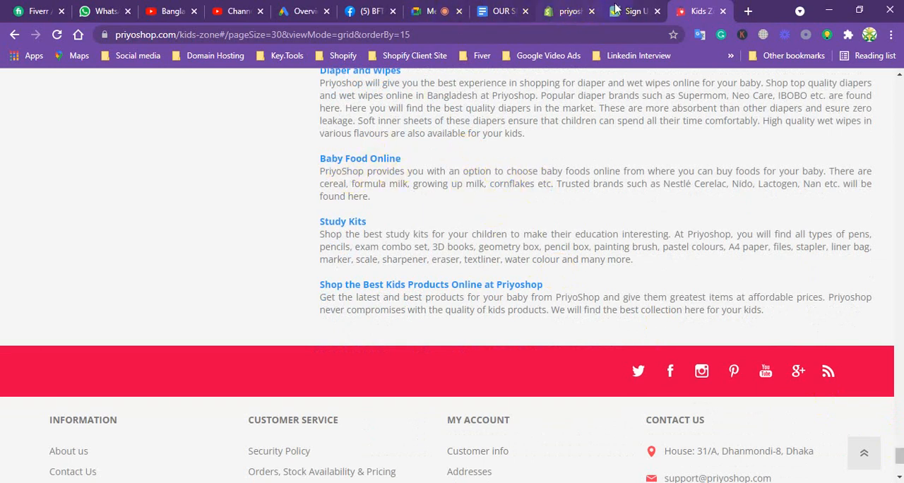
Return to the kid's fashion collection in the Shopify admin and review its search engine description and URL handle.
click(564, 11)
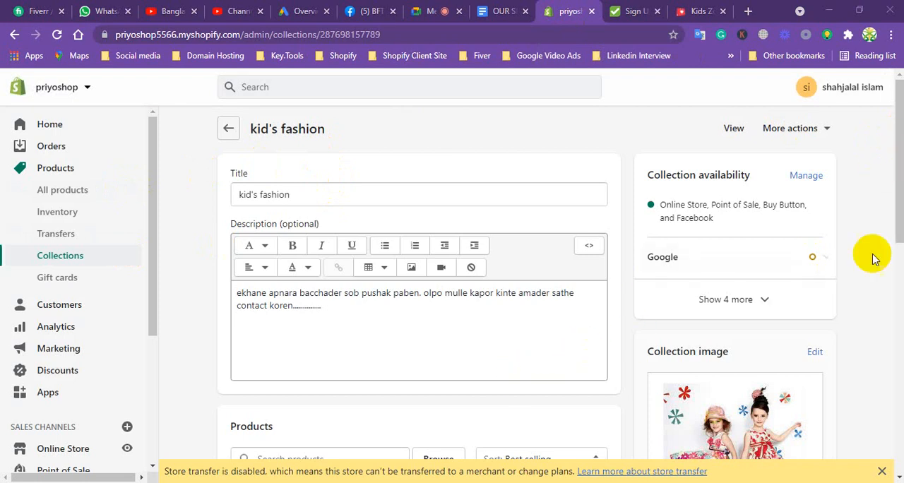
drag(894, 226, 897, 397)
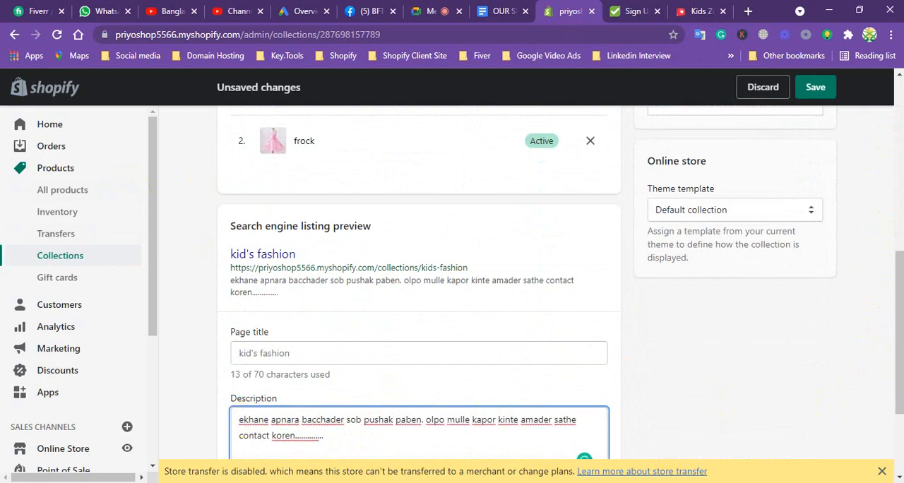
drag(898, 347, 896, 405)
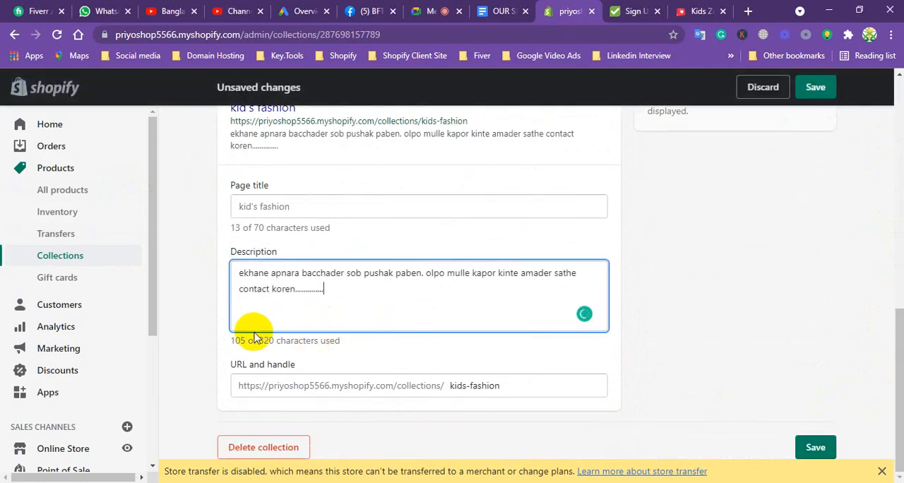
drag(153, 204, 144, 228)
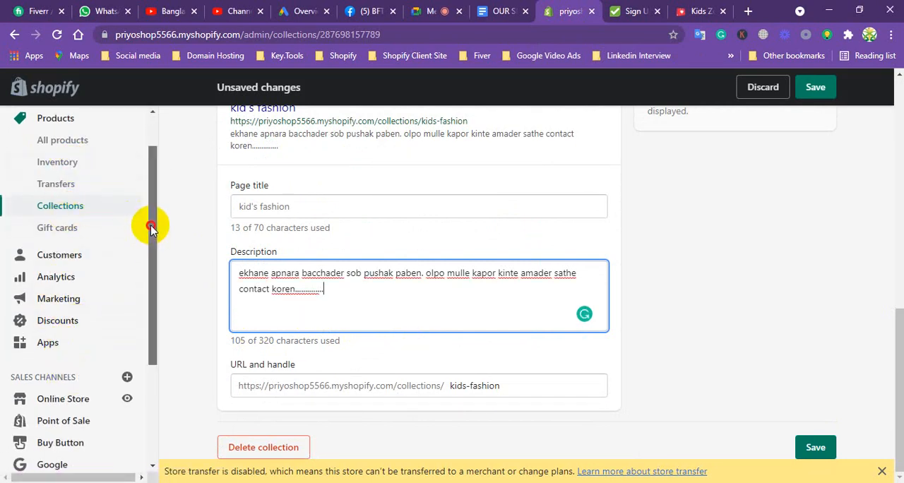
scroll(149, 224, up, 2)
Open the burka product and examine the page title, description and URL handle in its website SEO fields.
click(66, 166)
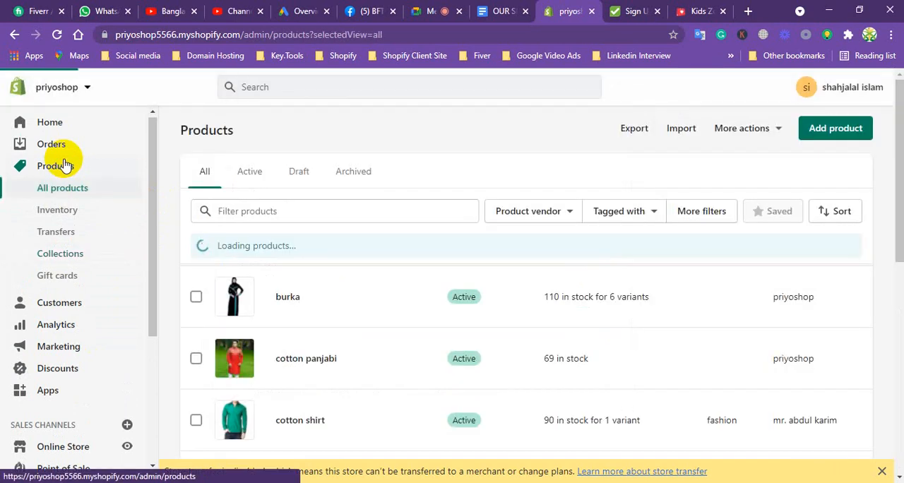
click(287, 299)
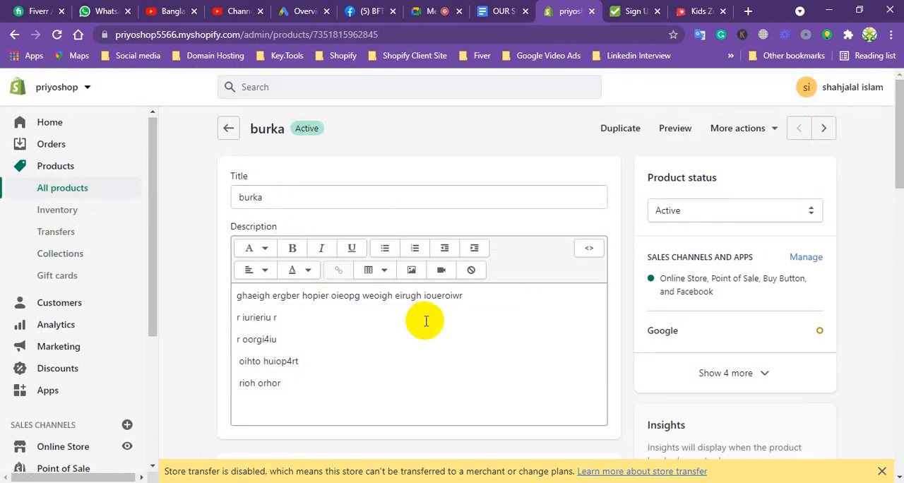
drag(894, 168, 886, 455)
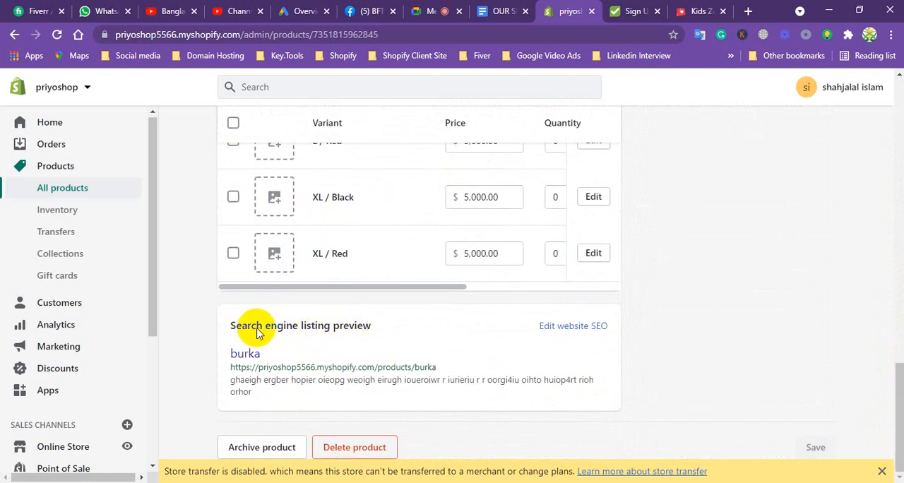
click(572, 326)
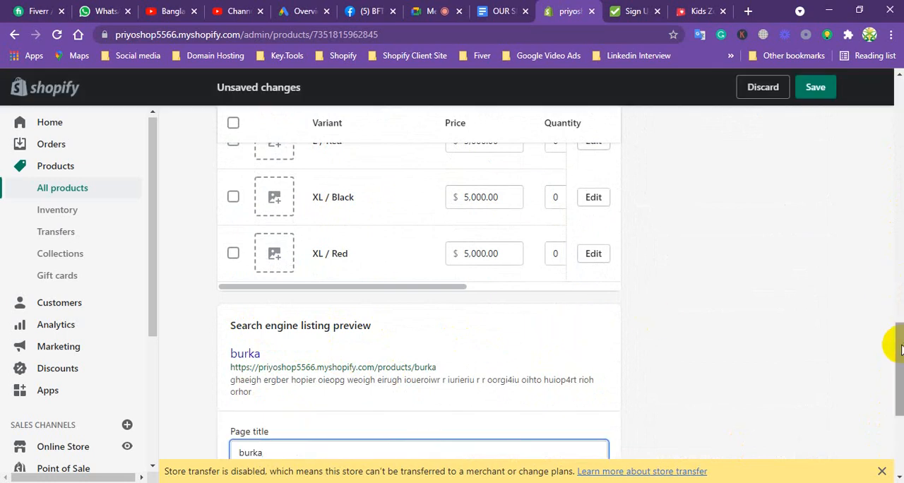
drag(897, 343, 892, 403)
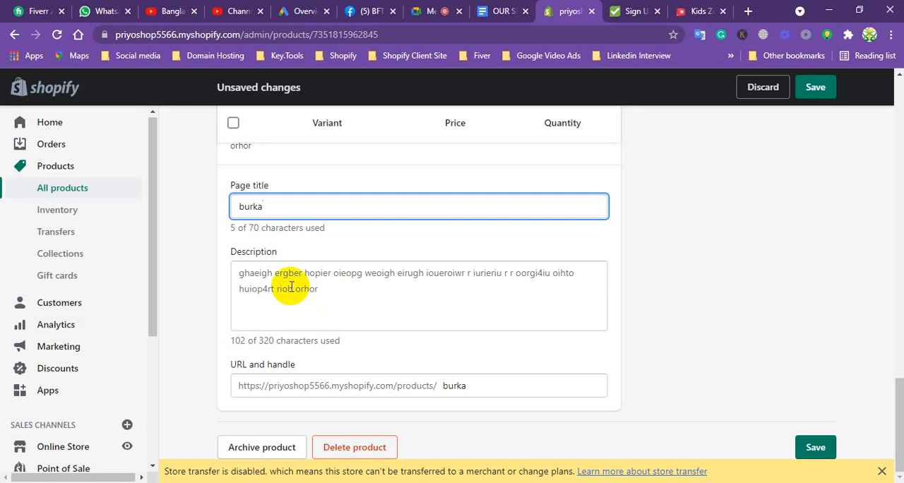
click(817, 445)
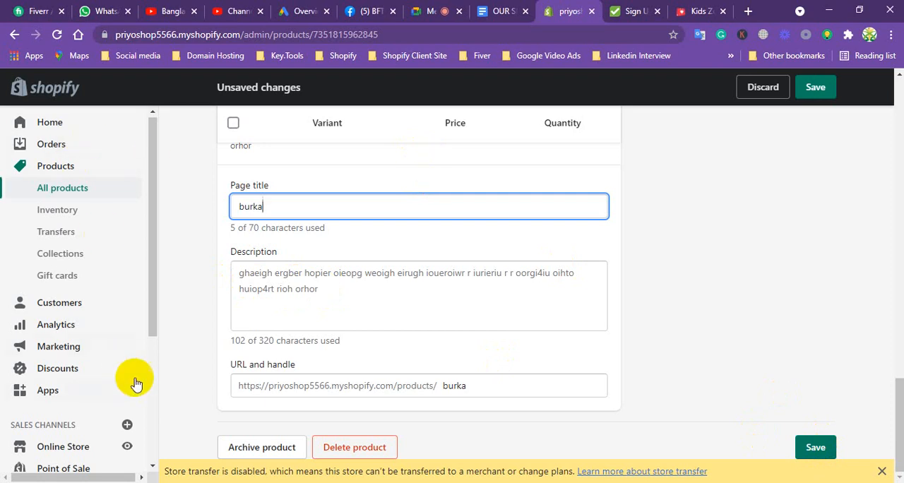
Open the themes page of the store's Online Store sales channel.
drag(151, 288, 144, 380)
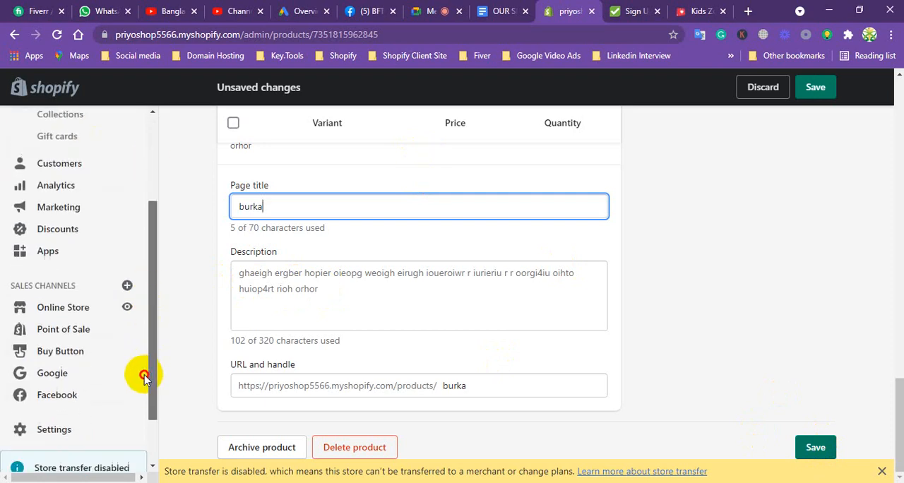
click(60, 311)
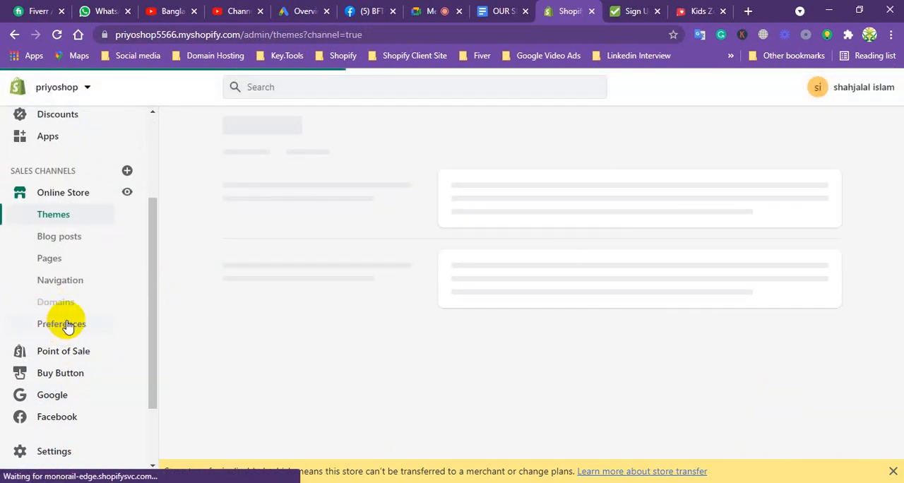
drag(151, 288, 134, 187)
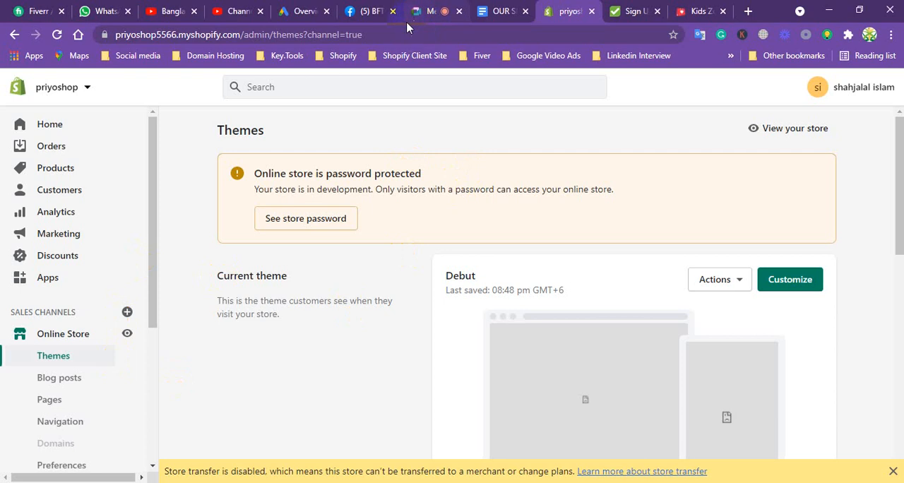
Switch to the Shopify services document in Google Docs and highlight the line "A Countdown Timer Set on Product".
click(507, 11)
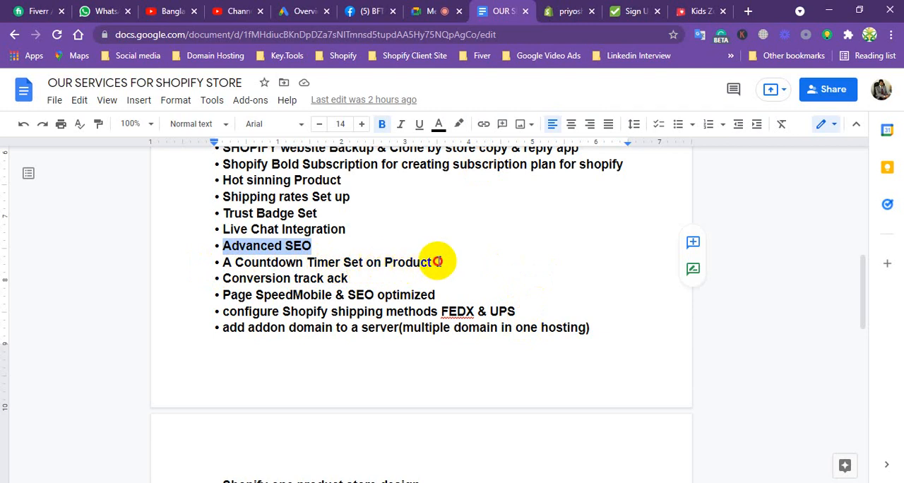
drag(436, 262, 224, 262)
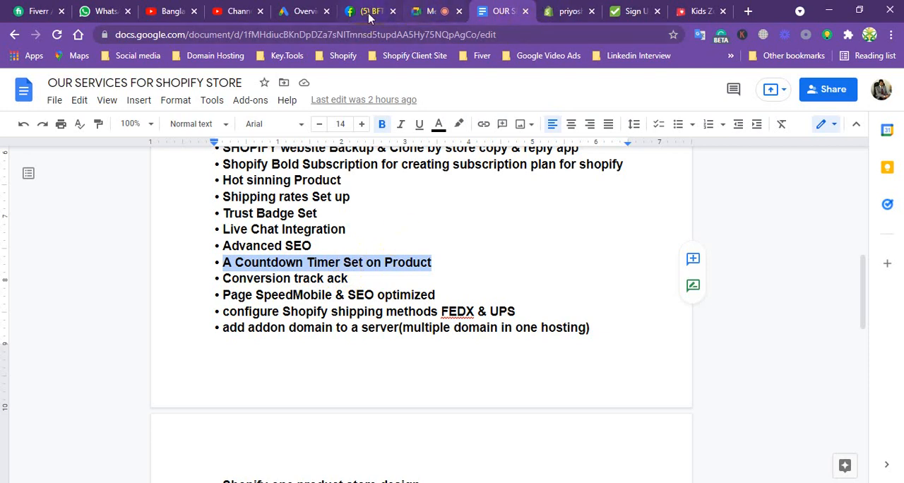
Return to the Shopify admin, open the Shopify App Store from the store's apps page and search for "time count doun".
click(565, 11)
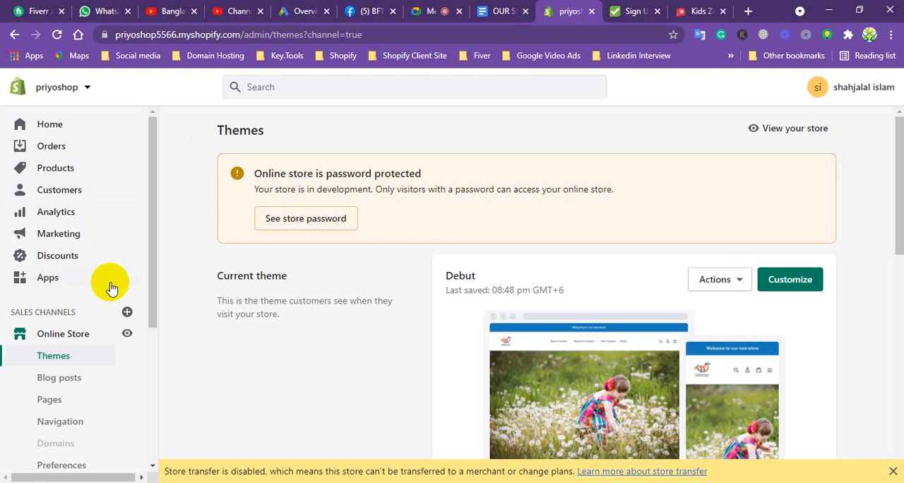
click(59, 280)
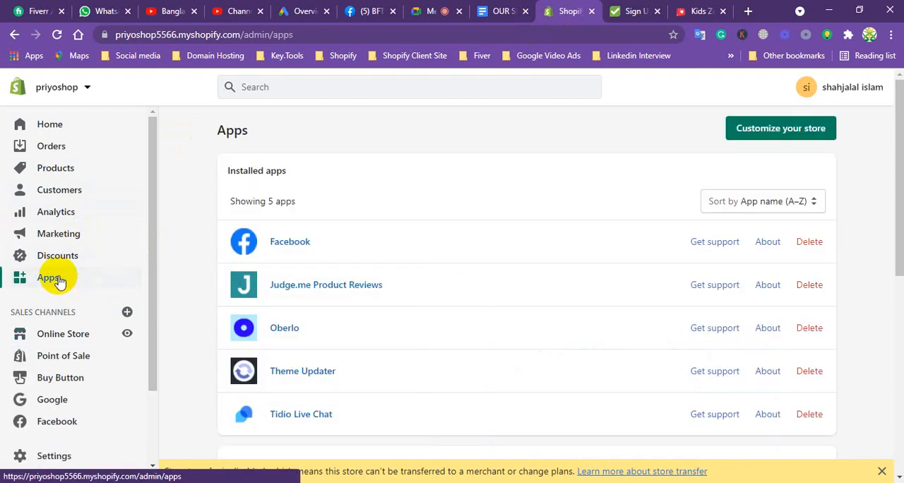
click(773, 130)
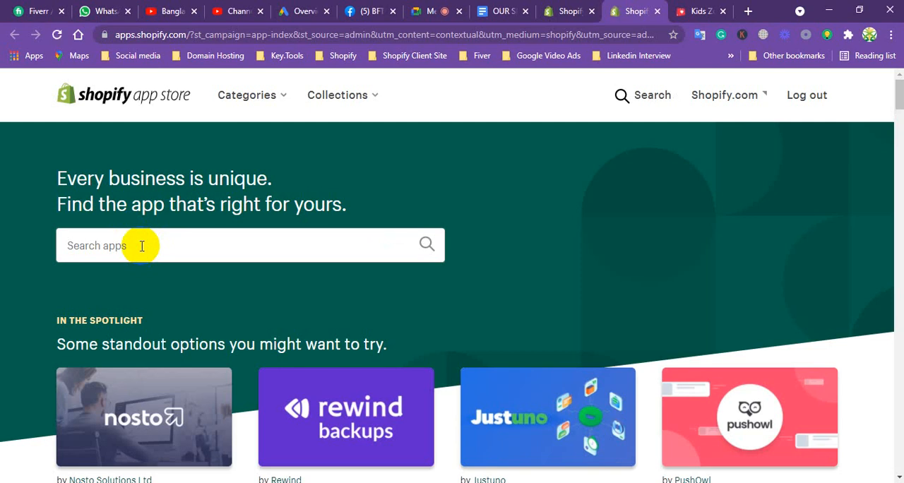
scroll(142, 246, down, 5)
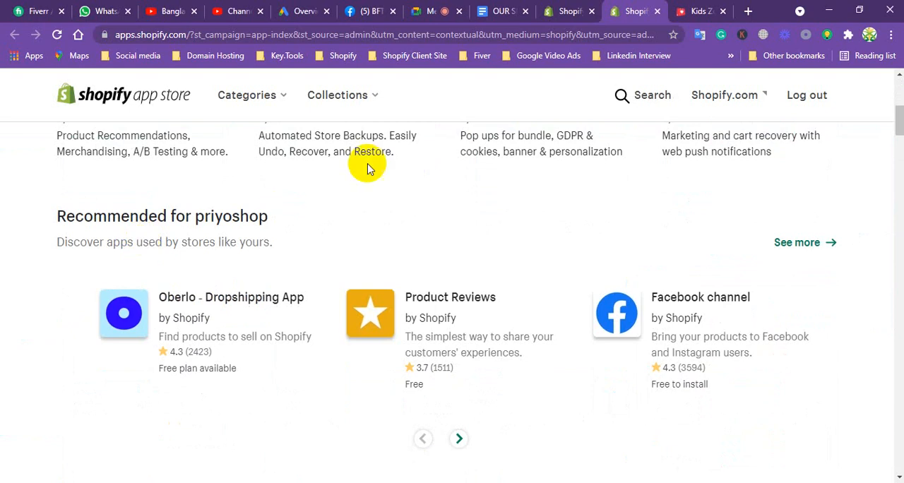
drag(898, 116, 897, 89)
click(320, 242)
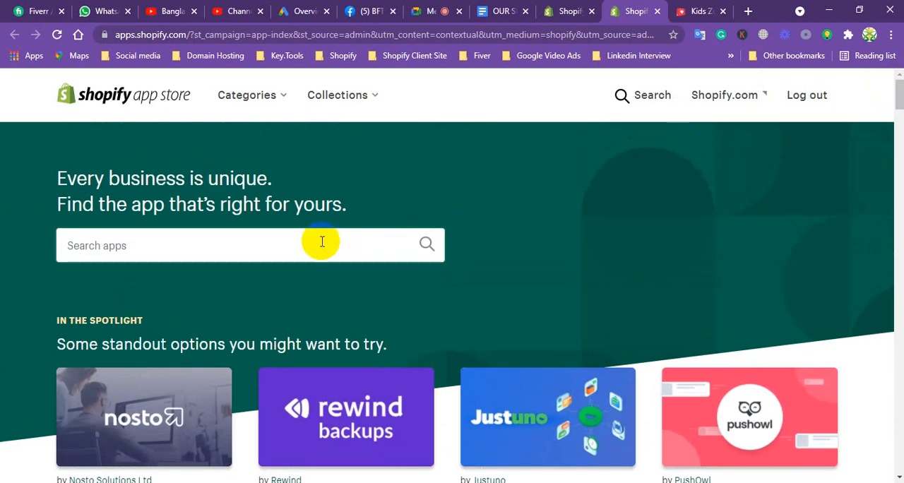
text(time)
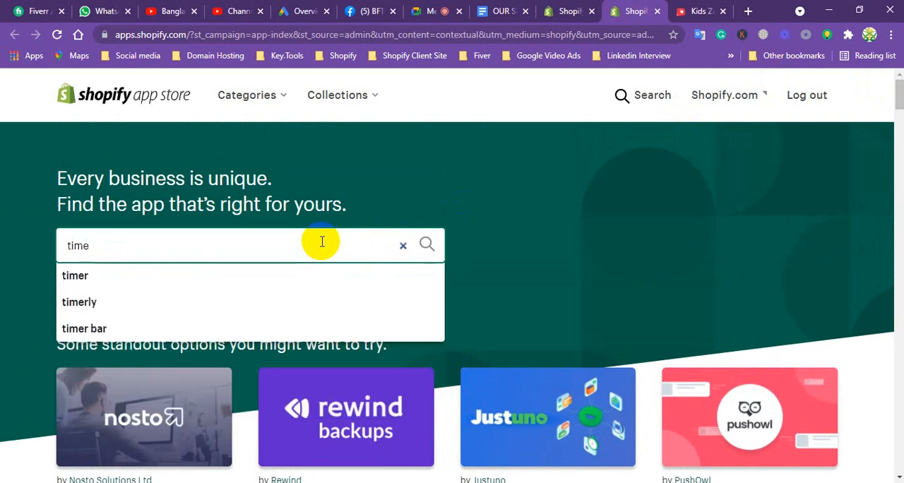
text( c)
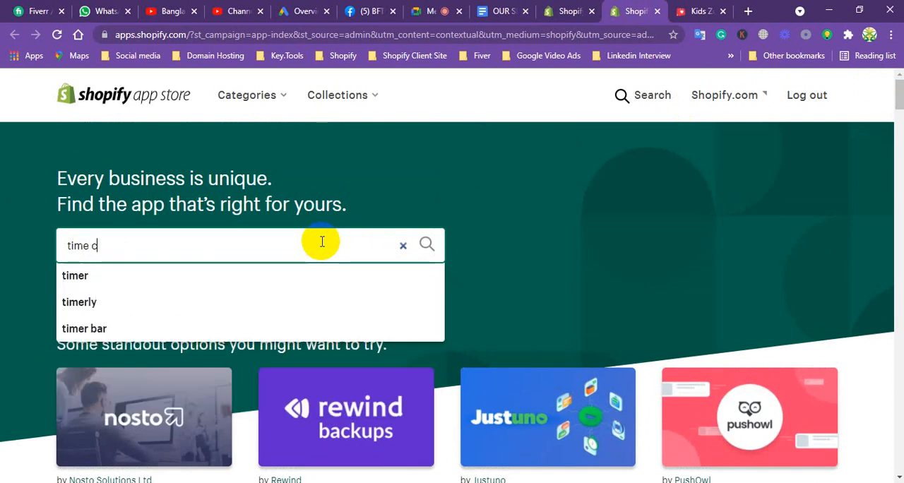
text(ount doun)
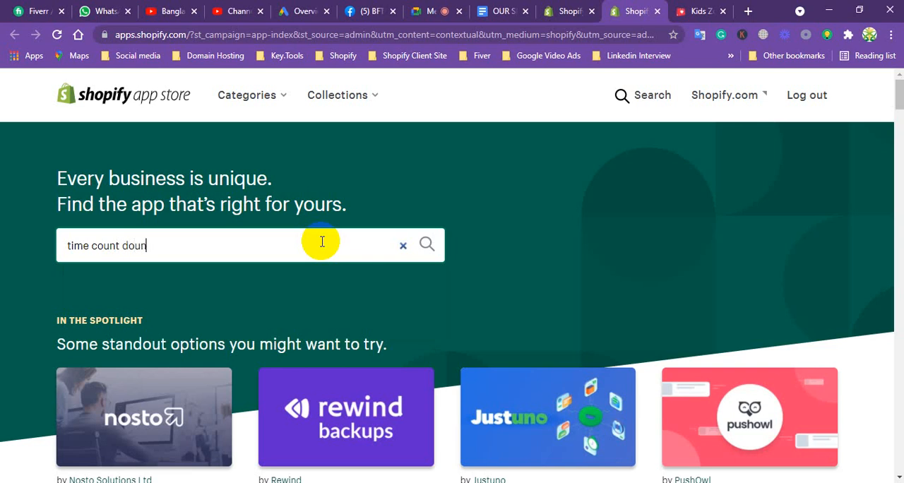
key(Return)
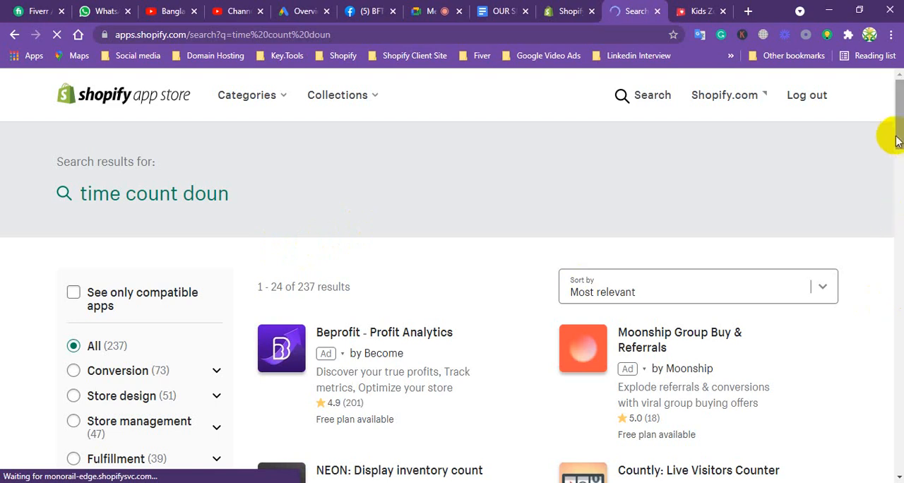
Find Countdown Timer Bar by Hextom in the search results and install it on the priyoshop store.
drag(898, 131, 898, 187)
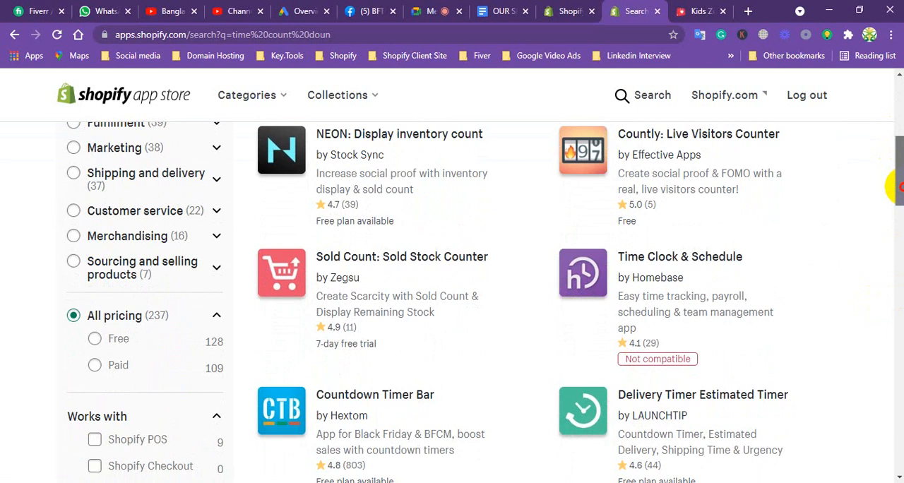
drag(896, 187, 898, 191)
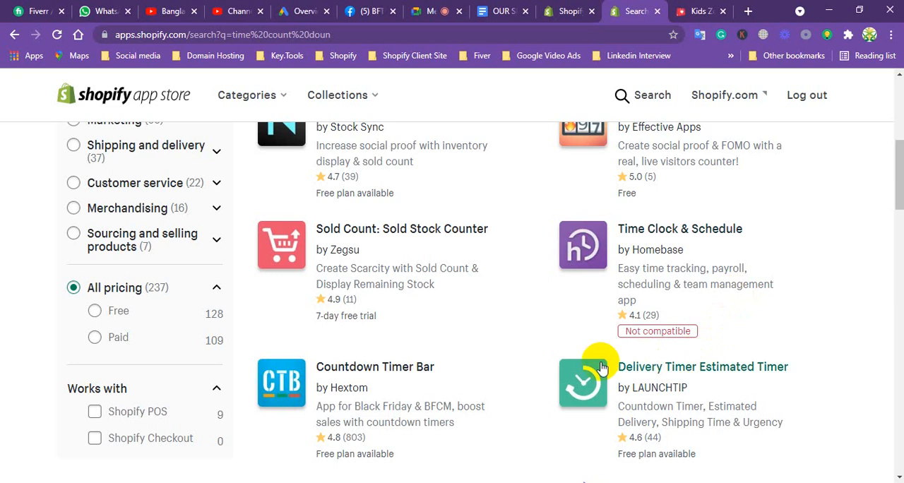
click(351, 368)
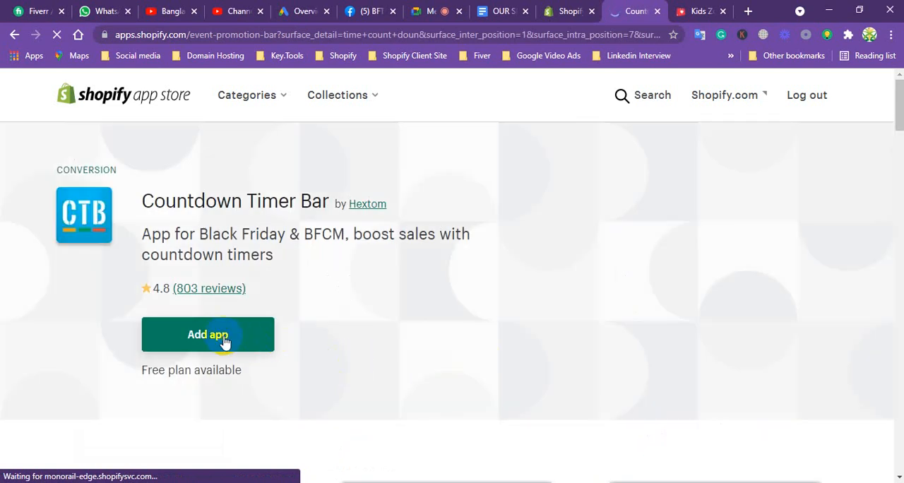
click(223, 341)
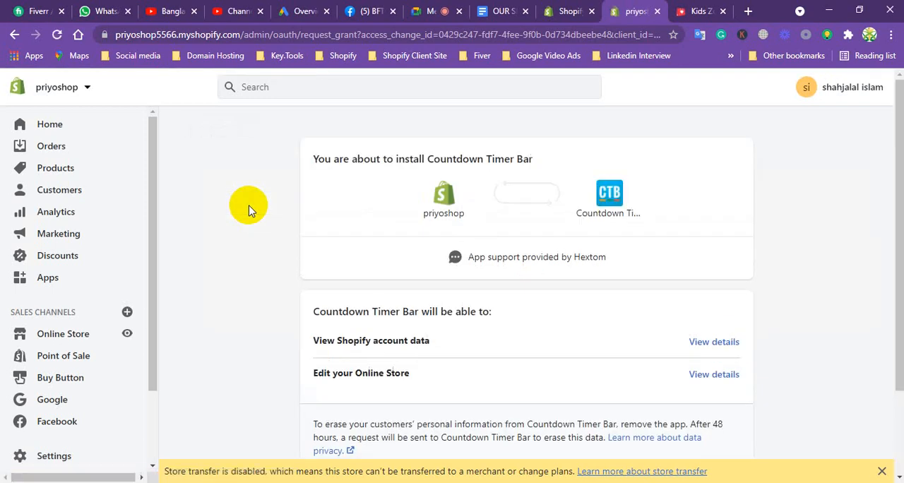
drag(897, 162, 894, 273)
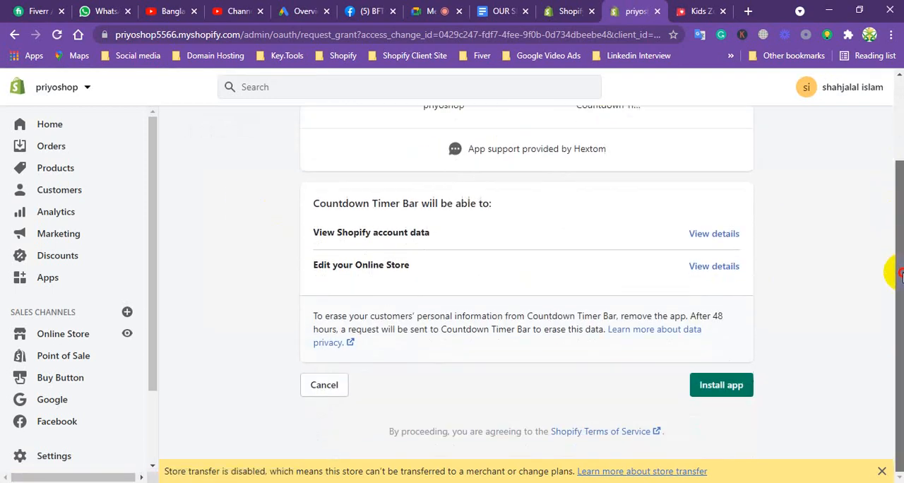
click(723, 385)
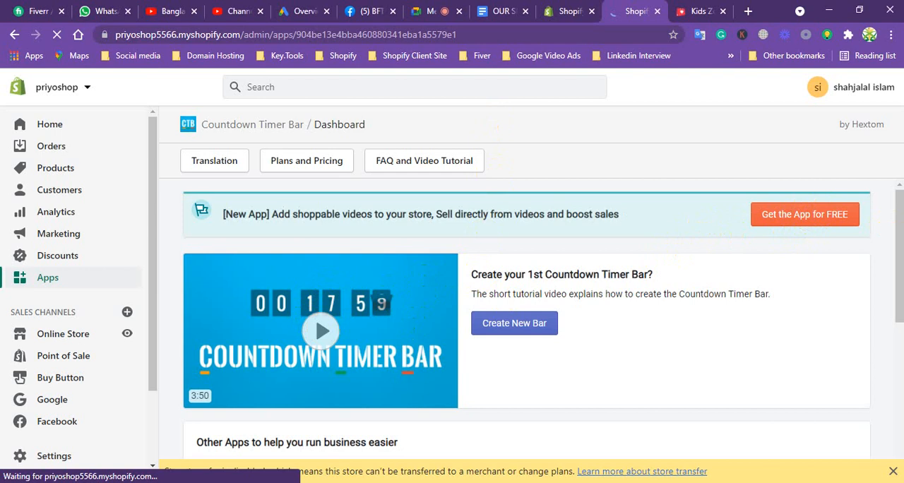
Examine the Countdown Timer Bar dashboard and its plans and pricing, ending back on the app's dashboard.
scroll(882, 274, down, 3)
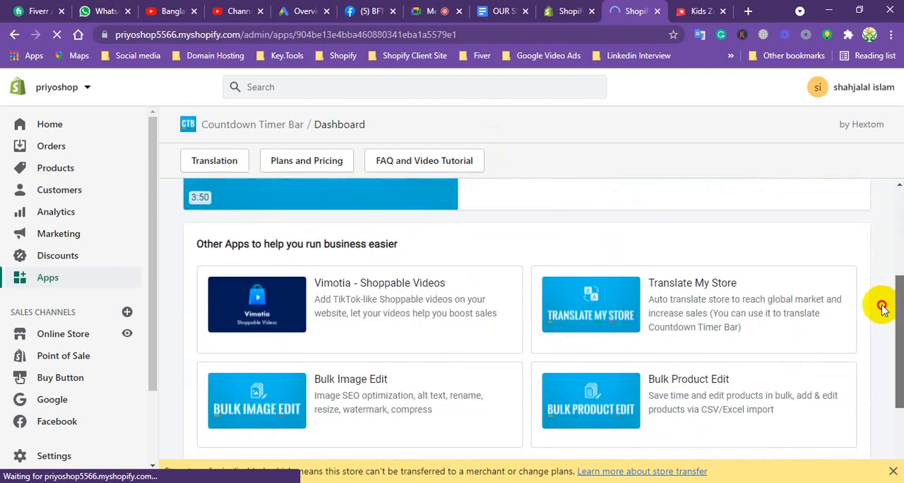
drag(881, 306, 862, 201)
click(310, 162)
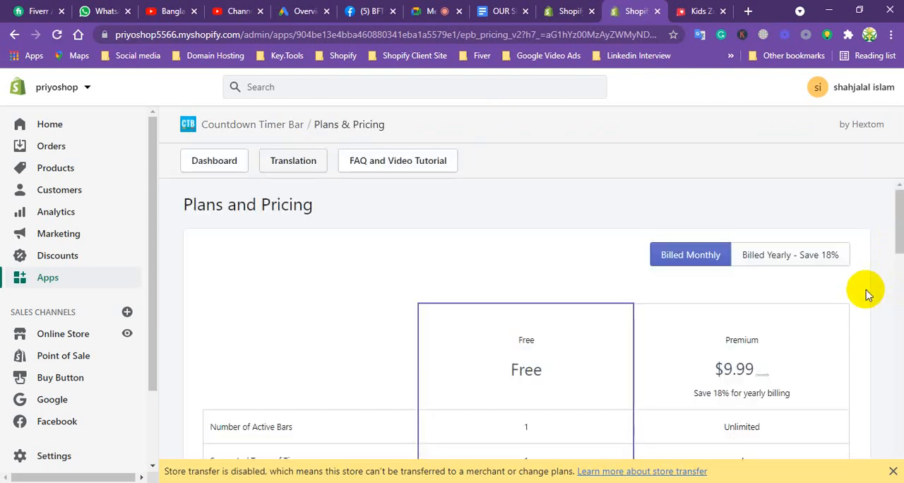
drag(897, 218, 831, 208)
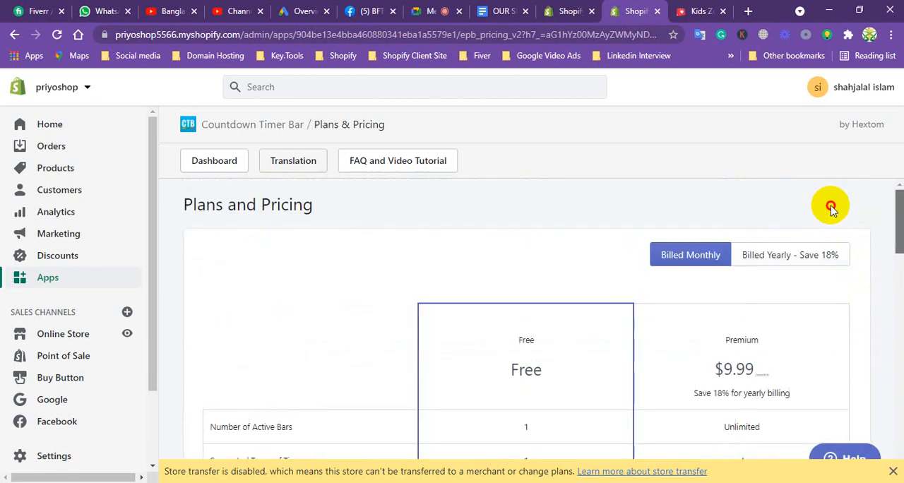
click(220, 161)
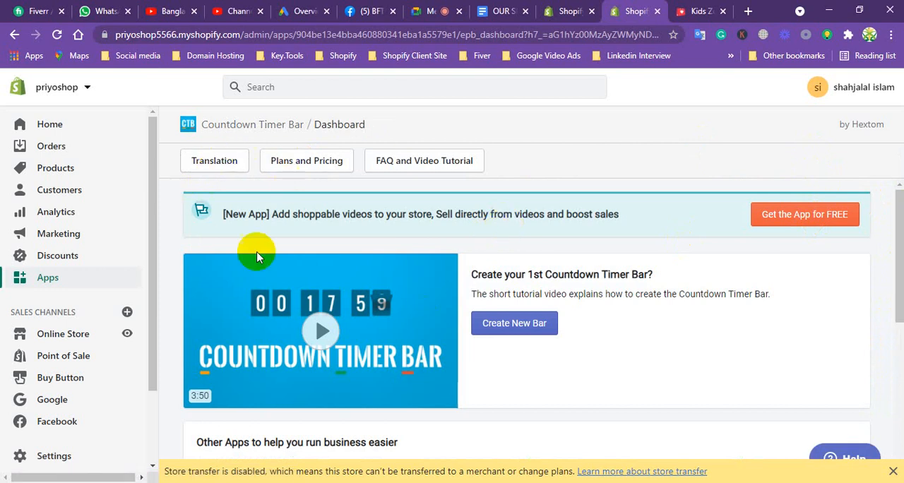
drag(151, 202, 151, 317)
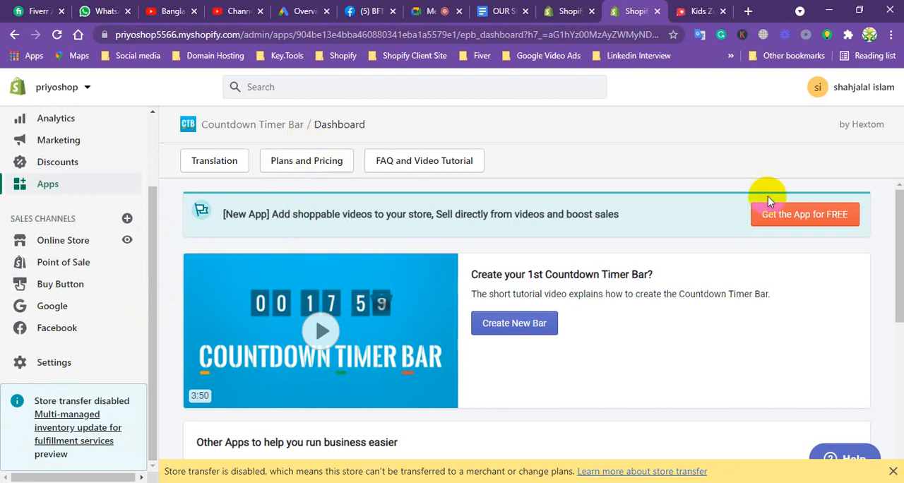
drag(899, 216, 867, 204)
Switch to the Shopify services document and highlight the line "Conversion track ack".
click(487, 11)
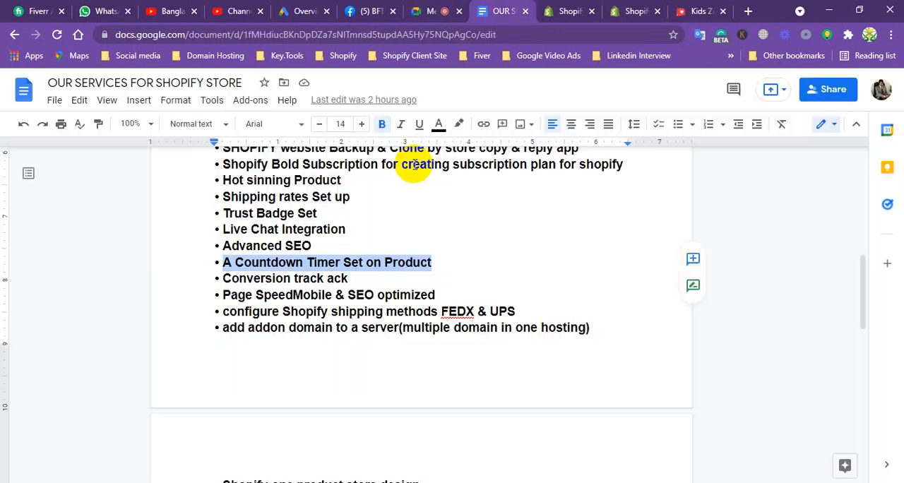
double_click(345, 279)
drag(289, 276, 220, 278)
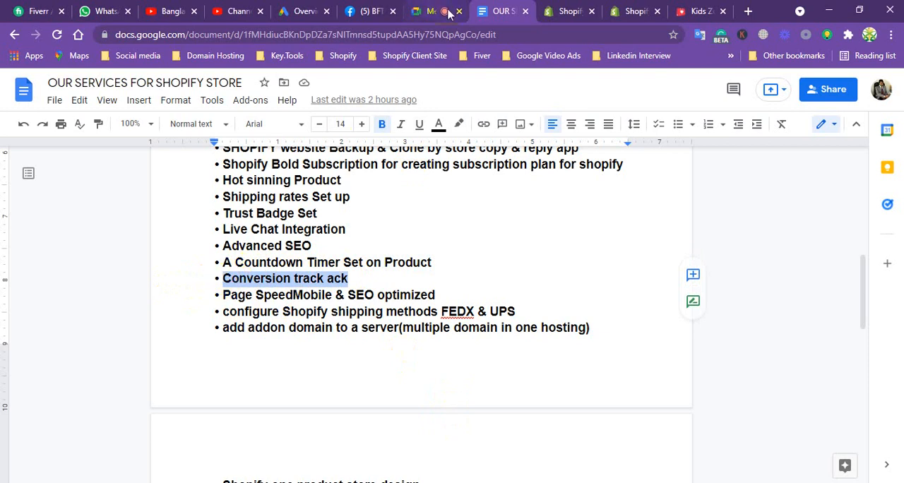
Return to the Shopify admin's apps page, open the Shopify App Store and search for "order tracking".
click(563, 11)
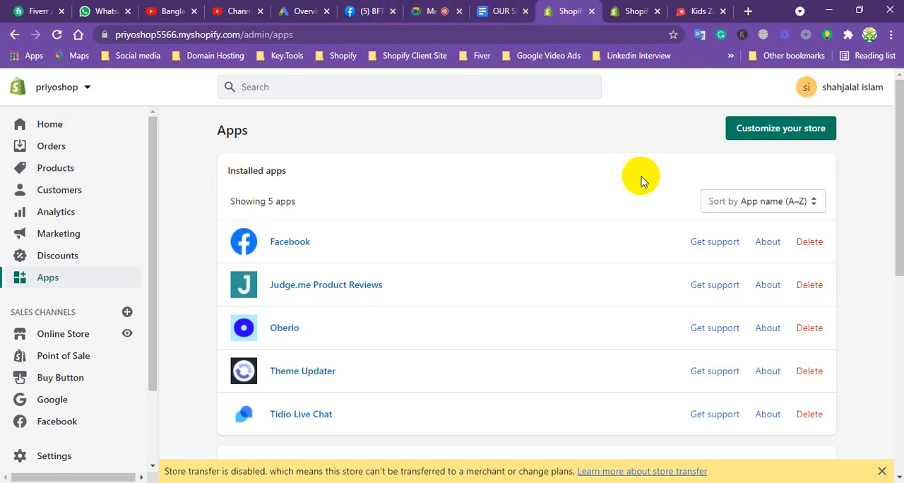
click(771, 134)
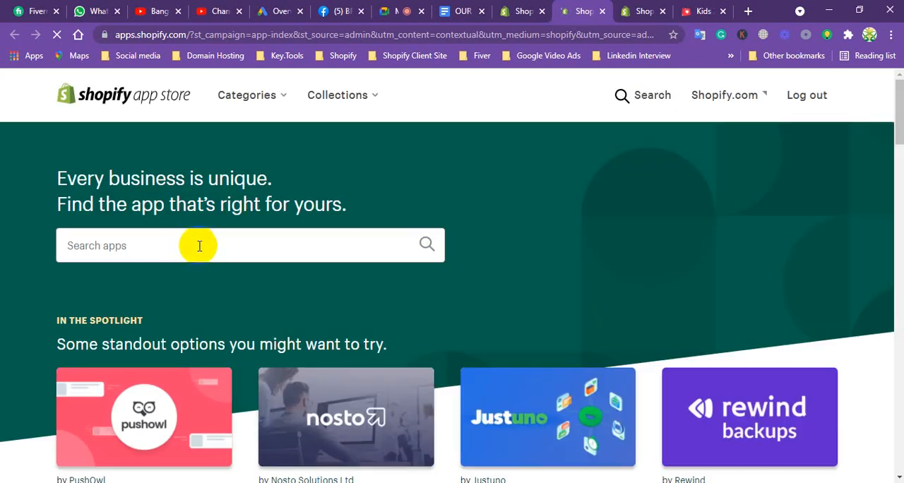
click(203, 240)
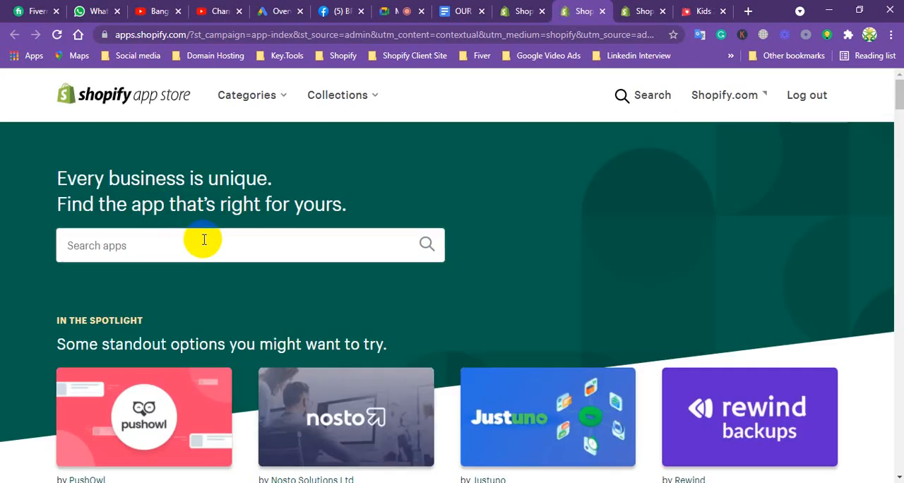
scroll(203, 241, down, 4)
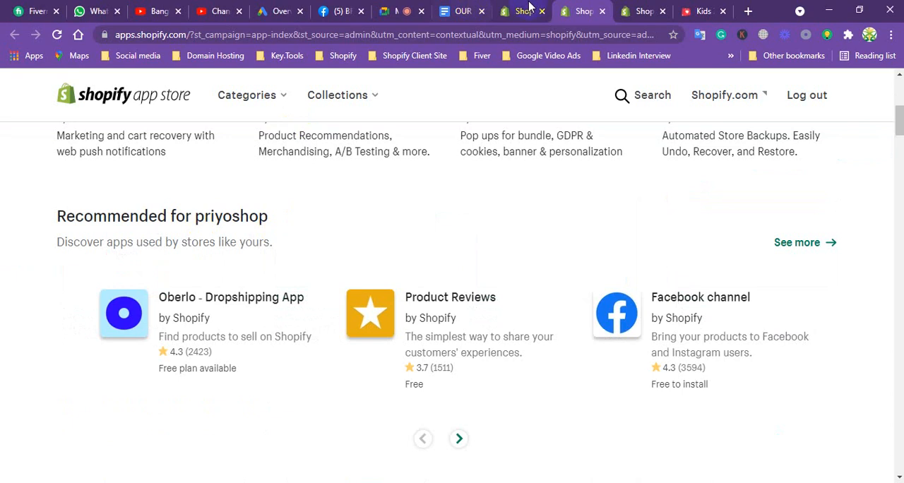
drag(900, 111, 899, 88)
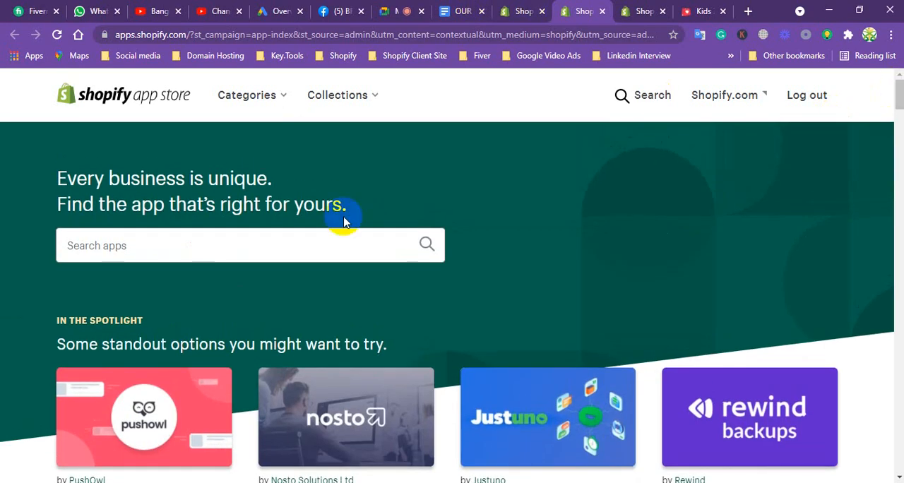
click(242, 243)
text(or)
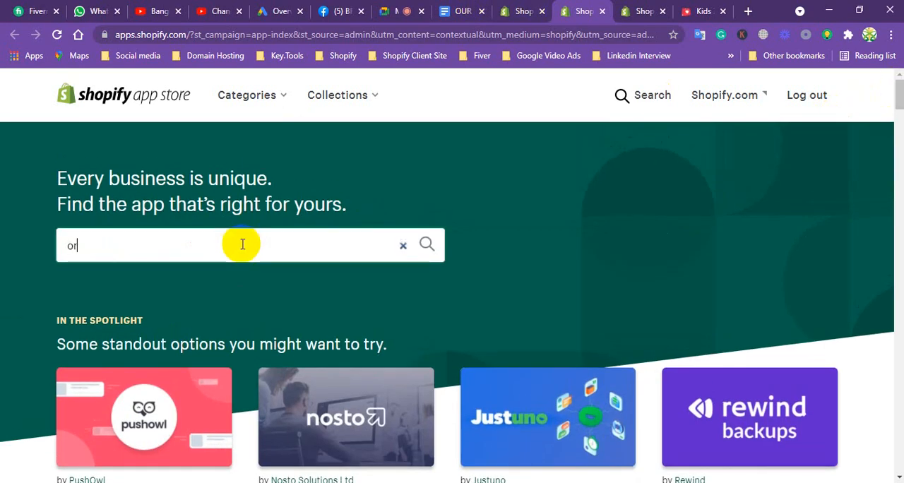
text(der)
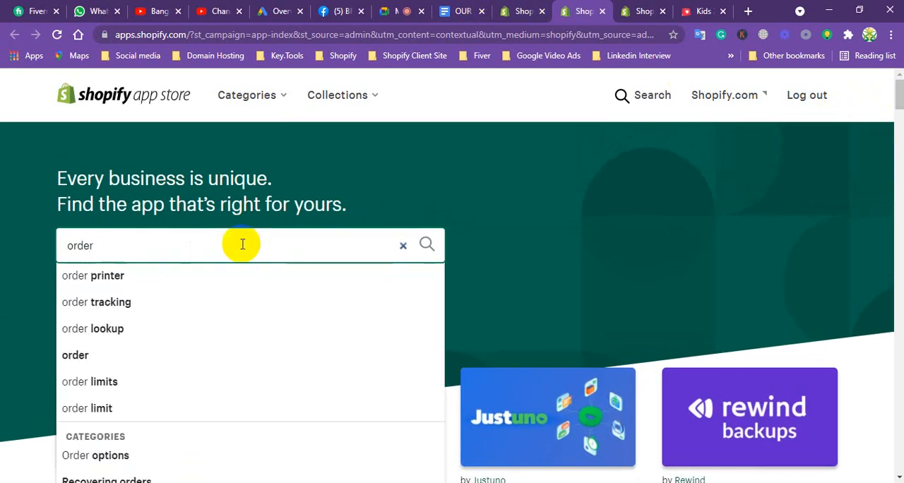
text( t)
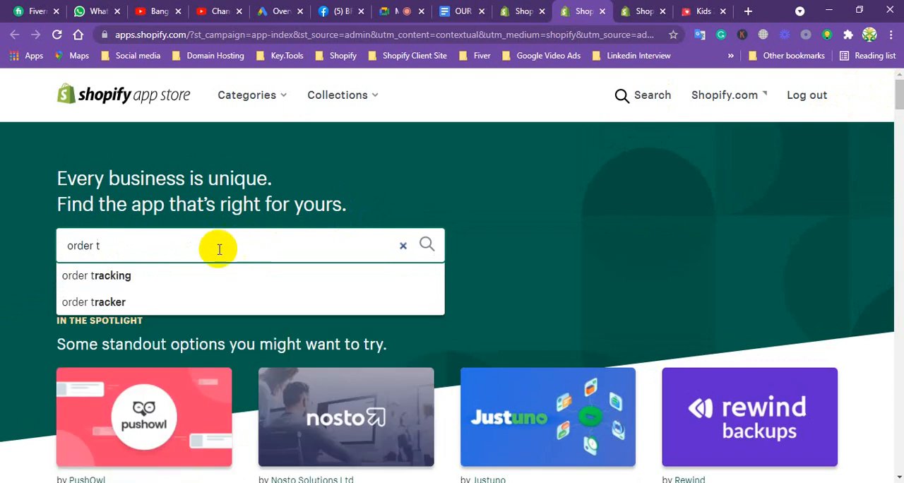
click(120, 281)
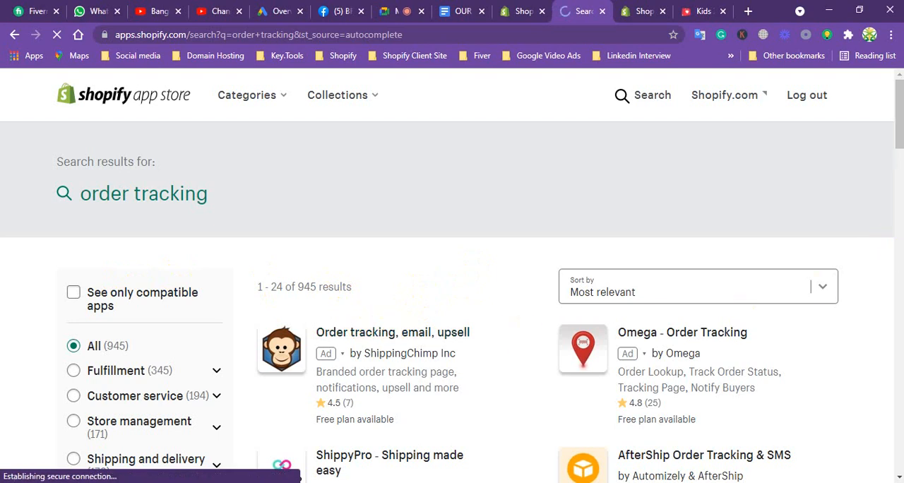
Find TrackingMore - Order Tracking in the search results and install it on the priyoshop store.
drag(900, 133, 892, 169)
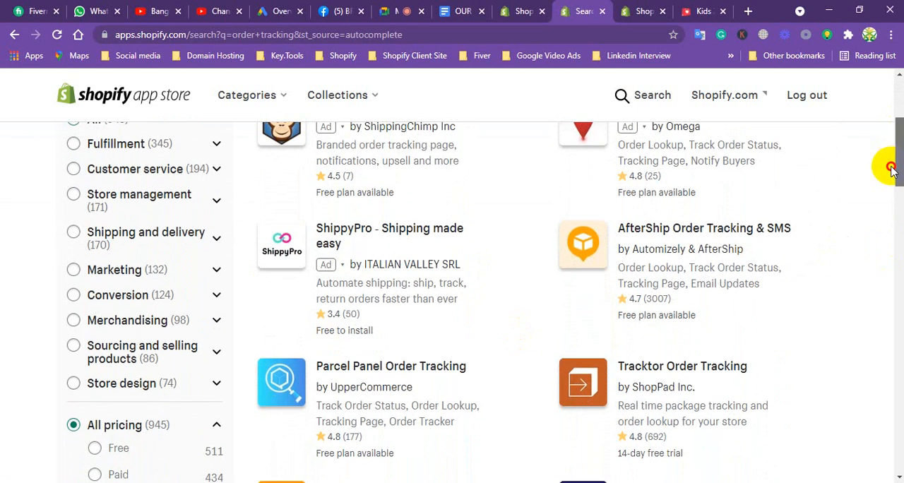
drag(891, 169, 891, 192)
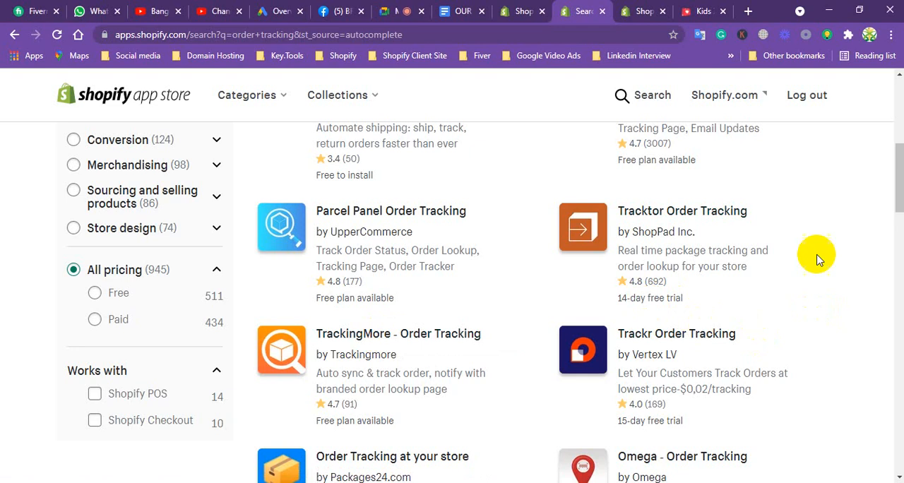
drag(897, 172, 849, 205)
click(382, 200)
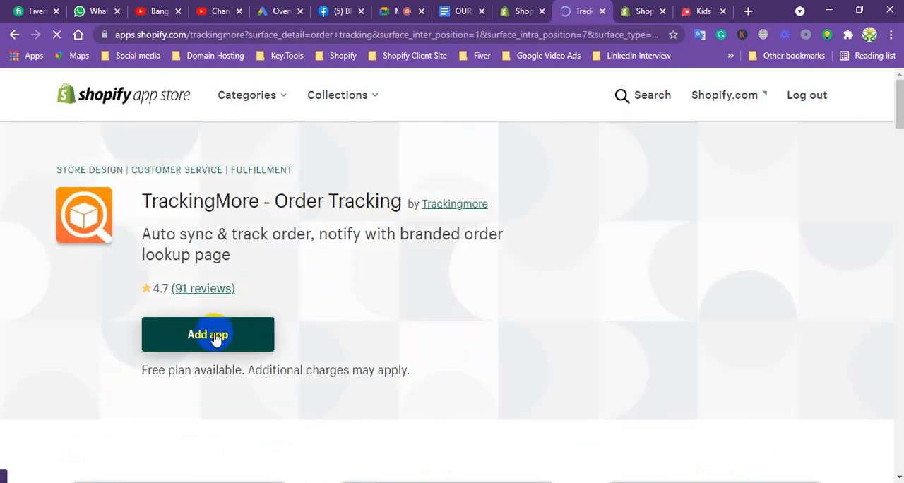
click(212, 336)
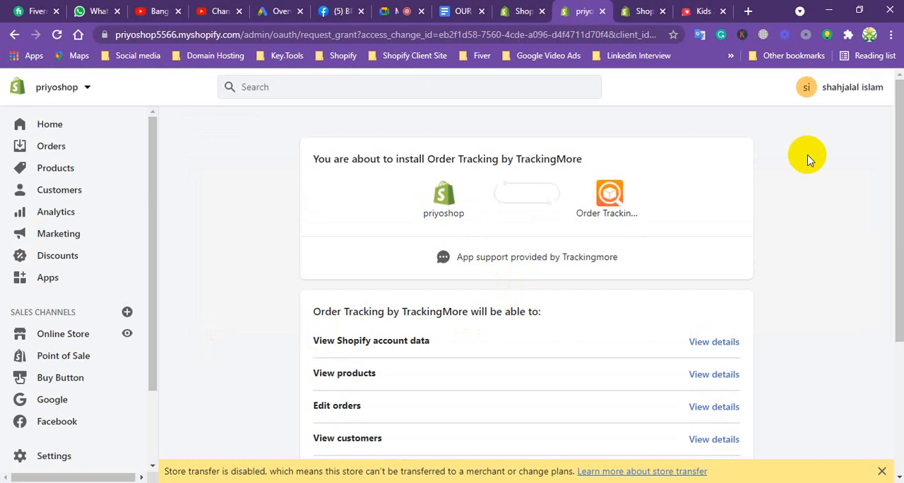
drag(887, 81, 695, 351)
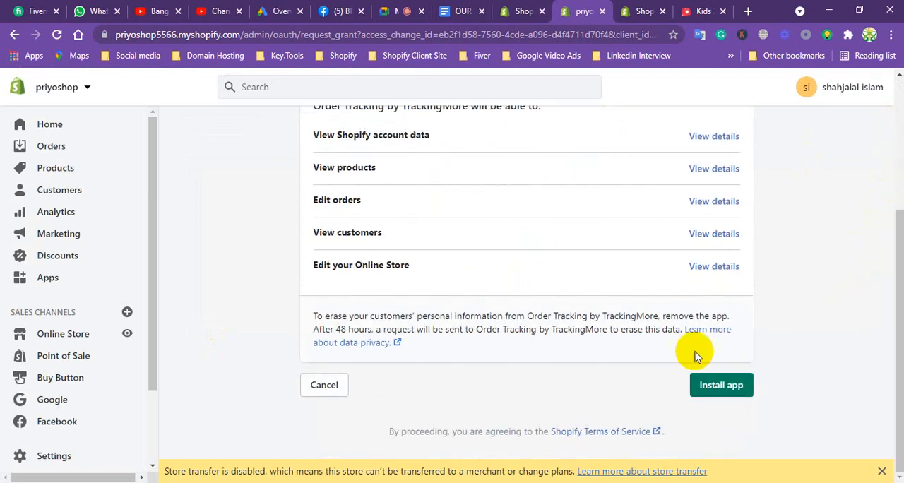
click(710, 385)
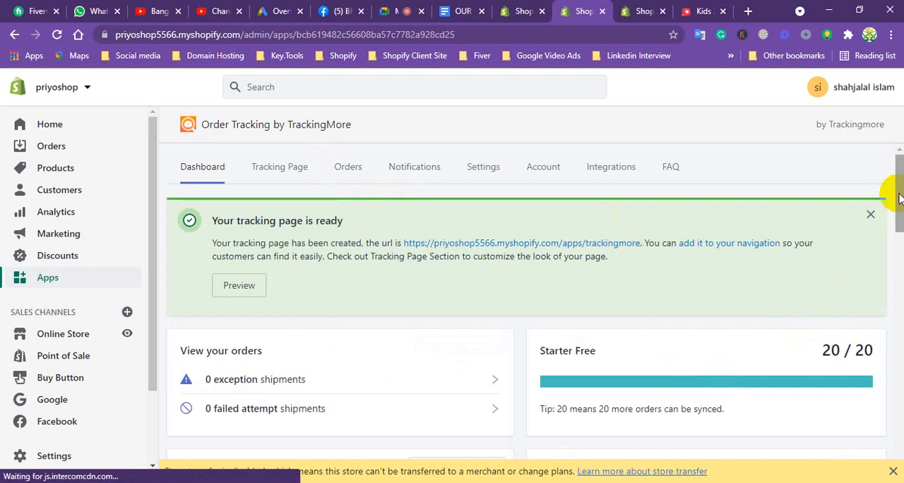
Read and dismiss the TrackingMore welcome message, and look through the app's tracking page, orders and notifications sections.
drag(898, 198, 811, 178)
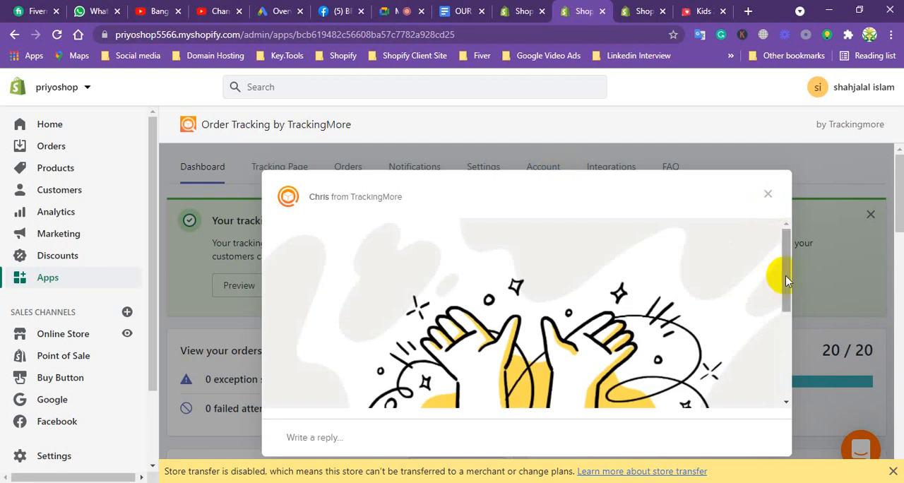
scroll(783, 322, down, 1)
drag(783, 321, 779, 371)
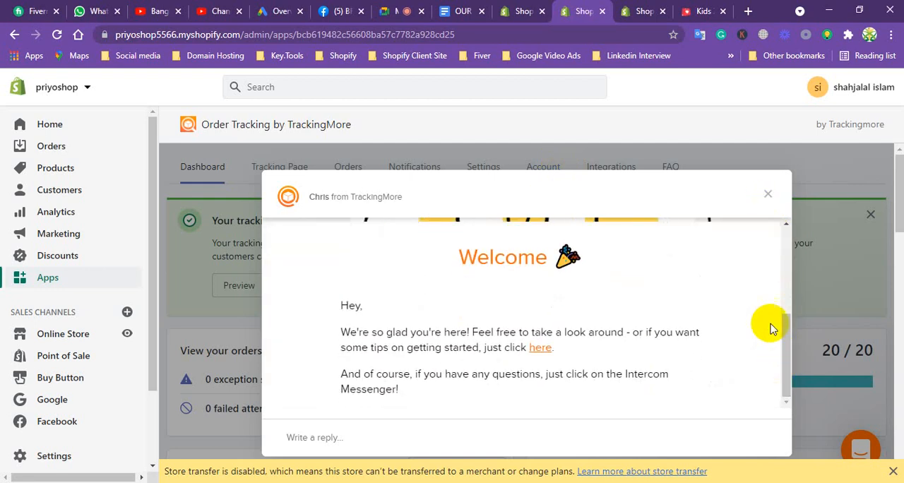
click(768, 194)
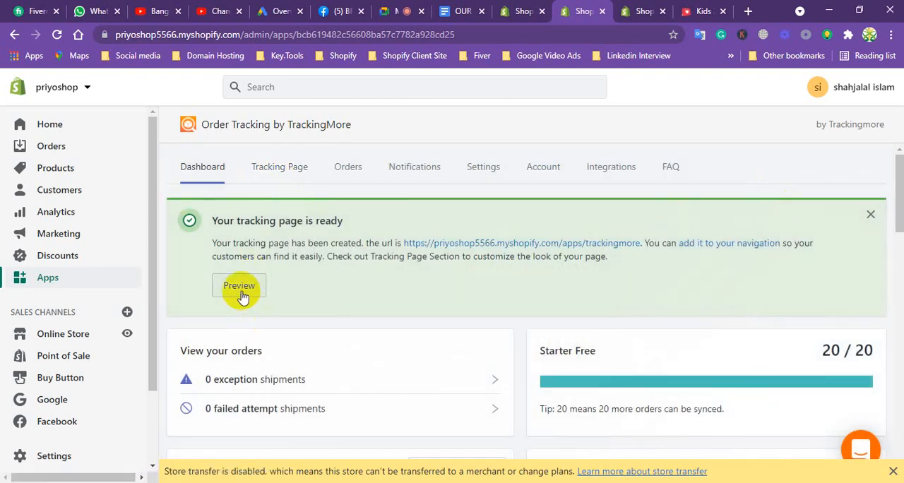
click(282, 173)
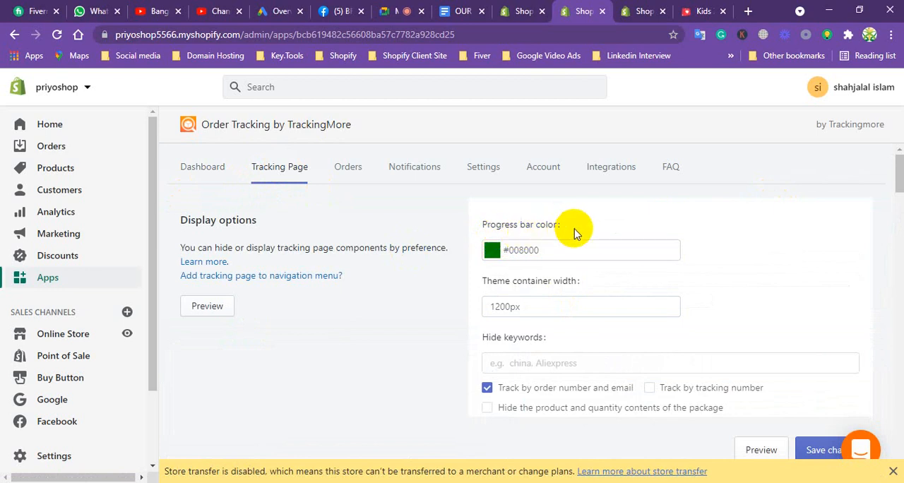
click(348, 169)
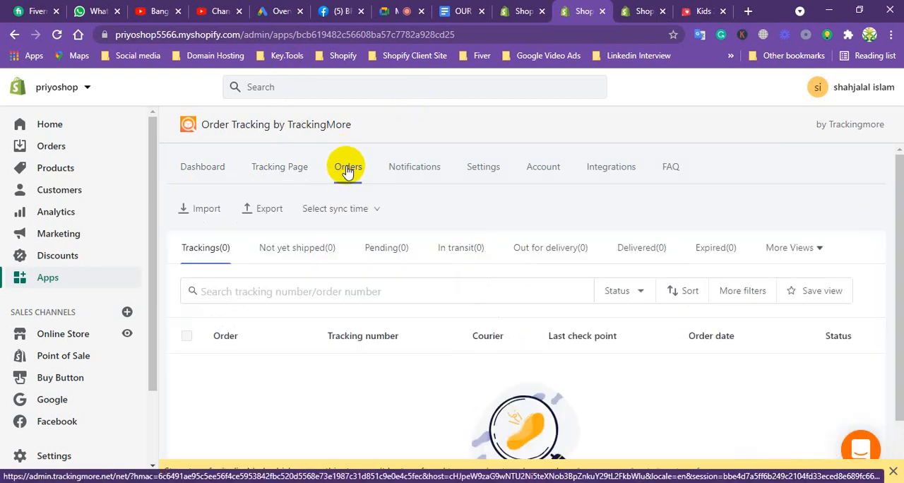
click(406, 171)
In the app's settings, enable adding a tracking link to the order status page and replacing the tracking link.
click(485, 169)
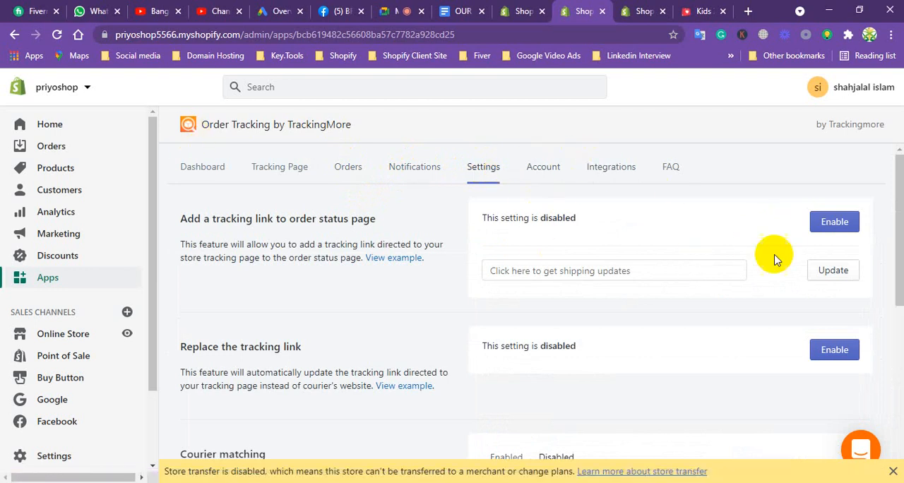
click(836, 221)
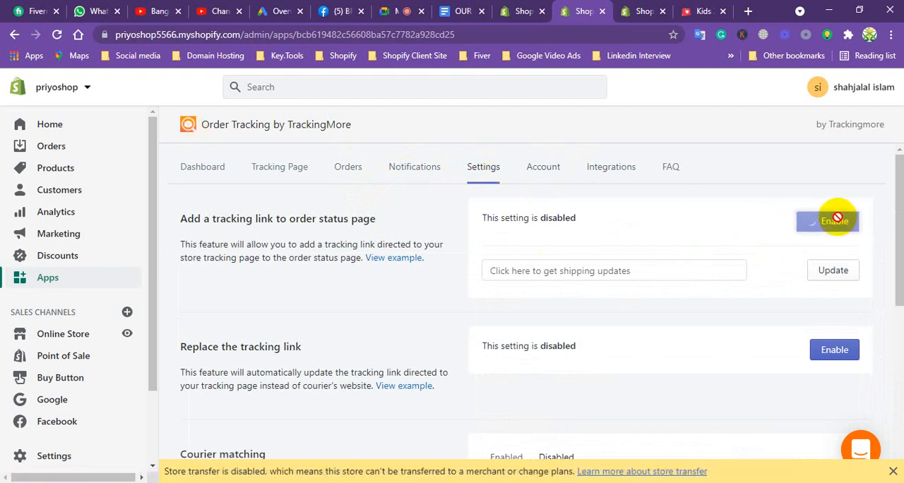
click(837, 349)
In the disabled couriers under Courier matching, select DHL Express, UPS, Fedex and USPS, and enable USPS.
drag(894, 221, 860, 360)
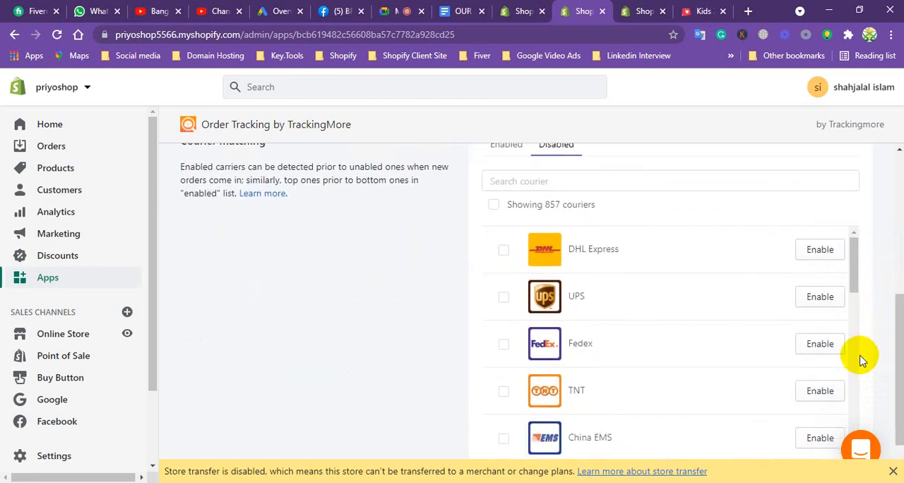
click(504, 251)
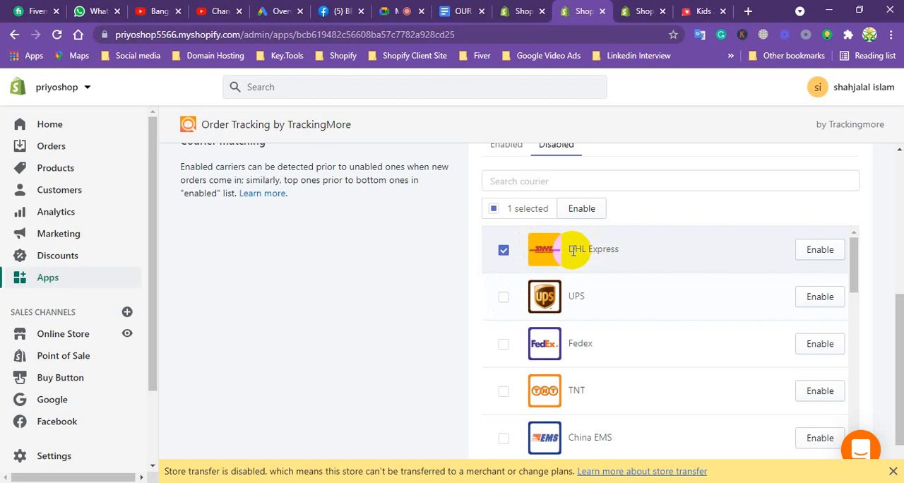
click(504, 299)
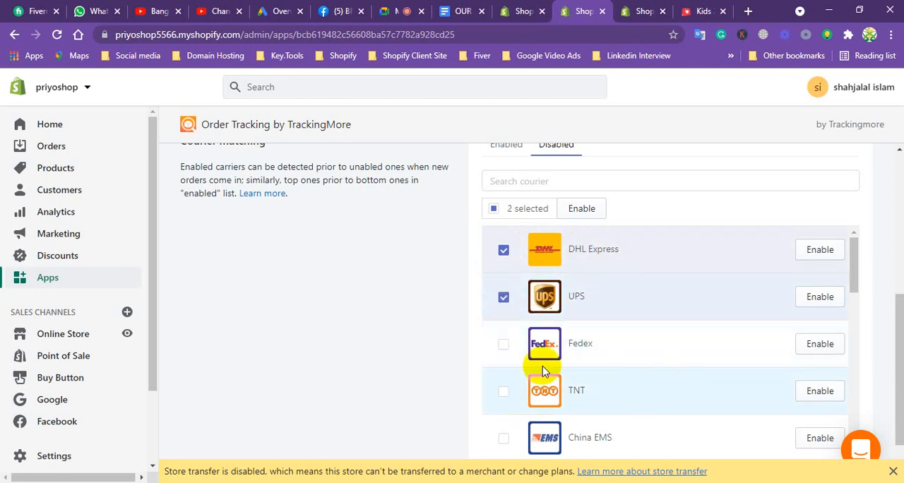
click(504, 346)
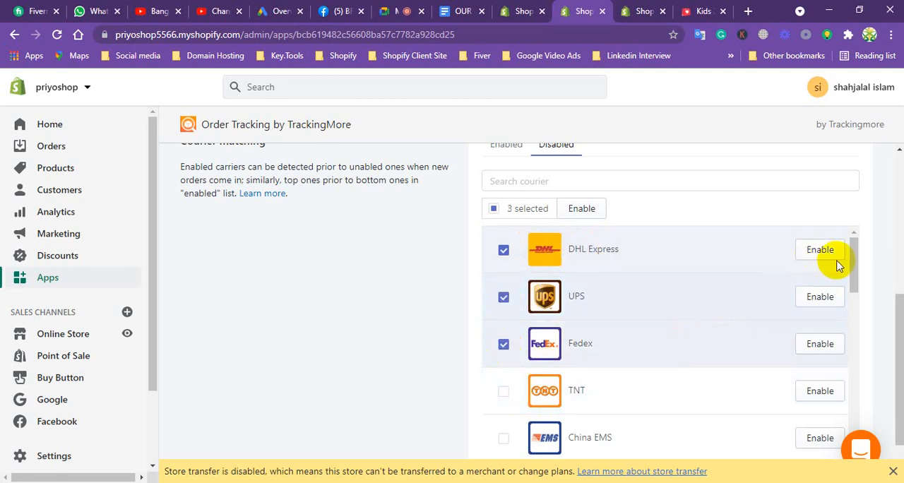
drag(852, 268, 843, 350)
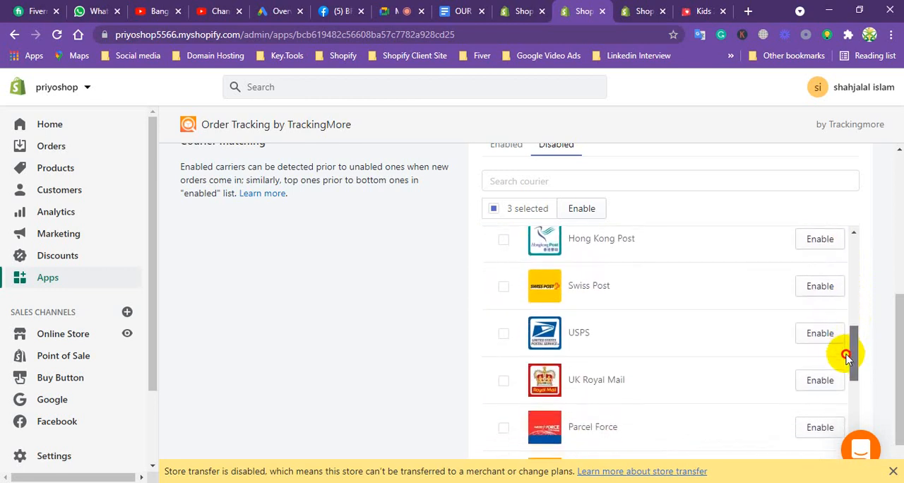
click(503, 326)
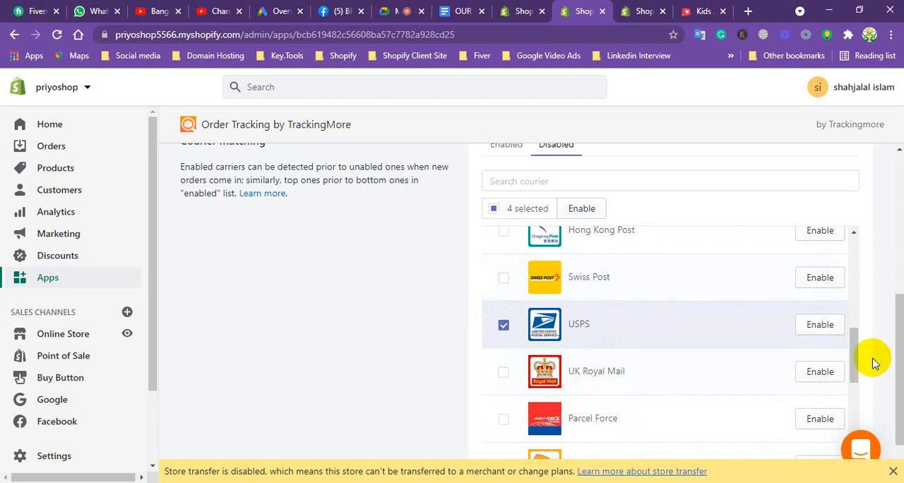
click(809, 332)
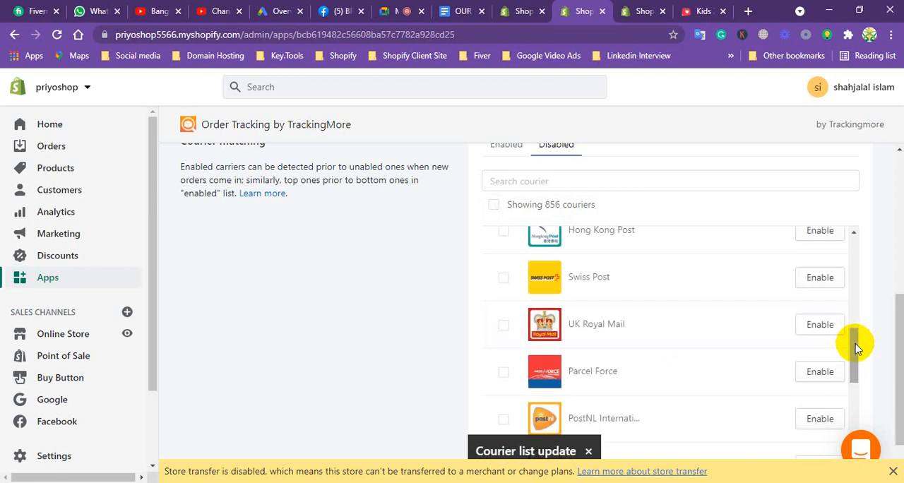
Enable the couriers DHL Express, UPS and Fedex individually, and open the list of enabled couriers.
drag(850, 350, 839, 247)
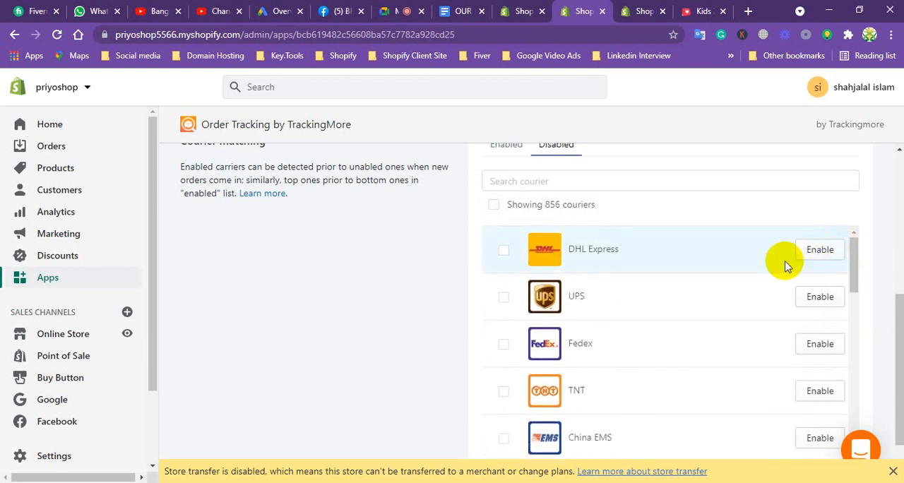
click(820, 251)
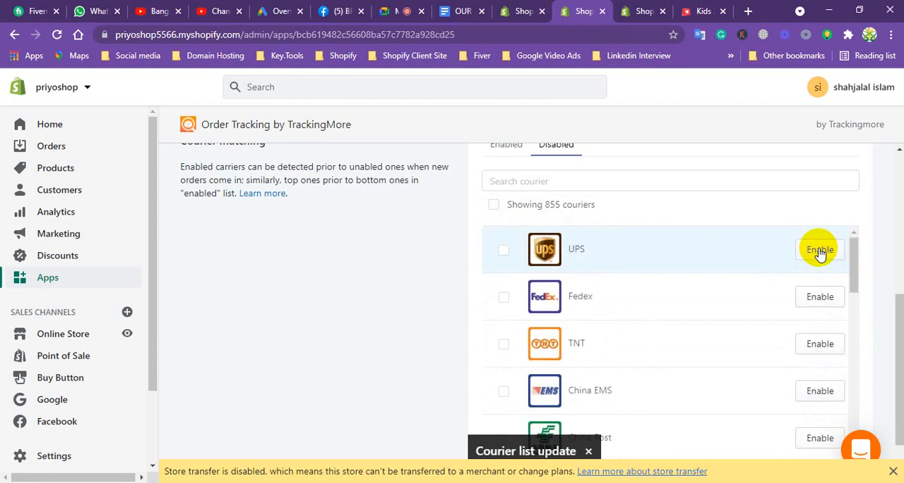
click(820, 251)
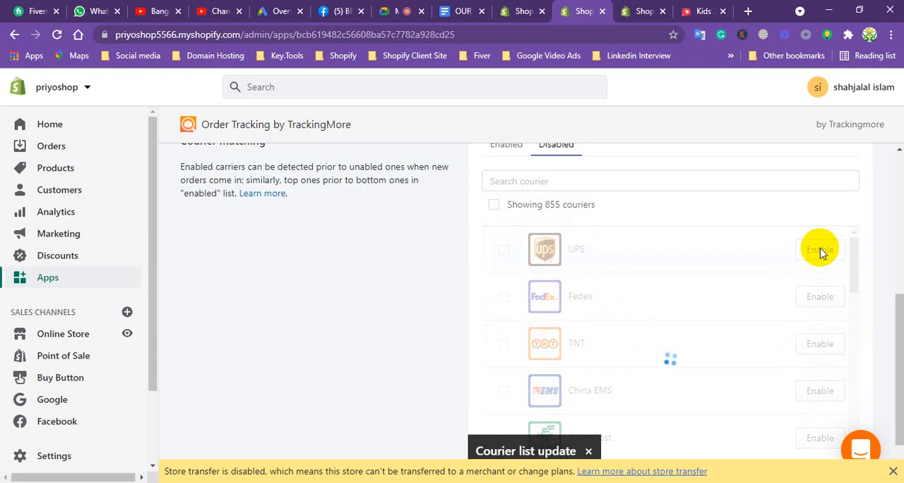
click(821, 252)
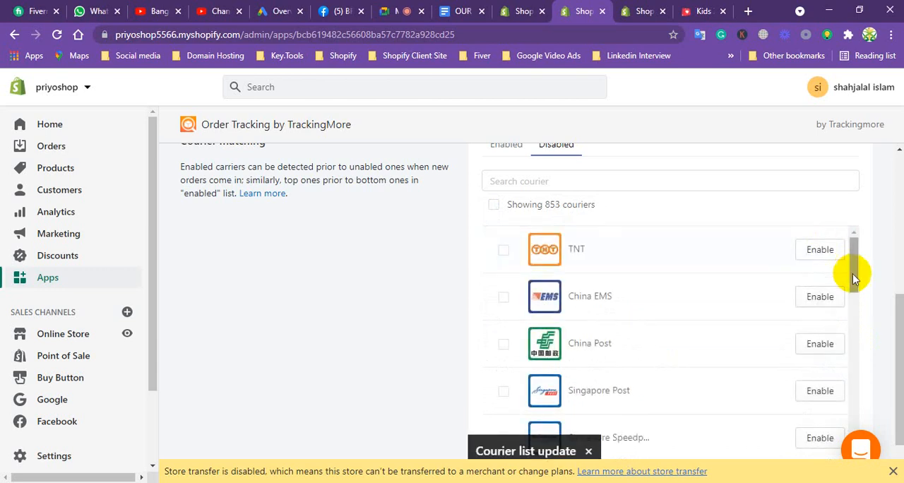
drag(899, 346, 874, 306)
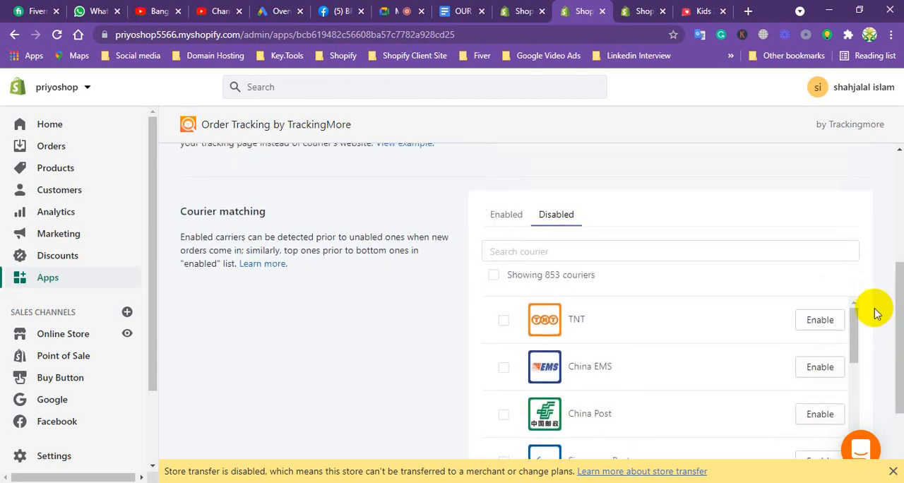
click(507, 214)
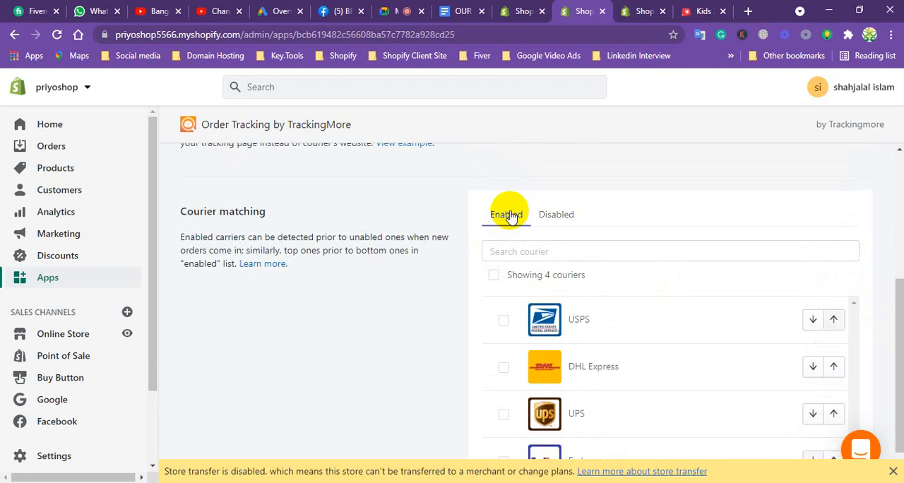
Look over the enabled couriers in TrackingMore and check the services document for the next service.
drag(894, 299, 895, 330)
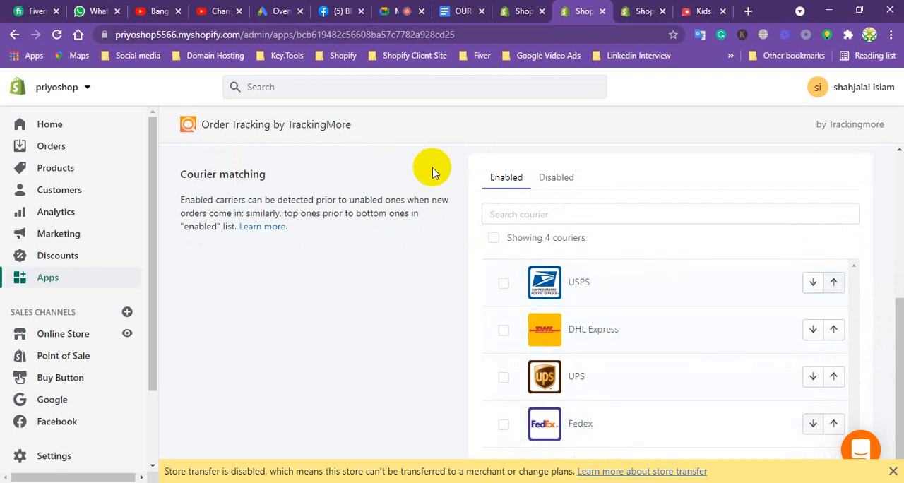
click(449, 14)
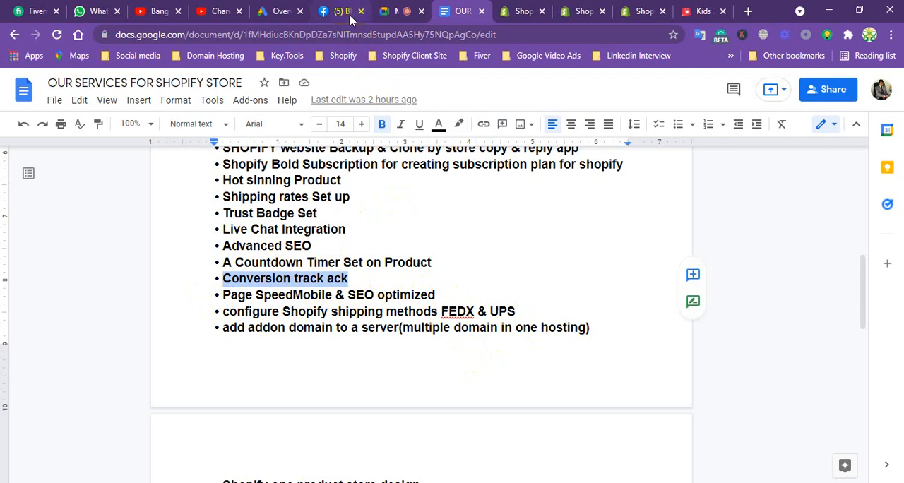
click(515, 14)
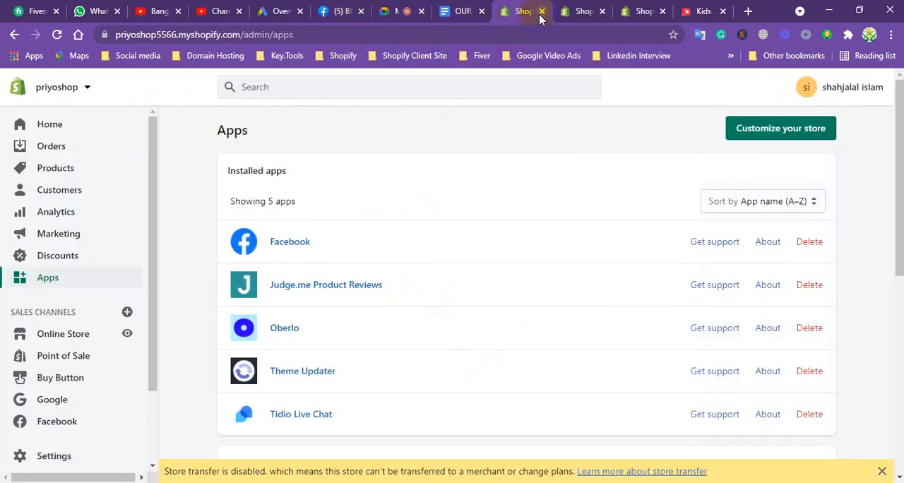
click(583, 12)
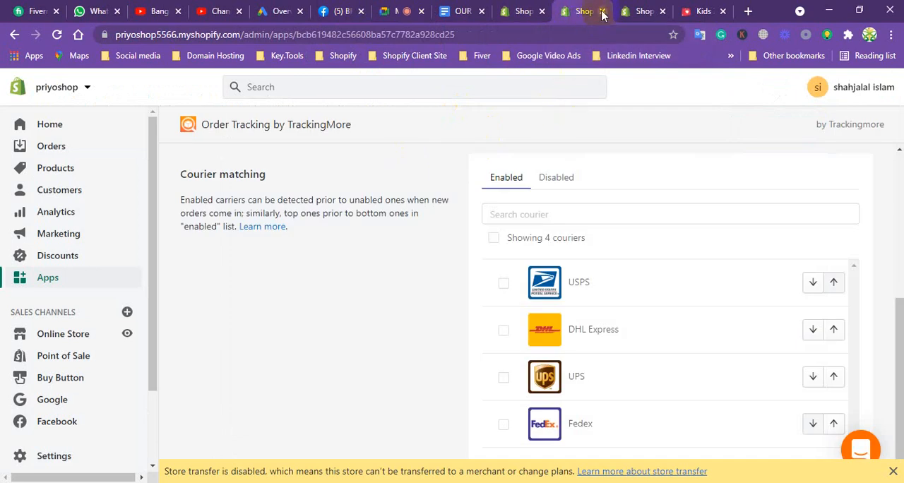
Close the TrackingMore and Countdown Timer Bar pages and return to the store's installed apps list.
click(602, 11)
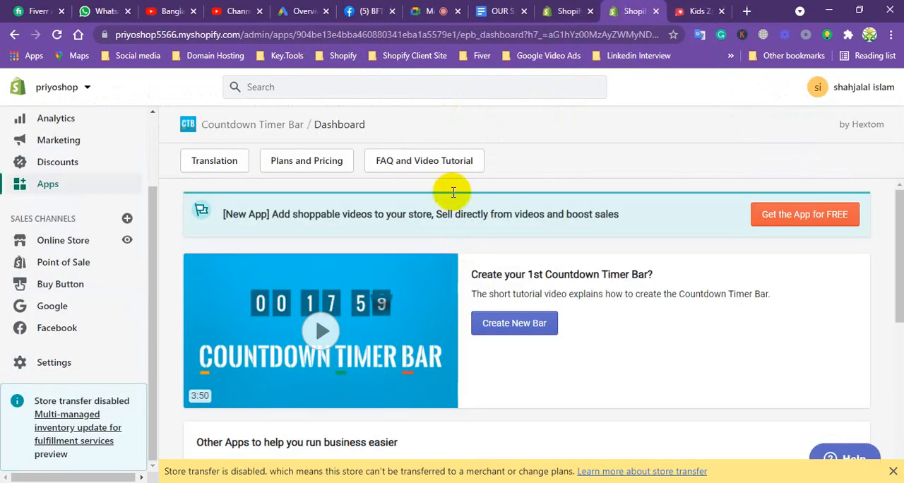
click(651, 11)
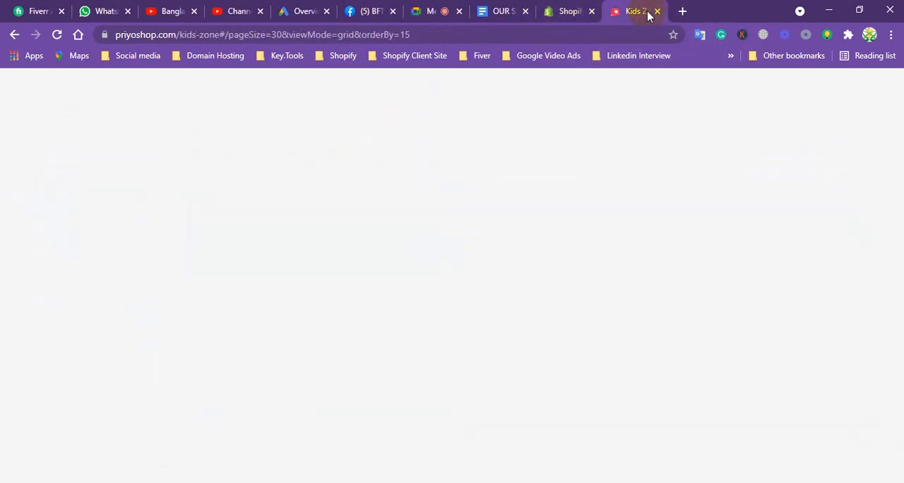
click(565, 11)
Look over the installed apps, open the Shopify App Store from the store's Apps page and browse its front page.
scroll(557, 228, down, 1)
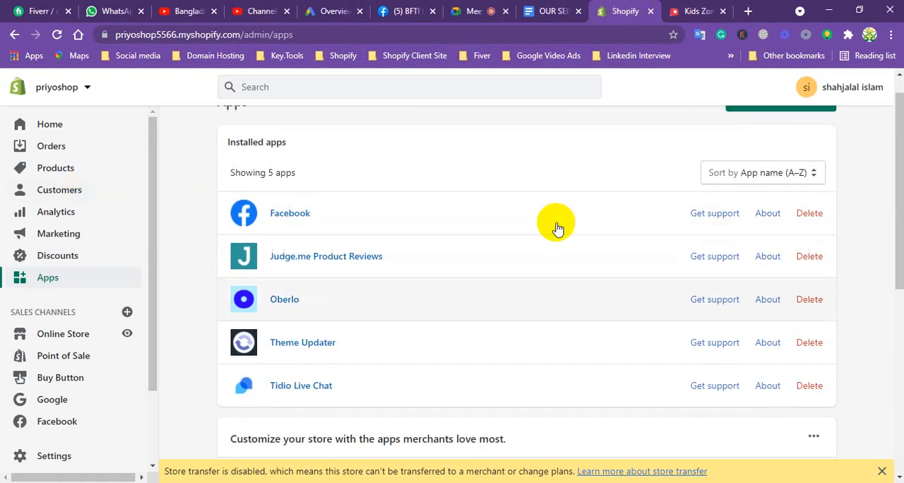
scroll(635, 223, down, 3)
drag(892, 236, 892, 166)
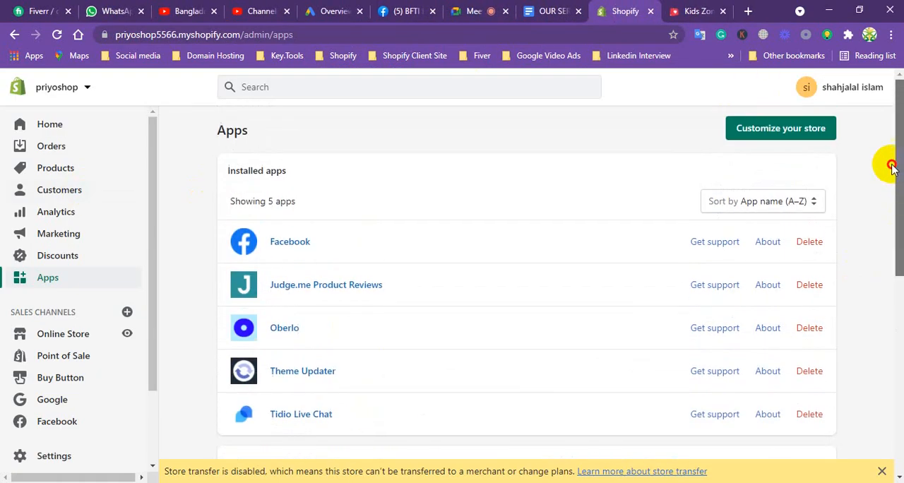
click(779, 131)
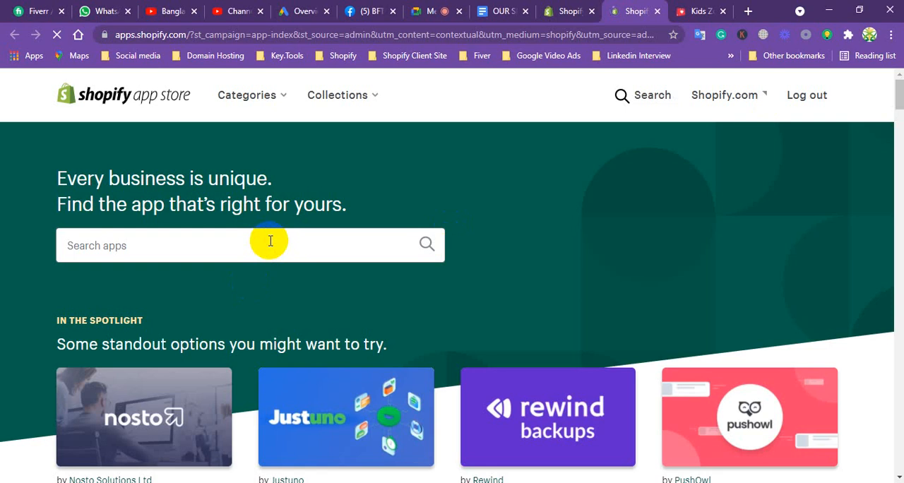
scroll(270, 241, down, 5)
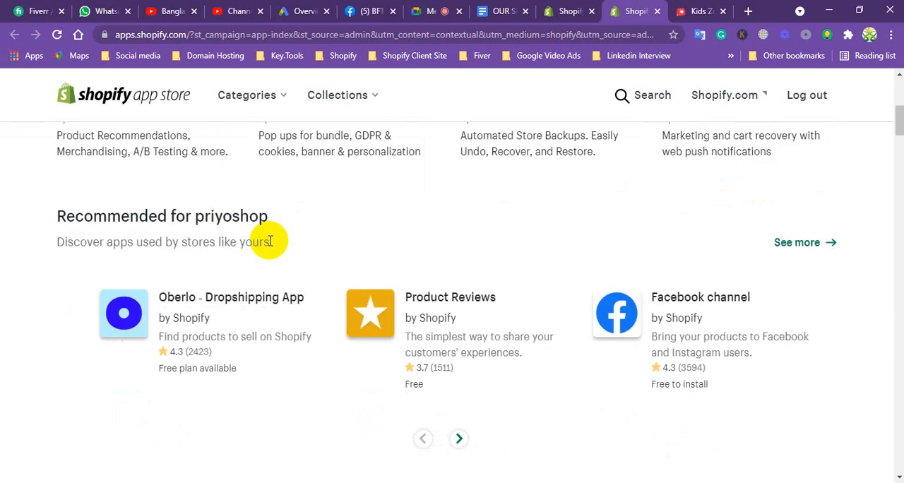
scroll(270, 241, up, 1)
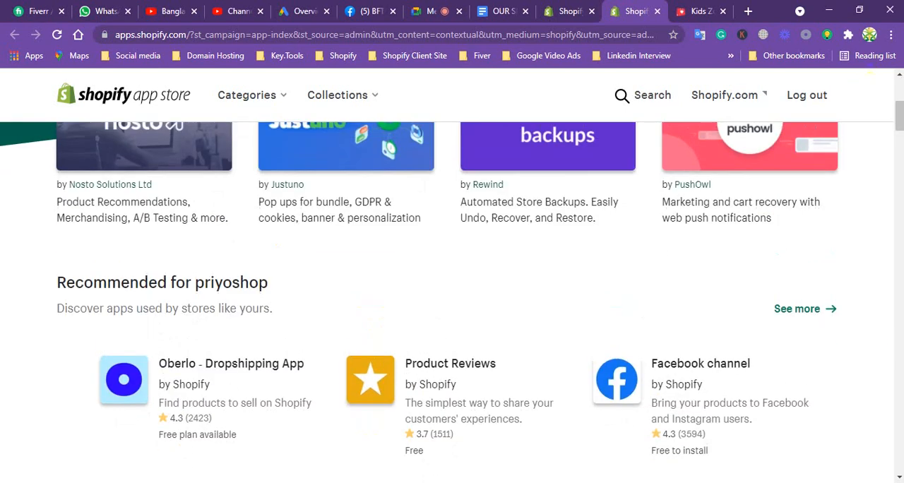
drag(899, 123, 899, 90)
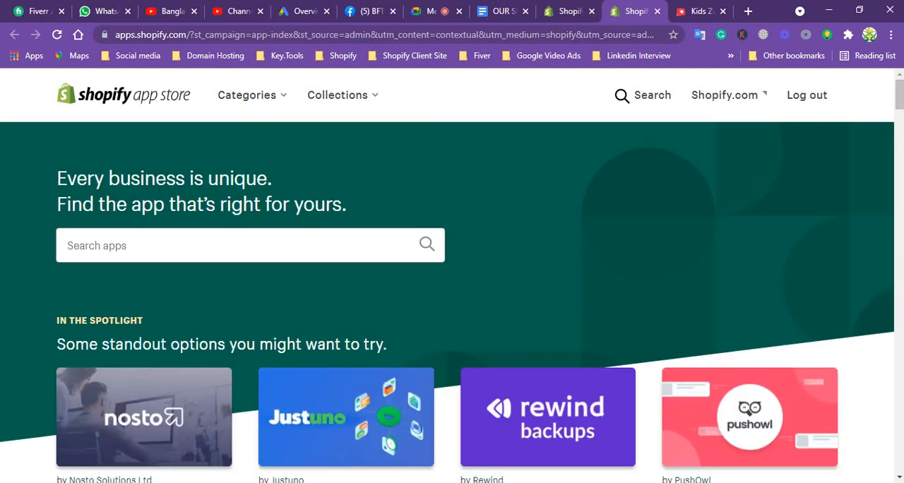
Search the Shopify App Store for "page speed".
click(248, 241)
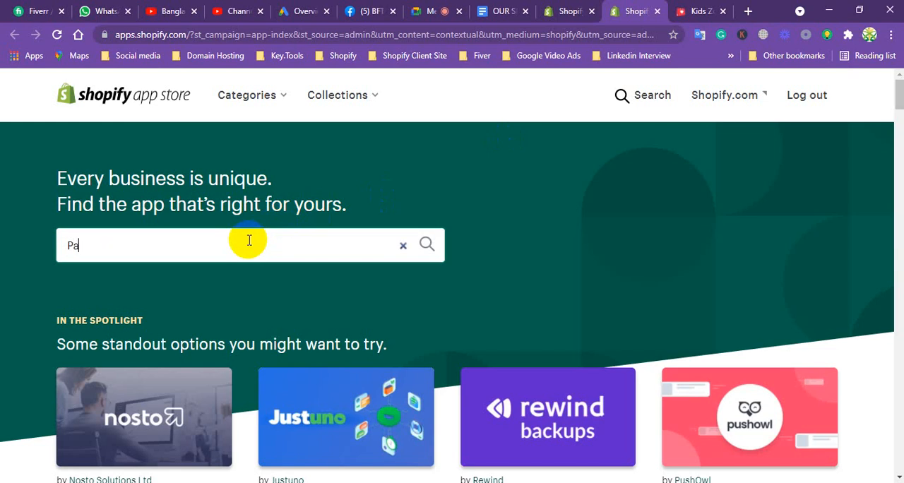
text(Pag)
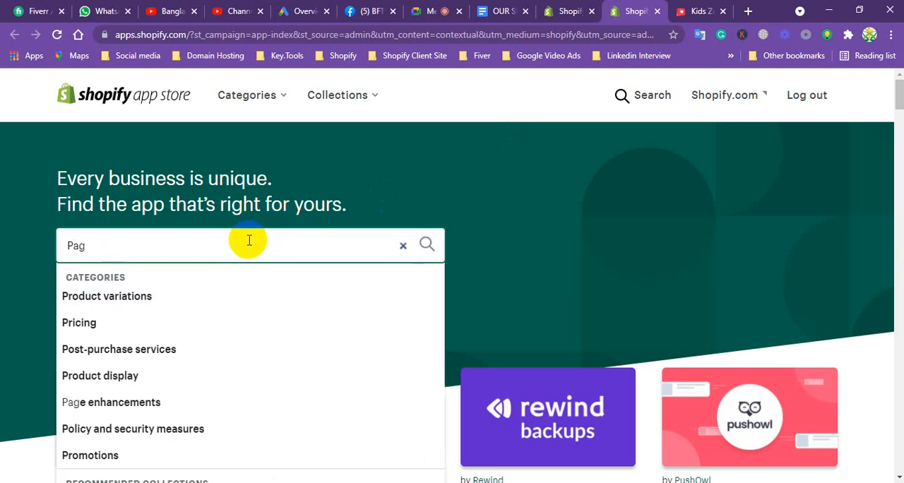
text(e spe)
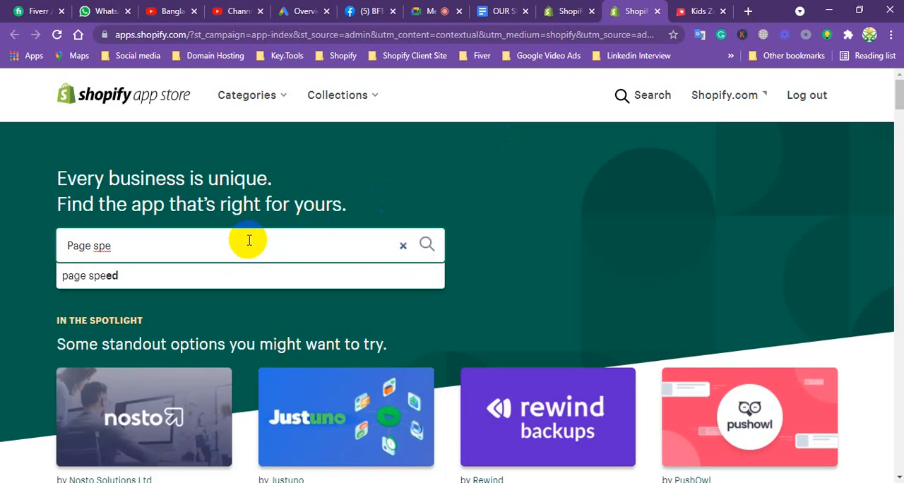
click(124, 279)
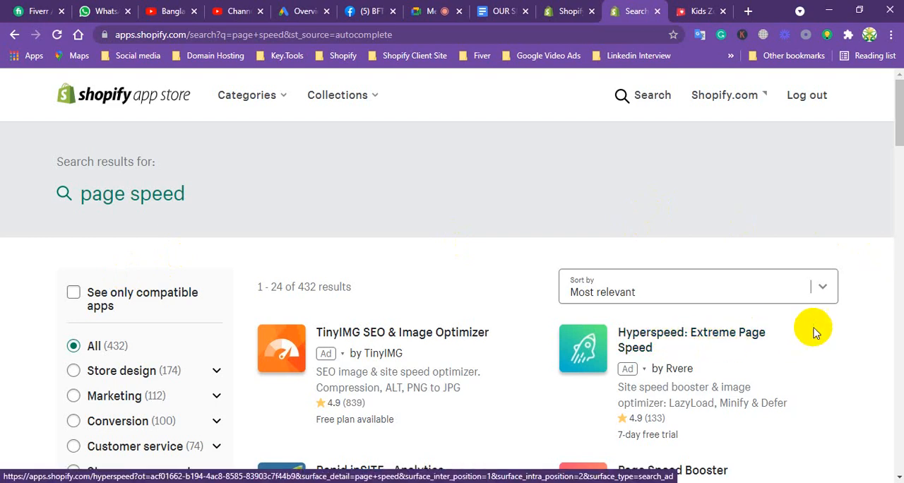
Choose Page Speed Booster by RoarTheme from the results, add it to the store and approve its installation.
drag(897, 128, 894, 148)
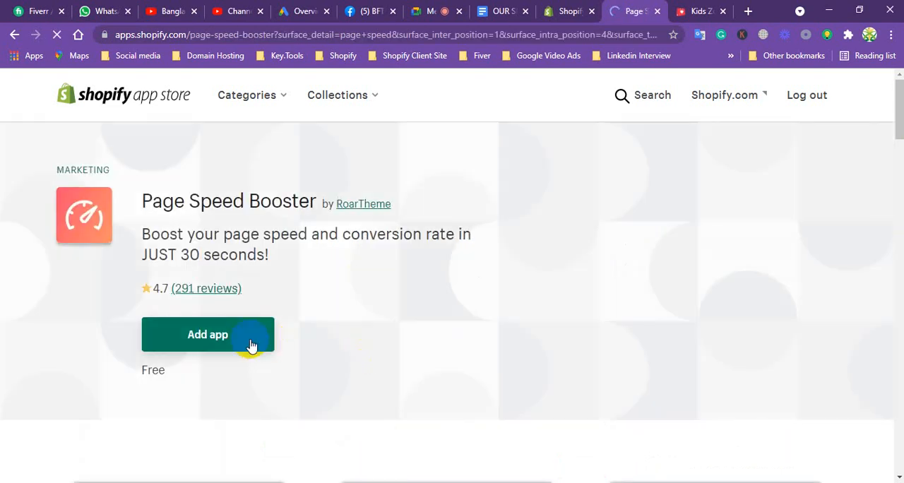
click(224, 334)
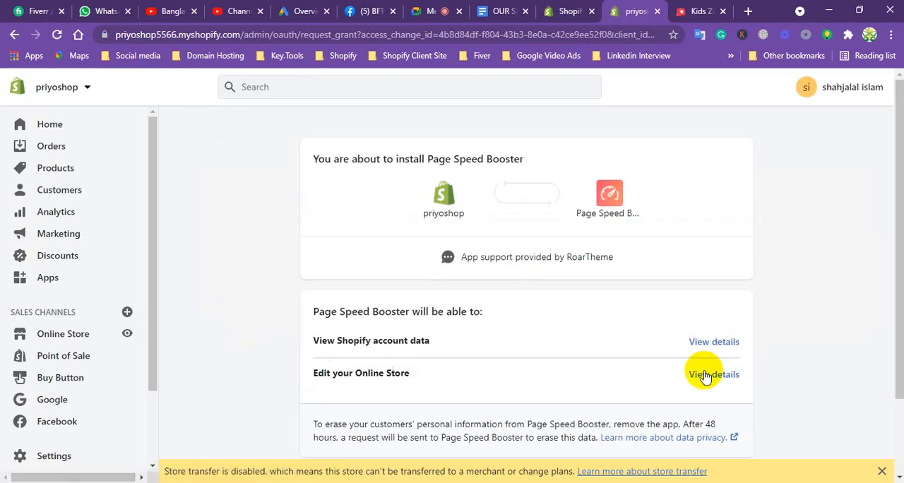
drag(899, 228, 899, 299)
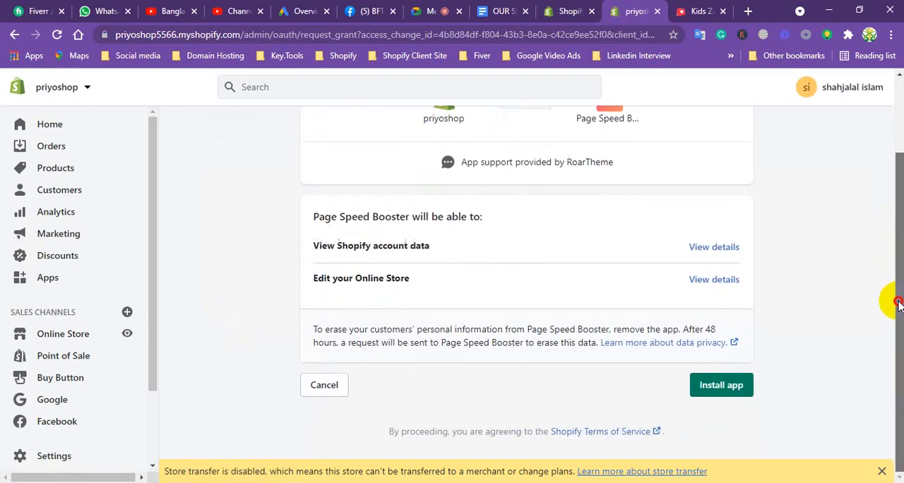
click(716, 386)
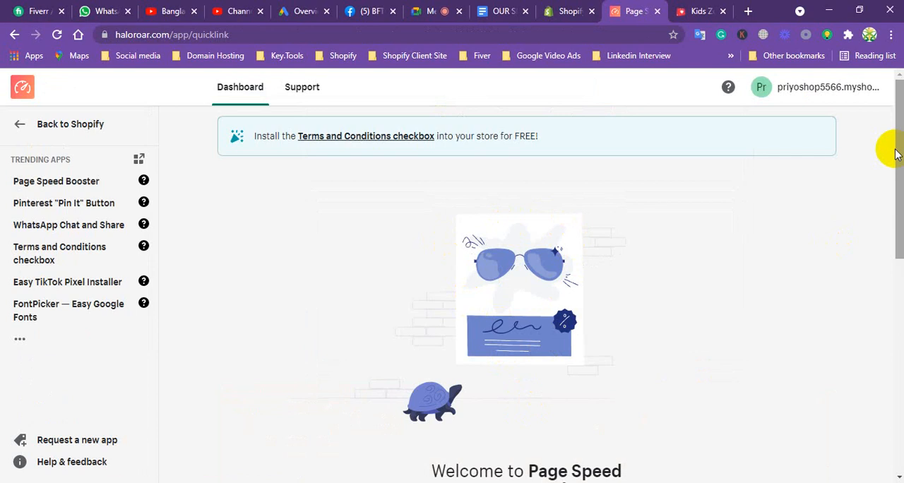
Look through the Page Speed Booster dashboard, start going back to Shopify and close the extra page that opens.
drag(900, 157, 891, 251)
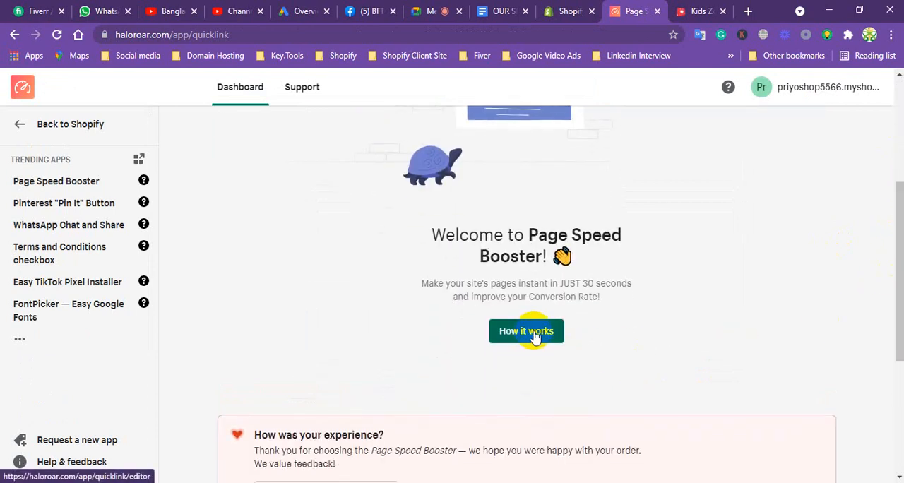
drag(900, 224, 843, 186)
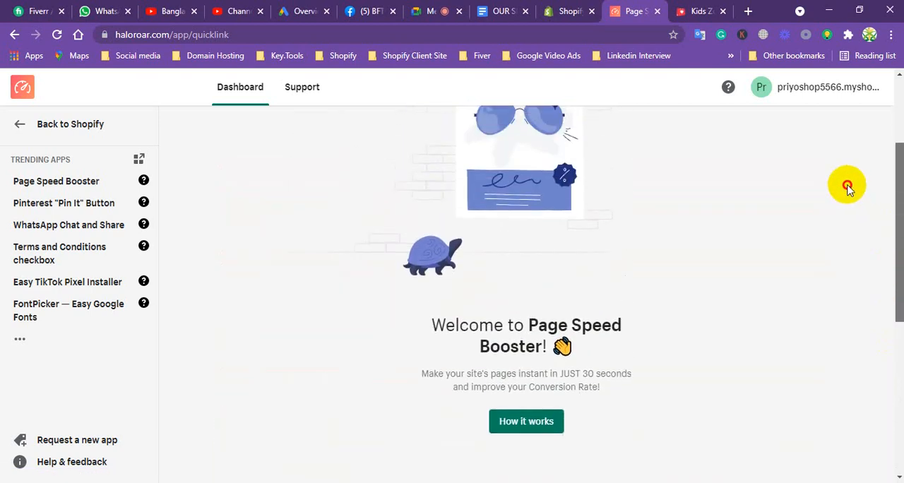
click(20, 123)
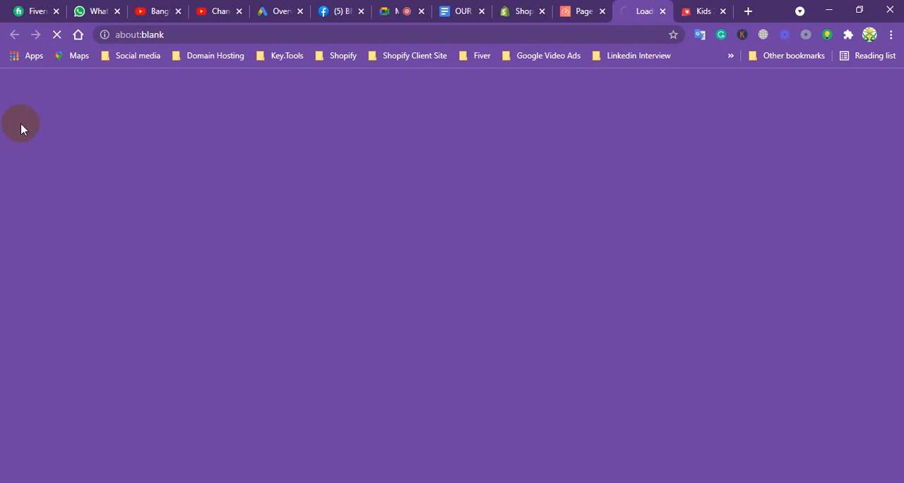
click(662, 10)
In the services document, highlight "FEDX & UPS" in the shipping methods bullet and view the remaining services.
click(463, 10)
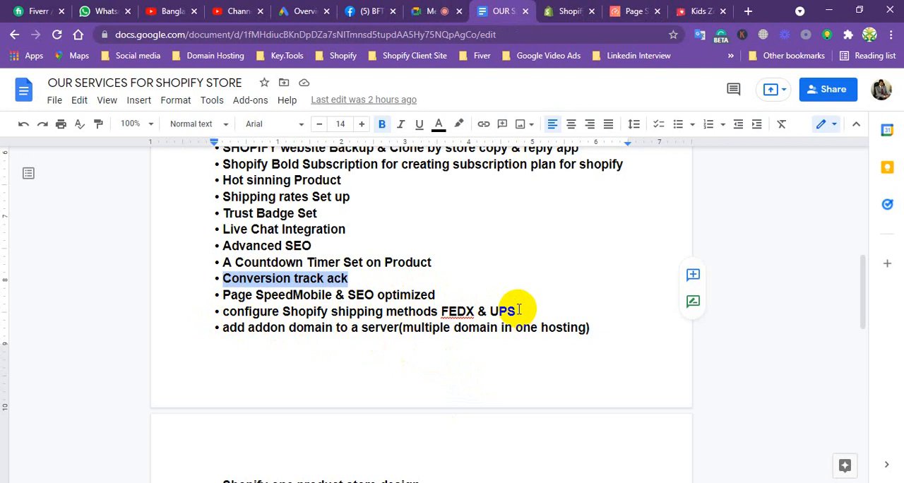
drag(519, 309, 441, 311)
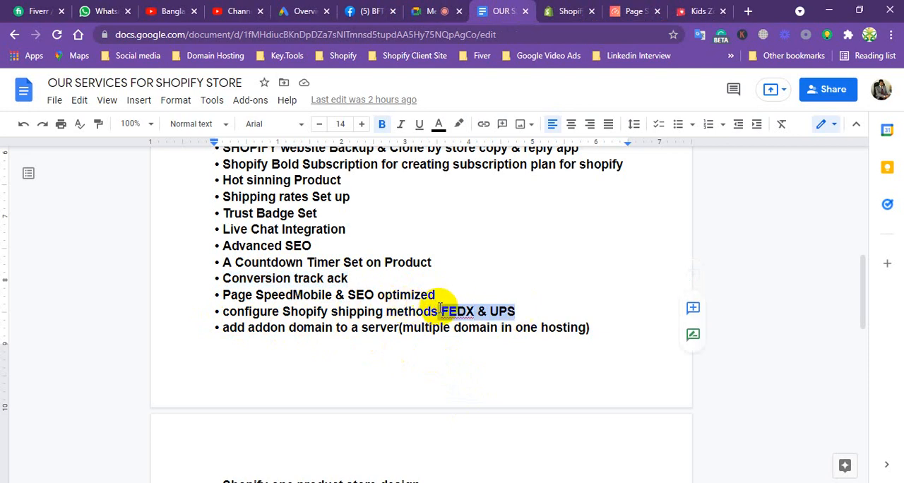
mouse_move(864, 272)
mouse_down()
mouse_move(867, 310)
mouse_move(870, 284)
mouse_up()
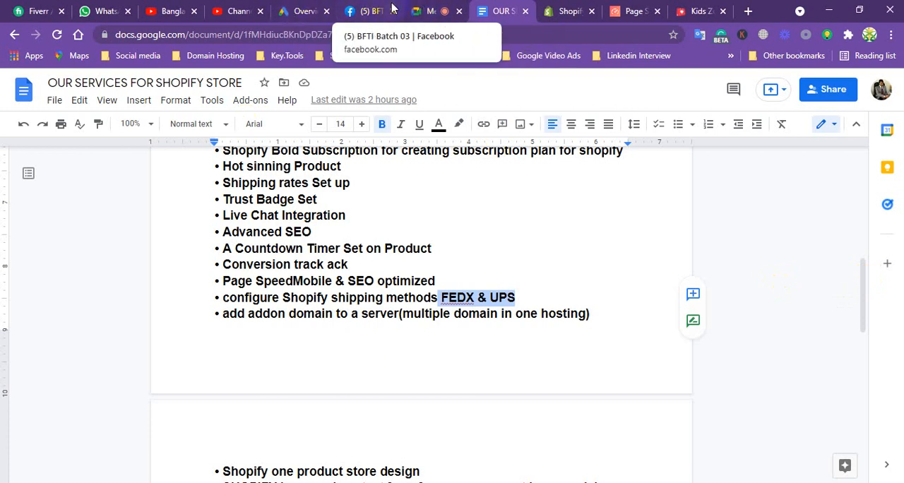
Open the store's Shipping and delivery settings and find the Carrier accounts section.
click(564, 11)
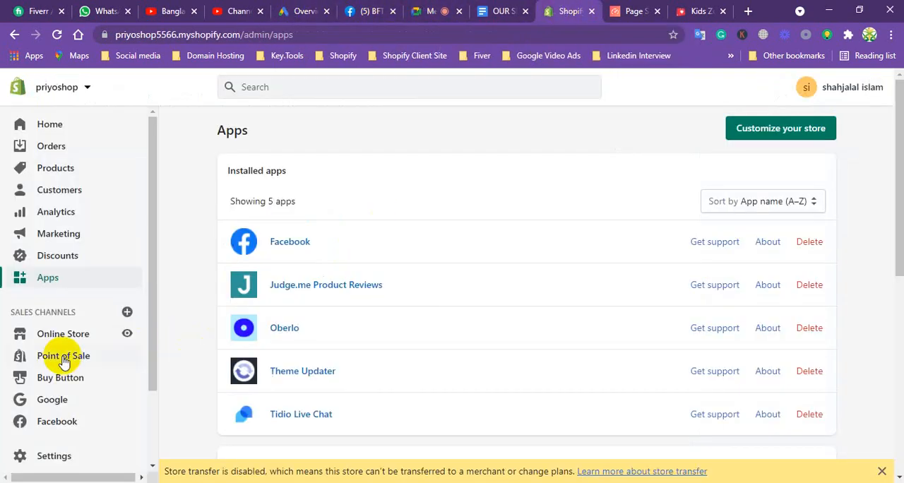
click(44, 456)
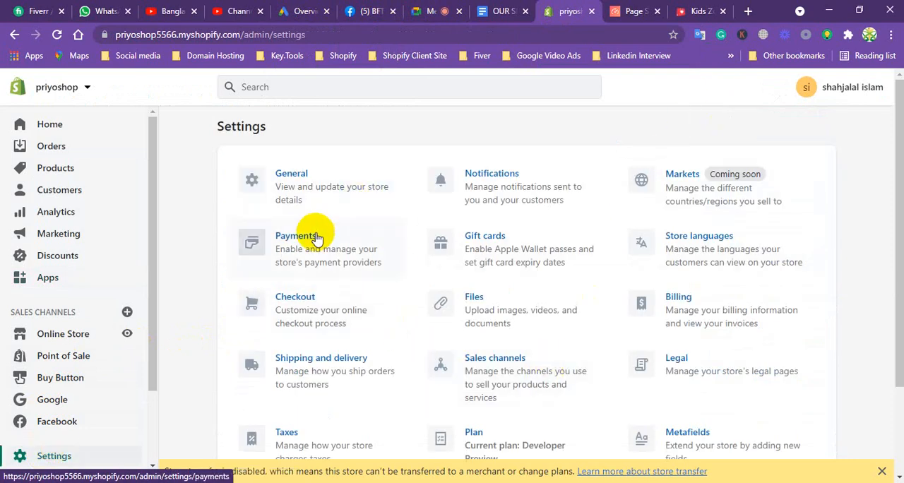
click(317, 361)
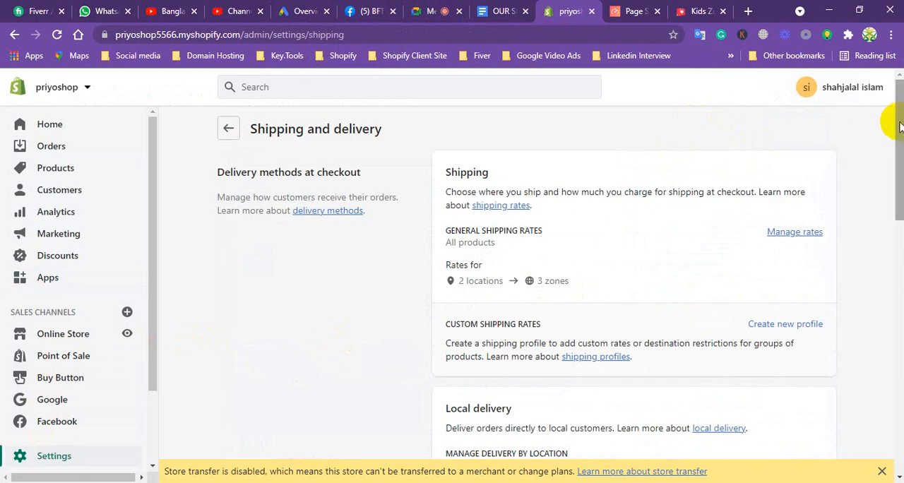
drag(900, 127, 800, 338)
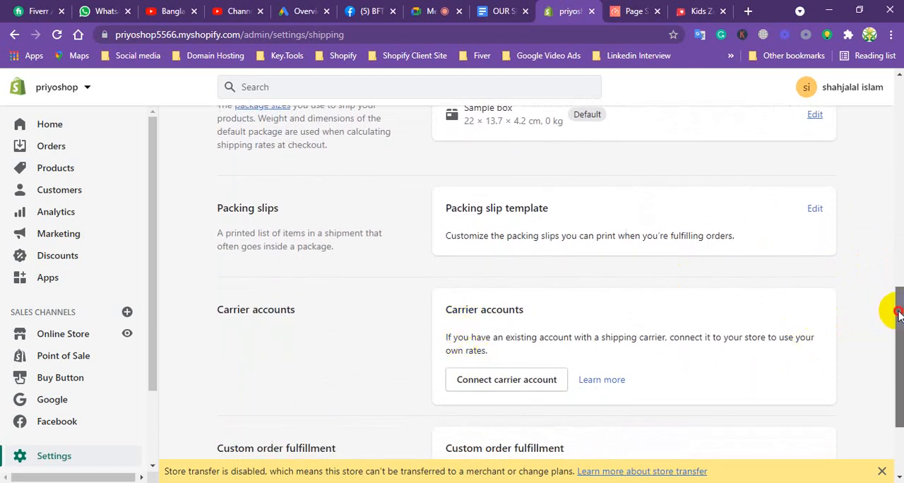
drag(892, 306, 898, 325)
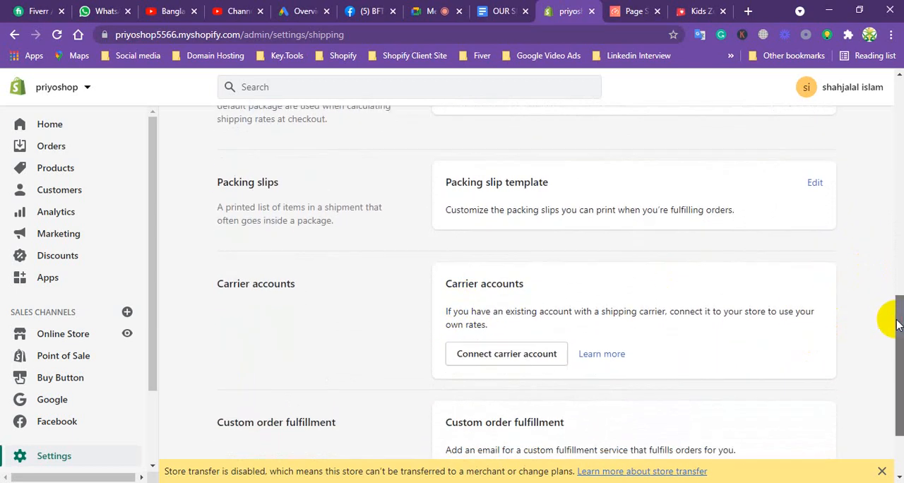
Start connecting a FedEx carrier account and examine its form's fields, including the account number and the optional SmartPost hub ID.
click(516, 357)
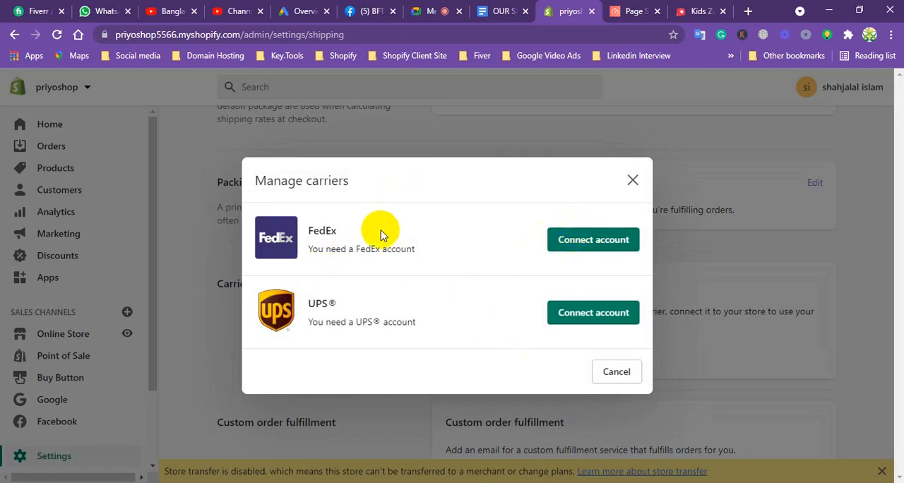
click(595, 240)
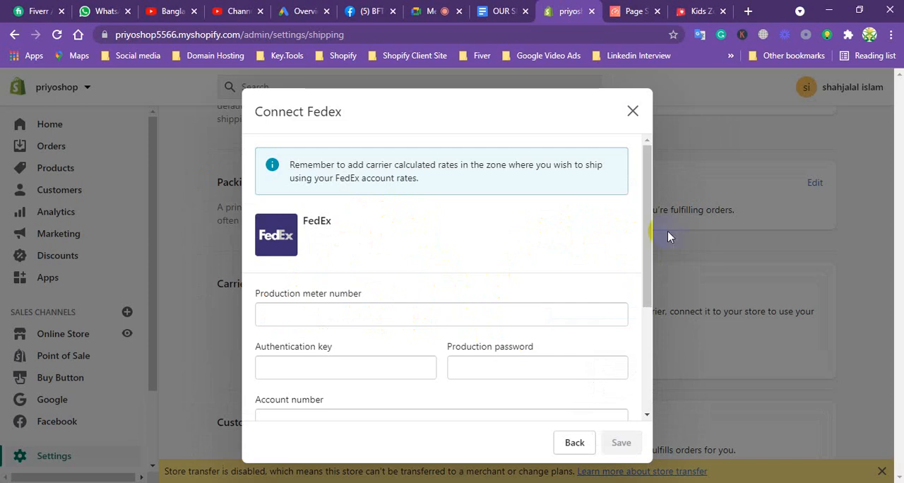
drag(643, 239, 620, 304)
click(267, 298)
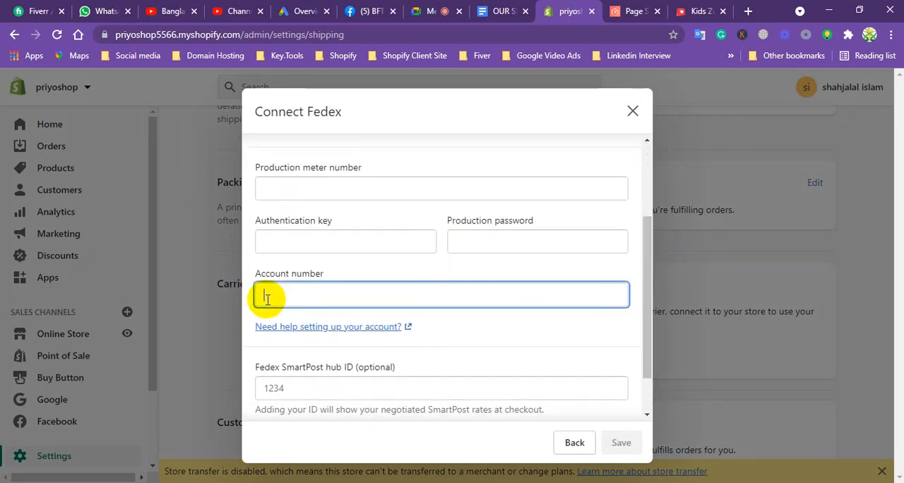
click(309, 390)
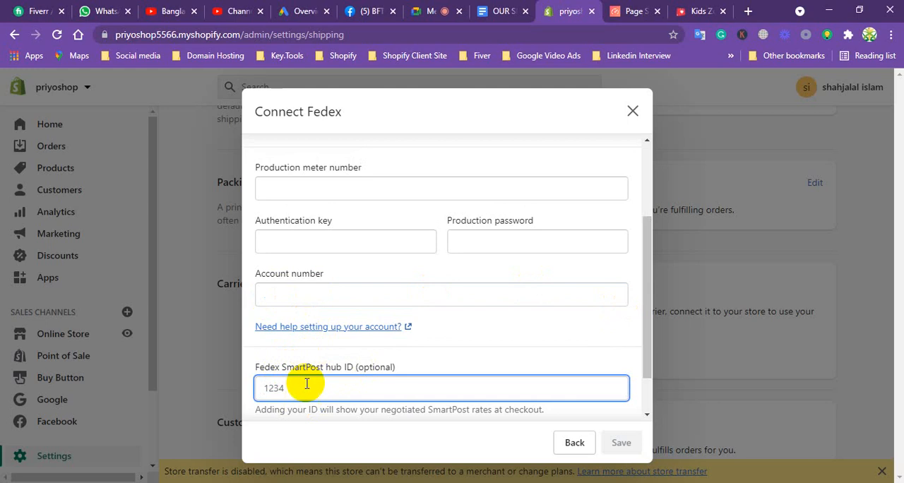
Close the FedEx connection form without saving and view the remaining Shipping and delivery settings down to Custom order fulfillment.
click(633, 110)
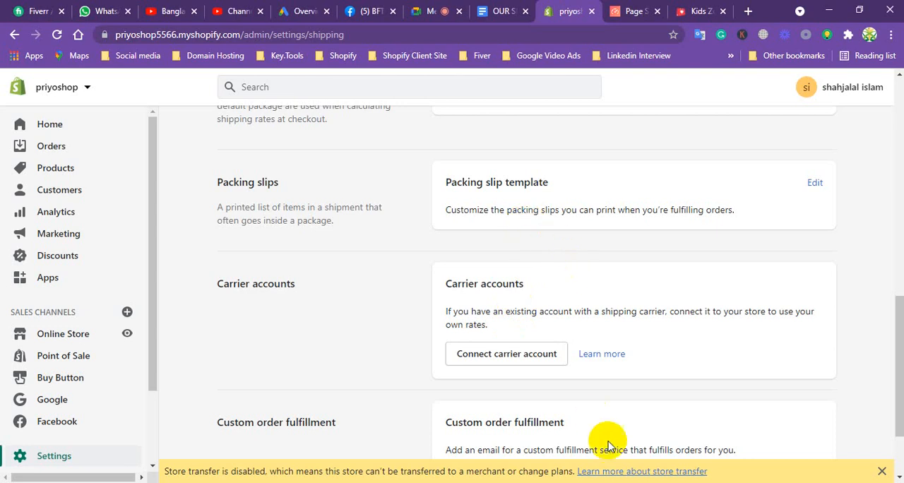
drag(897, 318, 894, 399)
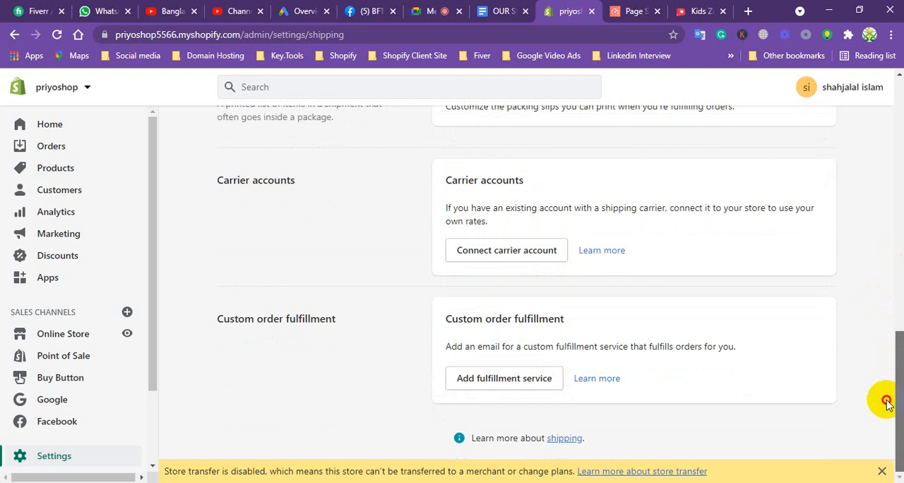
In the services document, highlight the whole second-page list down to "Customer Privacy" and, separately, the addon domain bullet ending the first page.
click(501, 12)
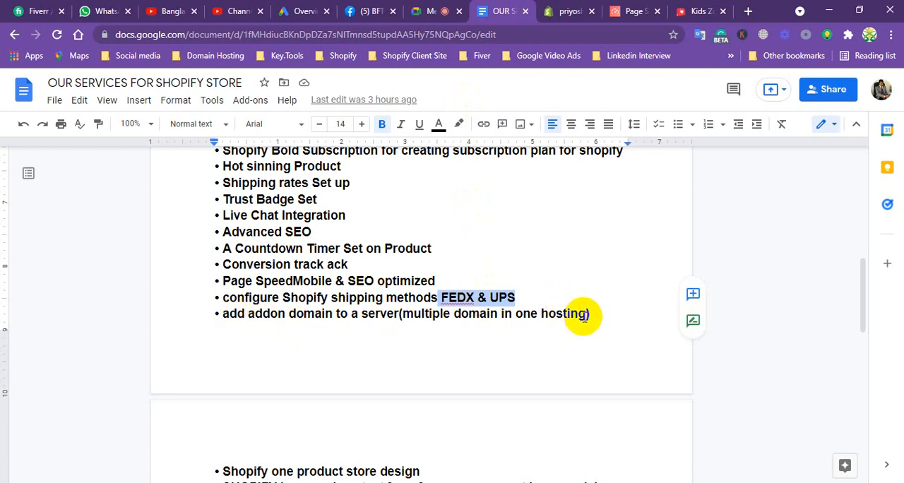
drag(864, 278, 812, 357)
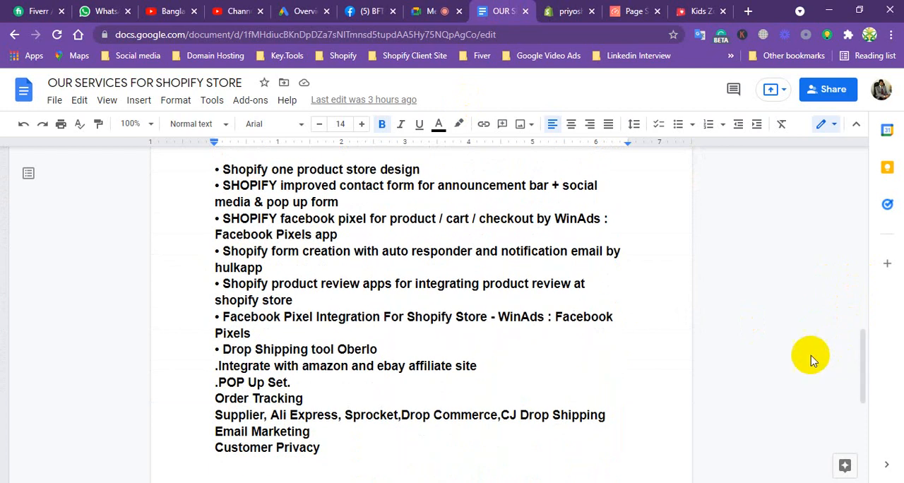
click(340, 452)
drag(341, 452, 212, 168)
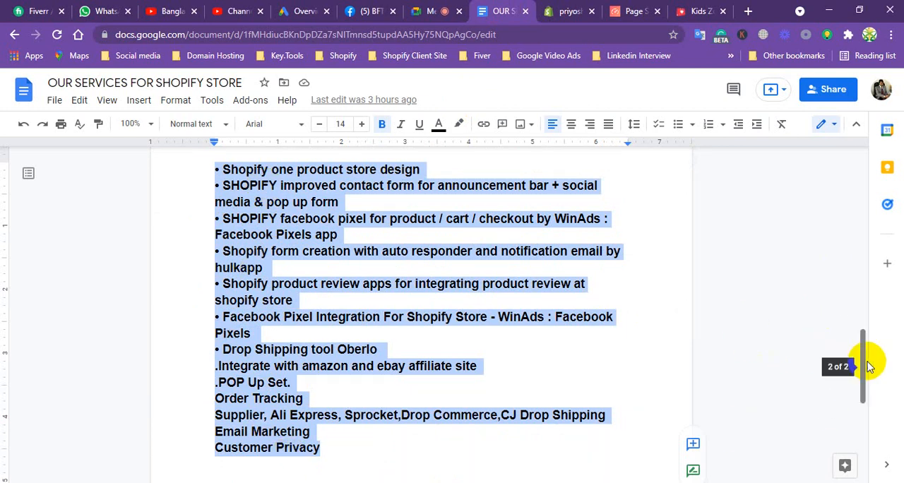
drag(864, 362, 848, 307)
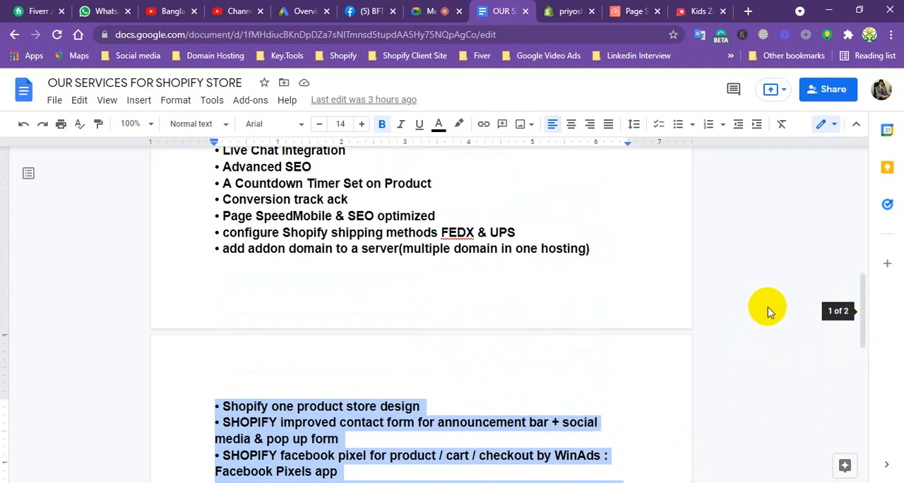
drag(222, 249, 597, 250)
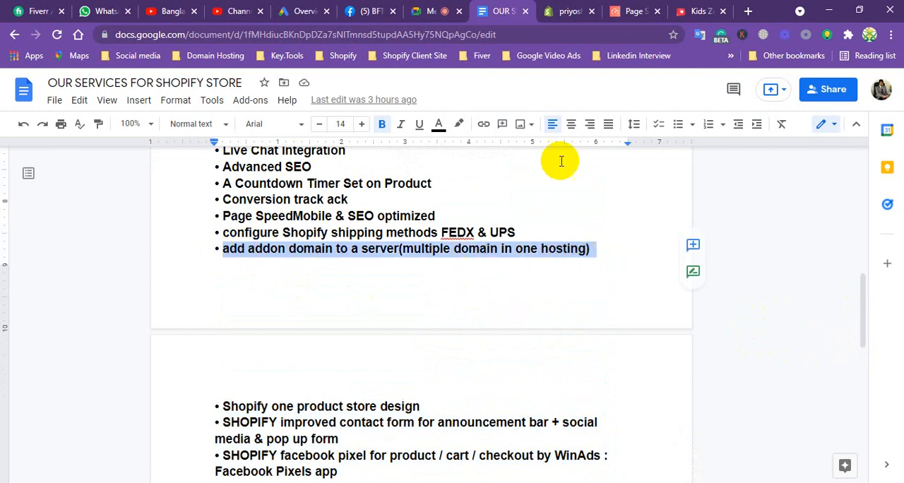
Switch to the Shopify admin, open the Online Store channel and find its Domains entry.
click(568, 10)
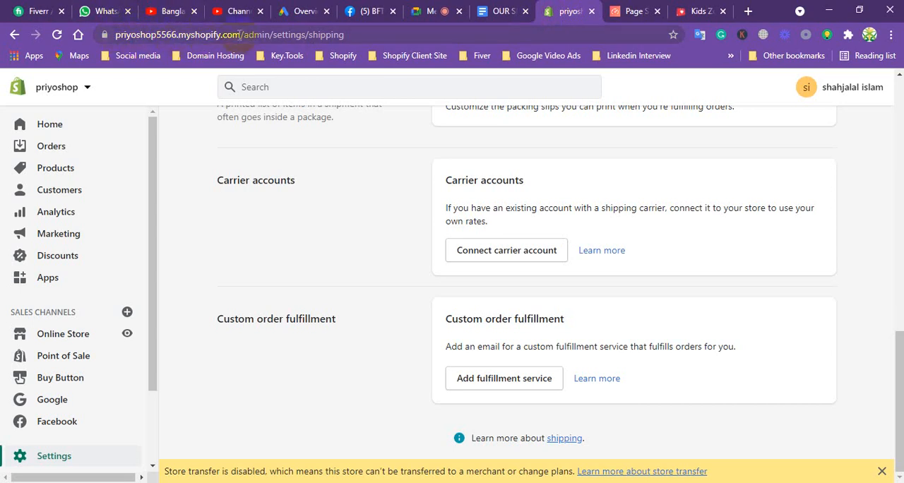
scroll(145, 254, down, 3)
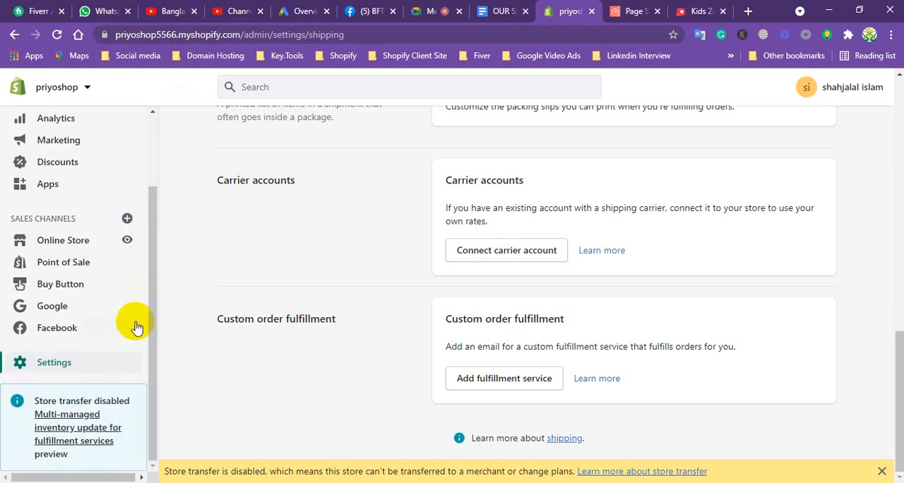
click(58, 241)
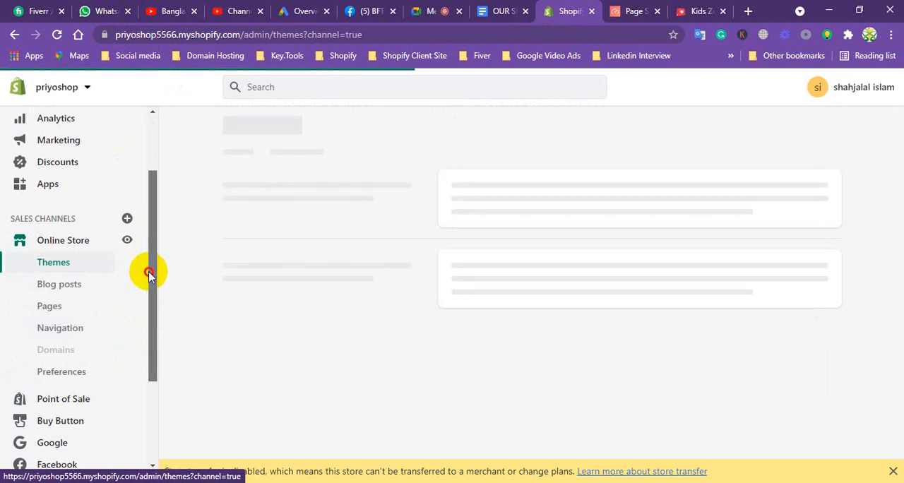
drag(148, 274, 145, 304)
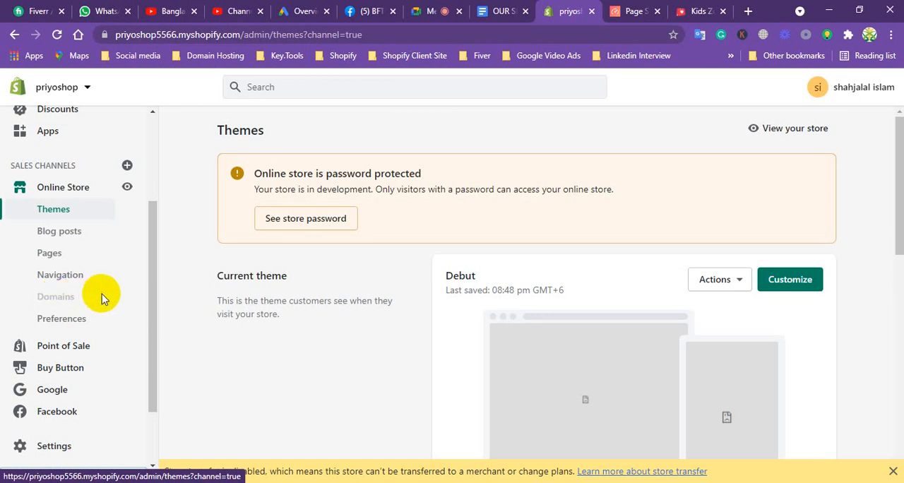
drag(150, 278, 87, 310)
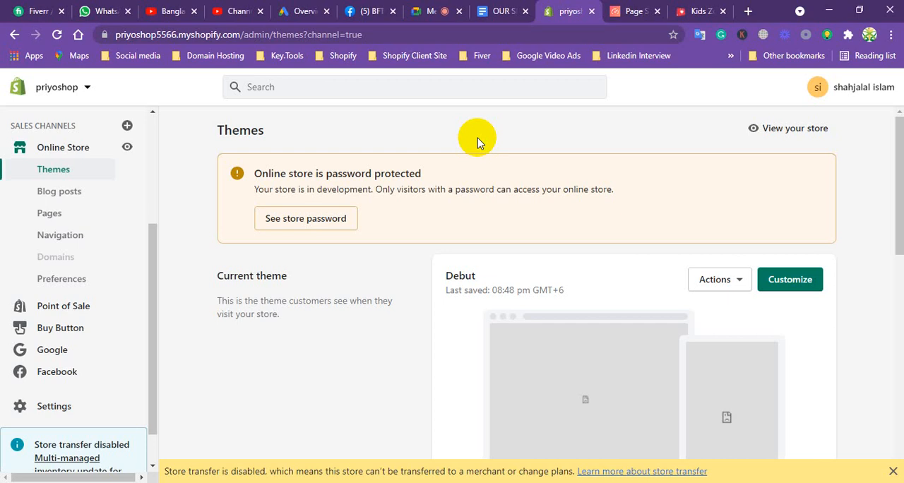
Return to the services document and review the services on its second page, starting from "Shopify one product store design".
click(494, 11)
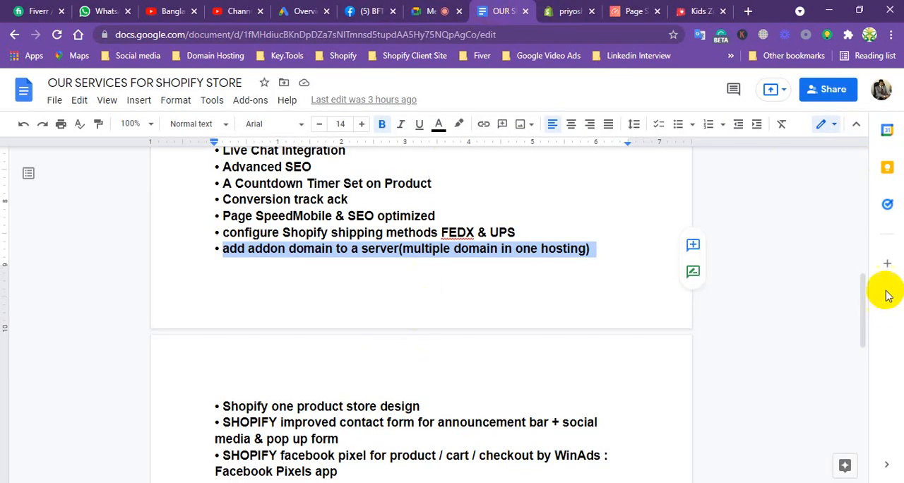
drag(862, 307, 840, 362)
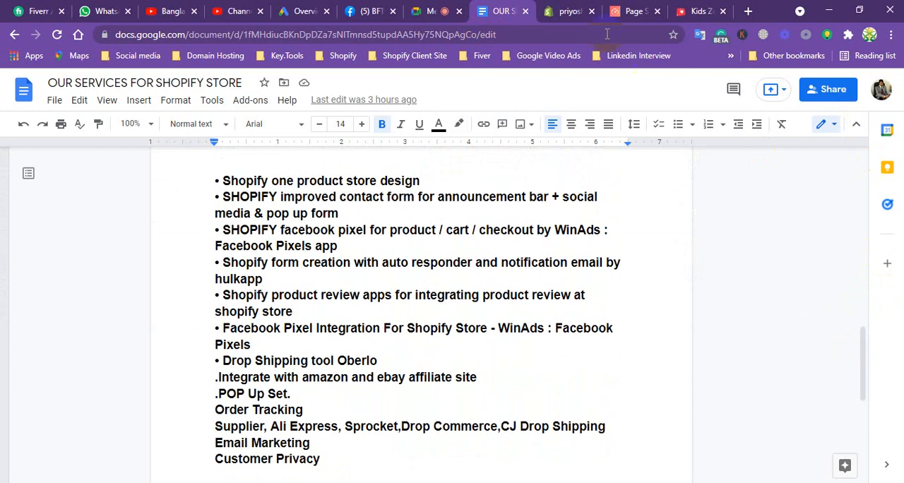